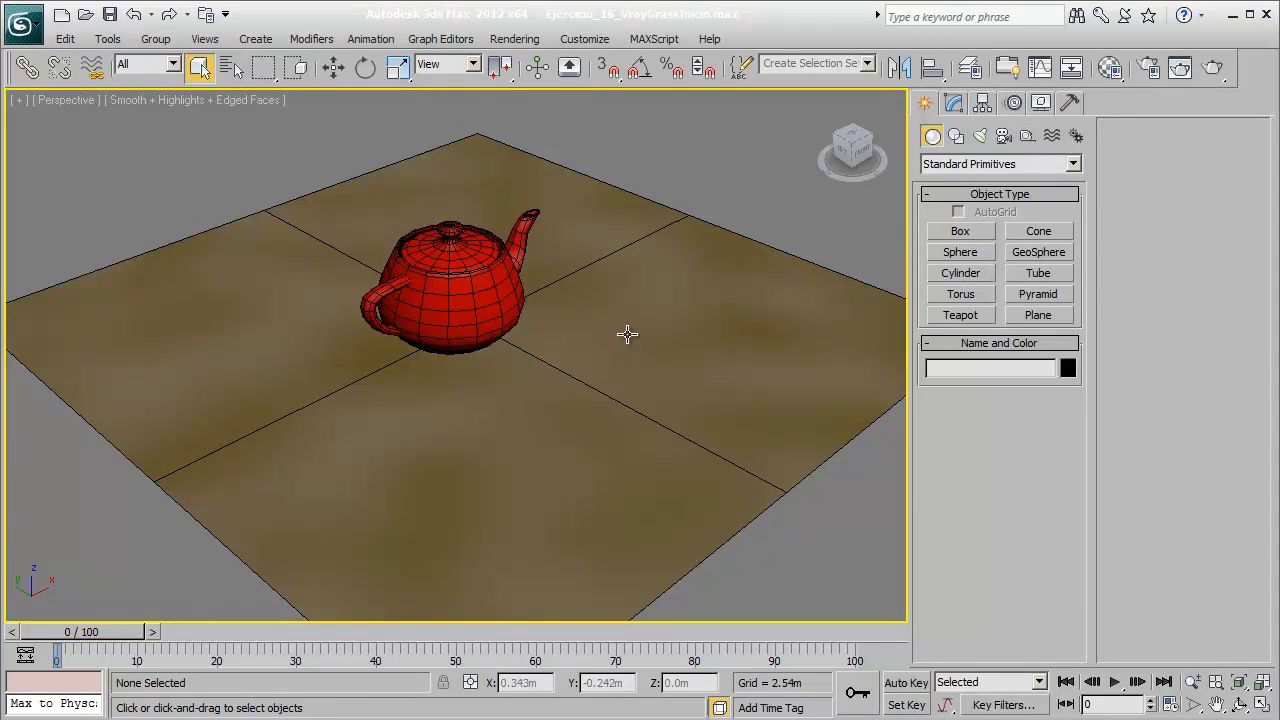
- Examine the creation parameters of the ground plane and the teapot
{"action": "scroll", "coordinate": [632, 311], "scroll_direction": "down", "scroll_amount": 5}
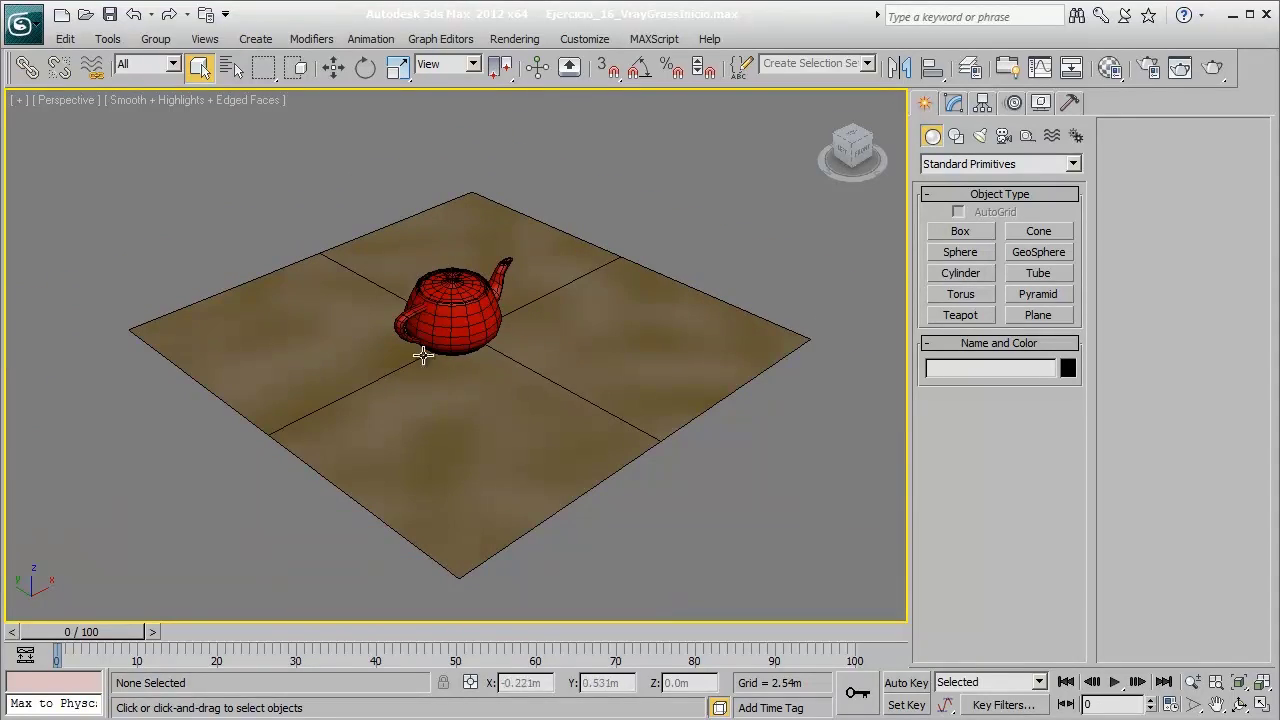
{"action": "scroll", "coordinate": [555, 287], "scroll_direction": "up", "scroll_amount": 2}
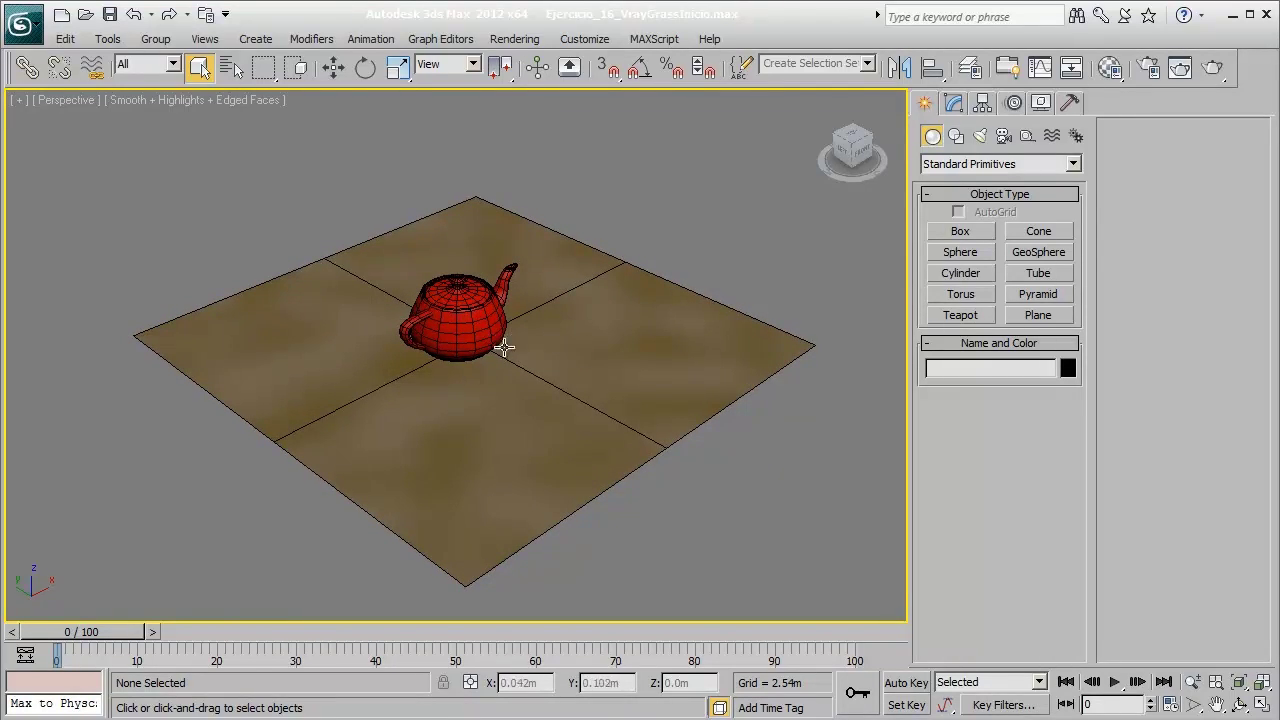
{"action": "left_click", "coordinate": [610, 388]}
{"action": "left_click", "coordinate": [955, 104]}
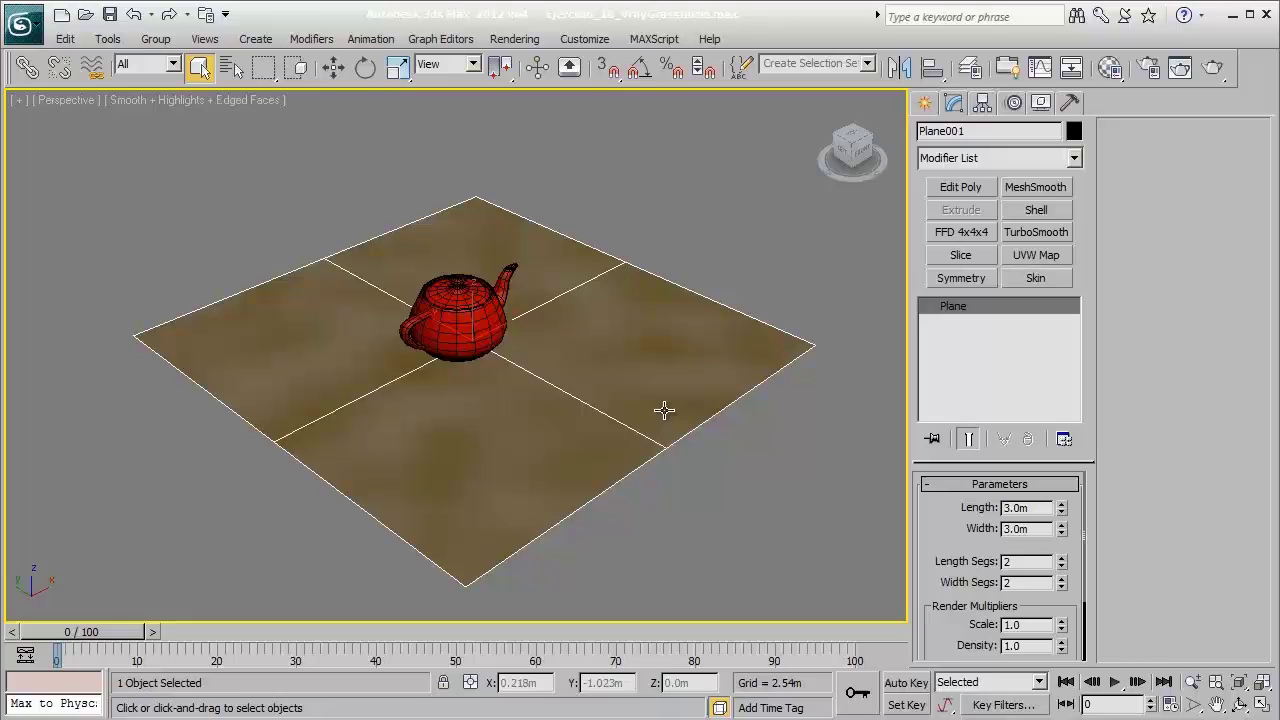
{"action": "left_click", "coordinate": [470, 322]}
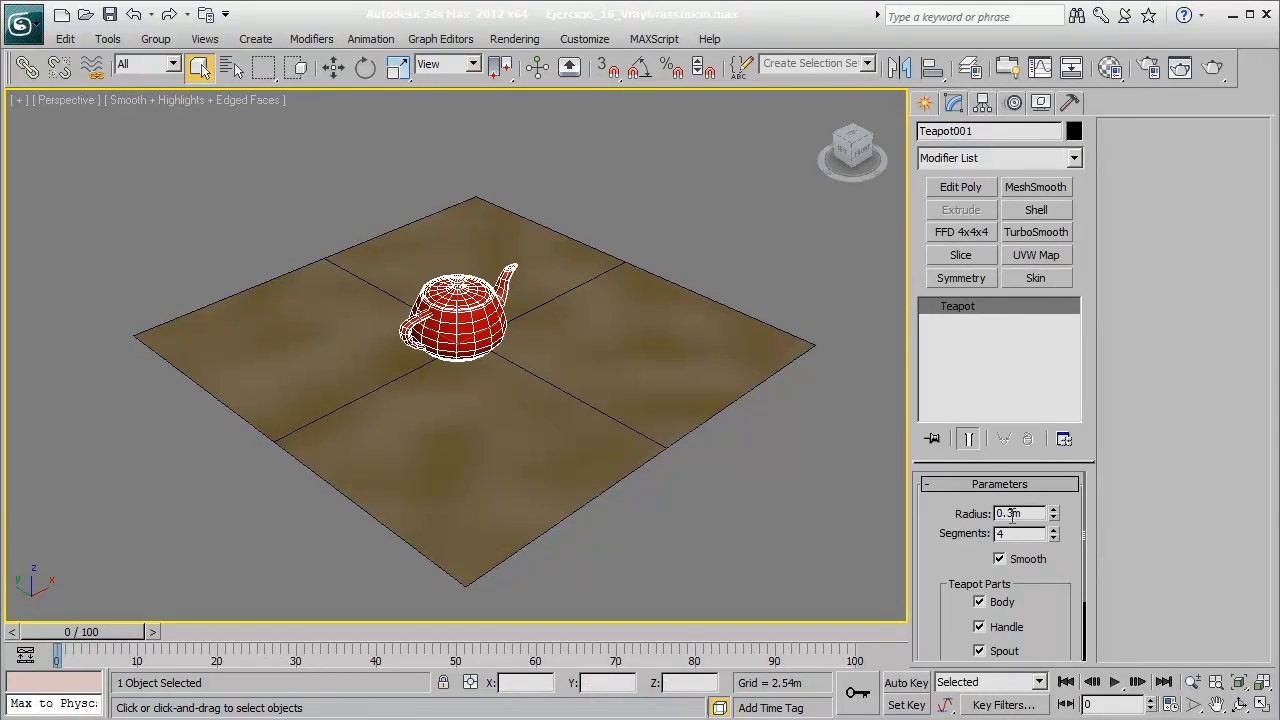
{"action": "middle_click_drag", "start_coordinate": [591, 307], "coordinate": [603, 309]}
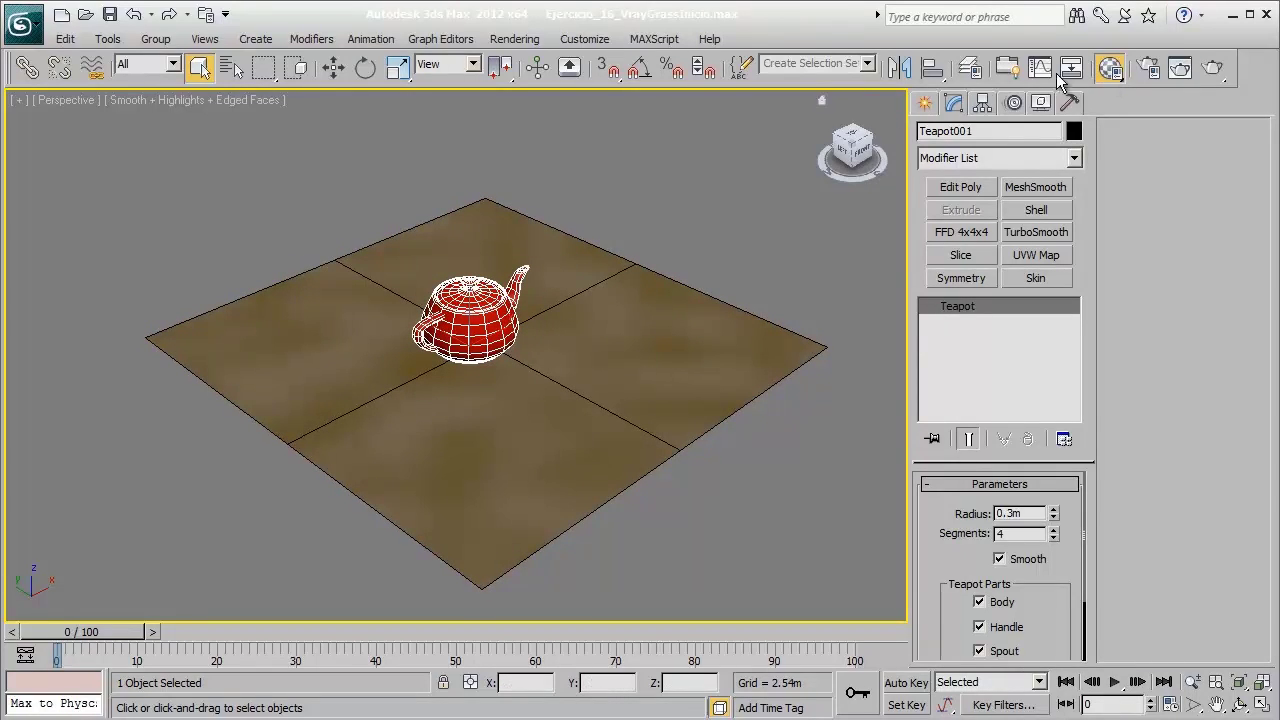
- Inspect the Tetera material's reflection colour and maximum reflection depth in the Material Editor
{"action": "key", "text": "m"}
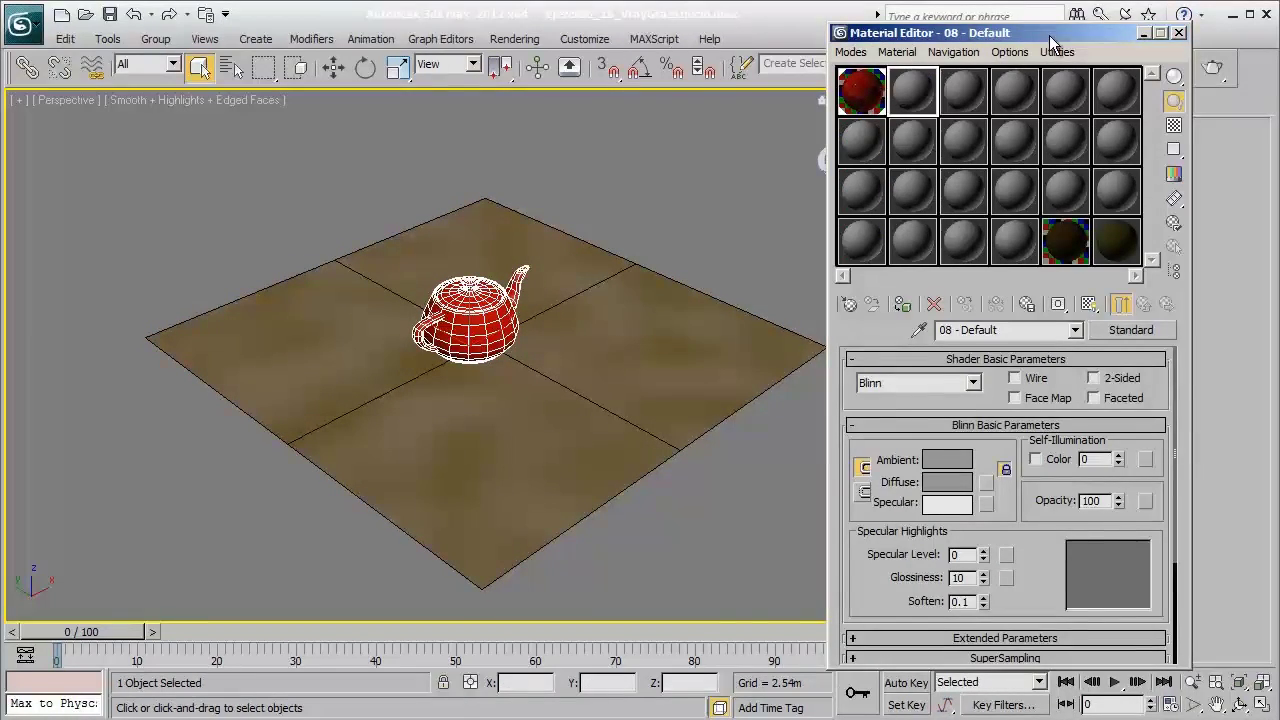
{"action": "left_click_drag", "start_coordinate": [1049, 35], "coordinate": [903, 54]}
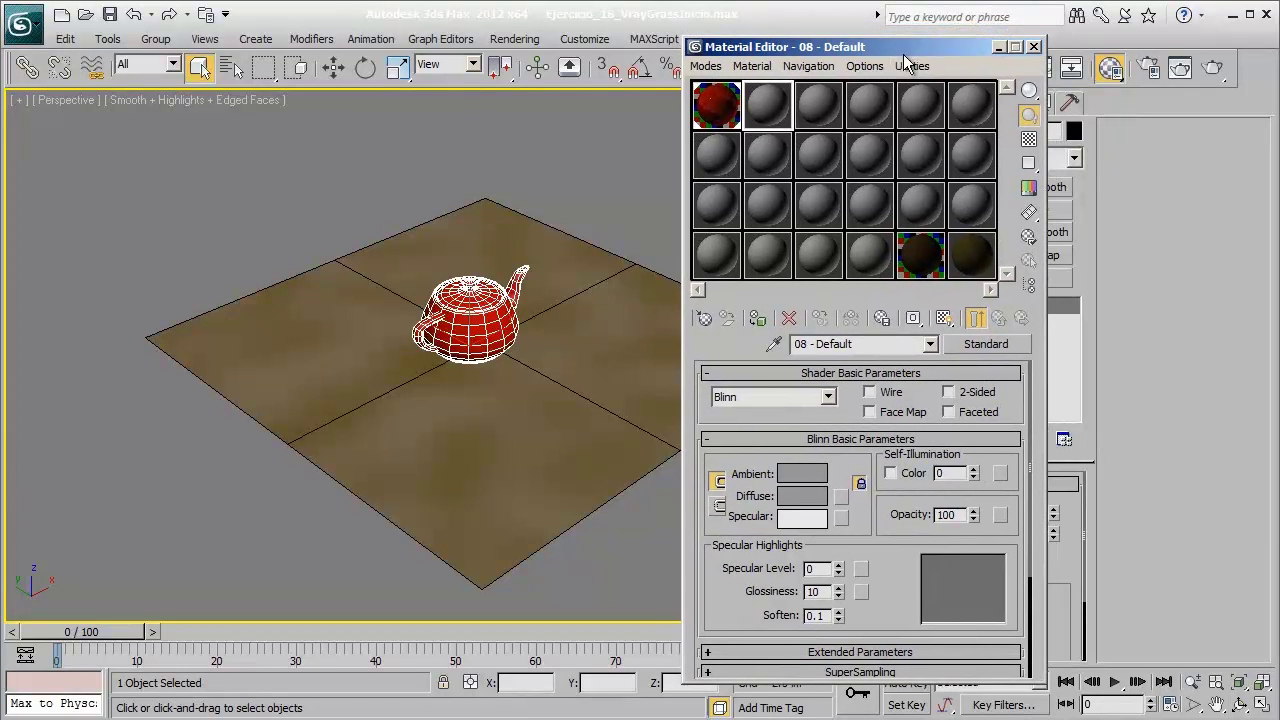
{"action": "left_click", "coordinate": [735, 118]}
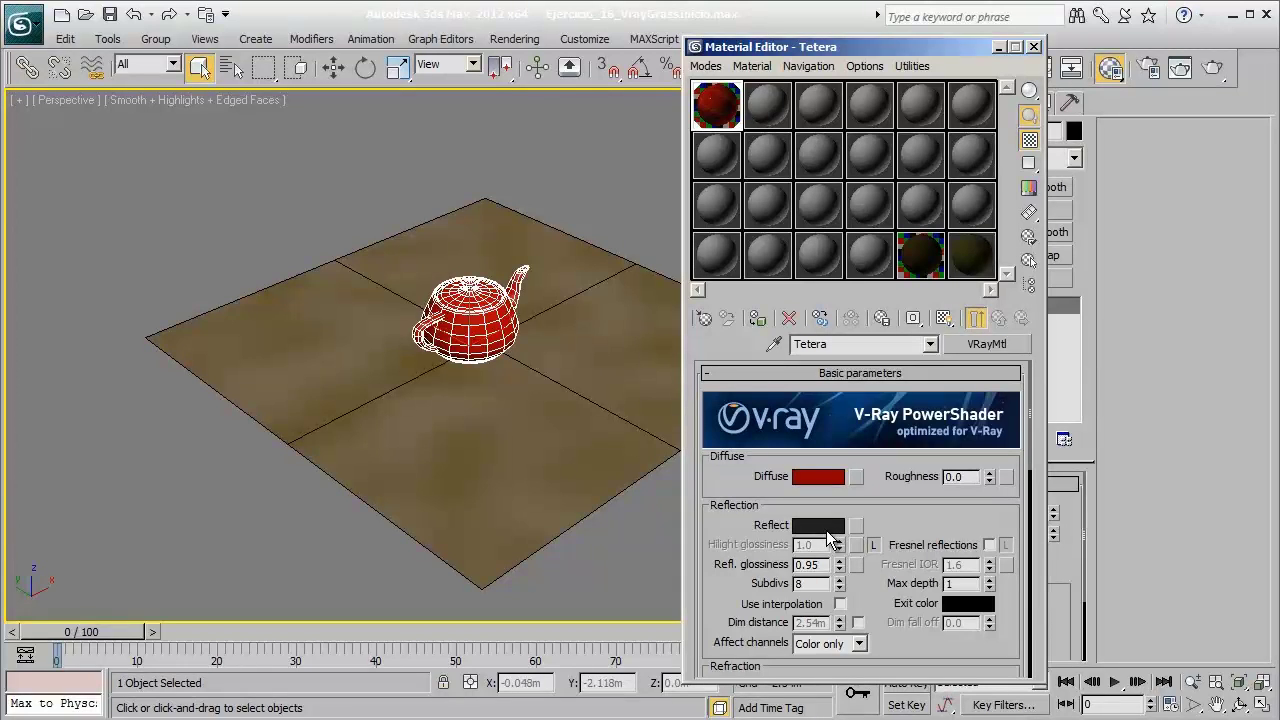
{"action": "left_click", "coordinate": [818, 525]}
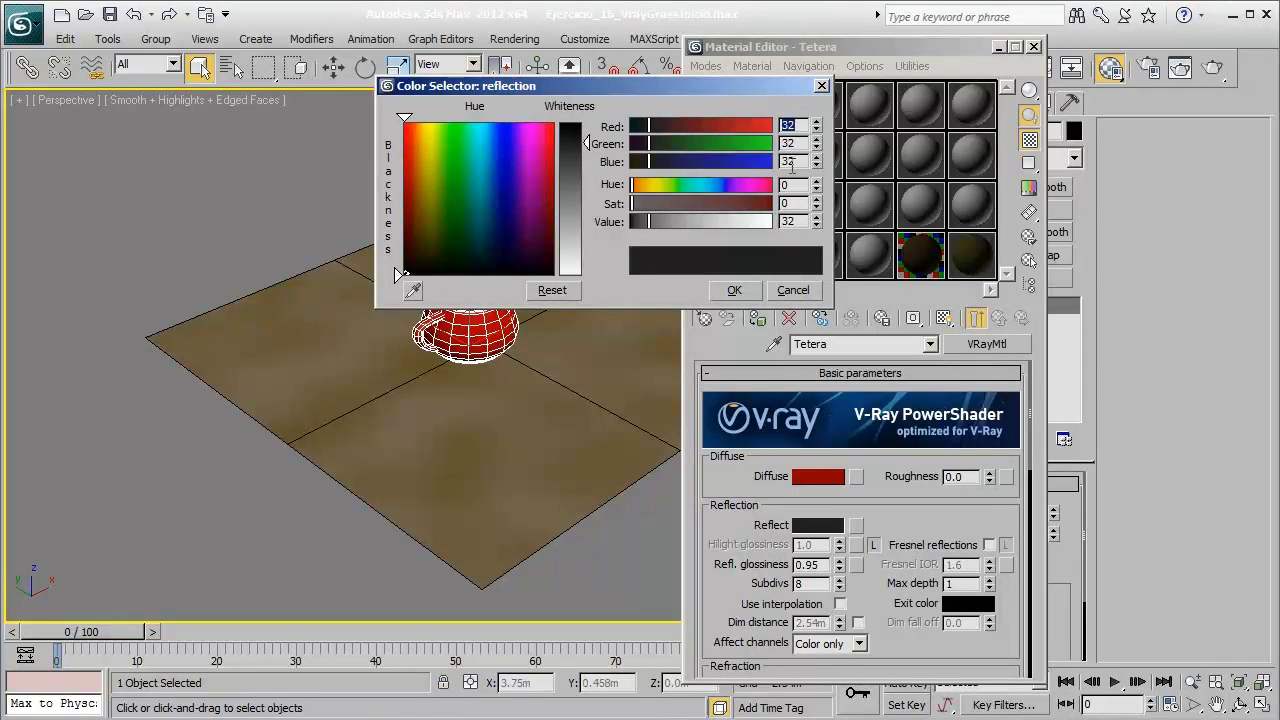
{"action": "left_click", "coordinate": [734, 290]}
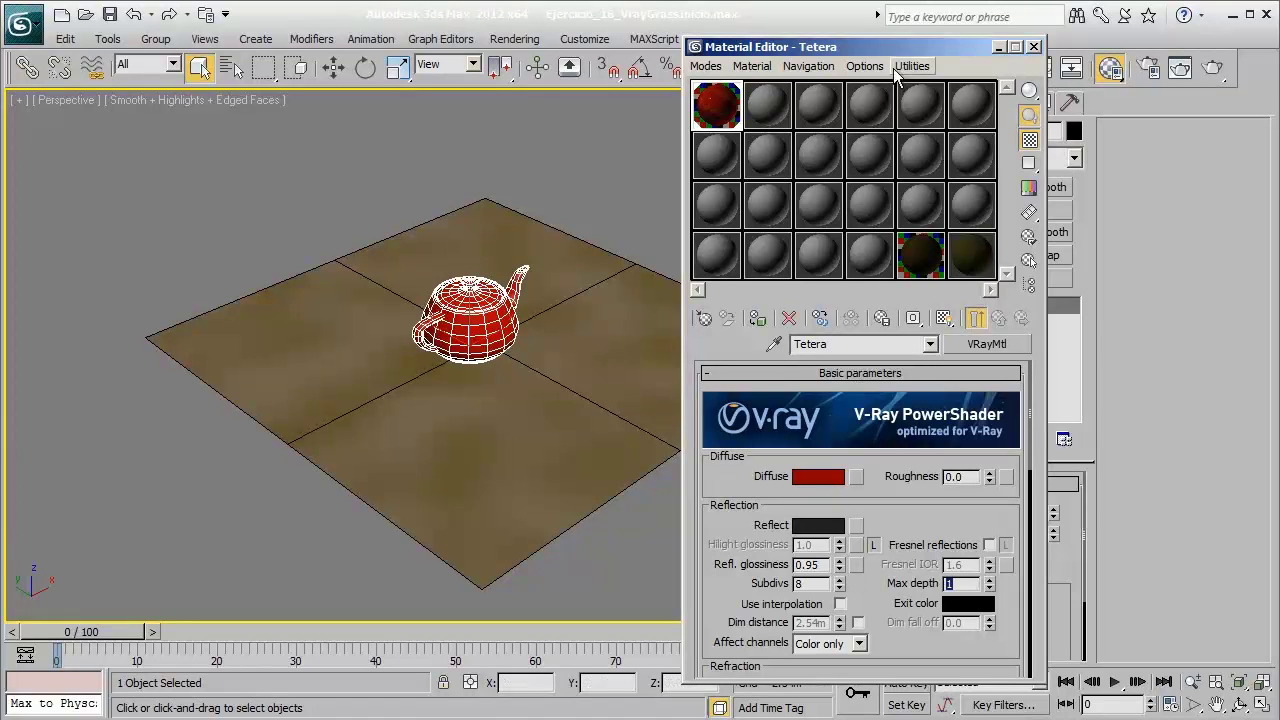
{"action": "left_click_drag", "start_coordinate": [923, 49], "coordinate": [923, 37]}
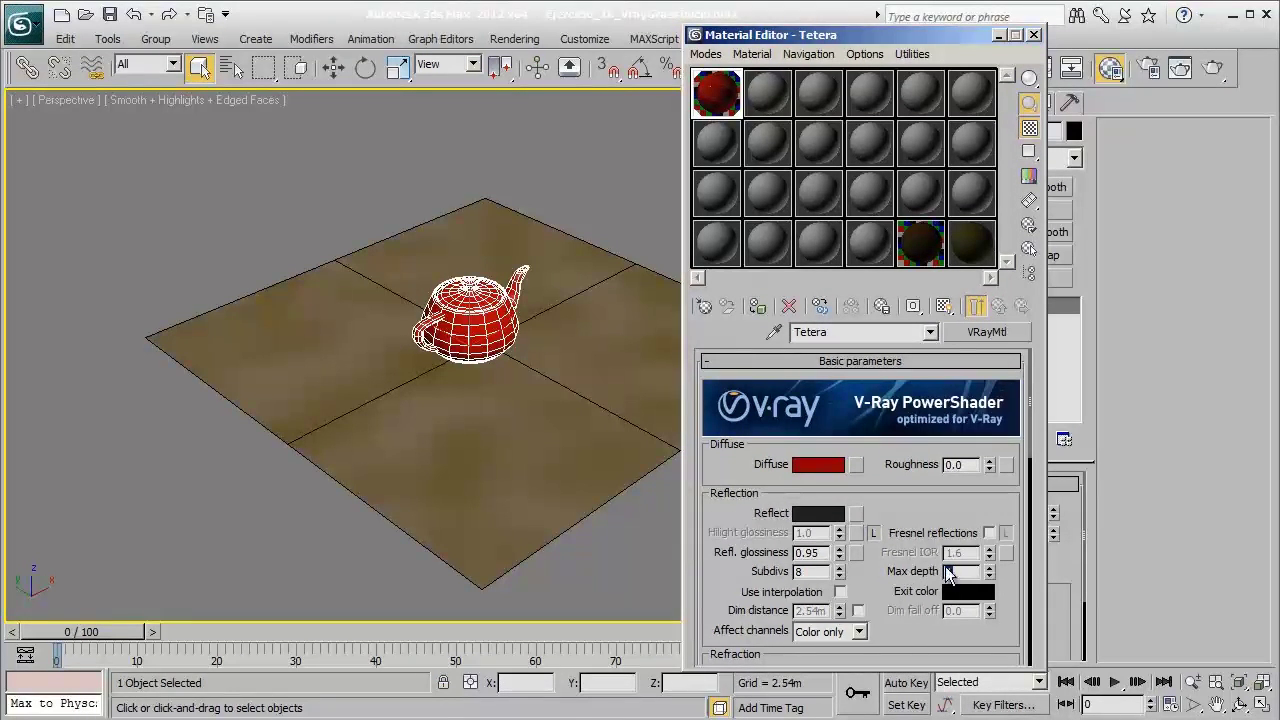
{"action": "double_click", "coordinate": [948, 571]}
- Select the ground plane and open the Noise map in the Tierra material's diffuse slot for inspection
{"action": "left_click", "coordinate": [623, 409]}
{"action": "scroll", "coordinate": [531, 400], "scroll_direction": "up", "scroll_amount": 3}
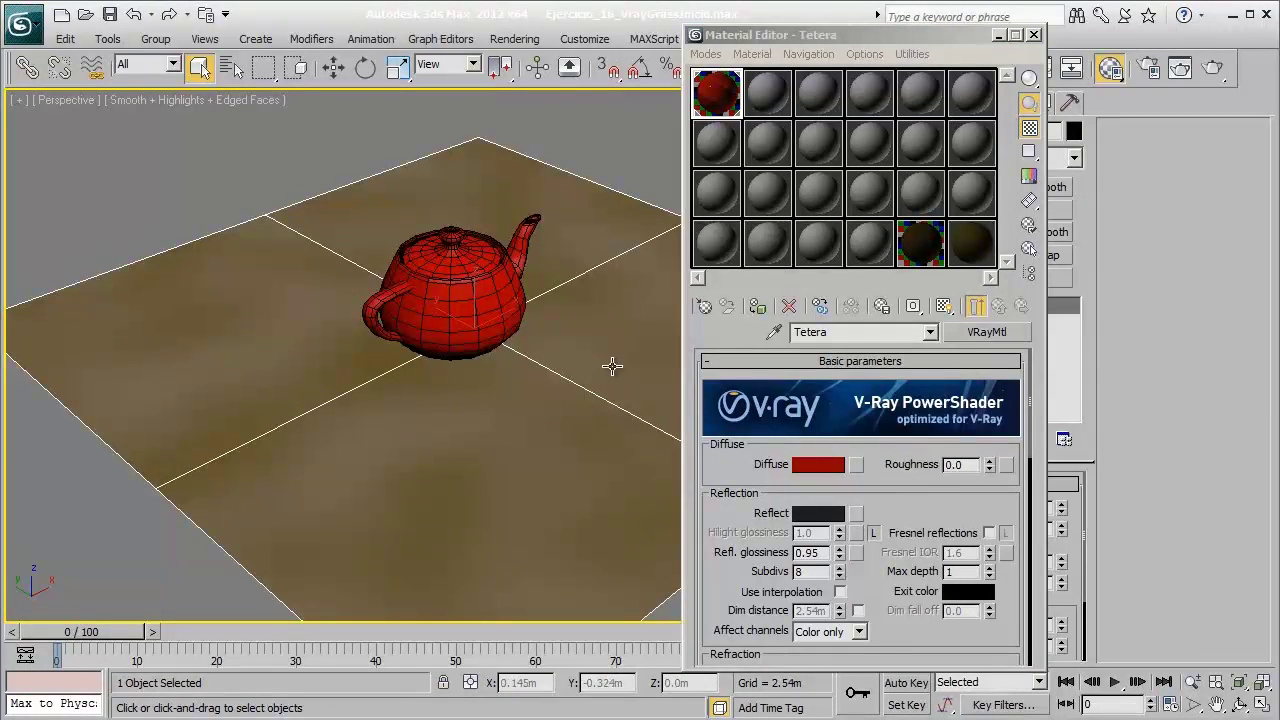
{"action": "left_click", "coordinate": [922, 242]}
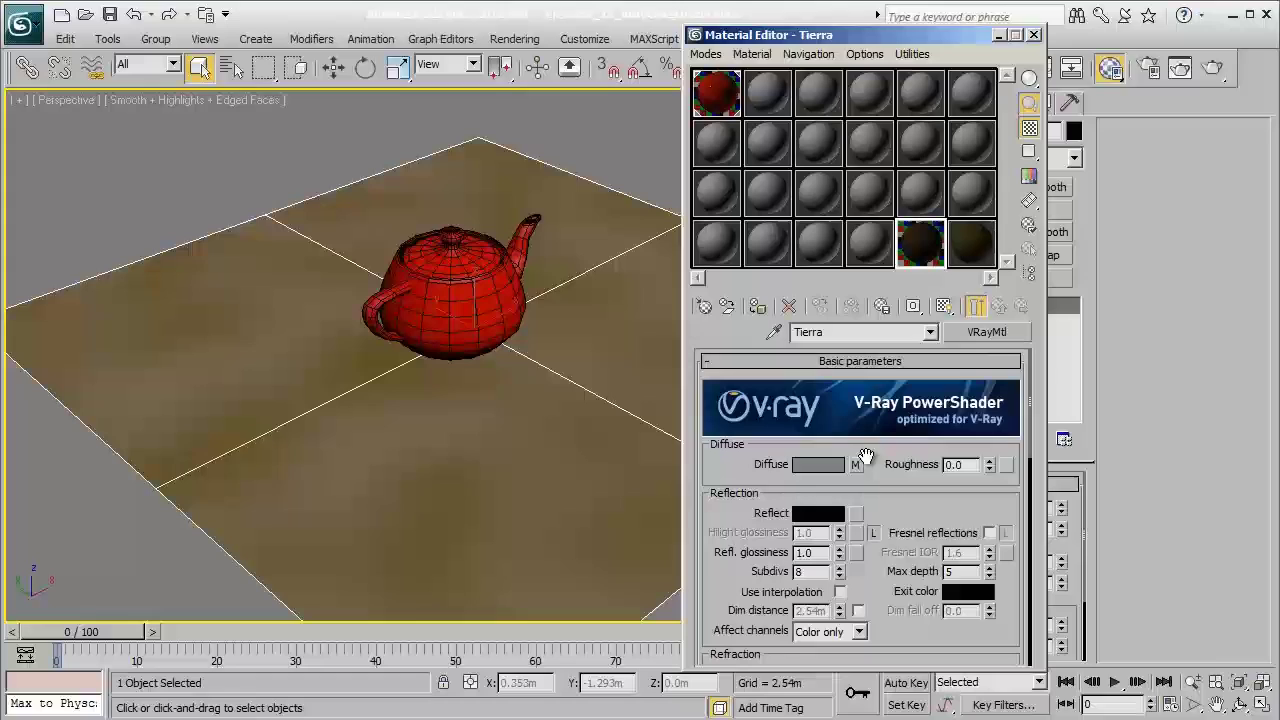
{"action": "scroll", "coordinate": [886, 500], "scroll_direction": "down", "scroll_amount": 8}
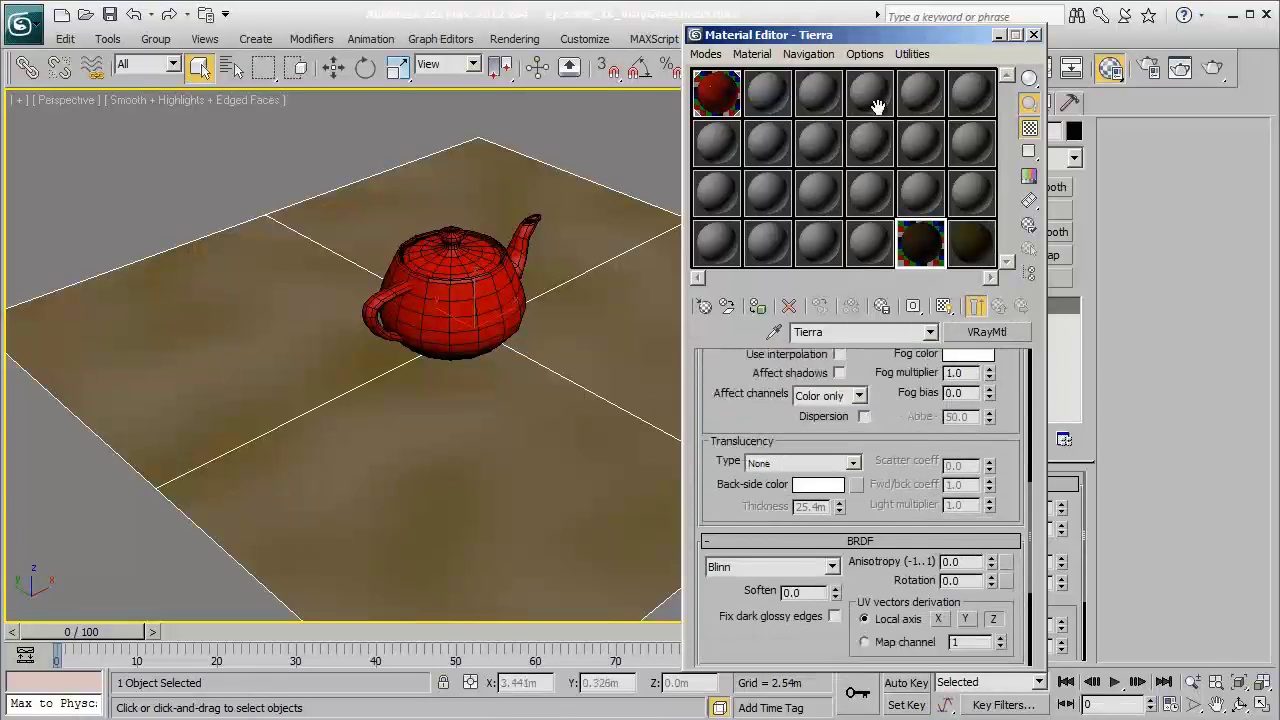
{"action": "left_click_drag", "start_coordinate": [817, 611], "coordinate": [820, 451]}
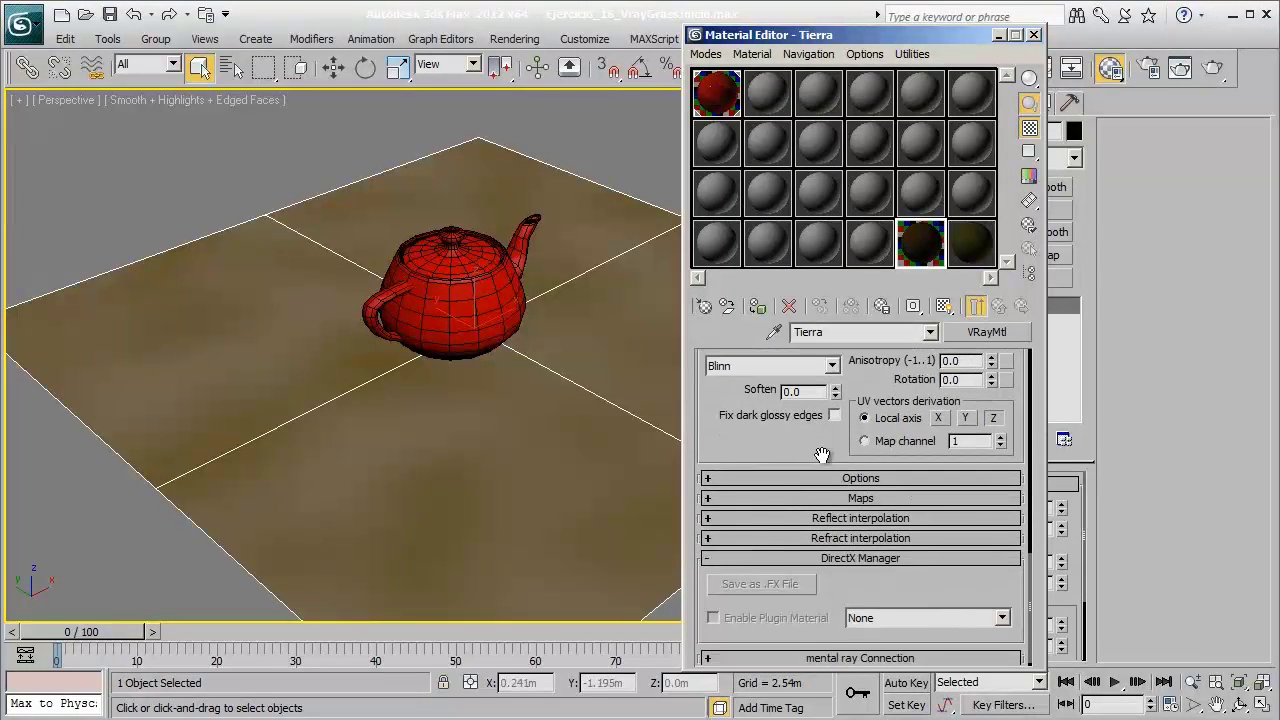
{"action": "left_click", "coordinate": [884, 498]}
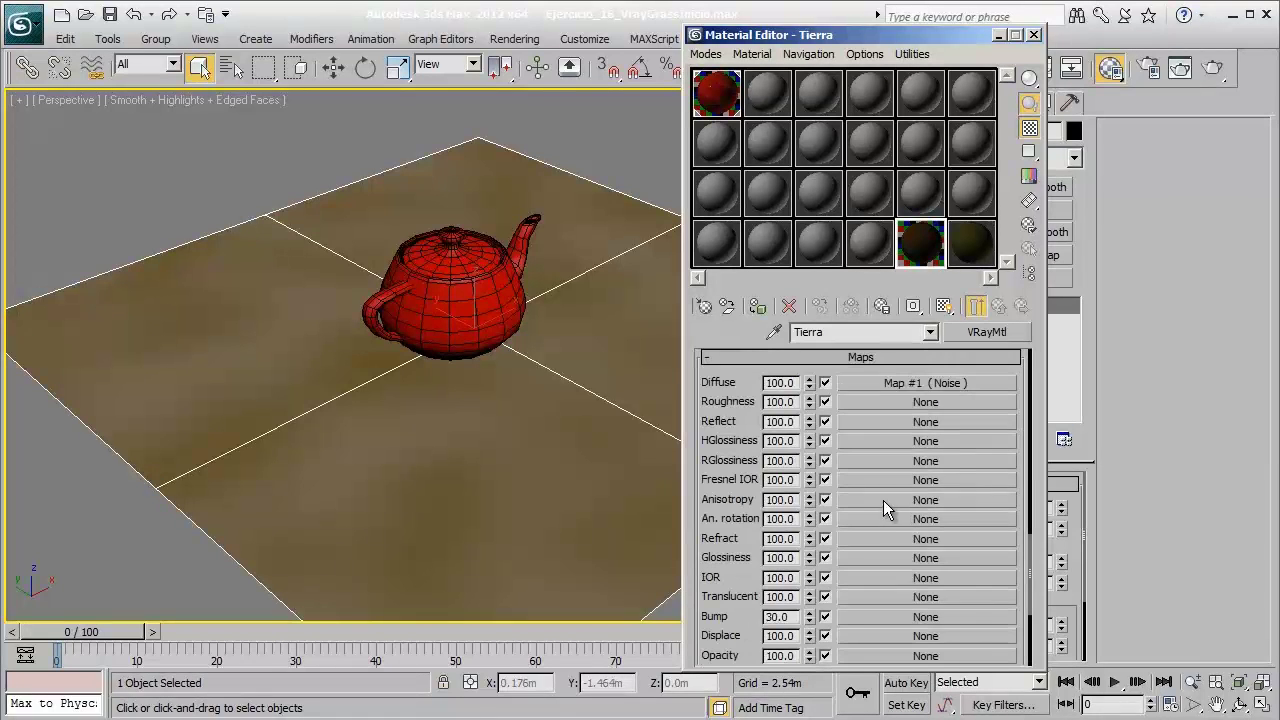
{"action": "left_click", "coordinate": [927, 384]}
{"action": "left_click_drag", "start_coordinate": [740, 621], "coordinate": [752, 497]}
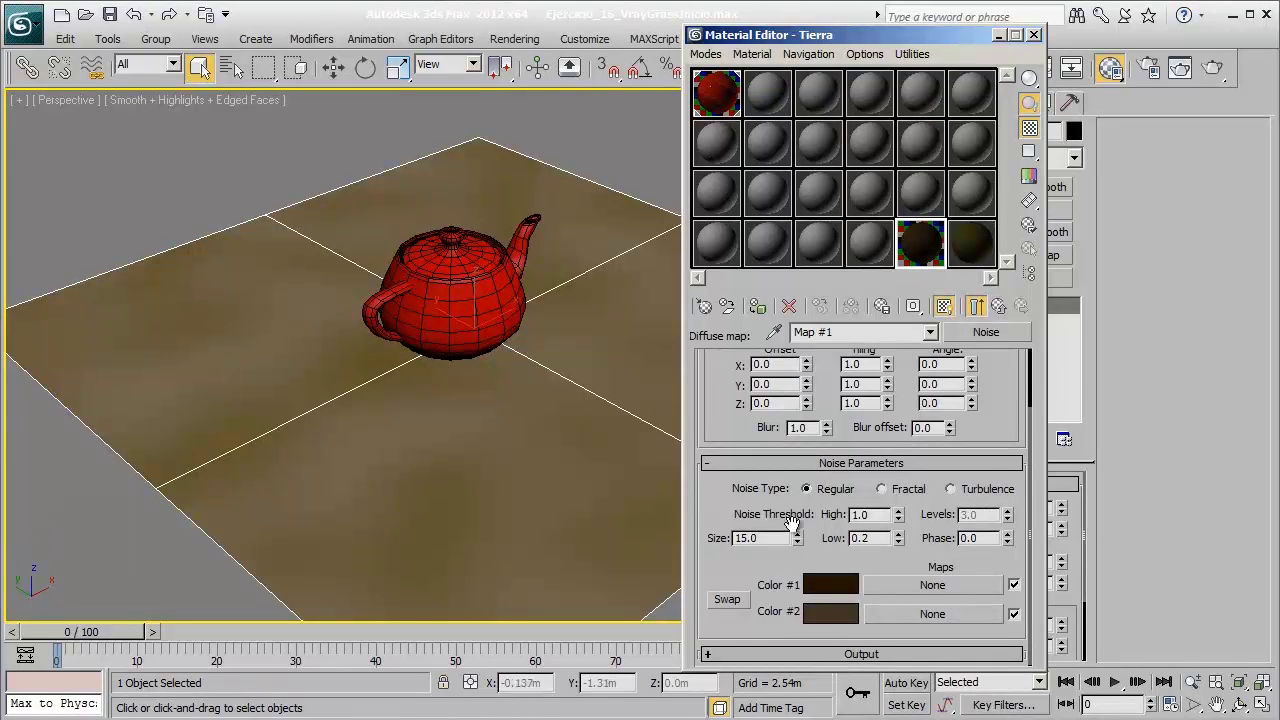
- Examine the Noise map's size and its two colours without changing them, and close the Material Editor
{"action": "double_click", "coordinate": [772, 540]}
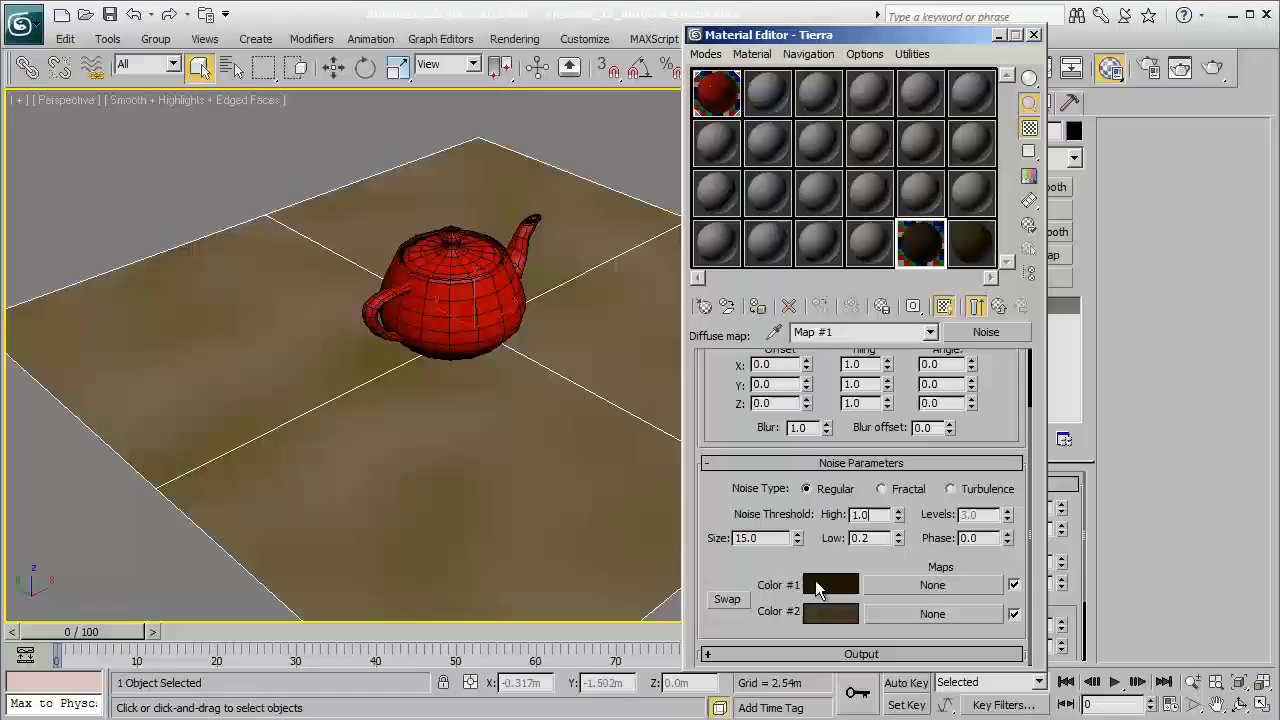
{"action": "left_click", "coordinate": [826, 585]}
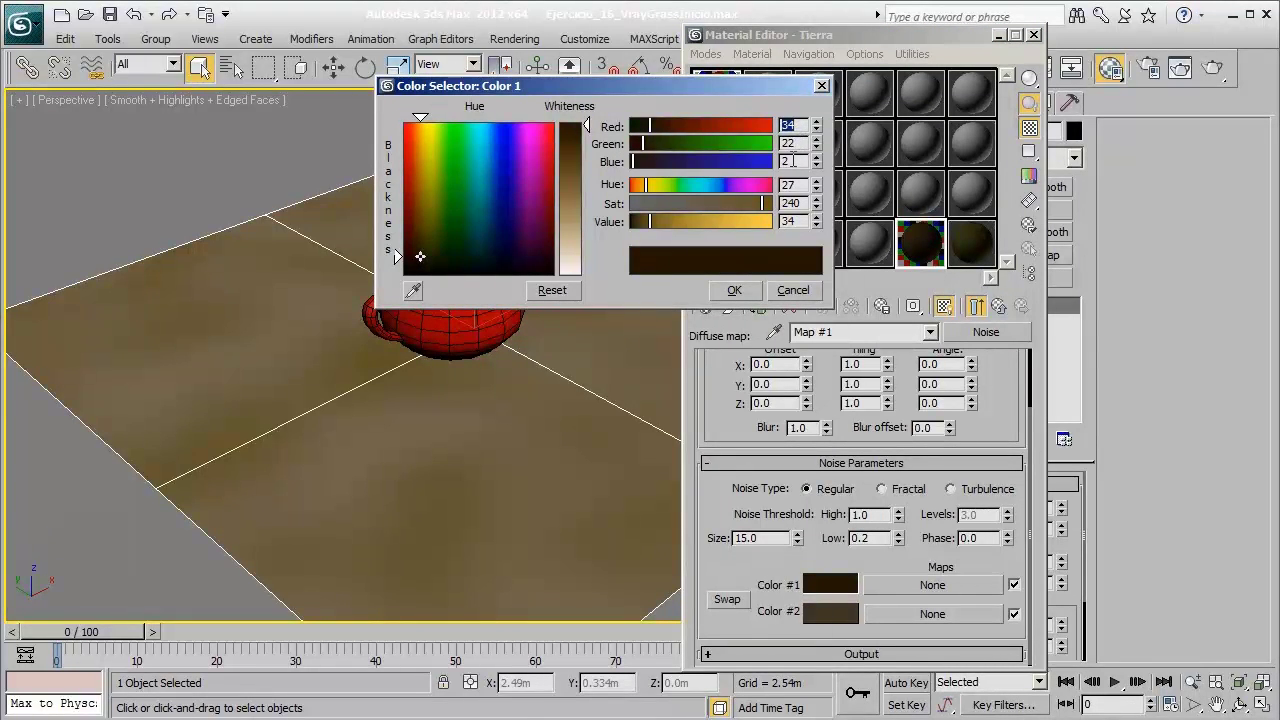
{"action": "left_click", "coordinate": [821, 86]}
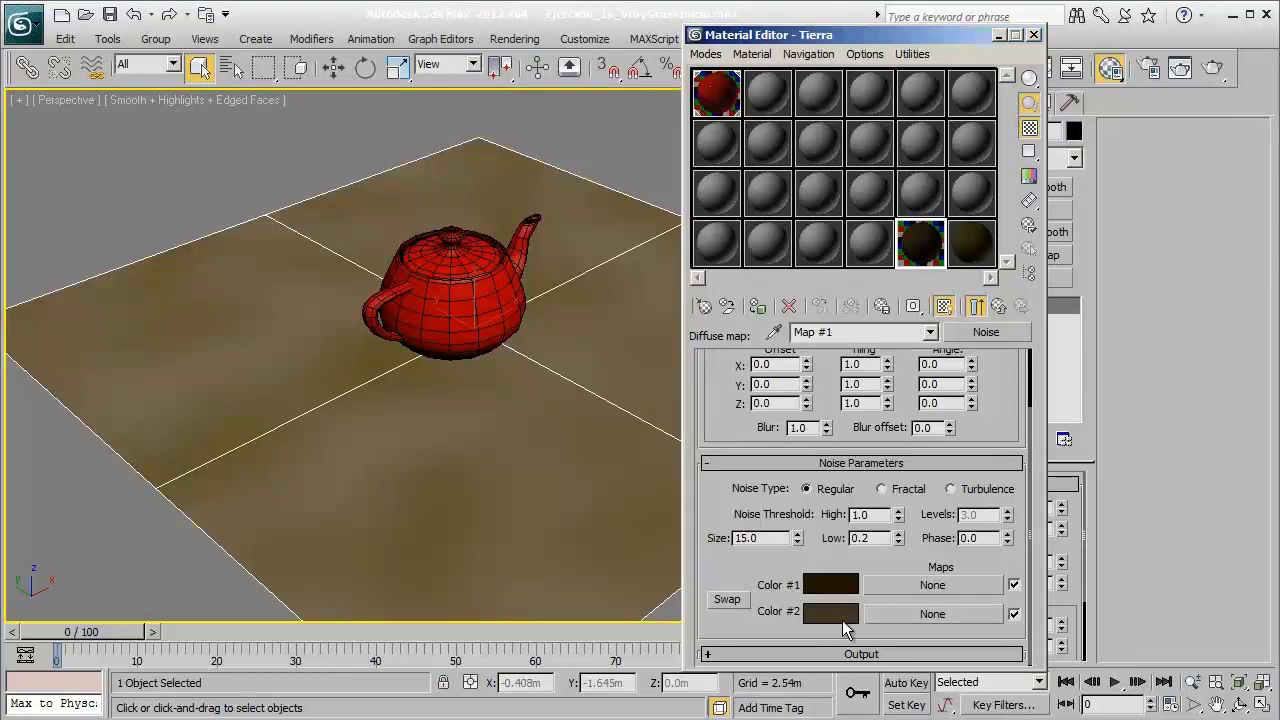
{"action": "left_click", "coordinate": [846, 613]}
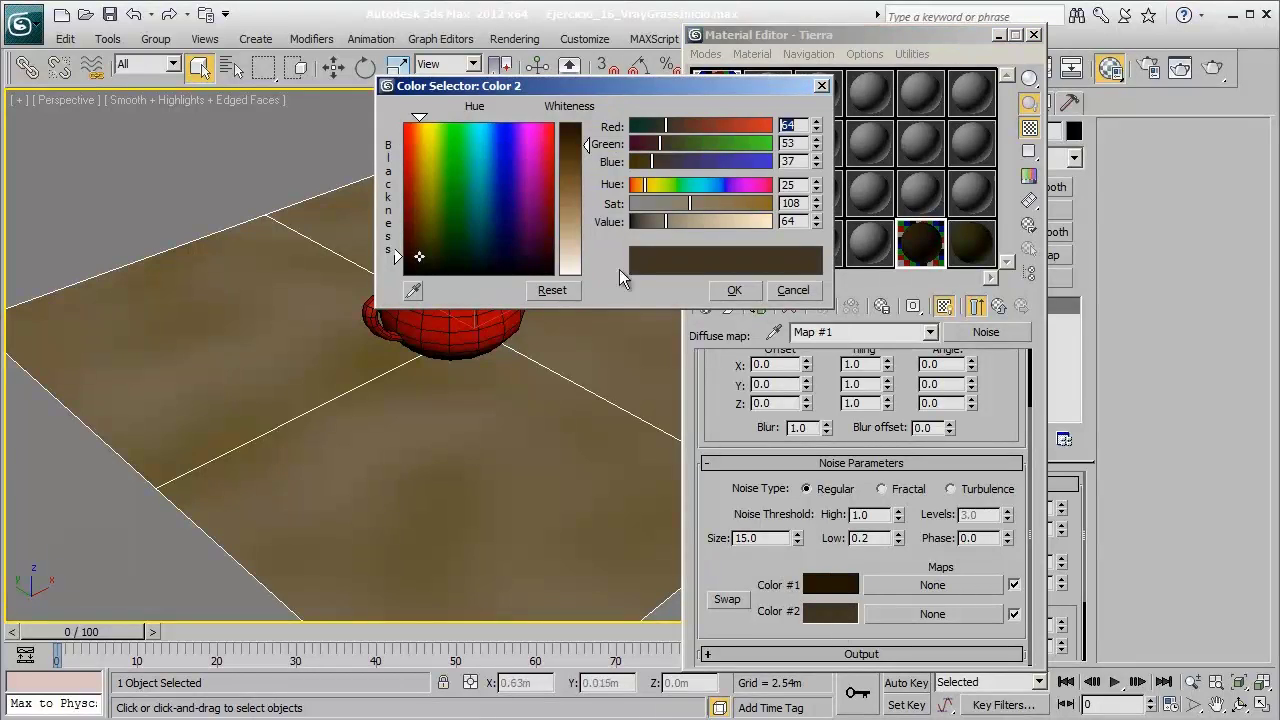
{"action": "left_click", "coordinate": [821, 86]}
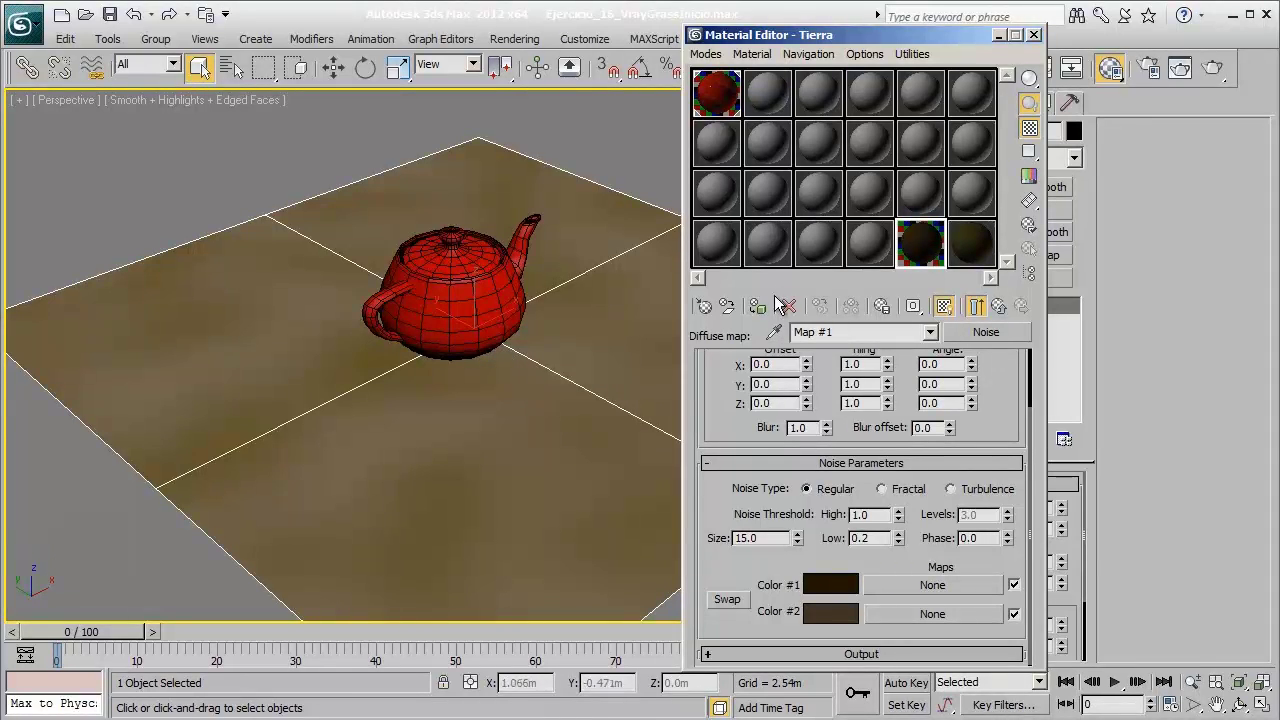
{"action": "middle_click_drag", "start_coordinate": [557, 314], "coordinate": [543, 306]}
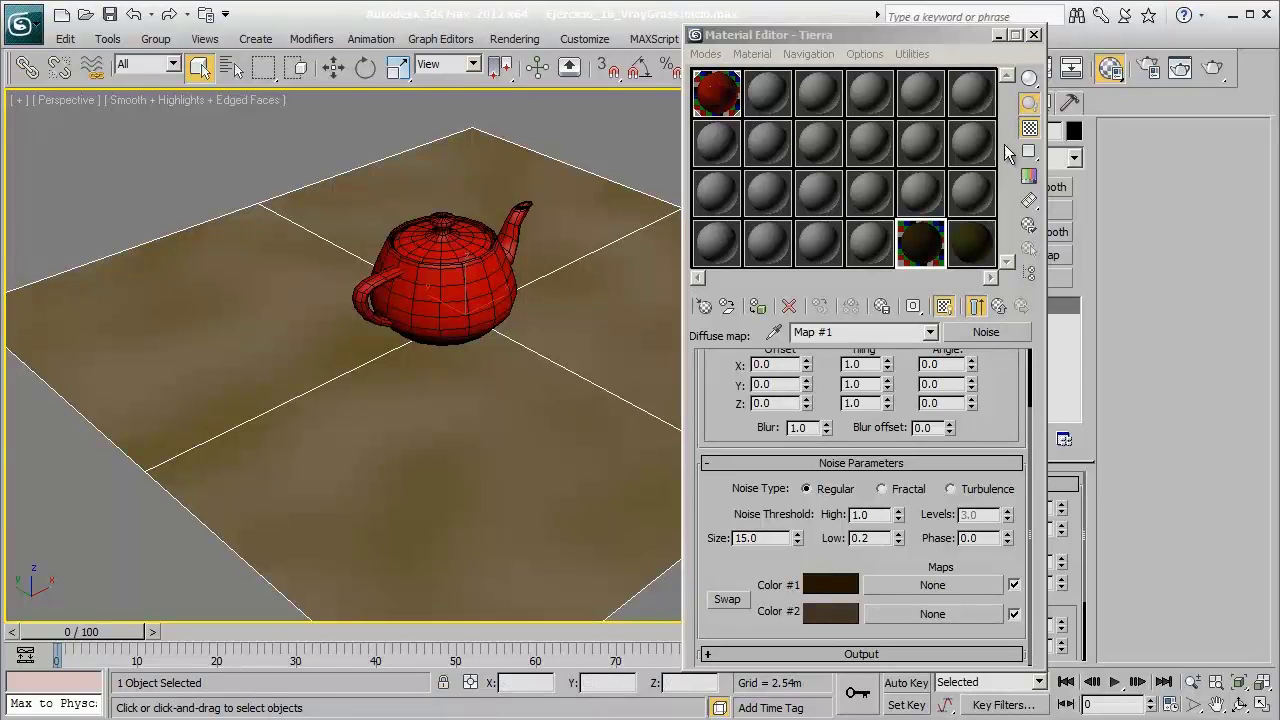
{"action": "left_click", "coordinate": [1035, 36]}
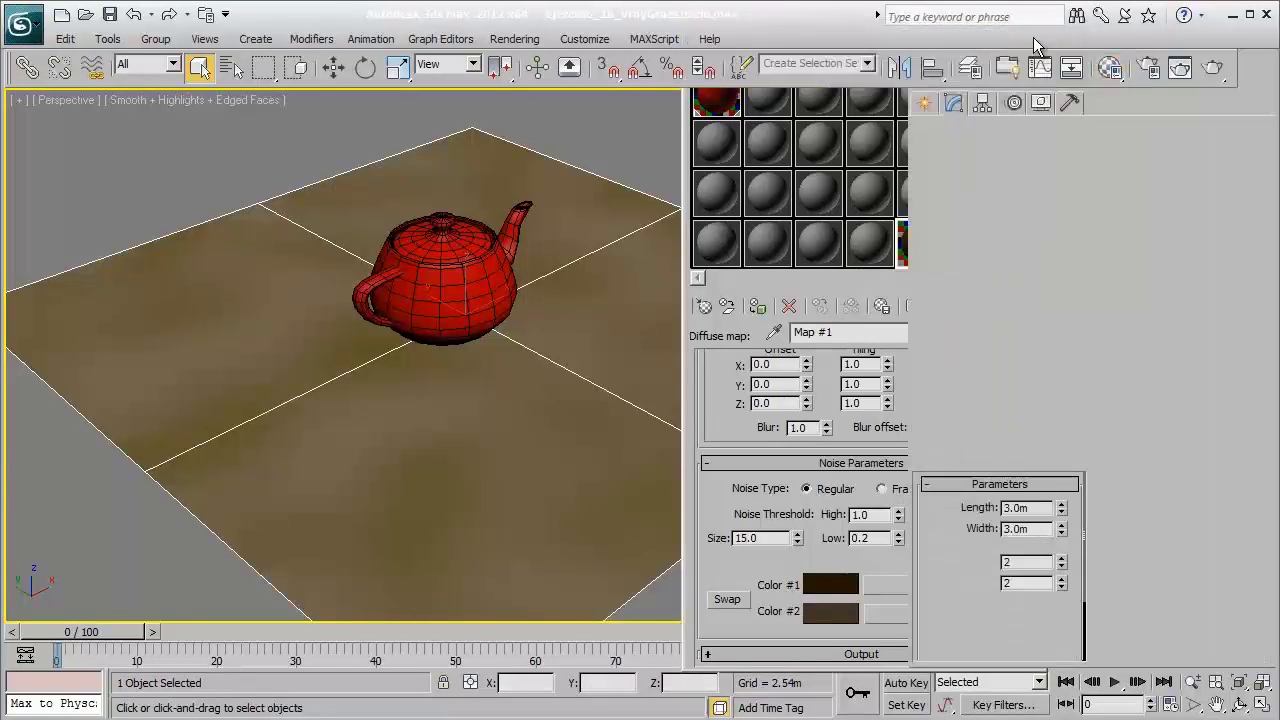
- Check the environment background settings and make a test render of the Perspective view
{"action": "scroll", "coordinate": [499, 289], "scroll_direction": "down", "scroll_amount": 3}
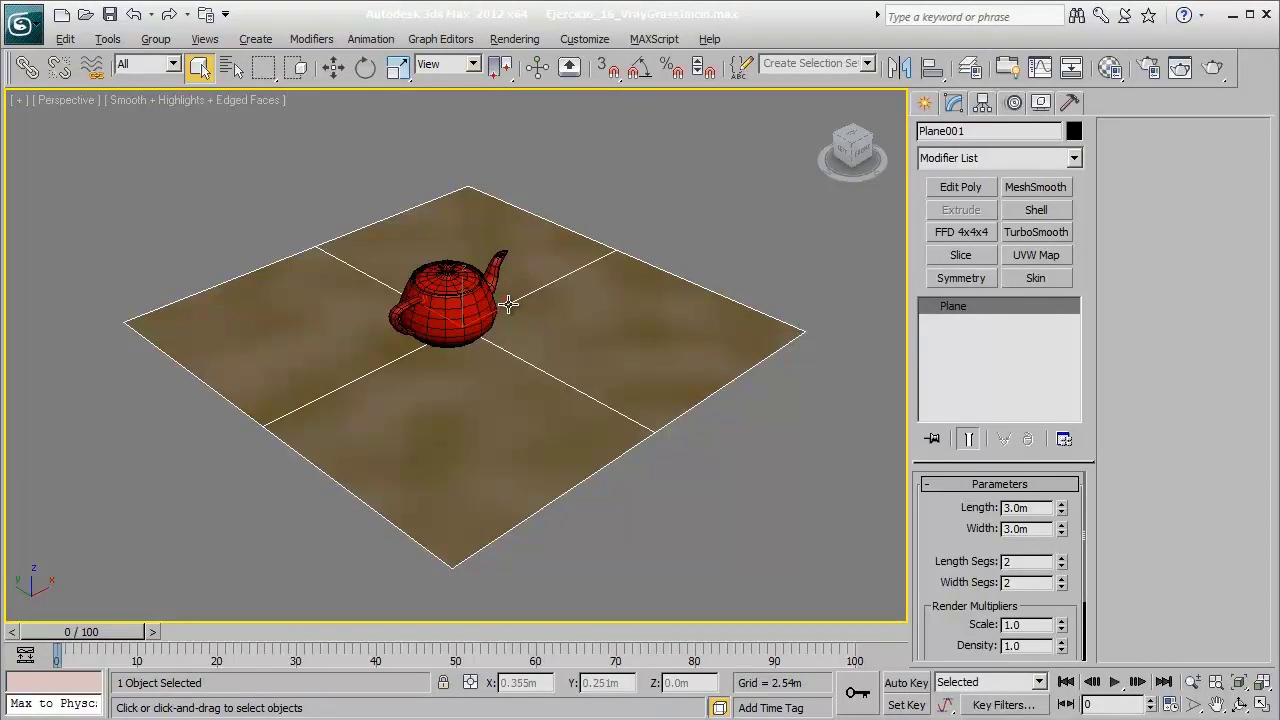
{"action": "middle_click_drag", "start_coordinate": [508, 304], "coordinate": [536, 282], "text": "alt"}
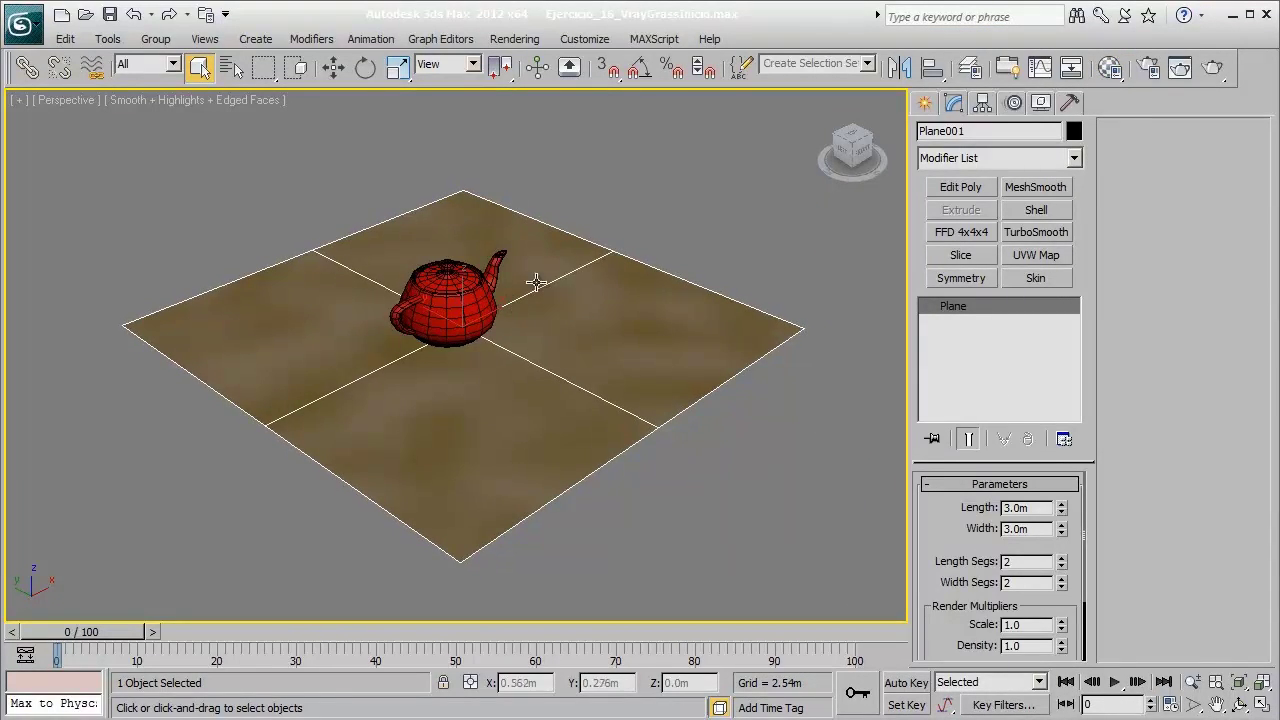
{"action": "left_click", "coordinate": [530, 45]}
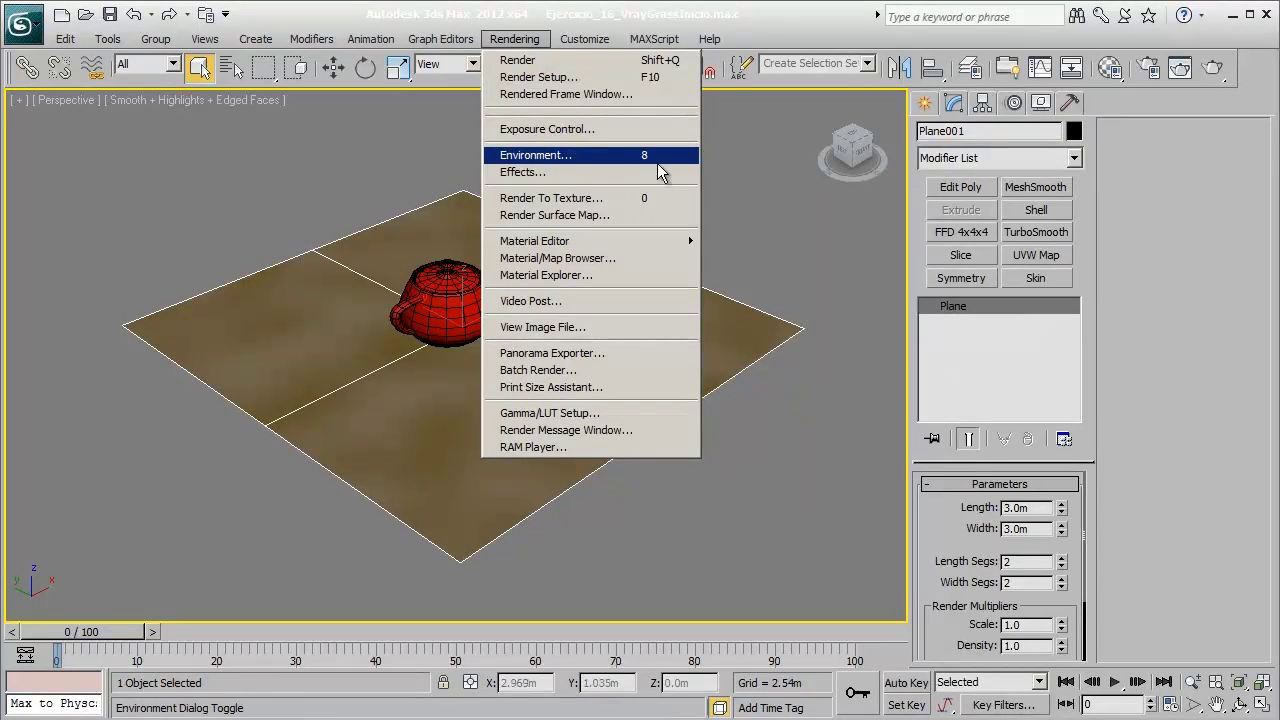
{"action": "left_click", "coordinate": [598, 157]}
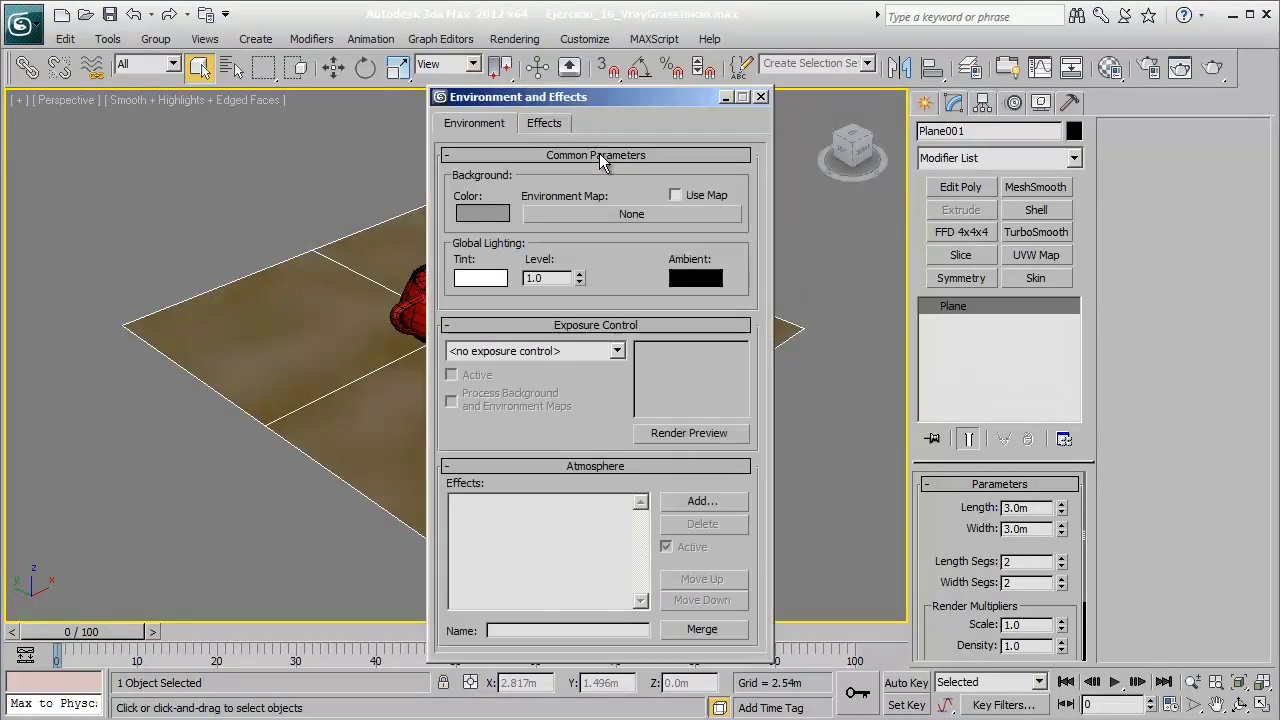
{"action": "left_click_drag", "start_coordinate": [613, 98], "coordinate": [906, 98]}
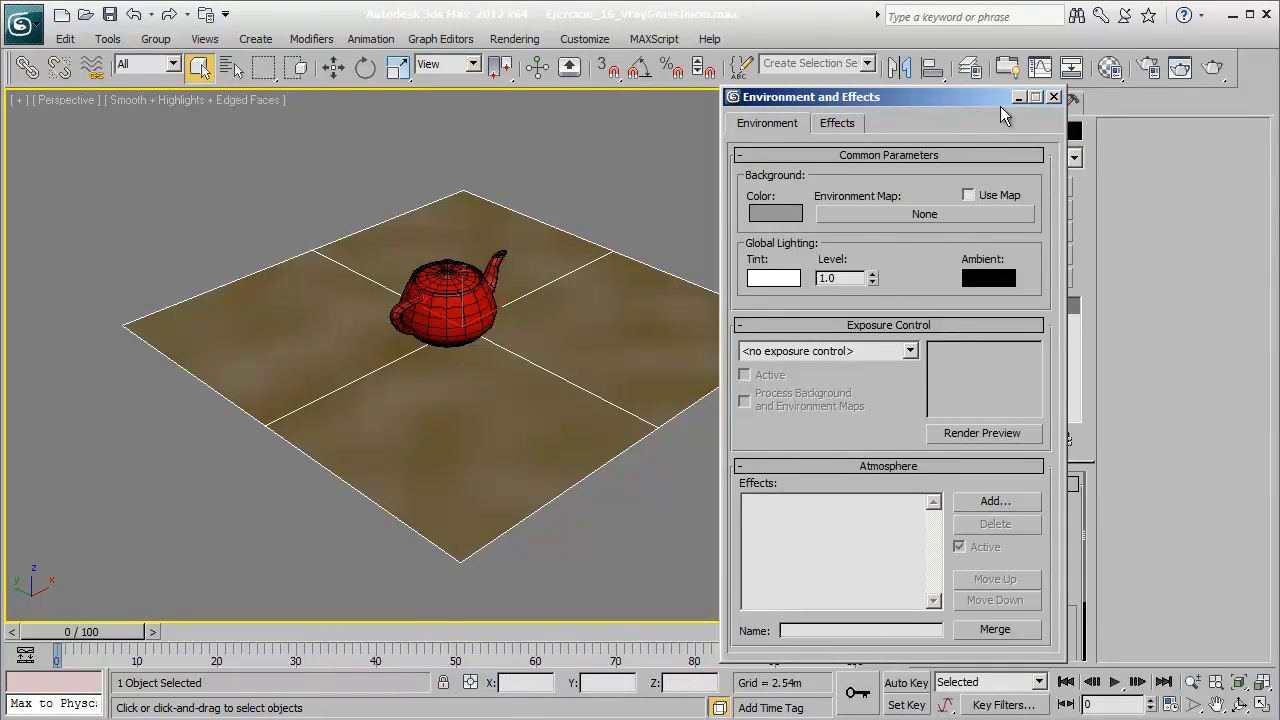
{"action": "left_click", "coordinate": [1054, 97]}
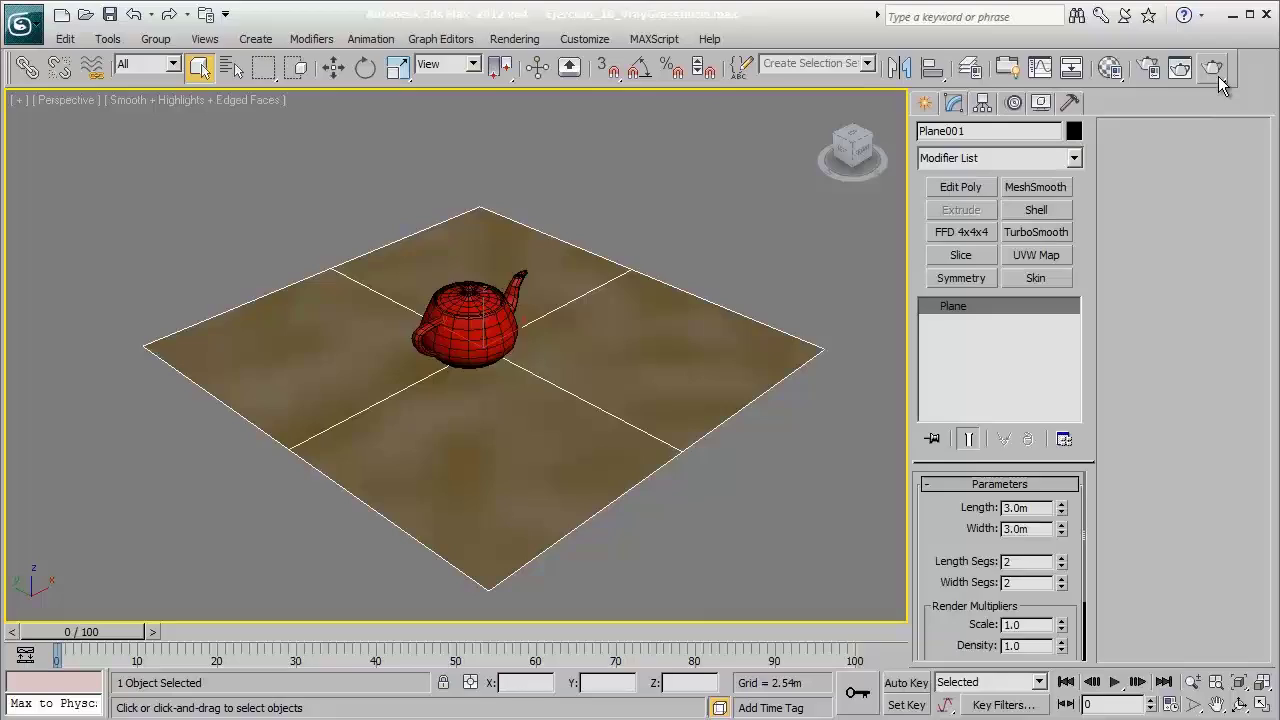
{"action": "left_click", "coordinate": [1180, 67]}
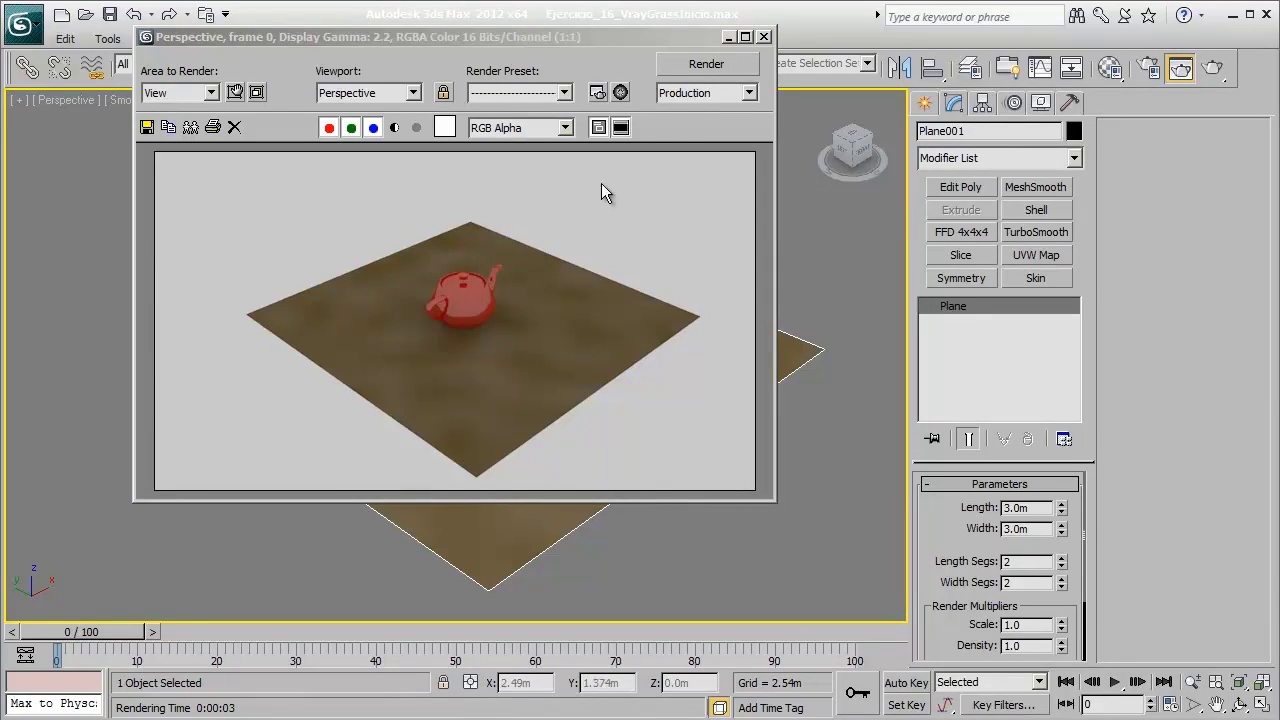
{"action": "left_click", "coordinate": [764, 36]}
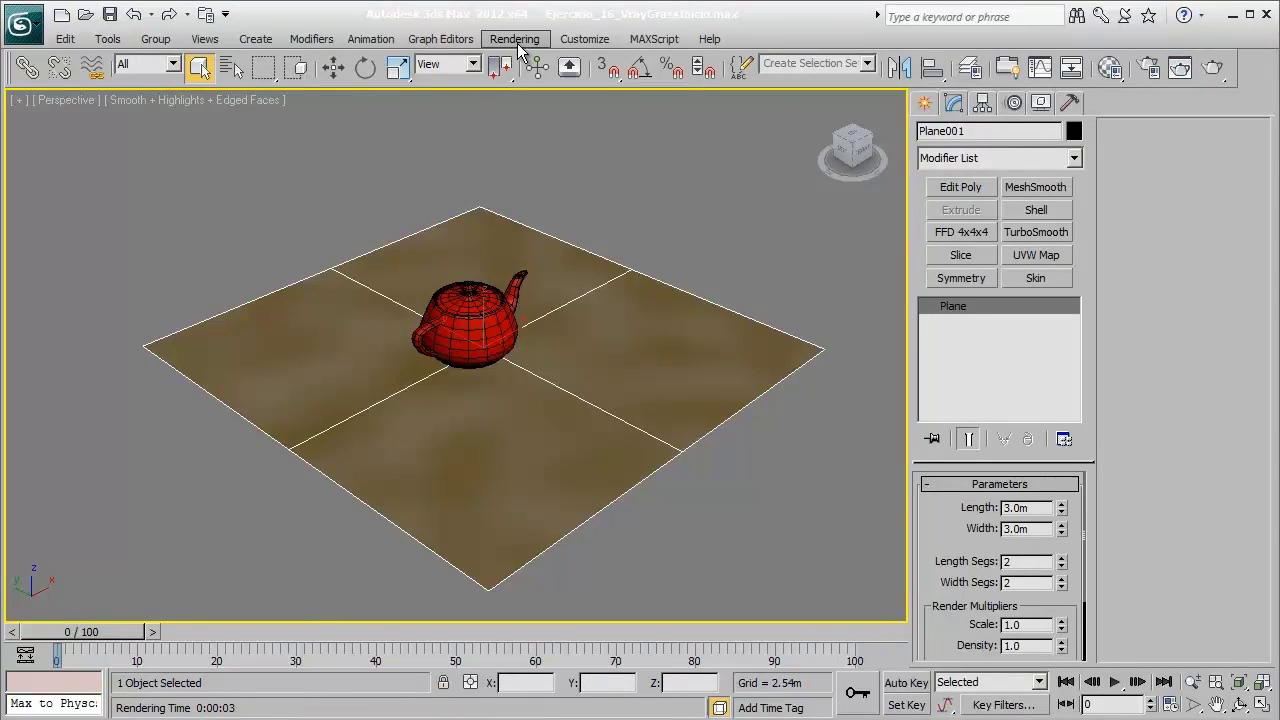
- Set the environment background colour to black and render the Perspective view again
{"action": "left_click", "coordinate": [518, 46]}
{"action": "left_click", "coordinate": [540, 155]}
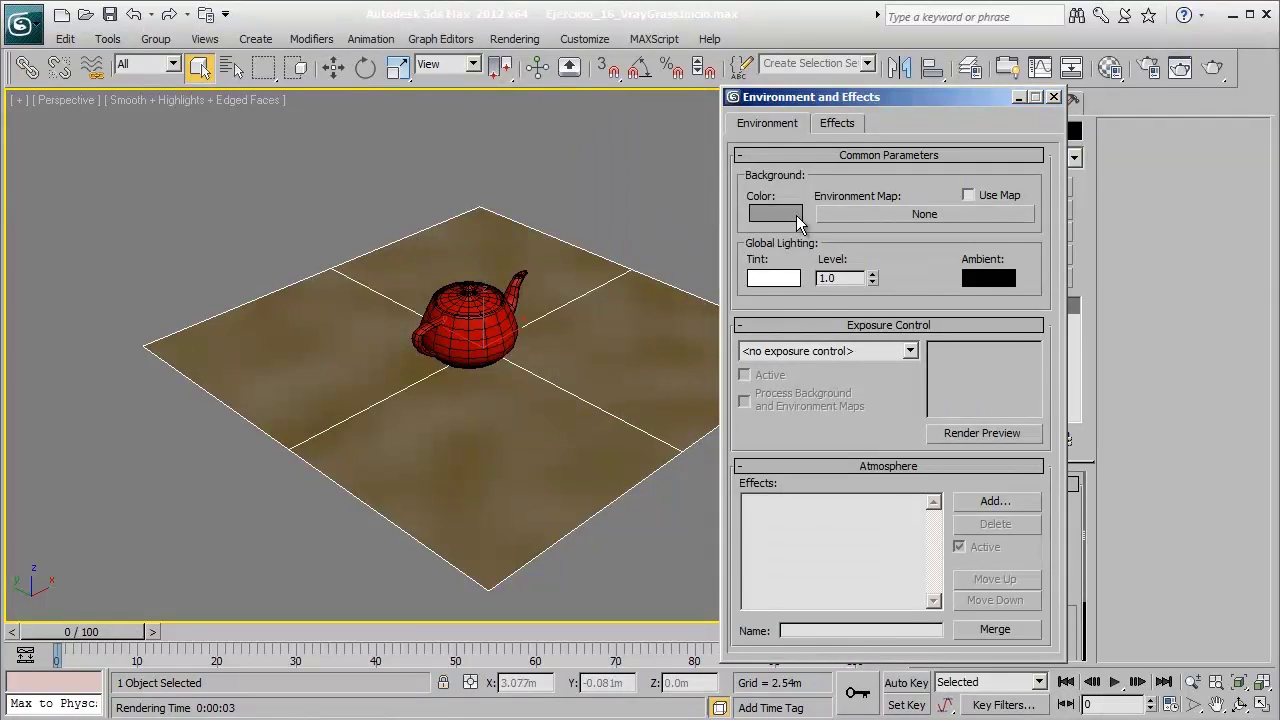
{"action": "left_click", "coordinate": [796, 218]}
{"action": "left_click_drag", "start_coordinate": [619, 237], "coordinate": [573, 123]}
{"action": "left_click", "coordinate": [731, 289]}
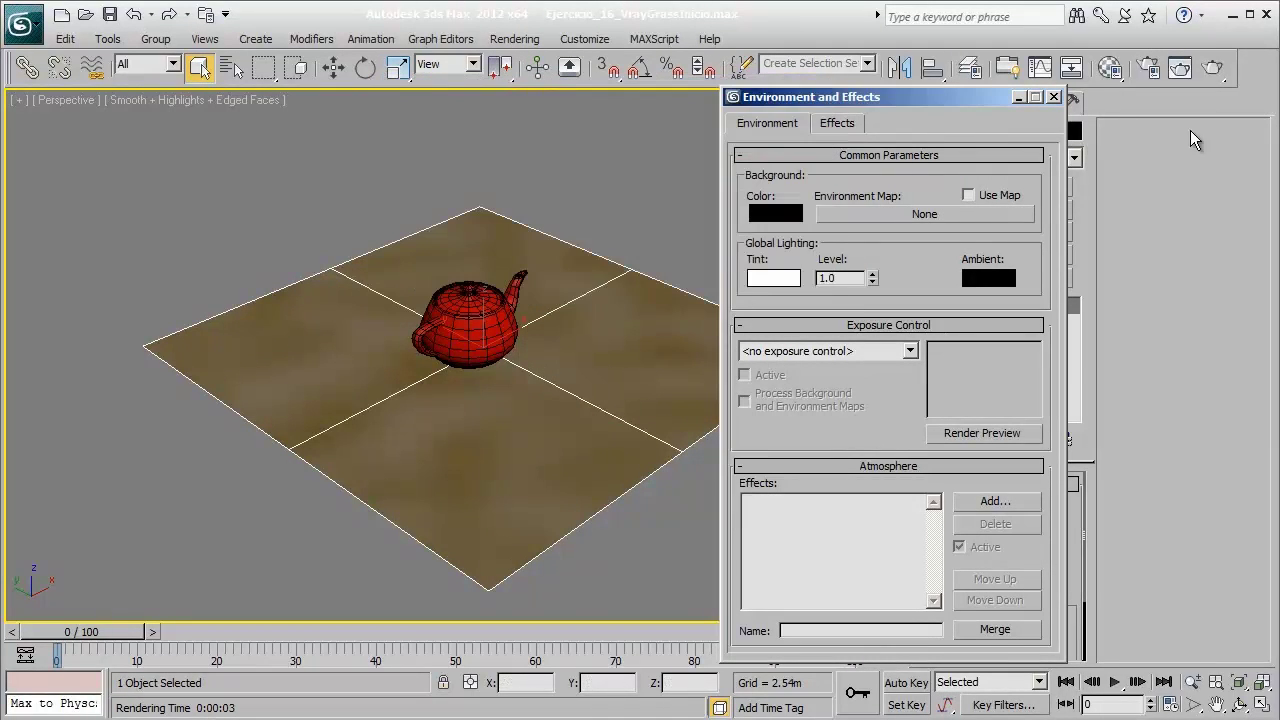
{"action": "left_click", "coordinate": [1180, 67]}
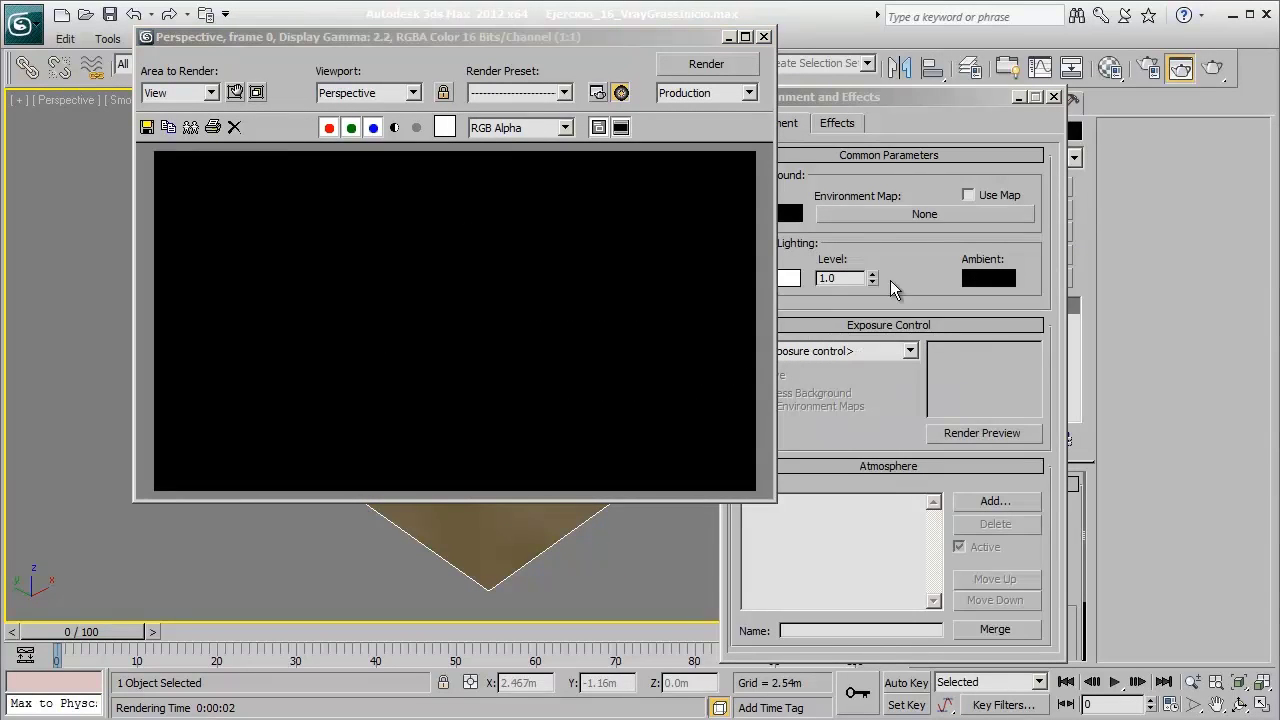
- Set the environment background colour to light grey, render the Perspective view, and close the render and environment windows
{"action": "left_click", "coordinate": [899, 248]}
{"action": "left_click", "coordinate": [790, 218]}
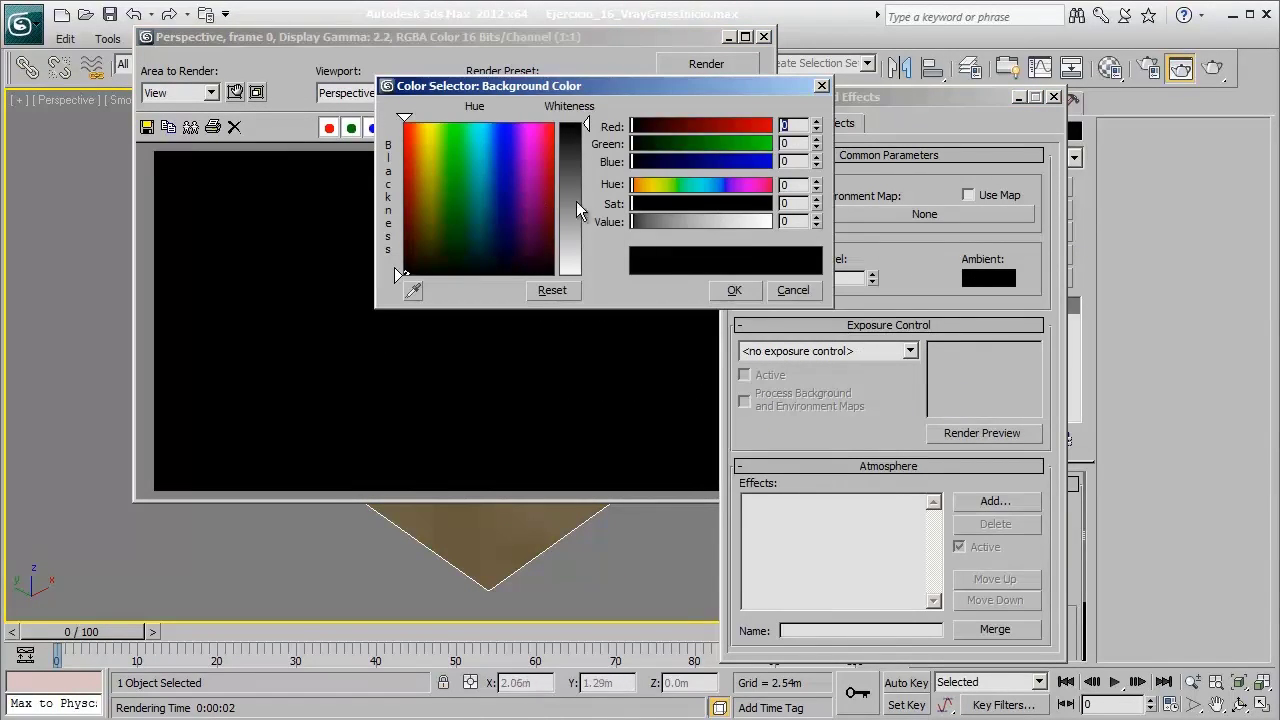
{"action": "left_click_drag", "start_coordinate": [576, 201], "coordinate": [585, 245]}
{"action": "left_click", "coordinate": [734, 290]}
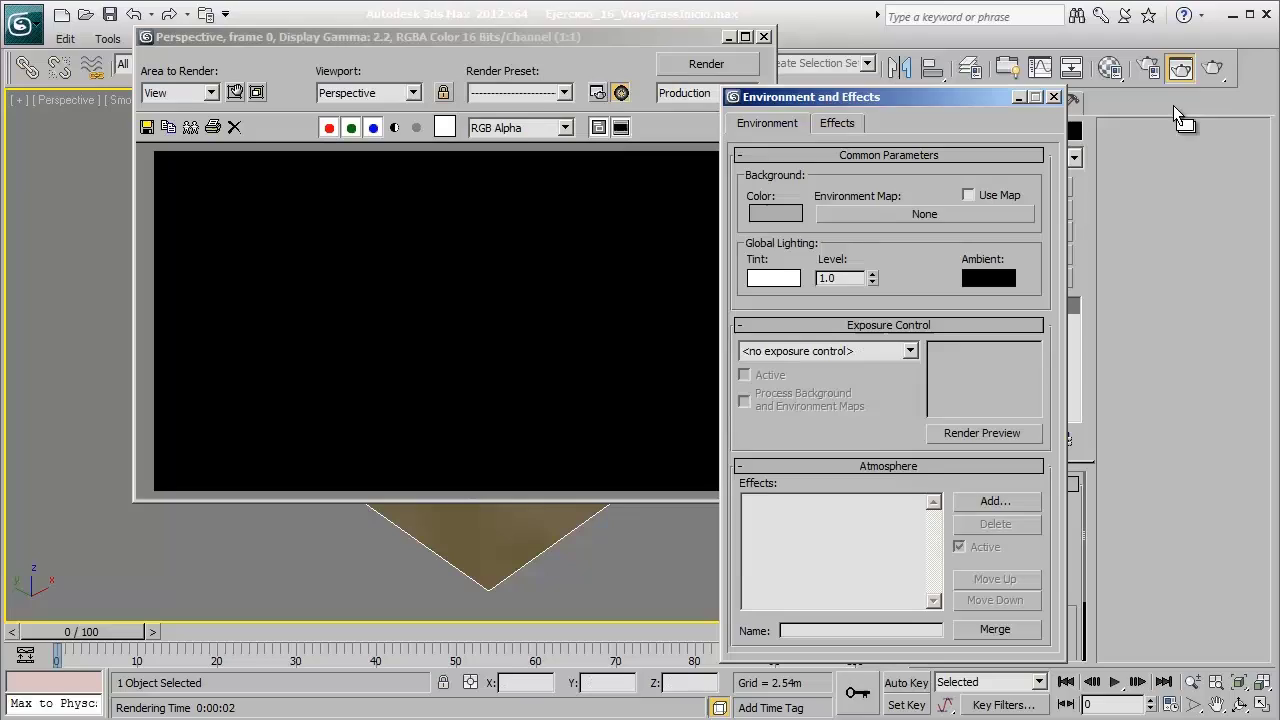
{"action": "left_click", "coordinate": [1180, 67]}
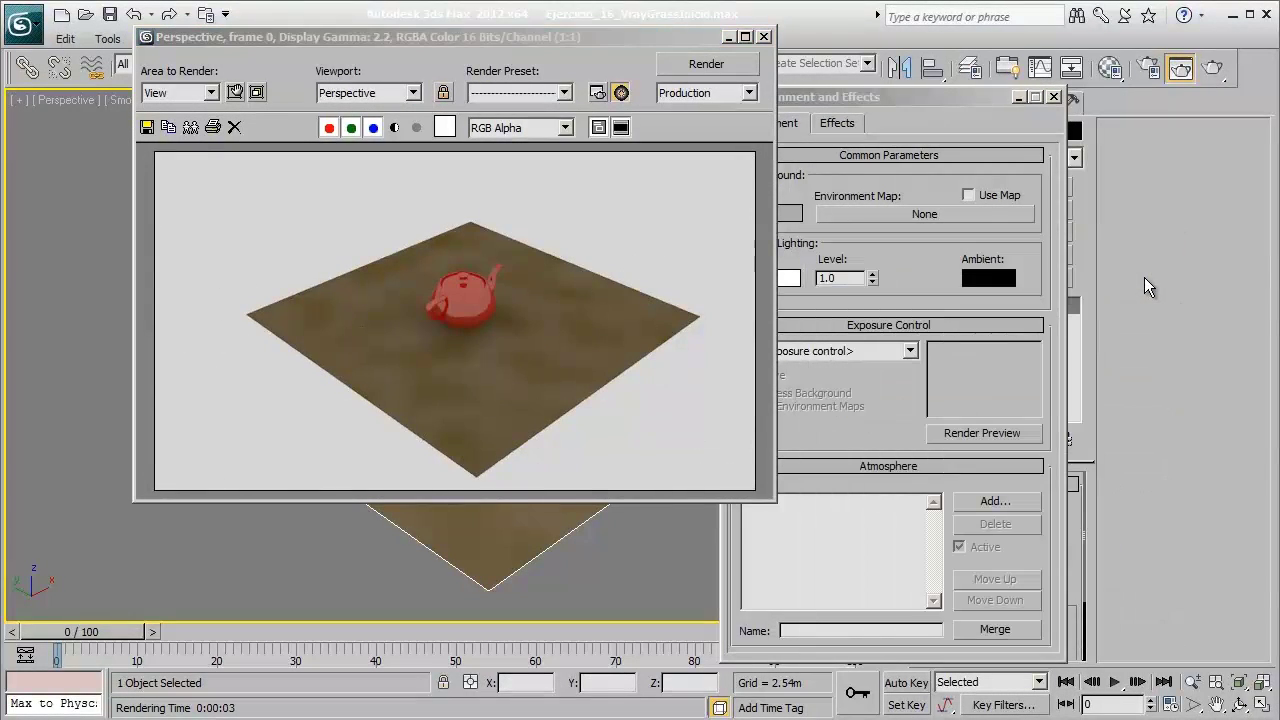
{"action": "left_click", "coordinate": [764, 37]}
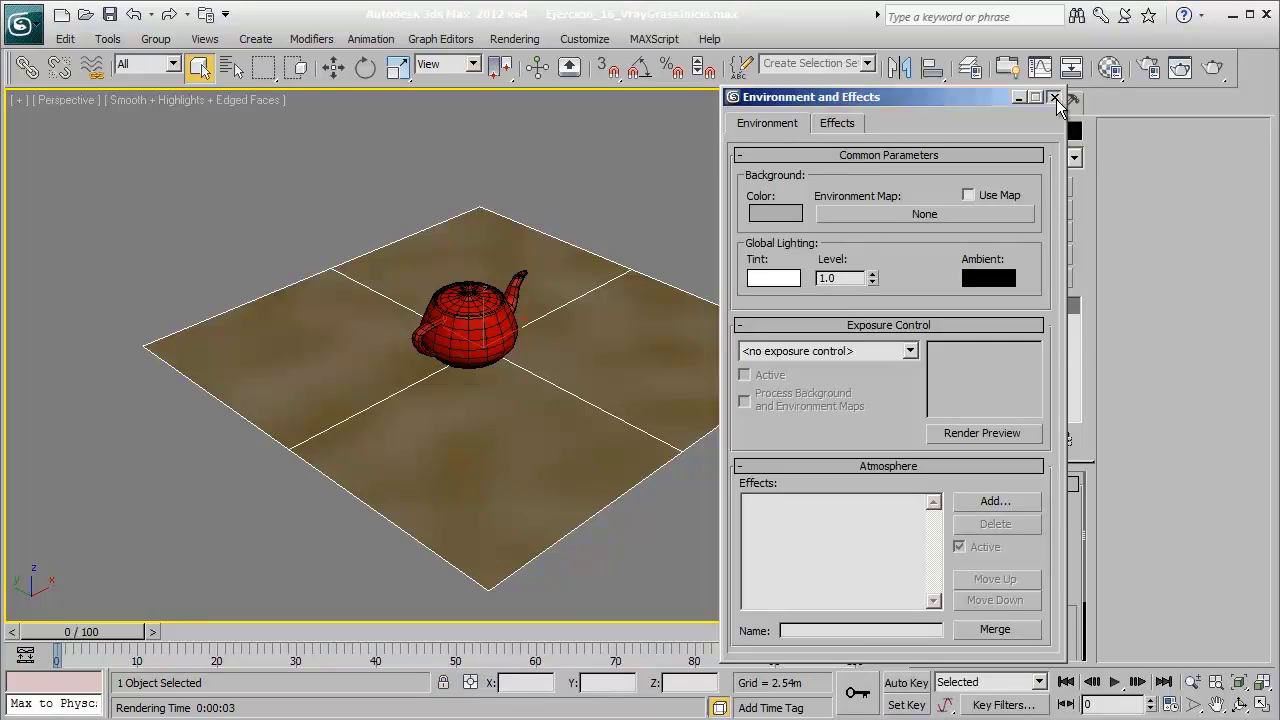
{"action": "left_click", "coordinate": [1054, 97]}
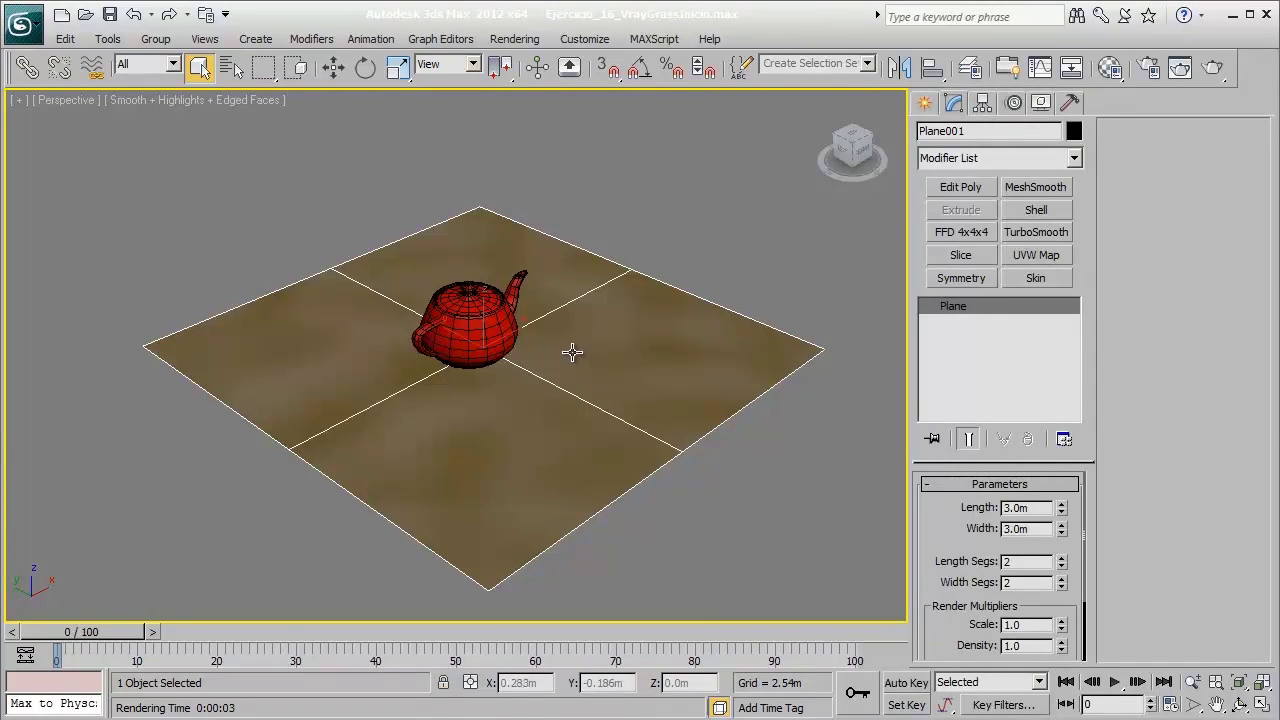
- Select the ground plane and create a VRayFur object on it from the V-Ray geometry category
{"action": "left_click", "coordinate": [926, 105]}
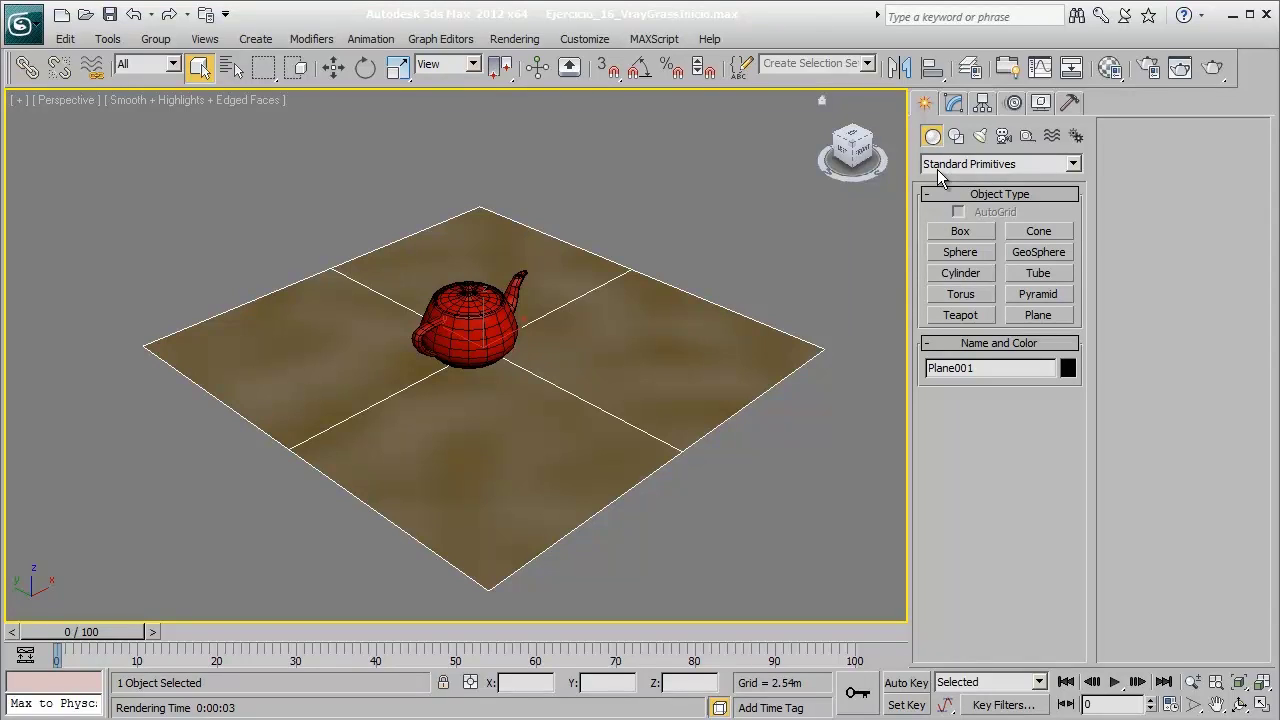
{"action": "left_click", "coordinate": [1015, 169]}
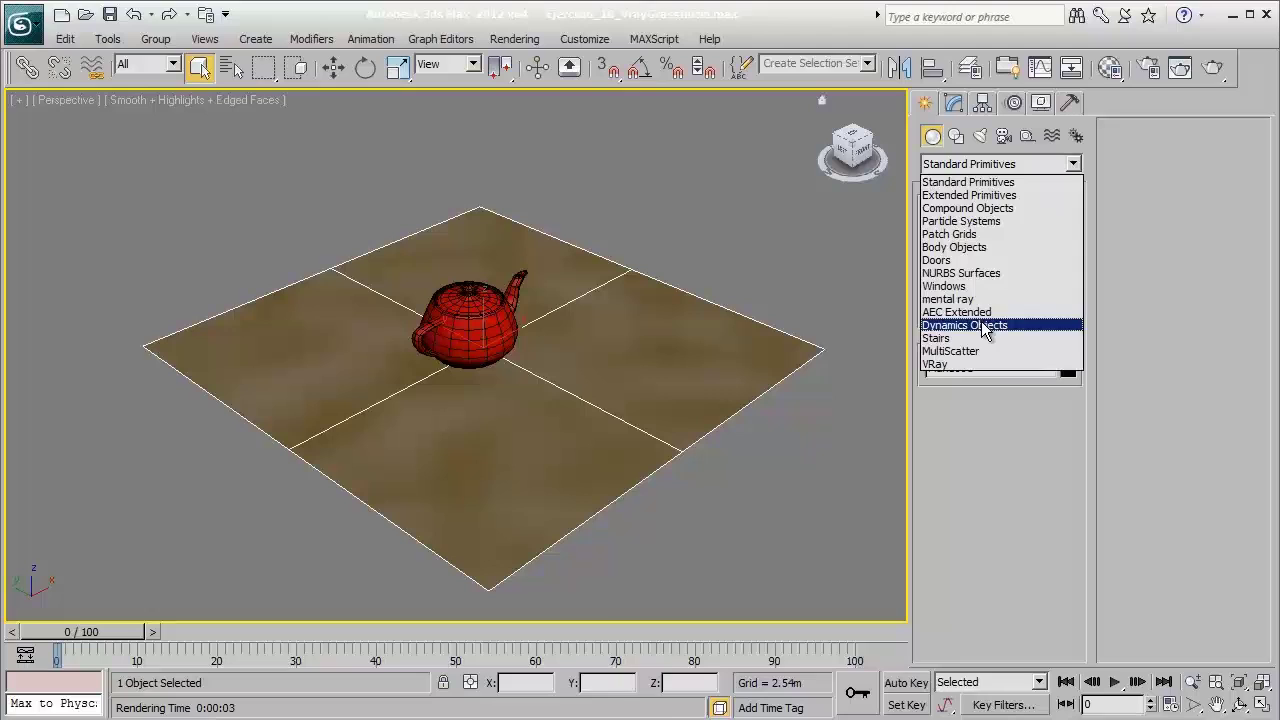
{"action": "left_click", "coordinate": [1002, 366]}
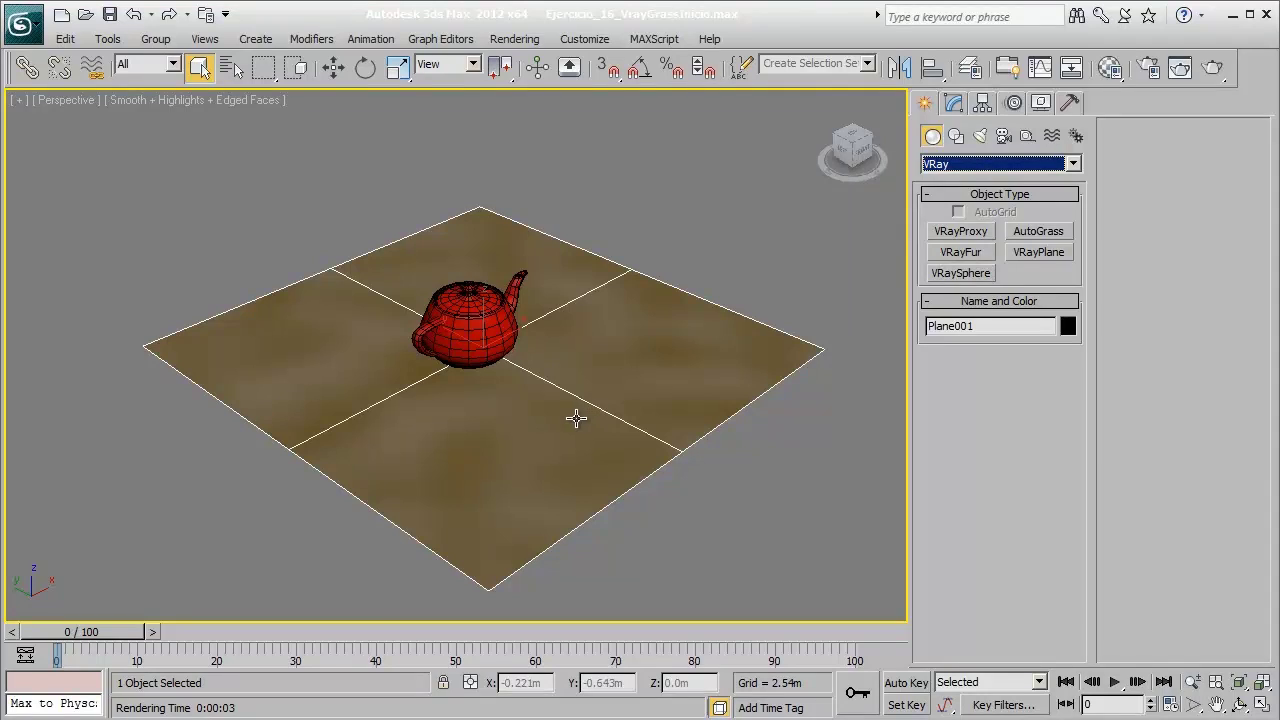
{"action": "left_click", "coordinate": [688, 249]}
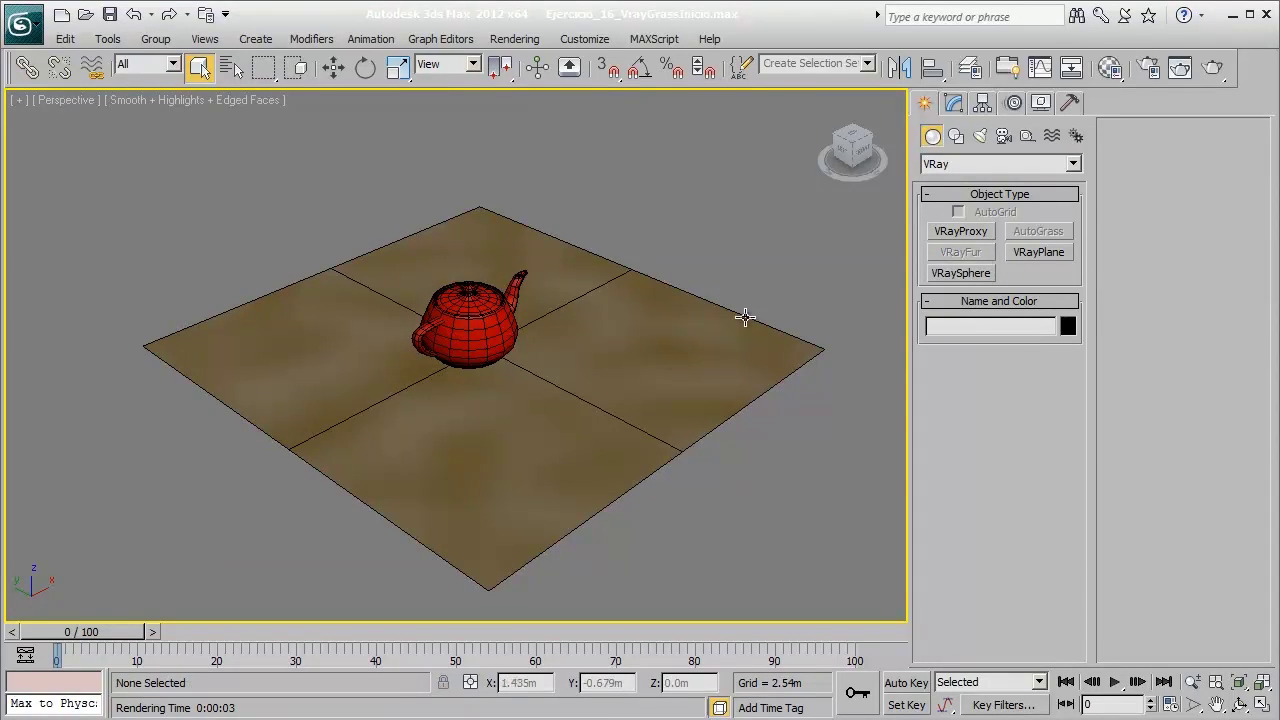
{"action": "left_click", "coordinate": [594, 371]}
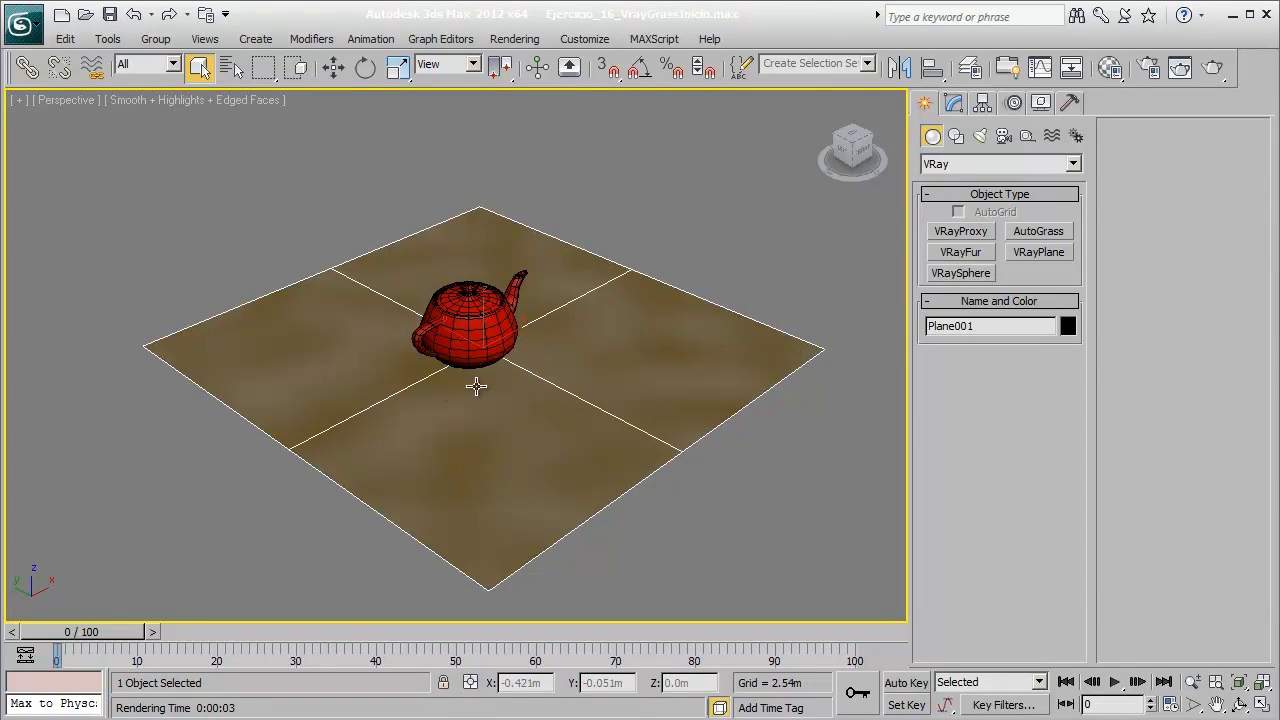
{"action": "middle_click_drag", "start_coordinate": [478, 384], "coordinate": [489, 382]}
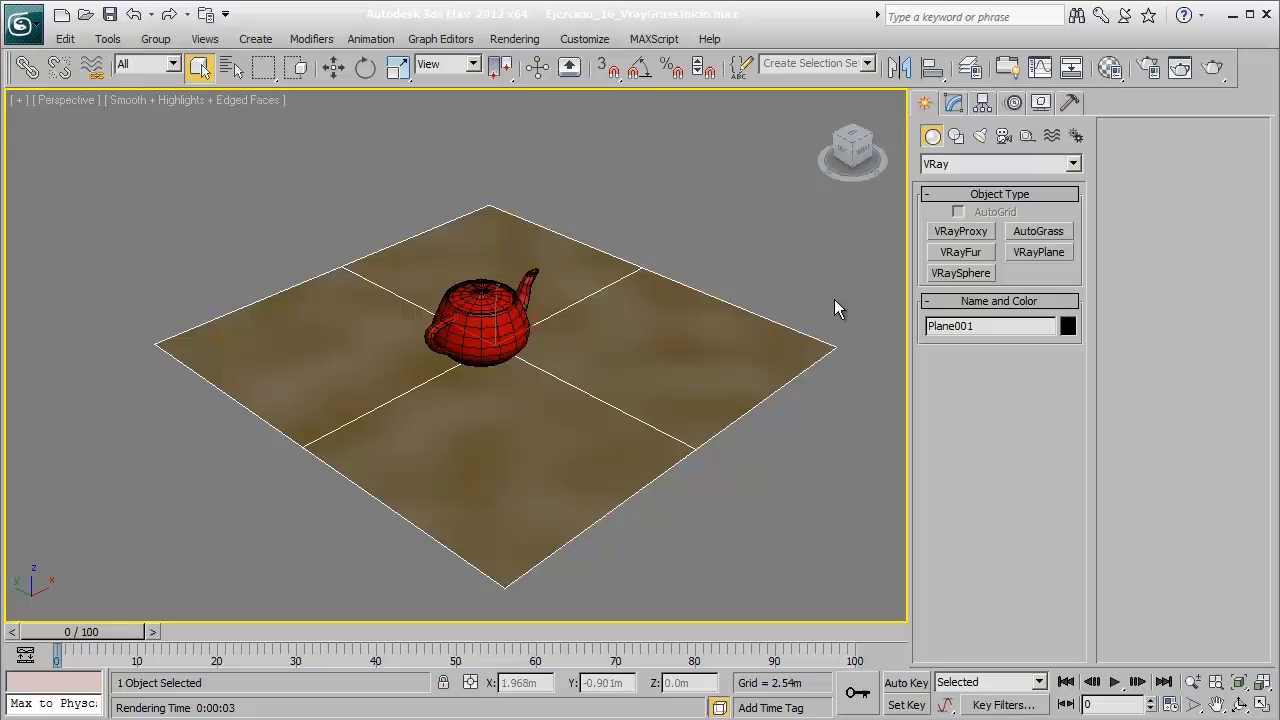
{"action": "left_click", "coordinate": [963, 254]}
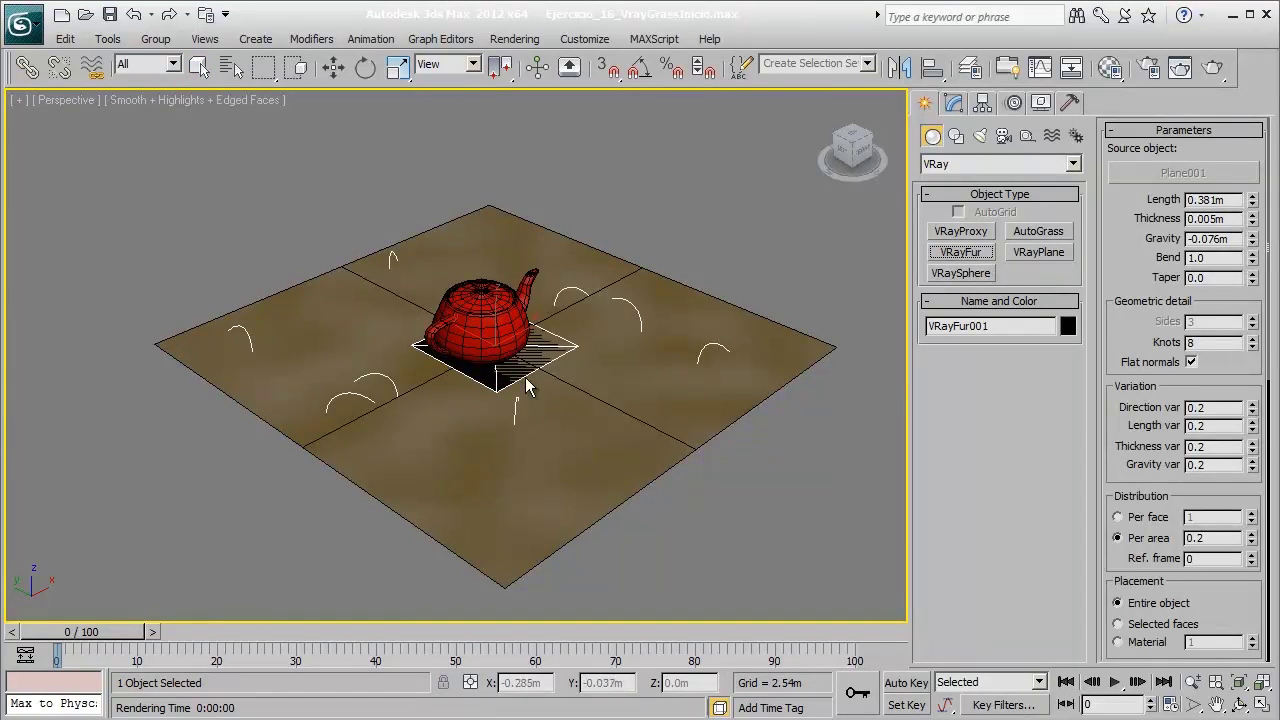
- Inspect the default fur strands on the plane and render them in the Perspective view, including a closer view of the teapot
{"action": "middle_click_drag", "start_coordinate": [494, 398], "coordinate": [310, 360], "text": "alt"}
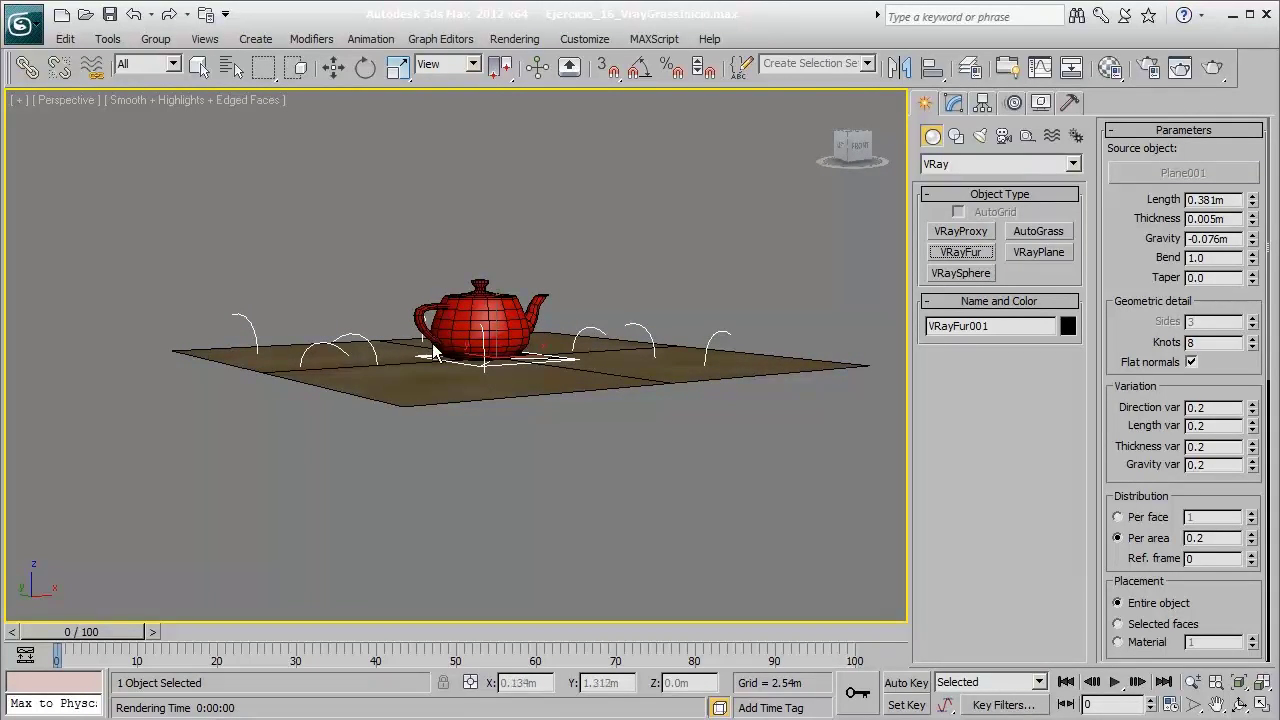
{"action": "middle_click_drag", "start_coordinate": [434, 352], "coordinate": [517, 400], "text": "alt"}
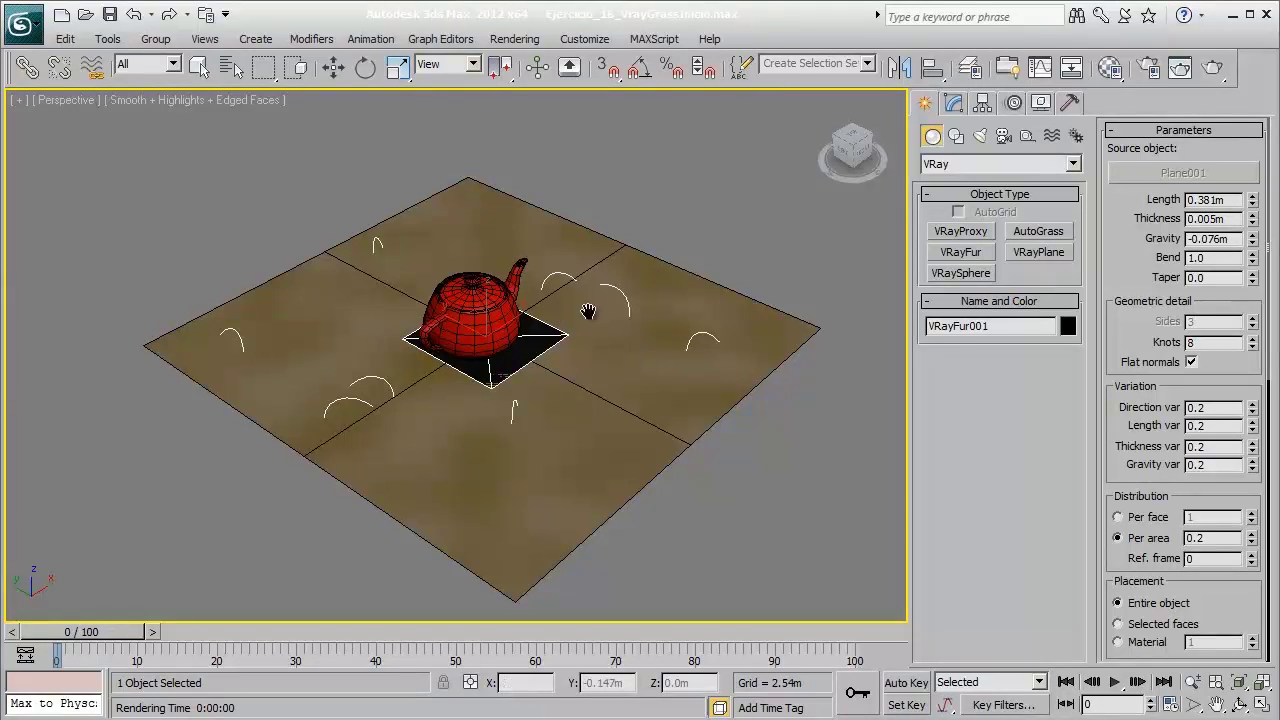
{"action": "left_click", "coordinate": [1213, 70]}
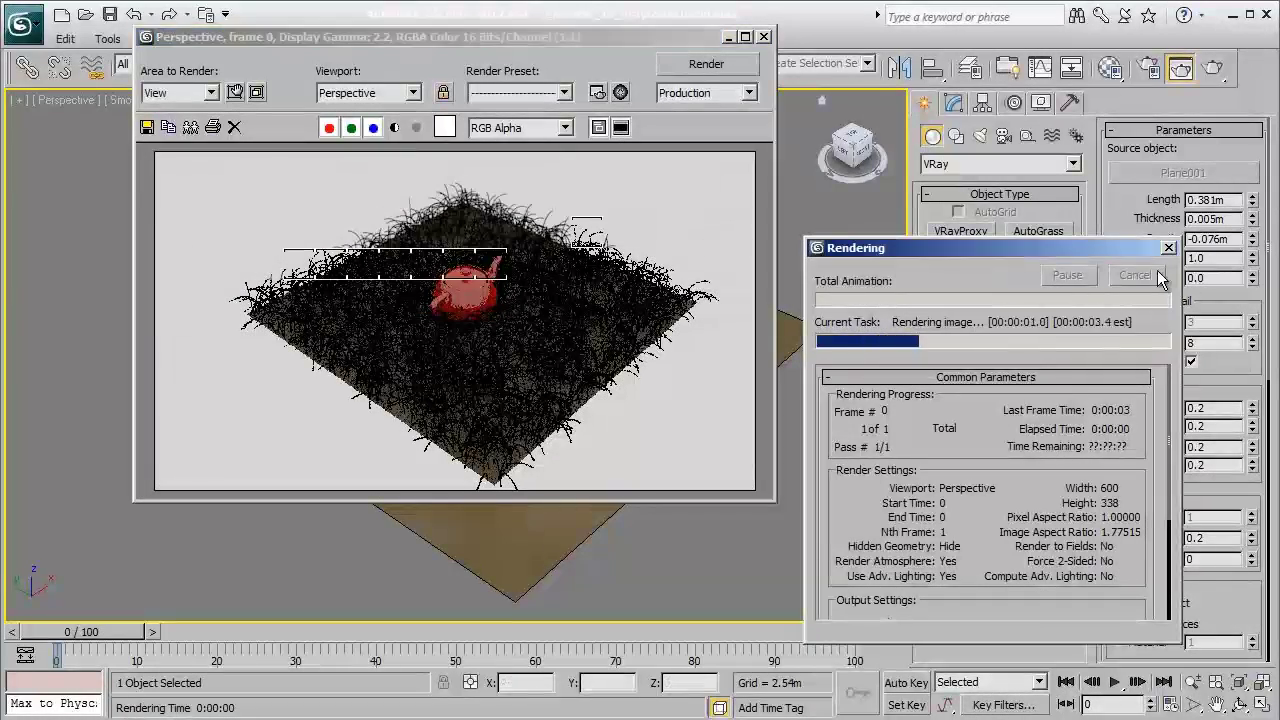
{"action": "left_click", "coordinate": [764, 36]}
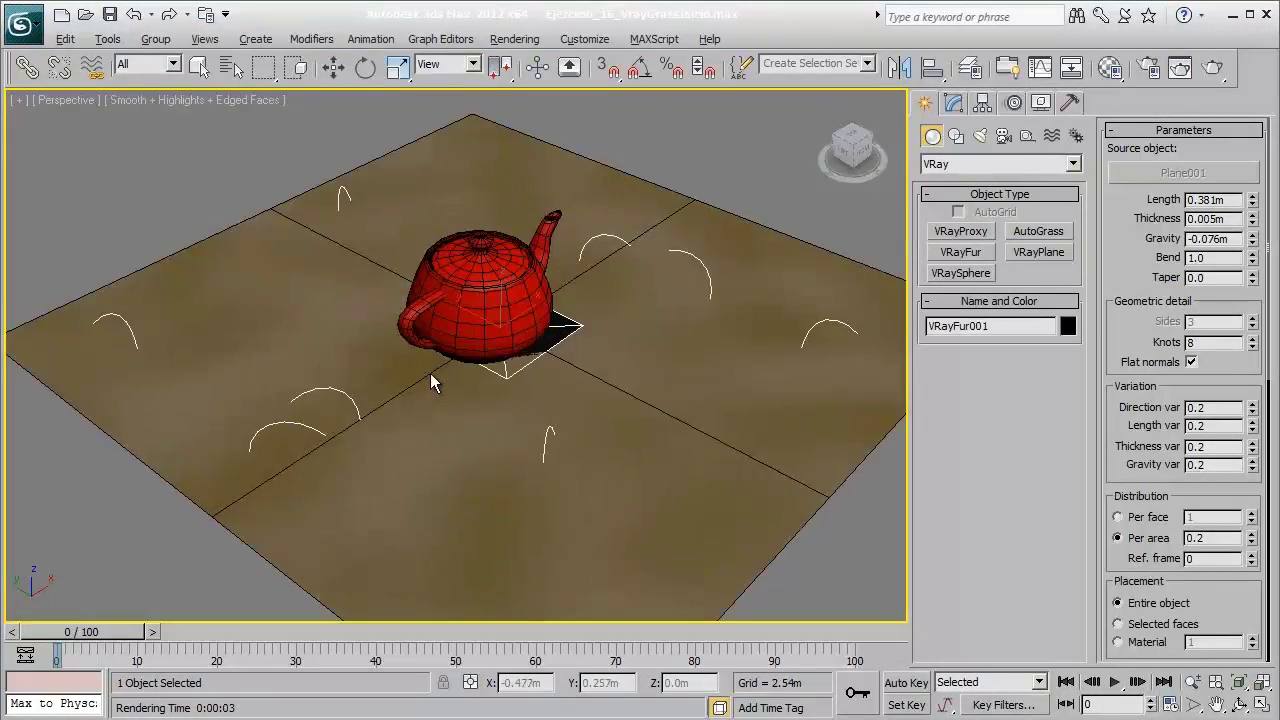
{"action": "middle_click_drag", "start_coordinate": [451, 345], "coordinate": [470, 340], "text": "alt"}
{"action": "left_click", "coordinate": [1213, 67]}
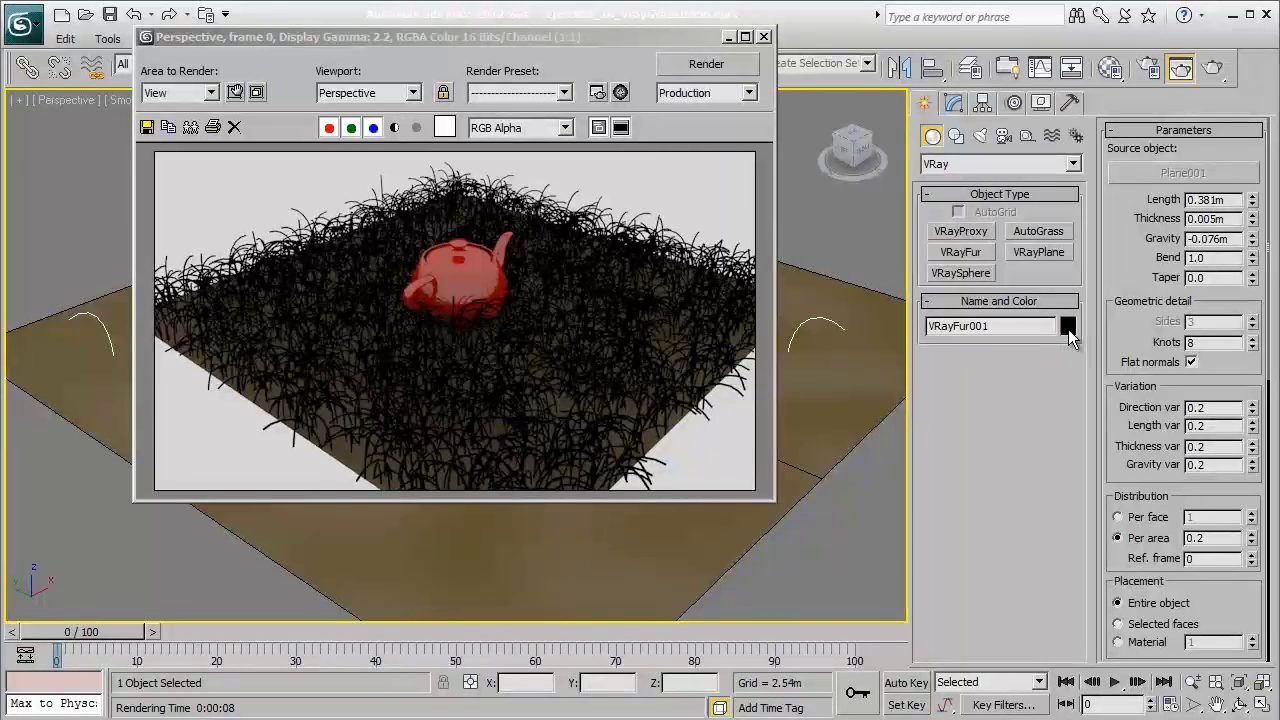
- Check the fur's object colour options without changing them, and render the Perspective view again
{"action": "left_click", "coordinate": [729, 42]}
{"action": "left_click", "coordinate": [728, 39]}
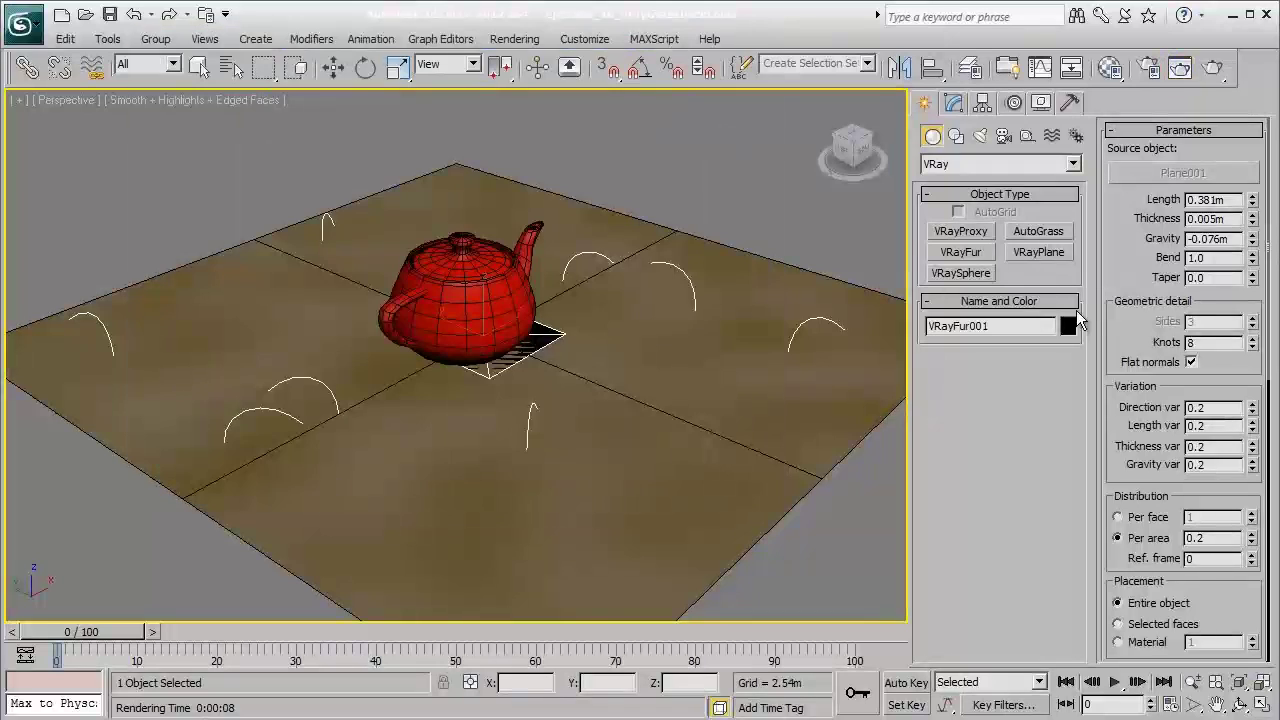
{"action": "left_click", "coordinate": [1068, 327]}
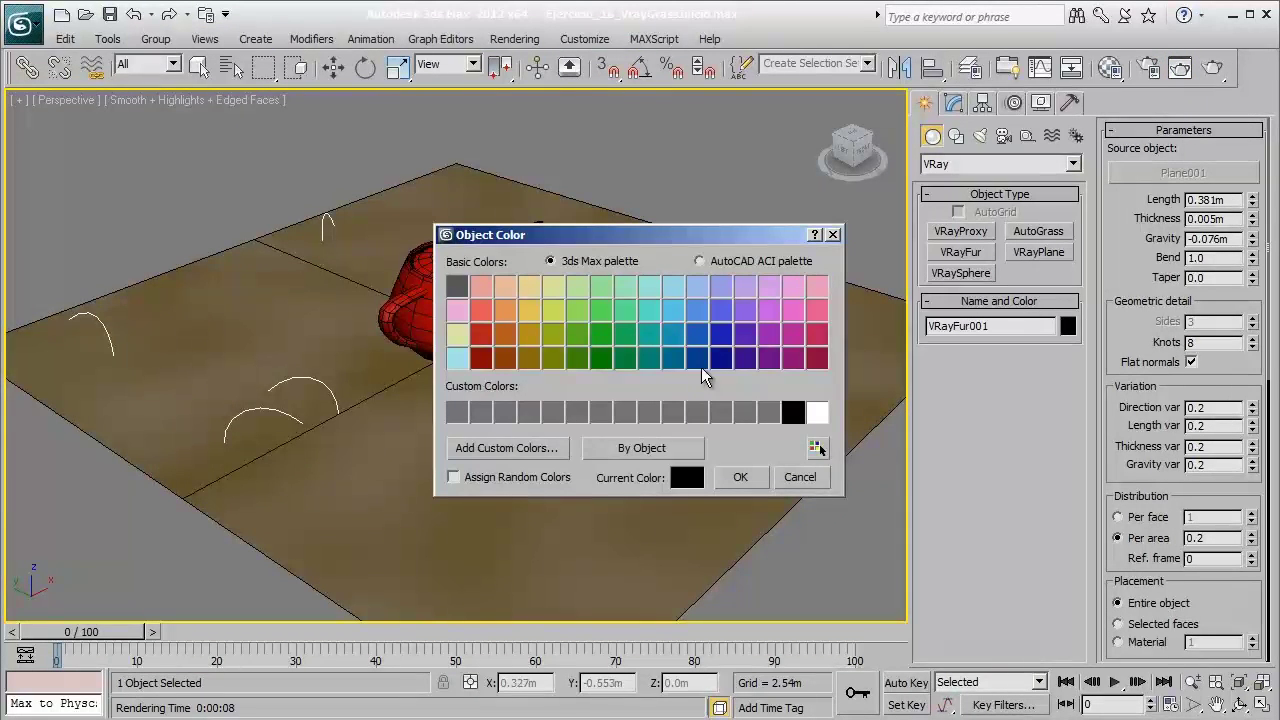
{"action": "left_click", "coordinate": [832, 235]}
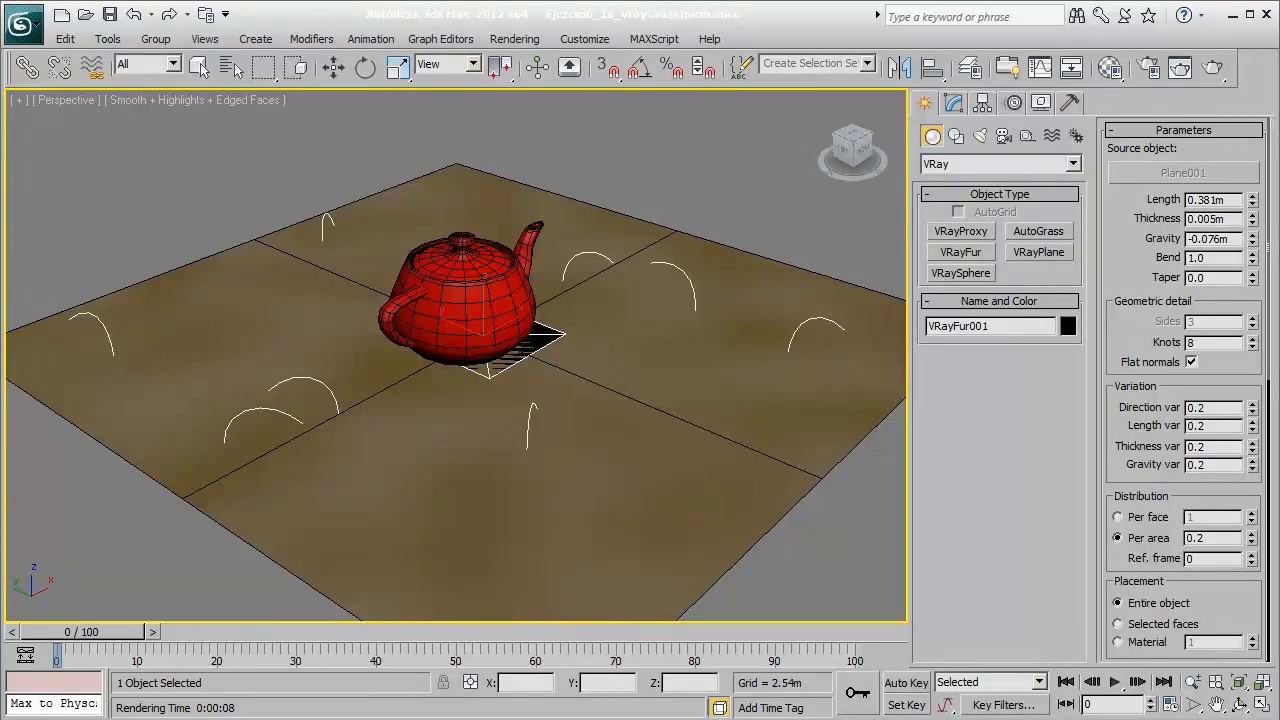
{"action": "key", "text": "shift+q"}
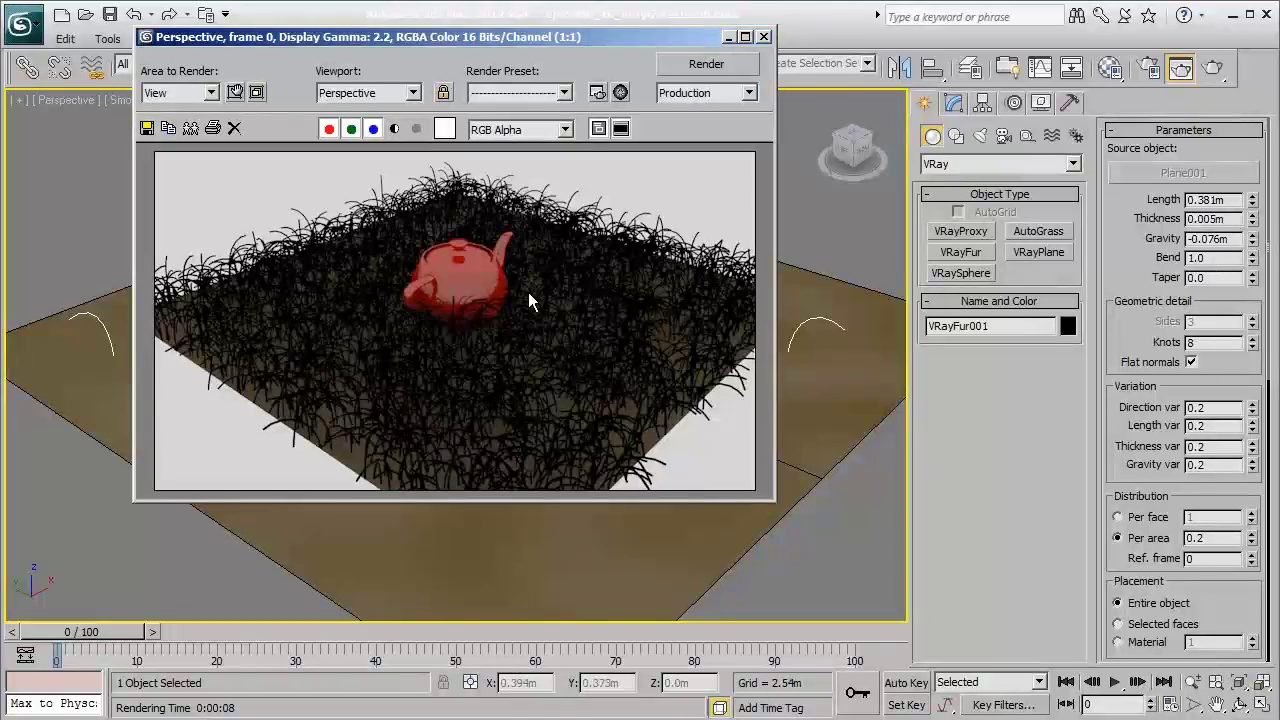
- Open the Material Editor and name the unused material in the second sample slot Alfombra
{"action": "left_click", "coordinate": [1111, 67]}
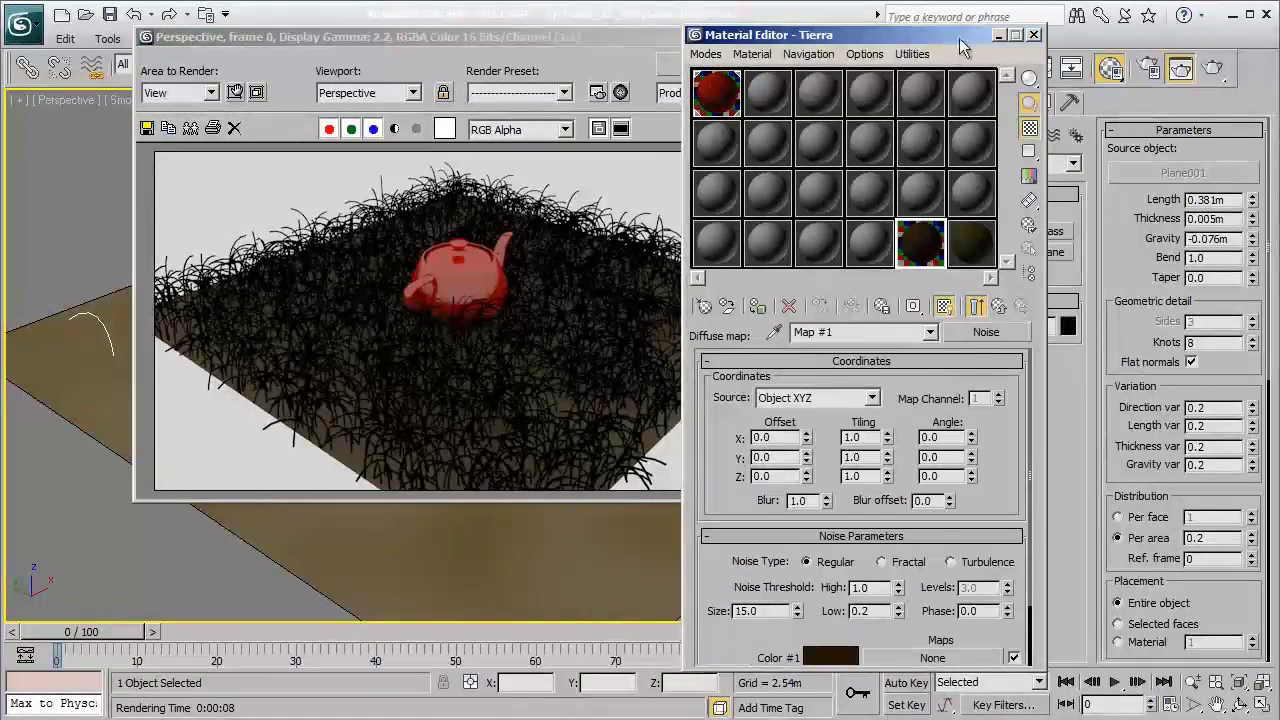
{"action": "left_click_drag", "start_coordinate": [958, 40], "coordinate": [991, 31]}
{"action": "left_click", "coordinate": [804, 88]}
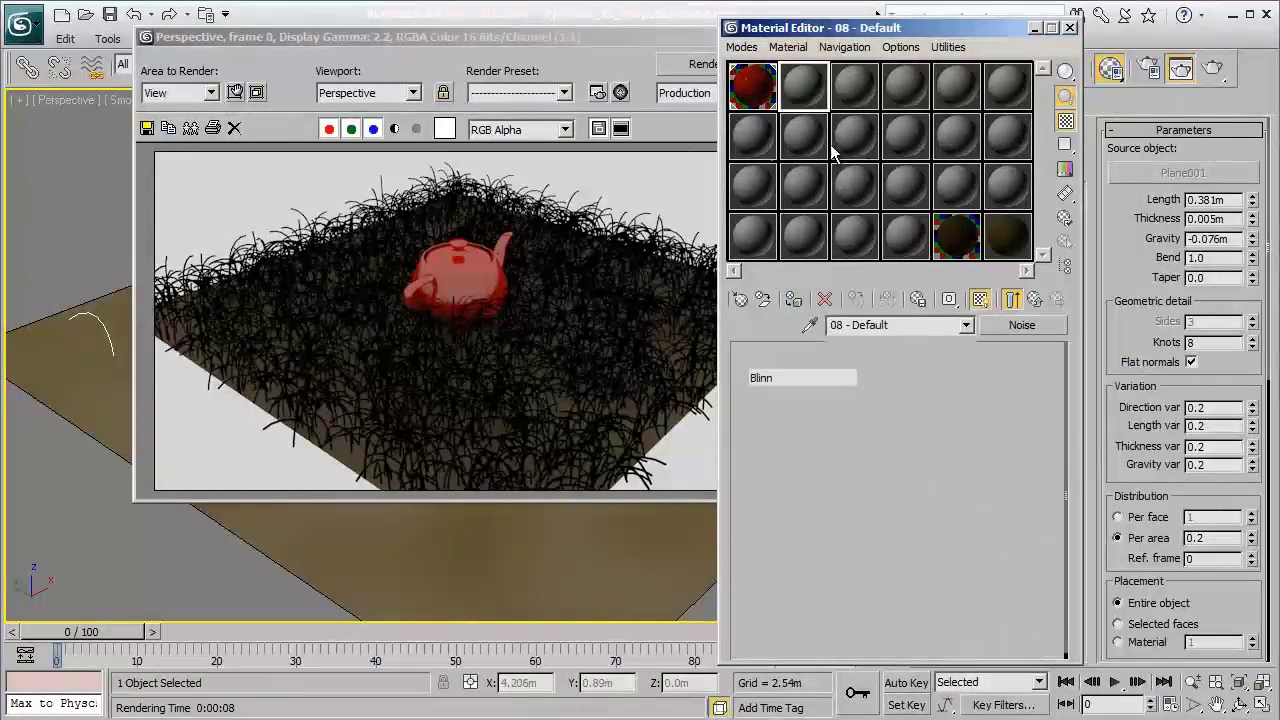
{"action": "left_click", "coordinate": [920, 325]}
{"action": "type", "text": "A"}
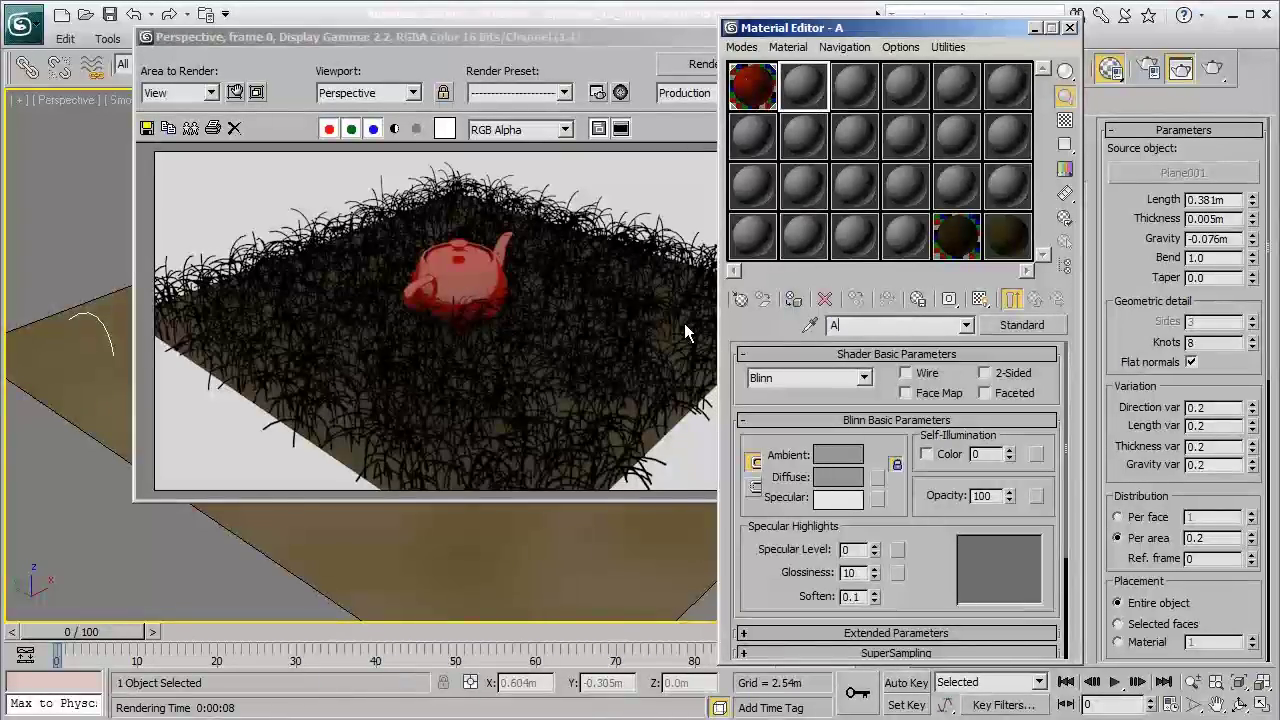
{"action": "type", "text": "lfro"}
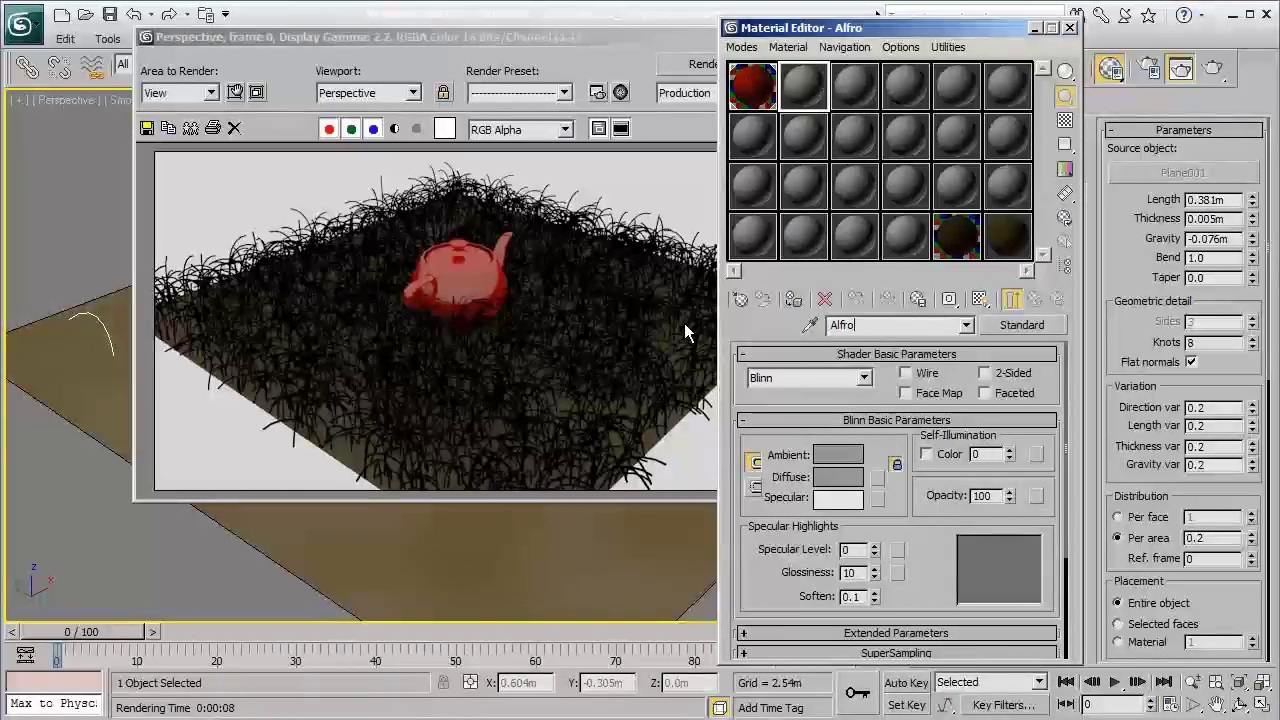
{"action": "key", "text": "BackSpace"}
{"action": "key", "text": "BackSpace"}
{"action": "type", "text": "ombra"}
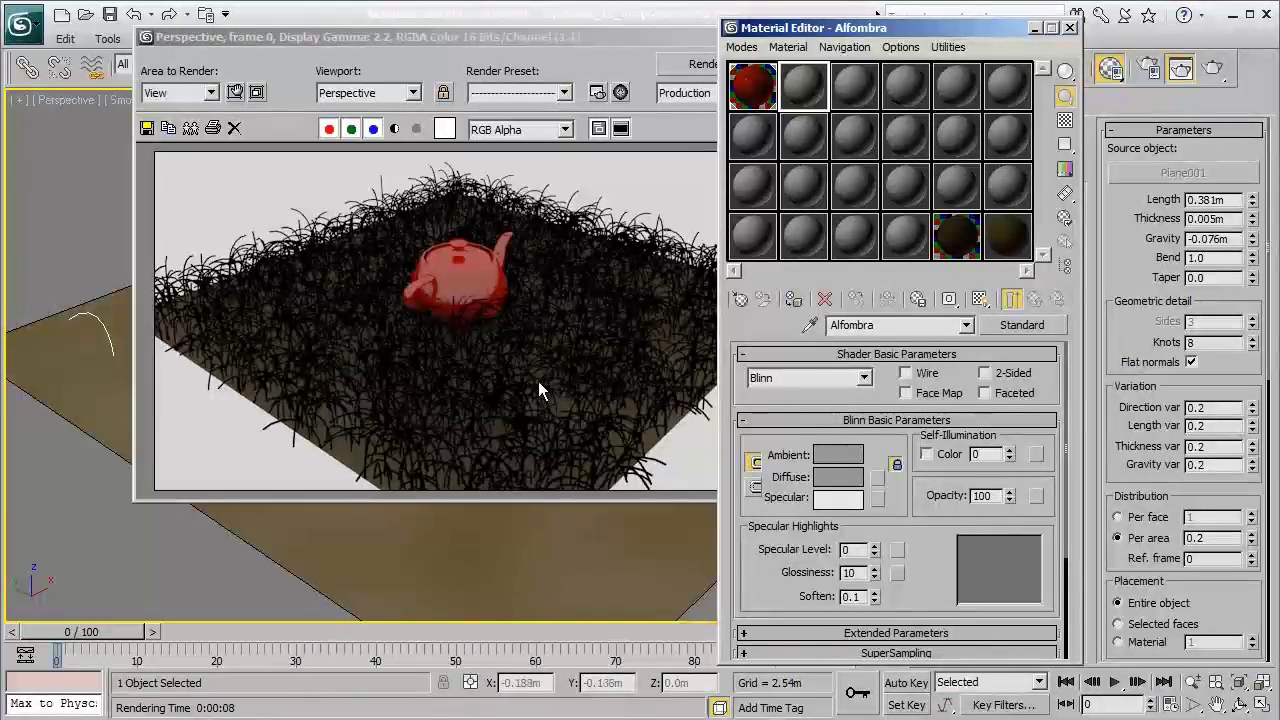
- Change the Alfombra material's type from Standard to VRayMtl
{"action": "left_click", "coordinate": [1021, 325]}
{"action": "left_click_drag", "start_coordinate": [718, 100], "coordinate": [648, 46]}
{"action": "scroll", "coordinate": [670, 464], "scroll_direction": "down", "scroll_amount": 5}
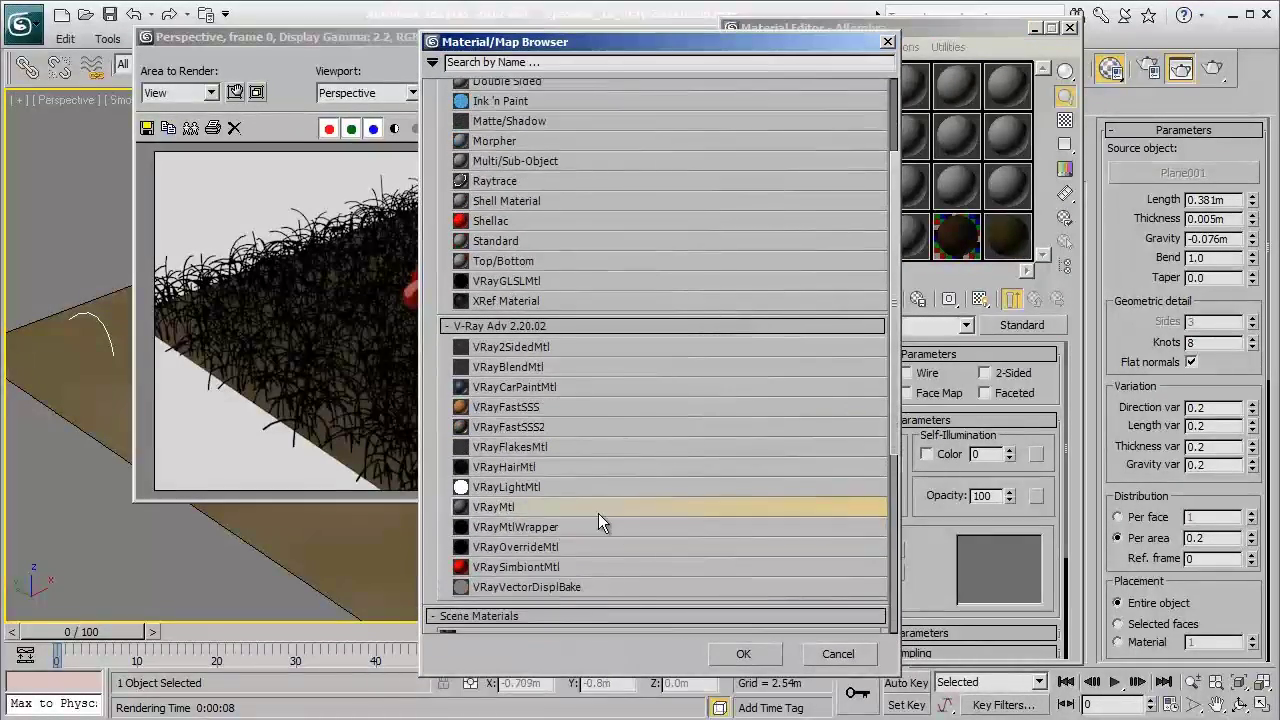
{"action": "double_click", "coordinate": [596, 511]}
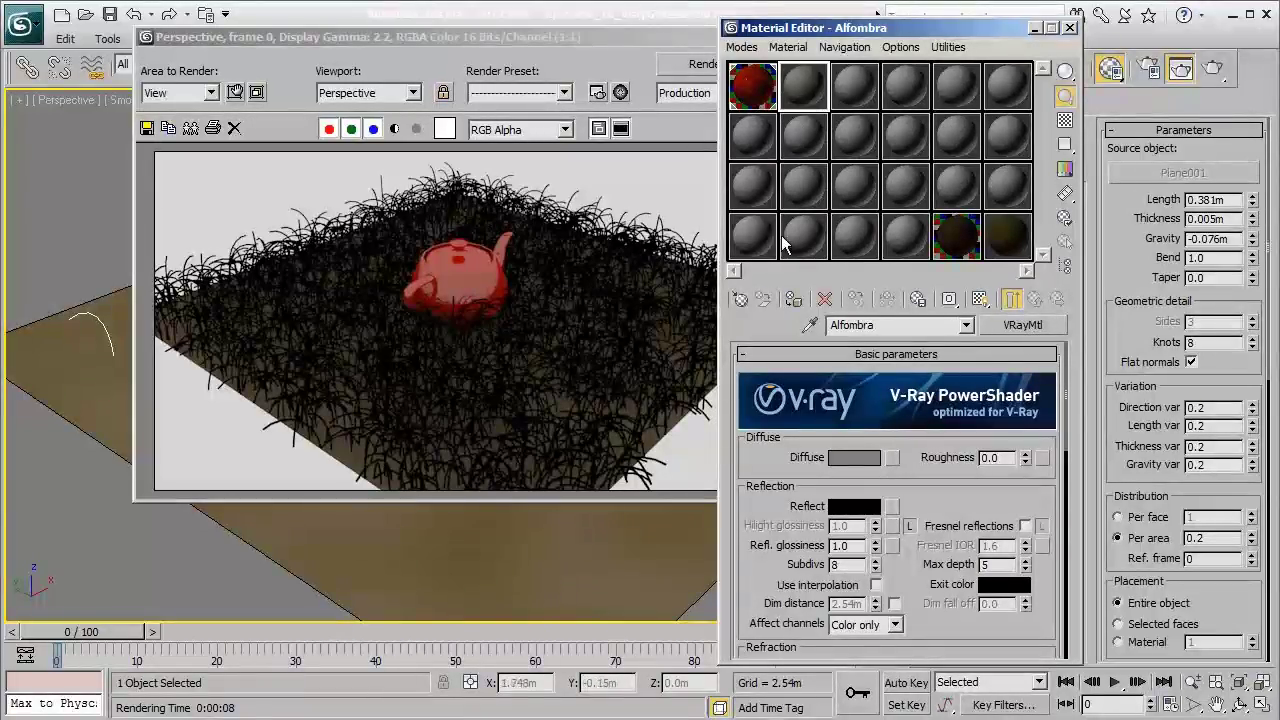
- Turn on the checkered background for the Alfombra sample and inspect it in an enlarged preview
{"action": "left_click", "coordinate": [1066, 122]}
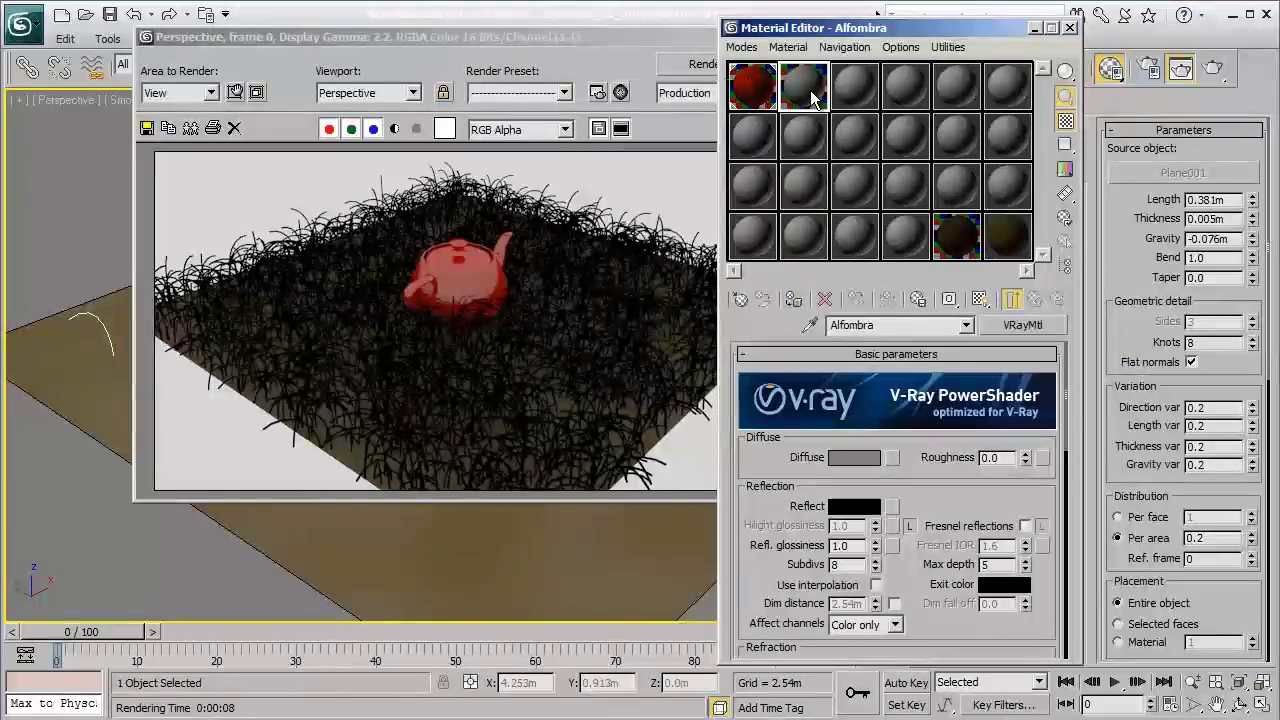
{"action": "double_click", "coordinate": [812, 98]}
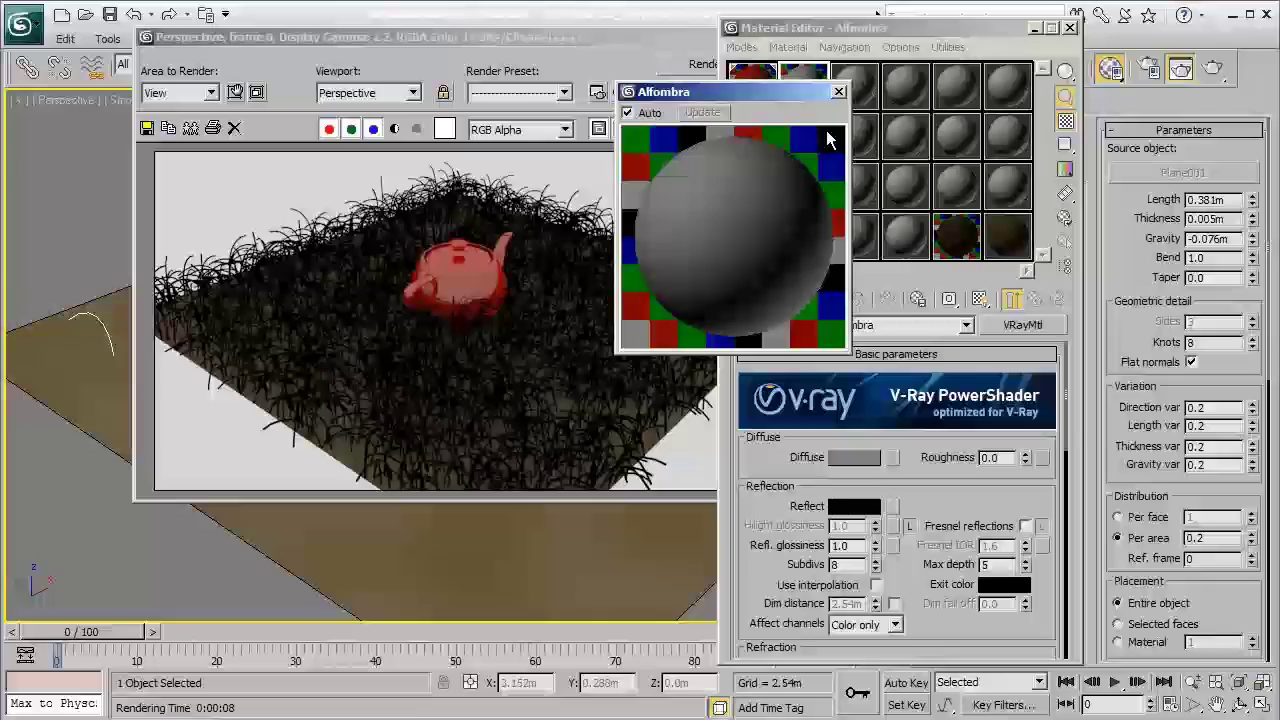
{"action": "left_click", "coordinate": [839, 92]}
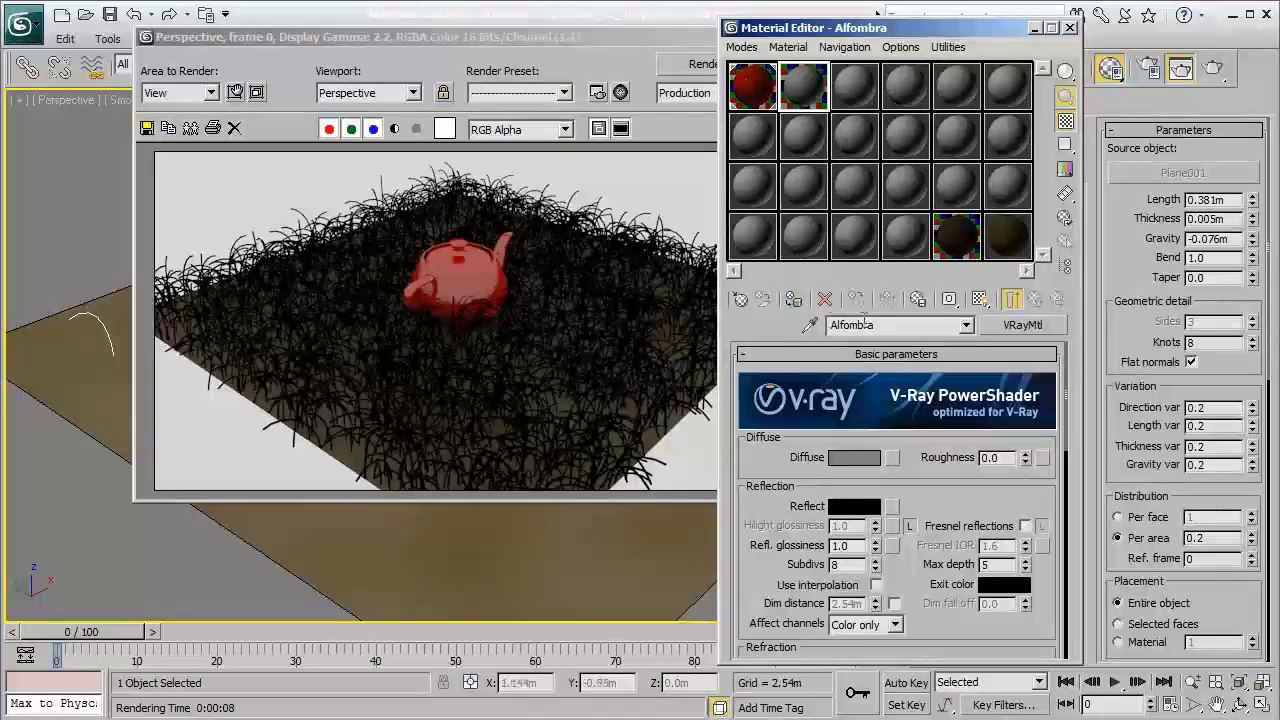
- Assign the Alfombra material to the selected fur object and render the Perspective view
{"action": "left_click_drag", "start_coordinate": [571, 40], "coordinate": [1048, 181]}
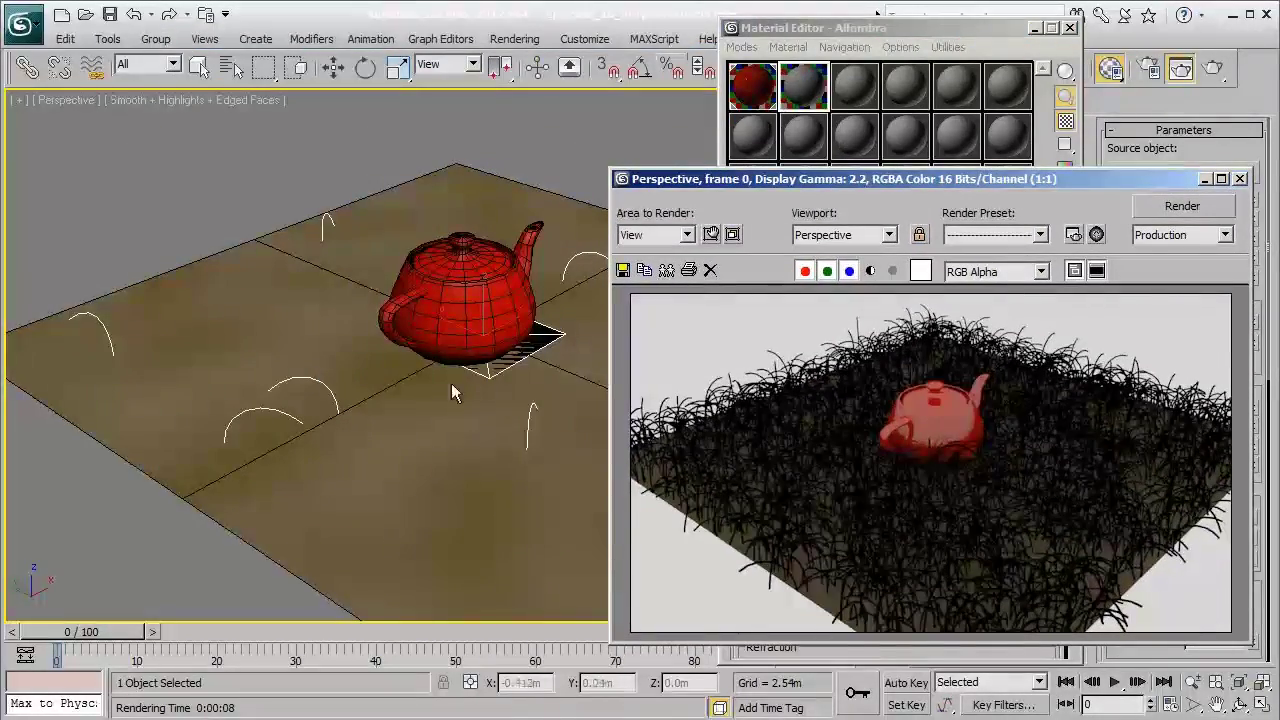
{"action": "left_click_drag", "start_coordinate": [866, 176], "coordinate": [367, 87]}
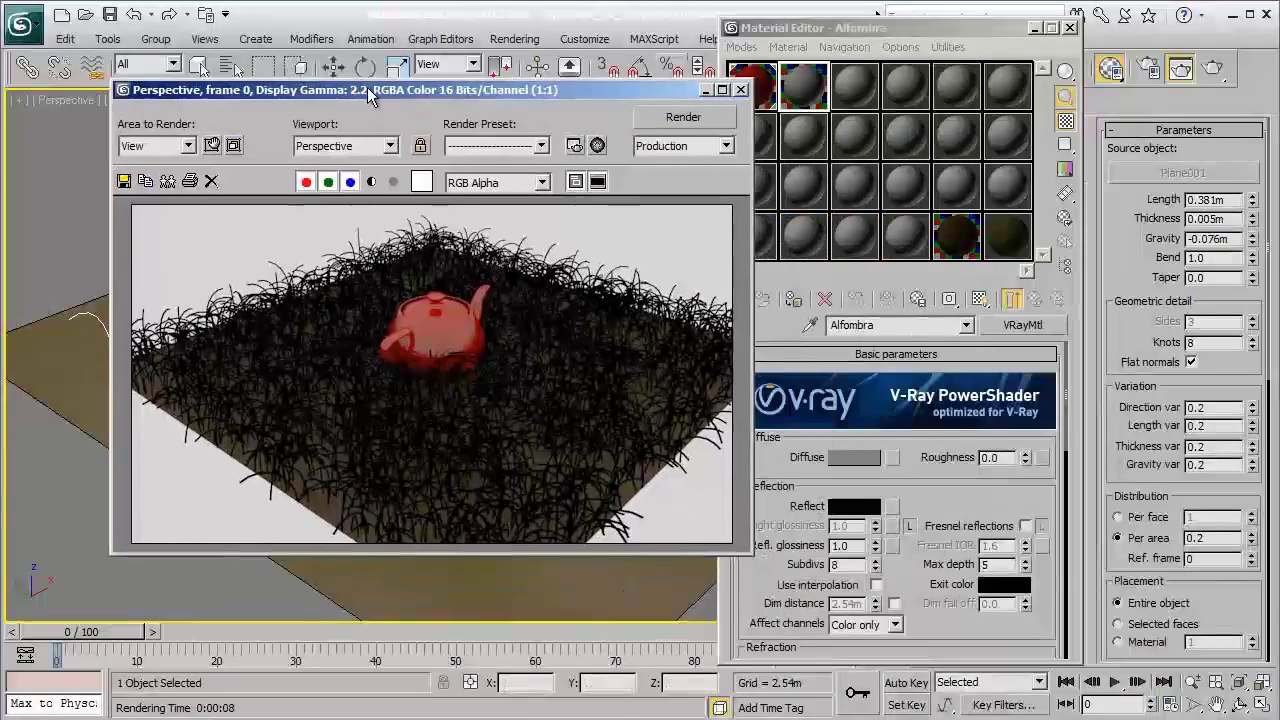
{"action": "left_click", "coordinate": [803, 301]}
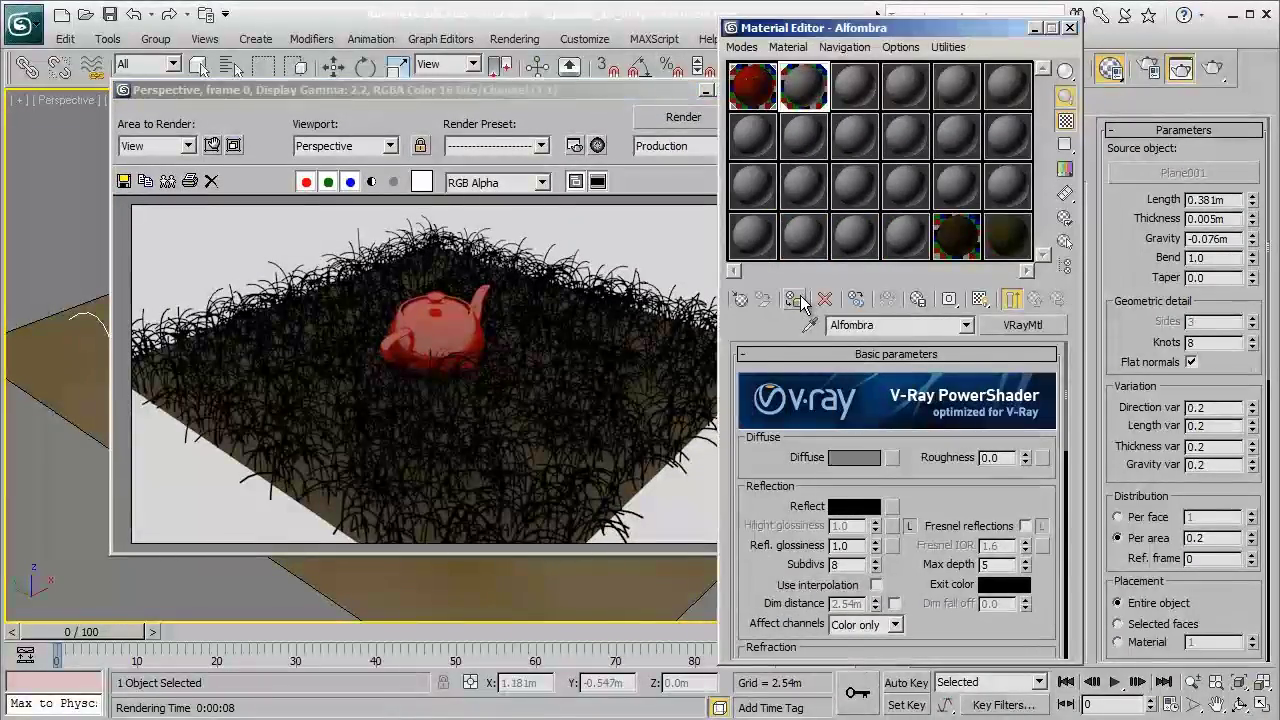
{"action": "left_click", "coordinate": [693, 120]}
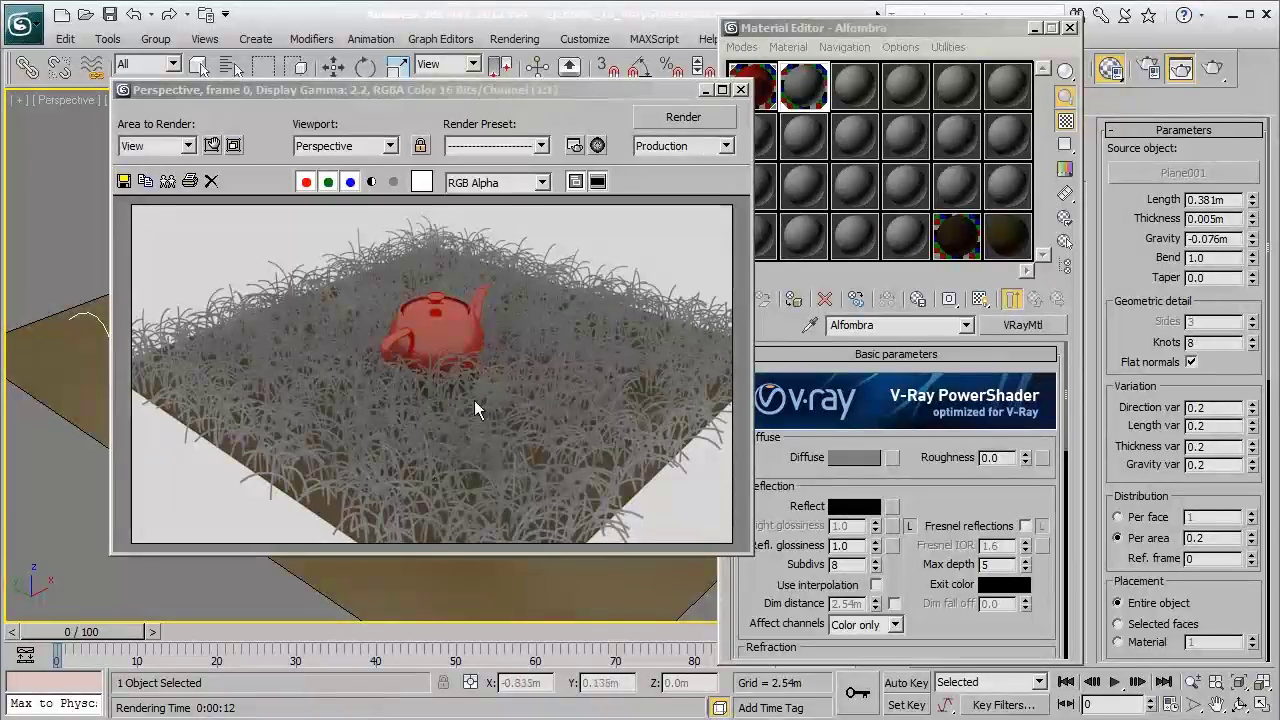
- Set the scene's environment background color to black
{"action": "left_click_drag", "start_coordinate": [652, 96], "coordinate": [668, 138]}
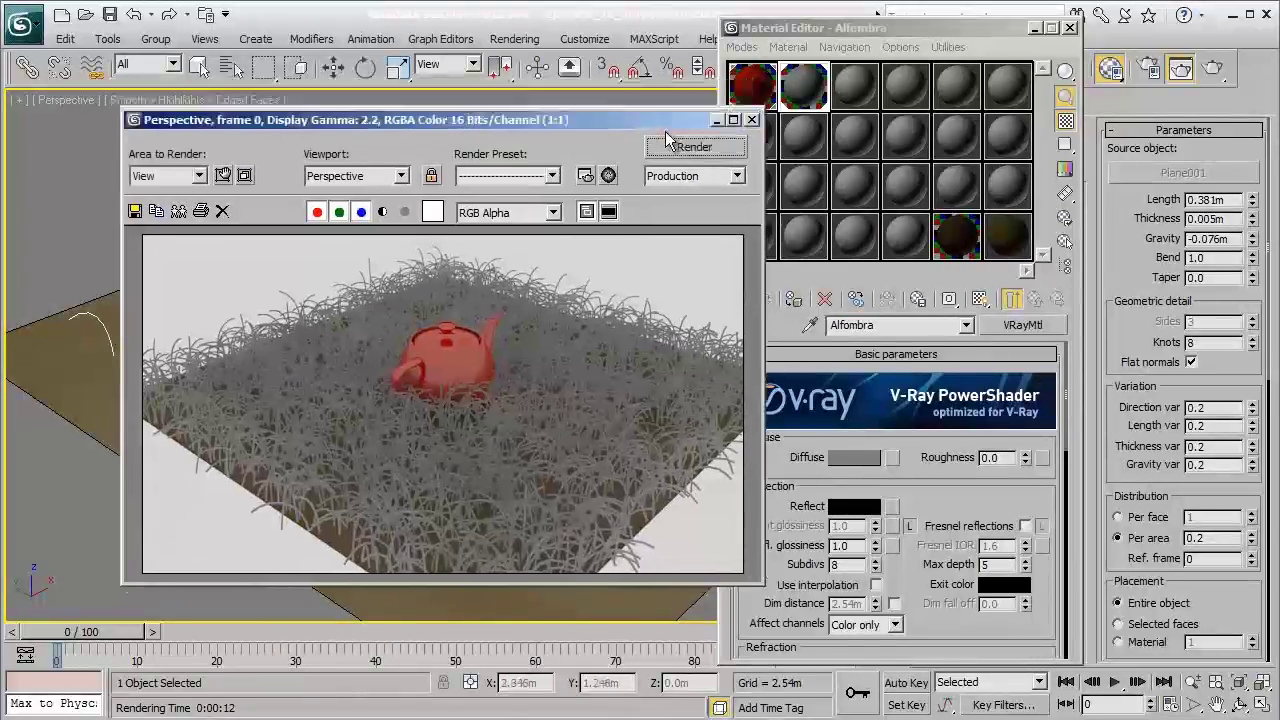
{"action": "left_click", "coordinate": [527, 40]}
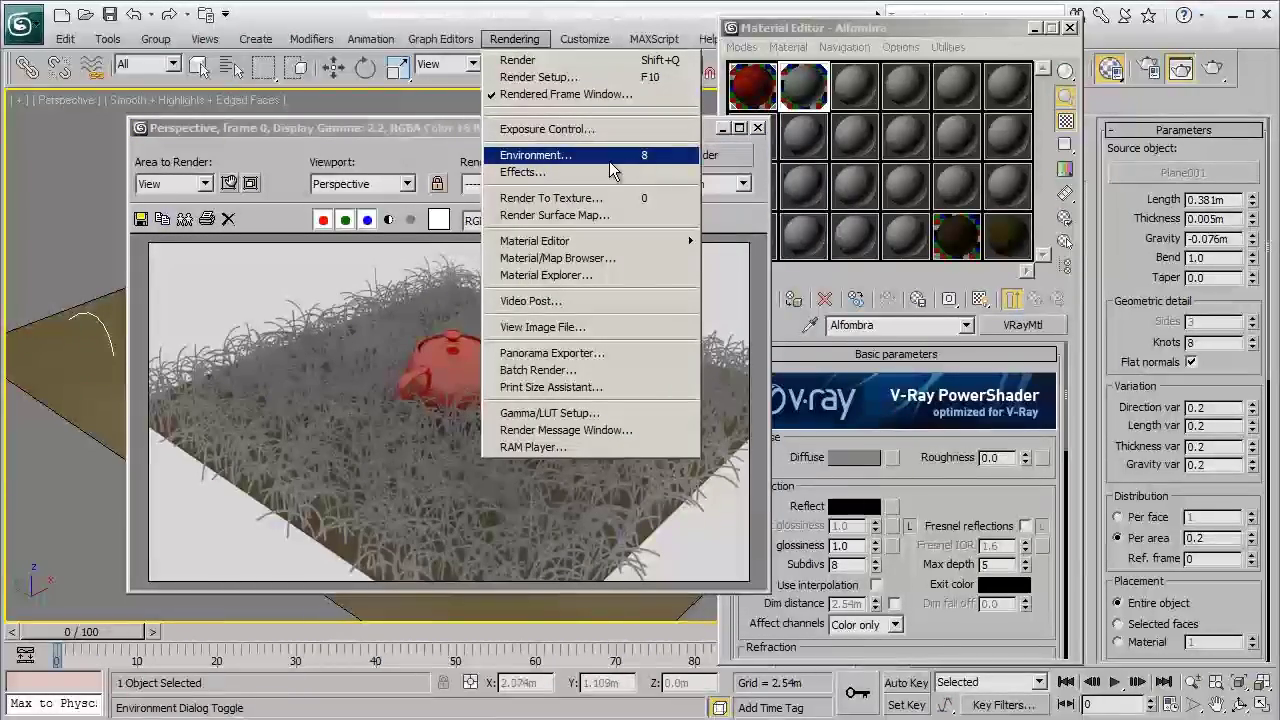
{"action": "left_click", "coordinate": [663, 164]}
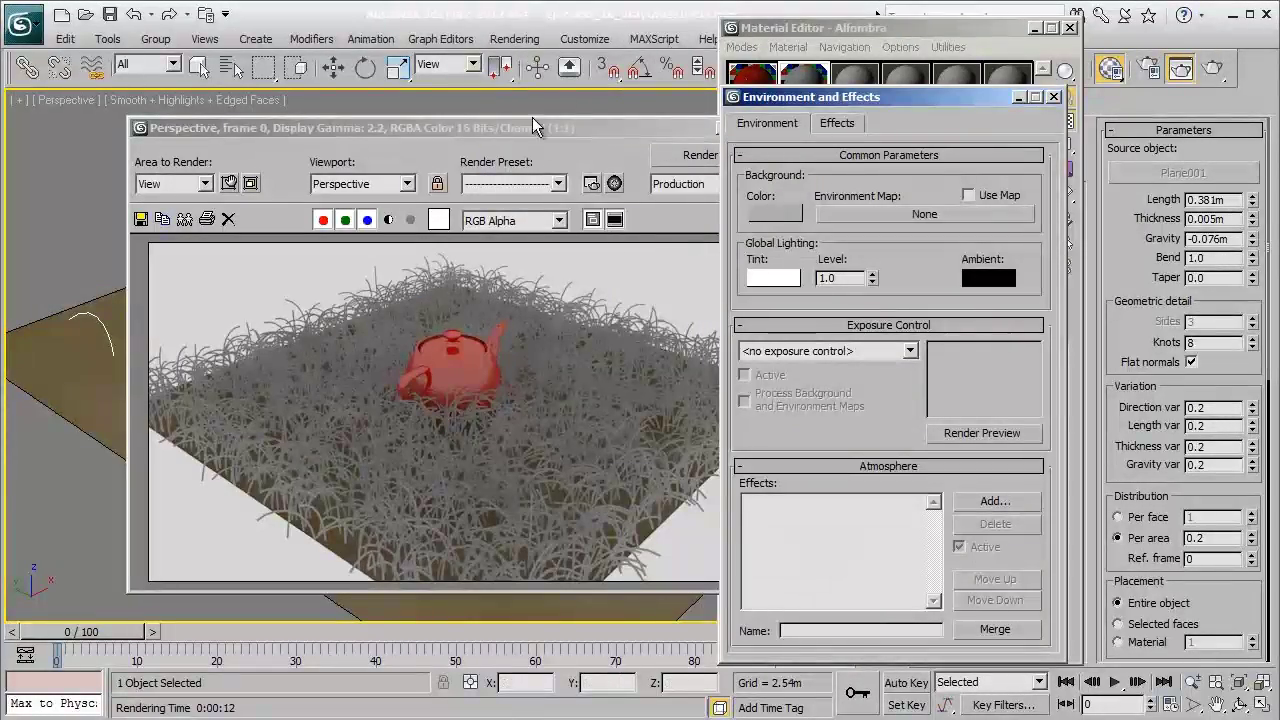
{"action": "left_click", "coordinate": [777, 213]}
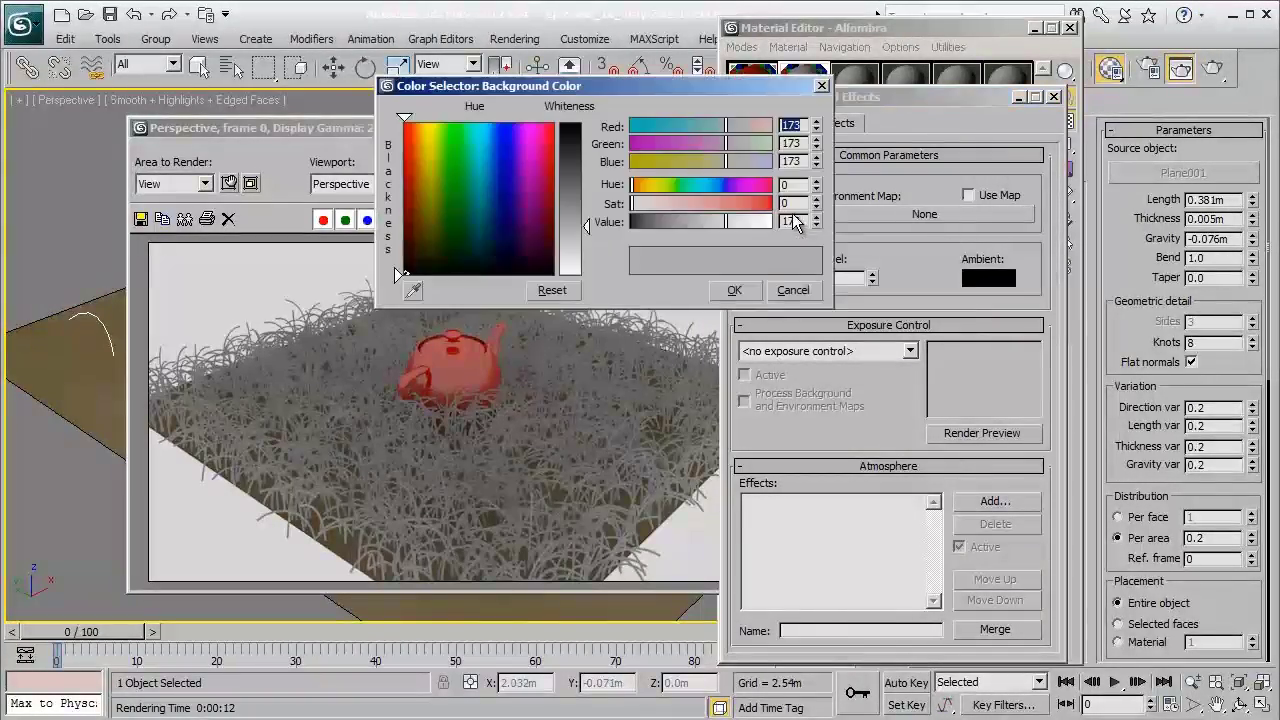
{"action": "left_click_drag", "start_coordinate": [563, 204], "coordinate": [565, 122]}
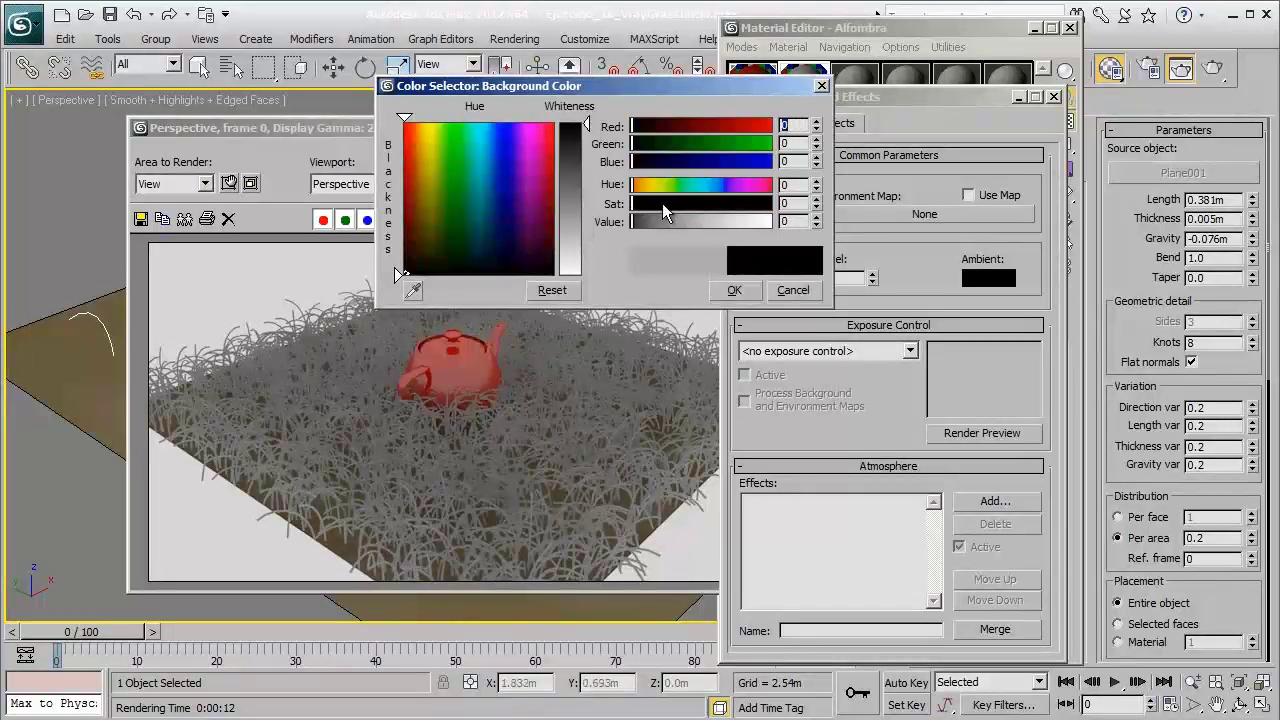
{"action": "left_click", "coordinate": [734, 290]}
- Start a test render, cancel it, and close the render, environment and material windows
{"action": "left_click", "coordinate": [700, 154]}
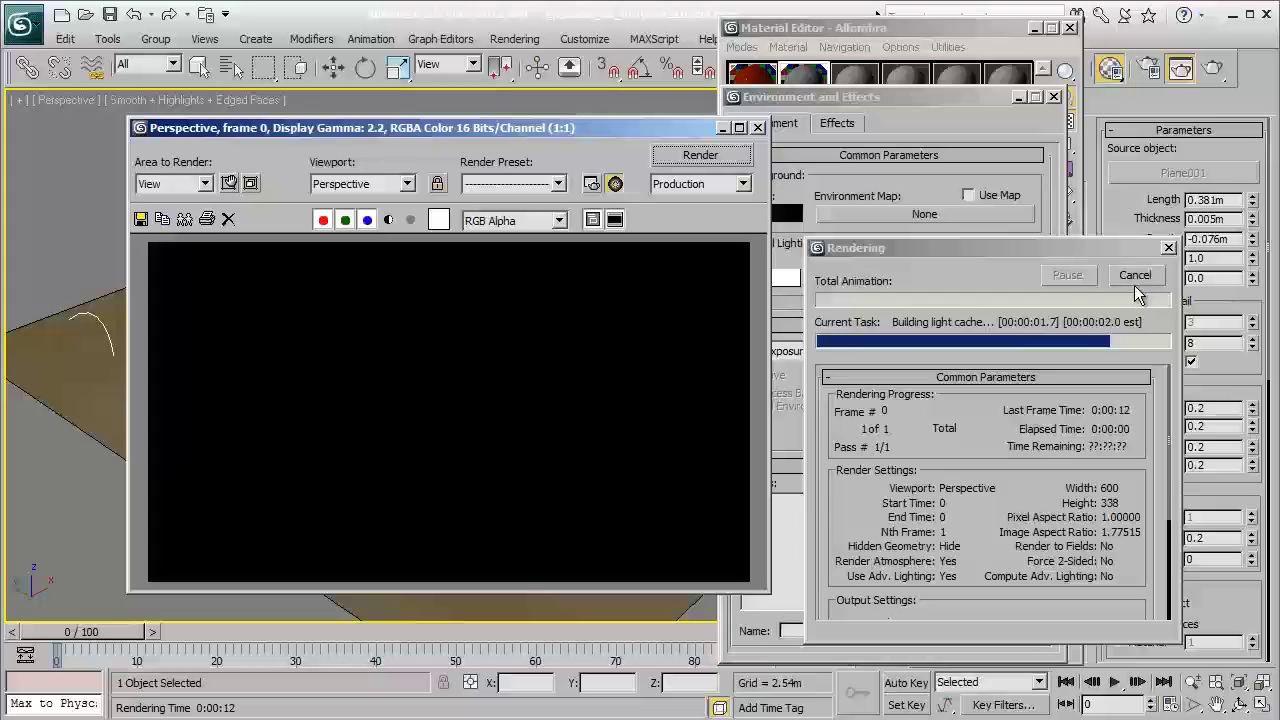
{"action": "left_click", "coordinate": [1143, 278]}
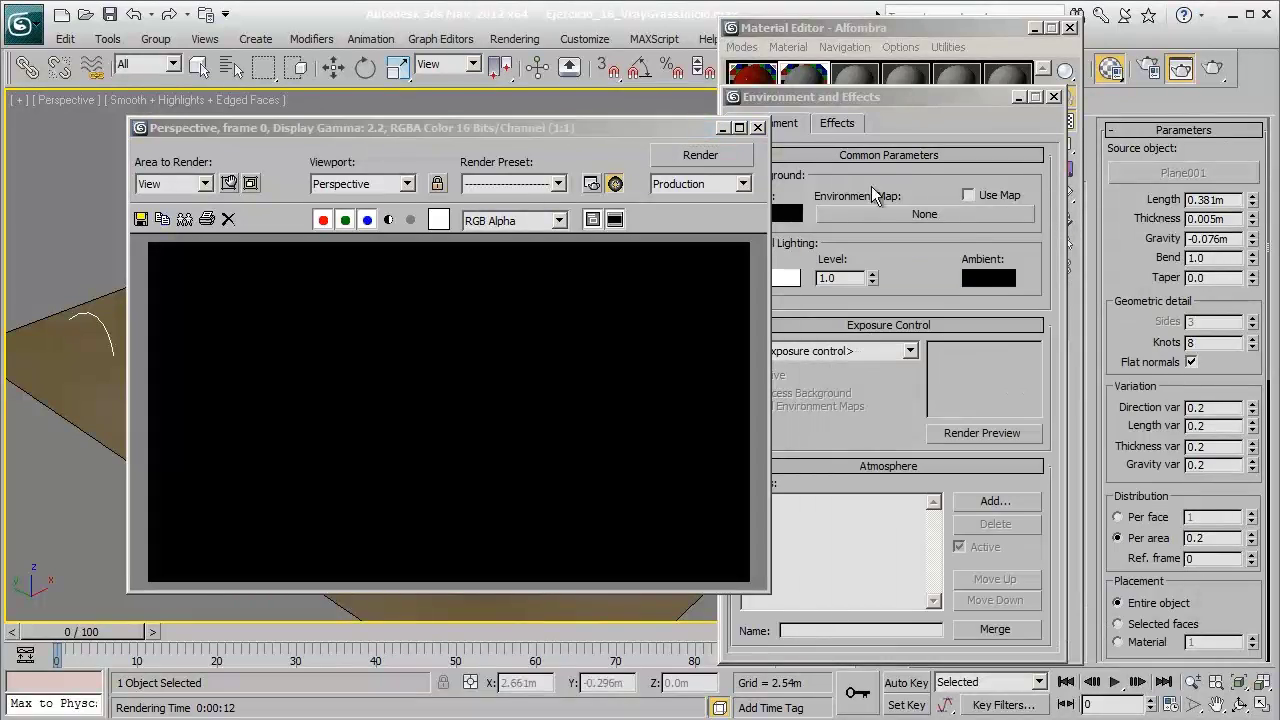
{"action": "left_click", "coordinate": [759, 127]}
{"action": "left_click", "coordinate": [1052, 97]}
{"action": "left_click", "coordinate": [1069, 27]}
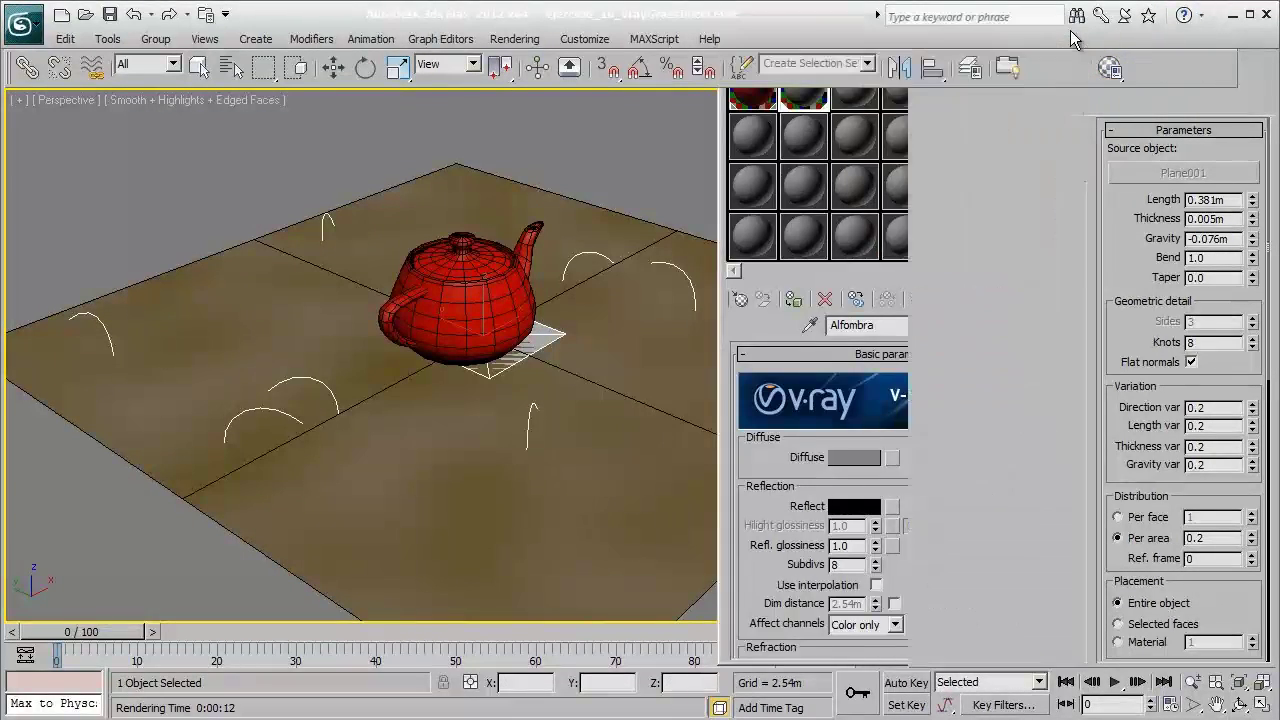
- Create a Standard Target Spot light on the ground plane beside the teapot, with its target at the teapot
{"action": "middle_click_drag", "start_coordinate": [572, 322], "coordinate": [731, 280]}
{"action": "scroll", "coordinate": [585, 274], "scroll_direction": "down", "scroll_amount": 8}
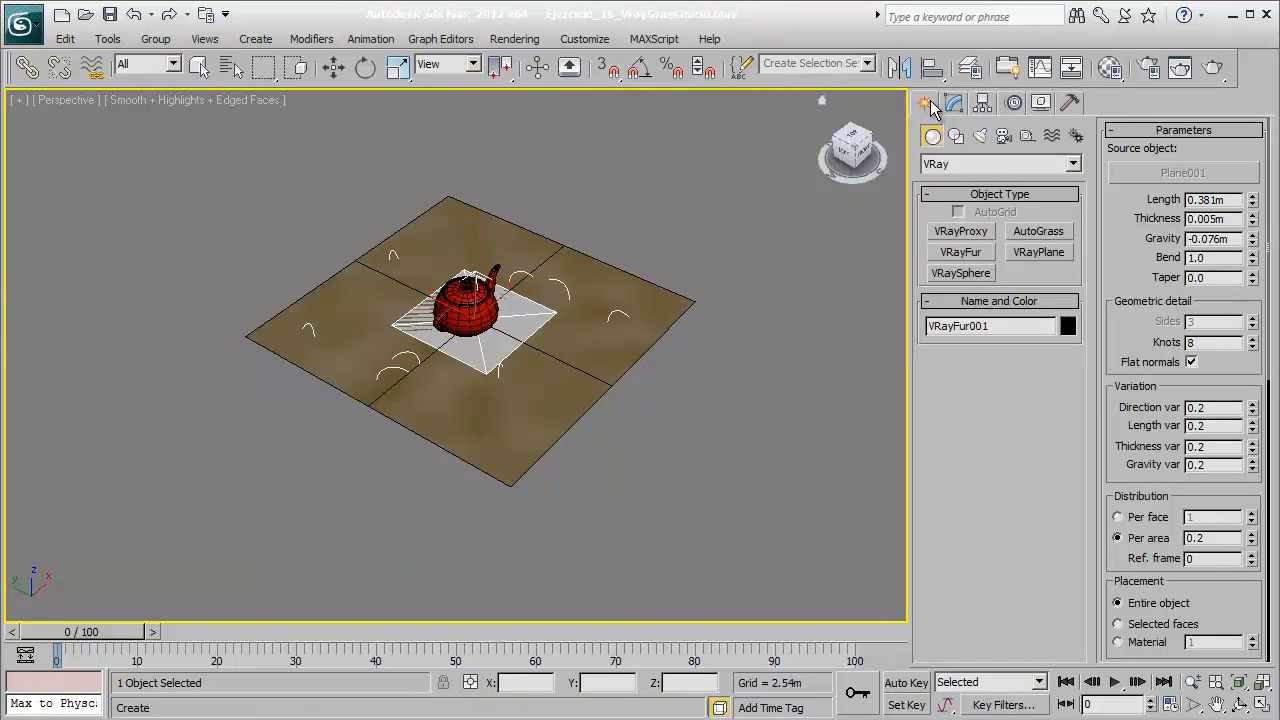
{"action": "left_click", "coordinate": [981, 136]}
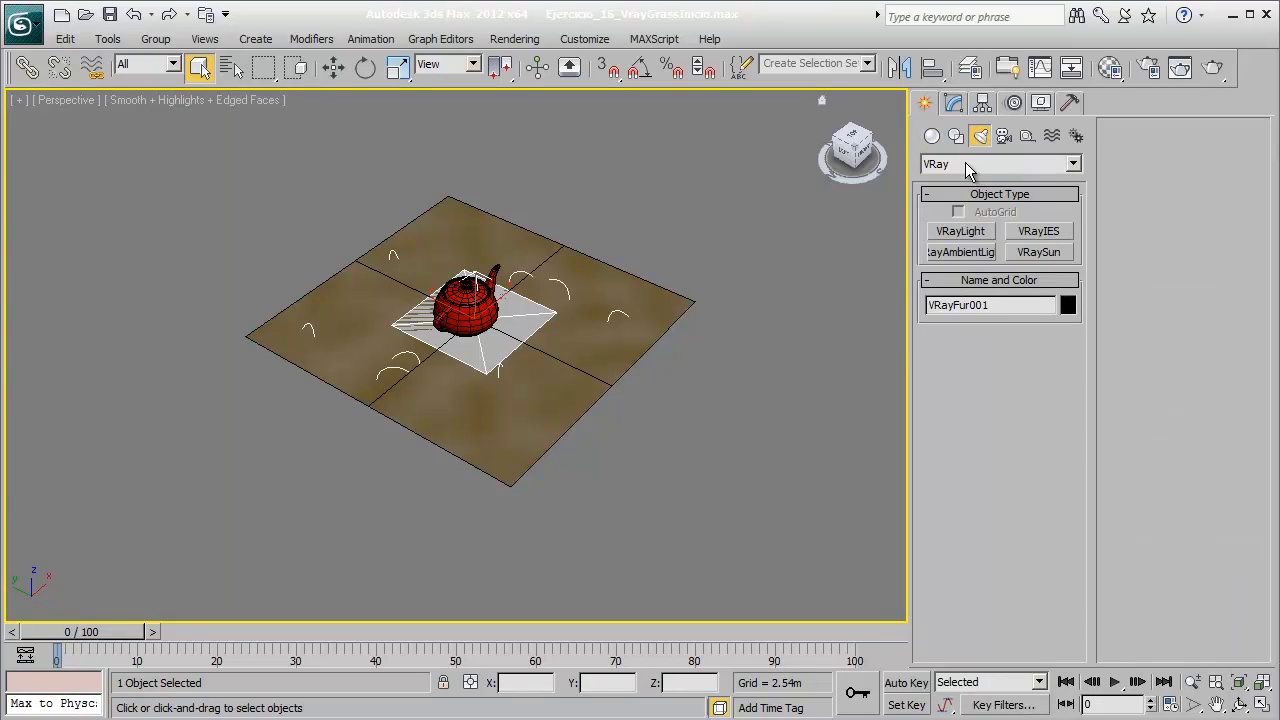
{"action": "left_click", "coordinate": [966, 166]}
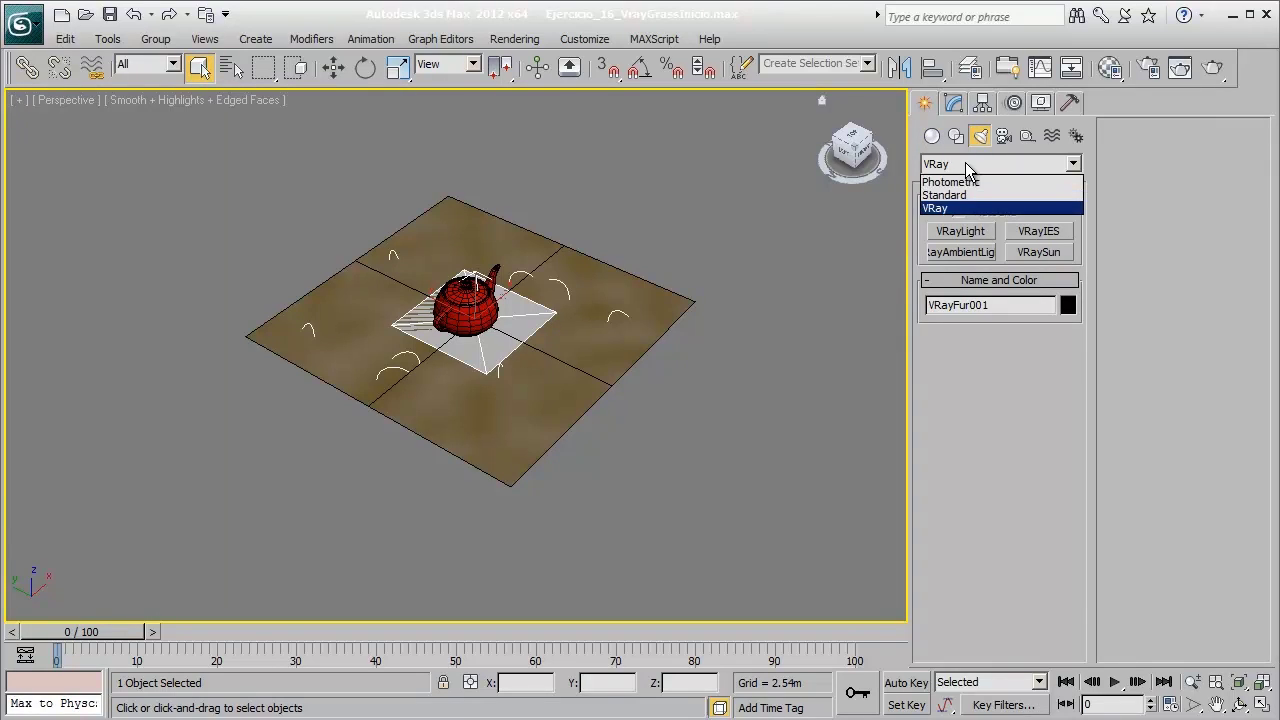
{"action": "left_click", "coordinate": [962, 197]}
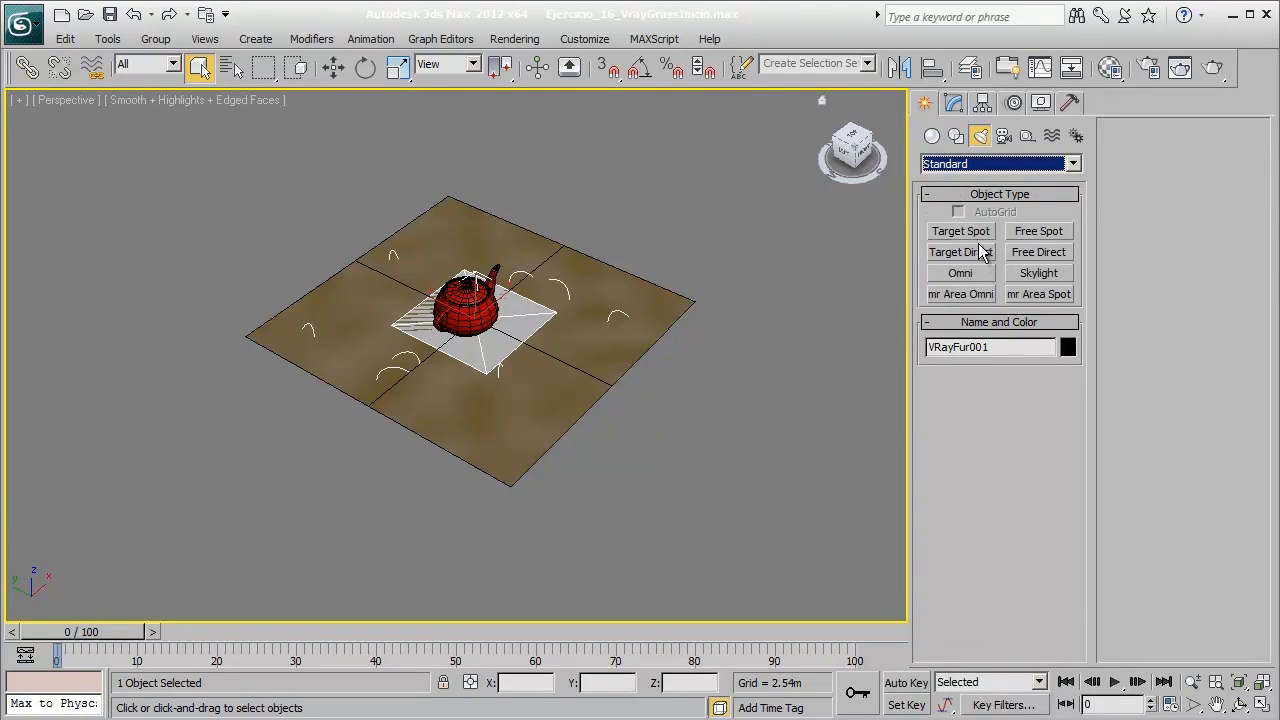
{"action": "left_click", "coordinate": [961, 231]}
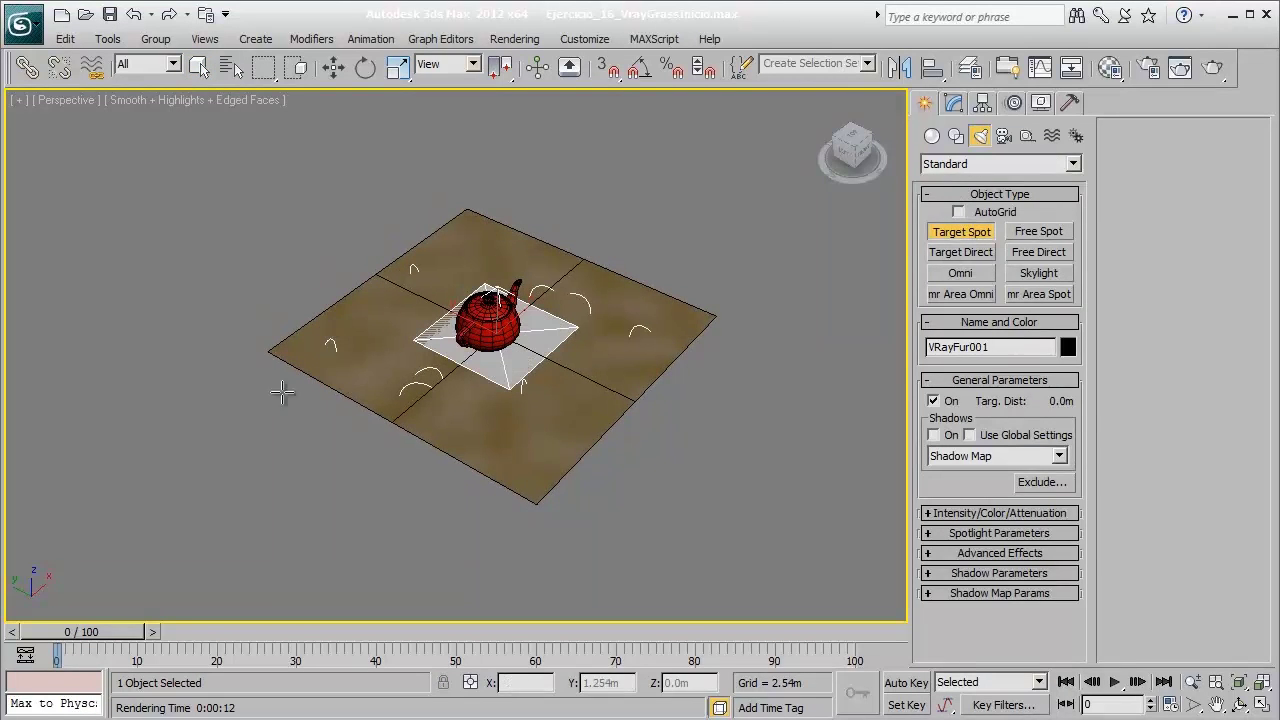
{"action": "left_click_drag", "start_coordinate": [412, 355], "coordinate": [497, 336]}
{"action": "right_click", "coordinate": [497, 336]}
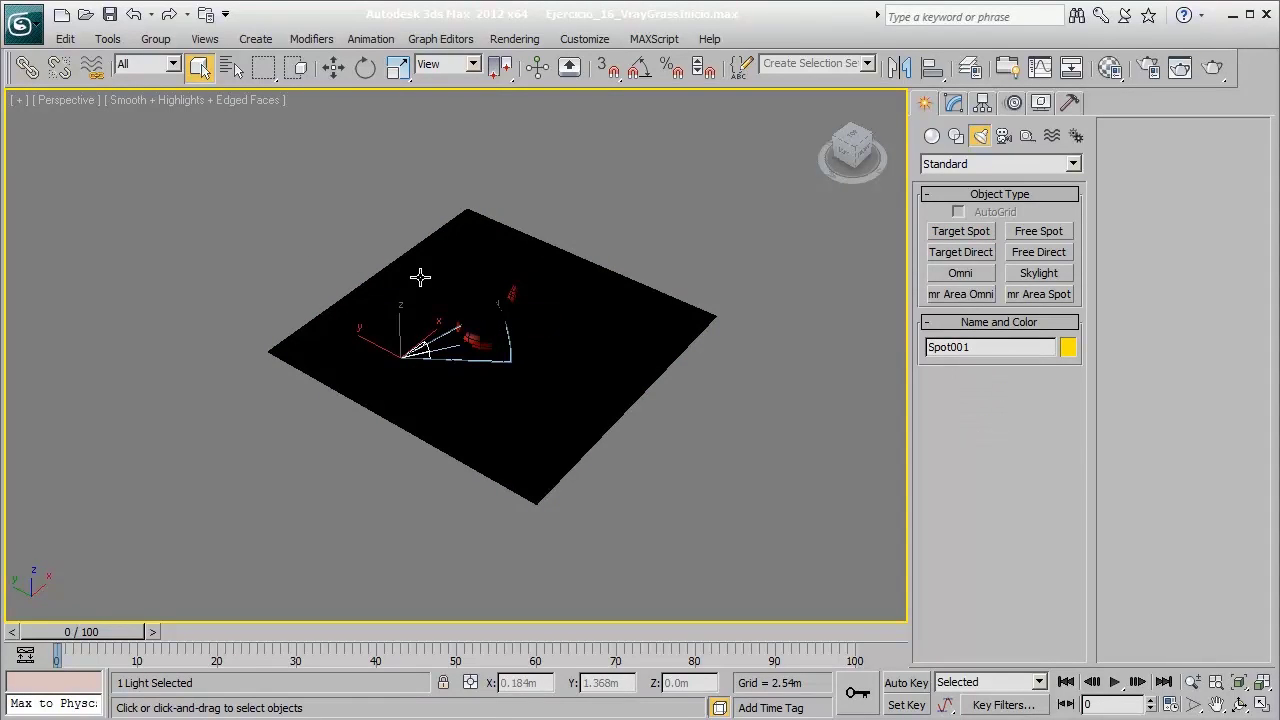
- Raise the spotlight straight up above the ground plane to a Z height of about 2.975 m
{"action": "left_click", "coordinate": [334, 68]}
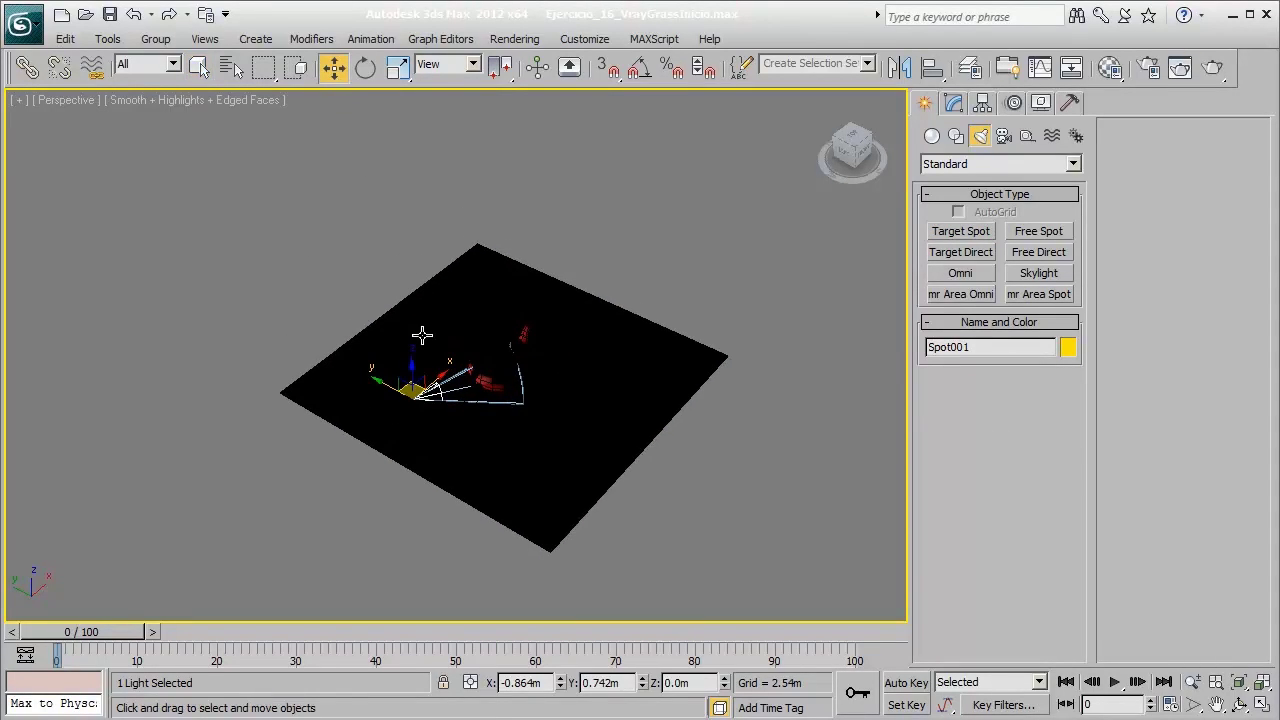
{"action": "left_click_drag", "start_coordinate": [414, 369], "coordinate": [436, 84]}
{"action": "middle_click_drag", "start_coordinate": [474, 294], "coordinate": [486, 324]}
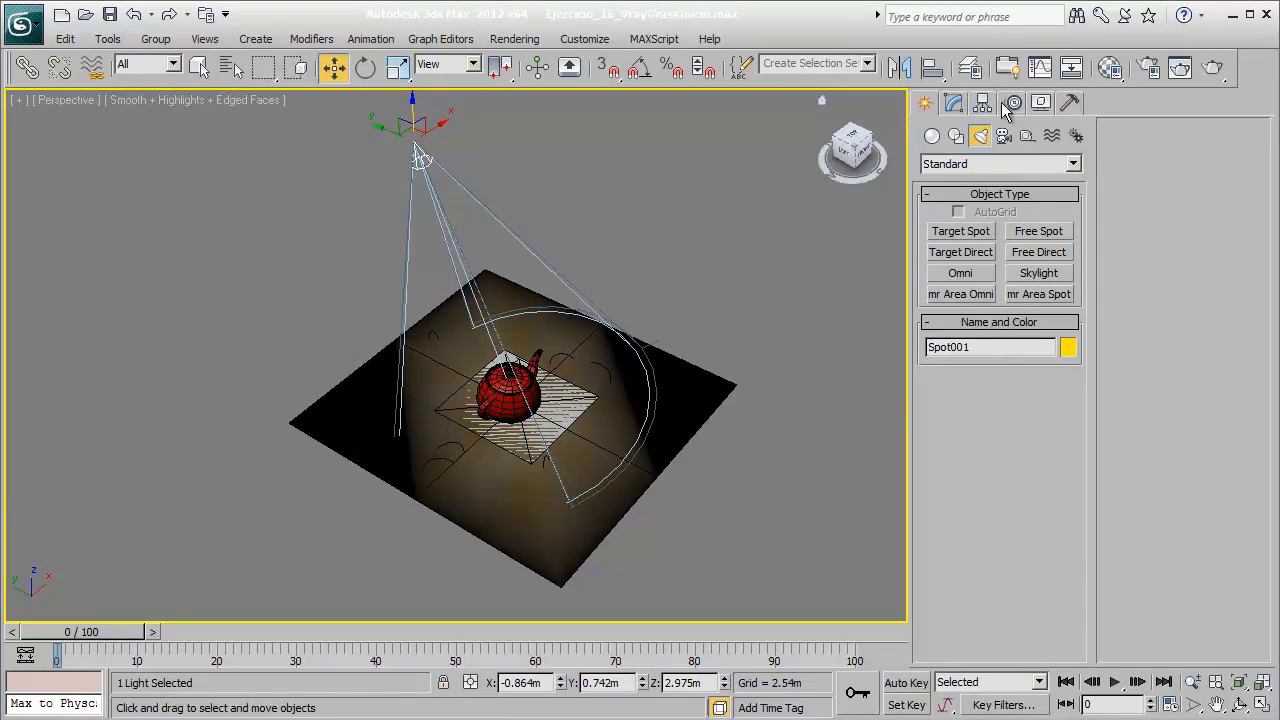
- Turn on the spotlight's shadows as VRayShadow, with Area shadow enabled and 15 subdivs
{"action": "left_click", "coordinate": [953, 104]}
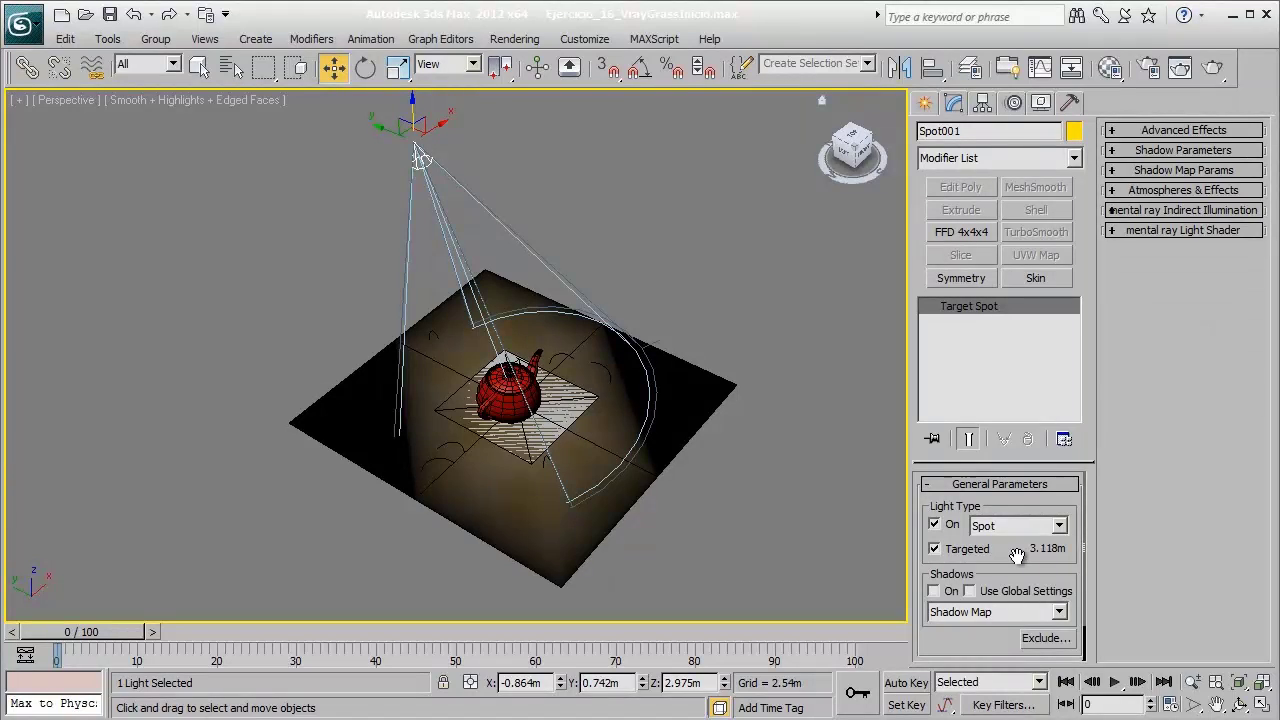
{"action": "left_click_drag", "start_coordinate": [1016, 555], "coordinate": [1016, 513]}
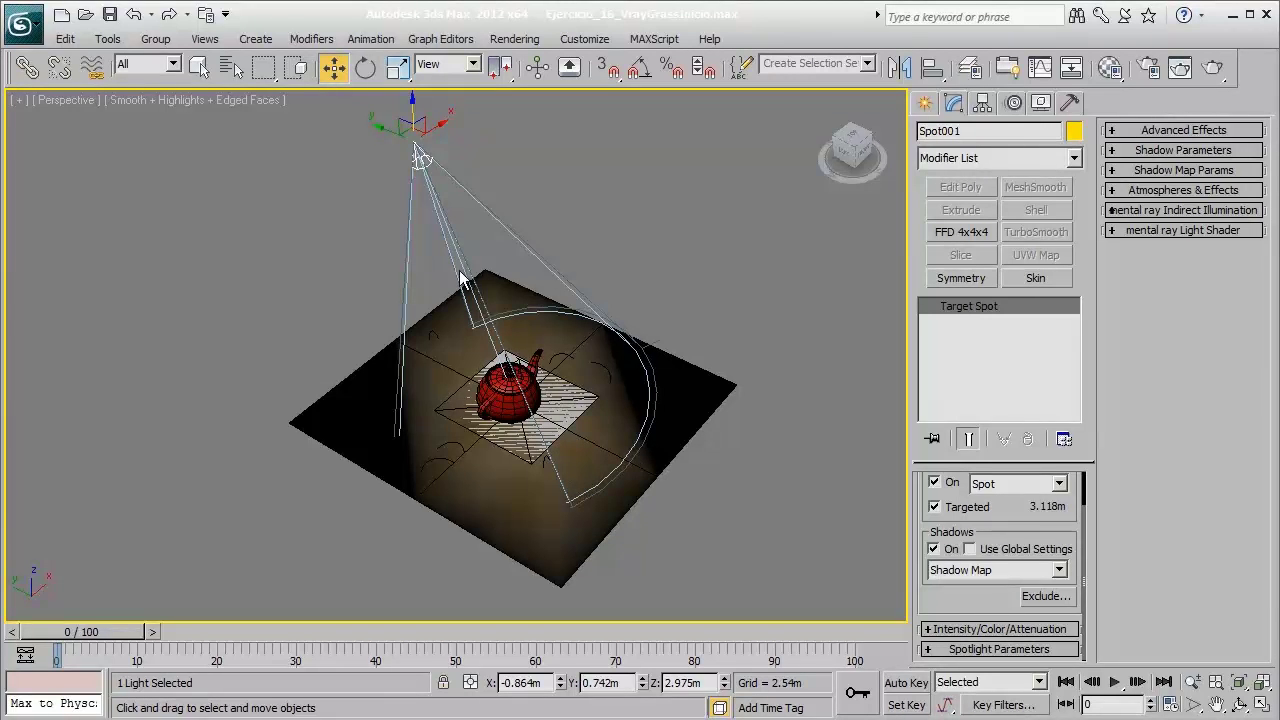
{"action": "left_click", "coordinate": [985, 571]}
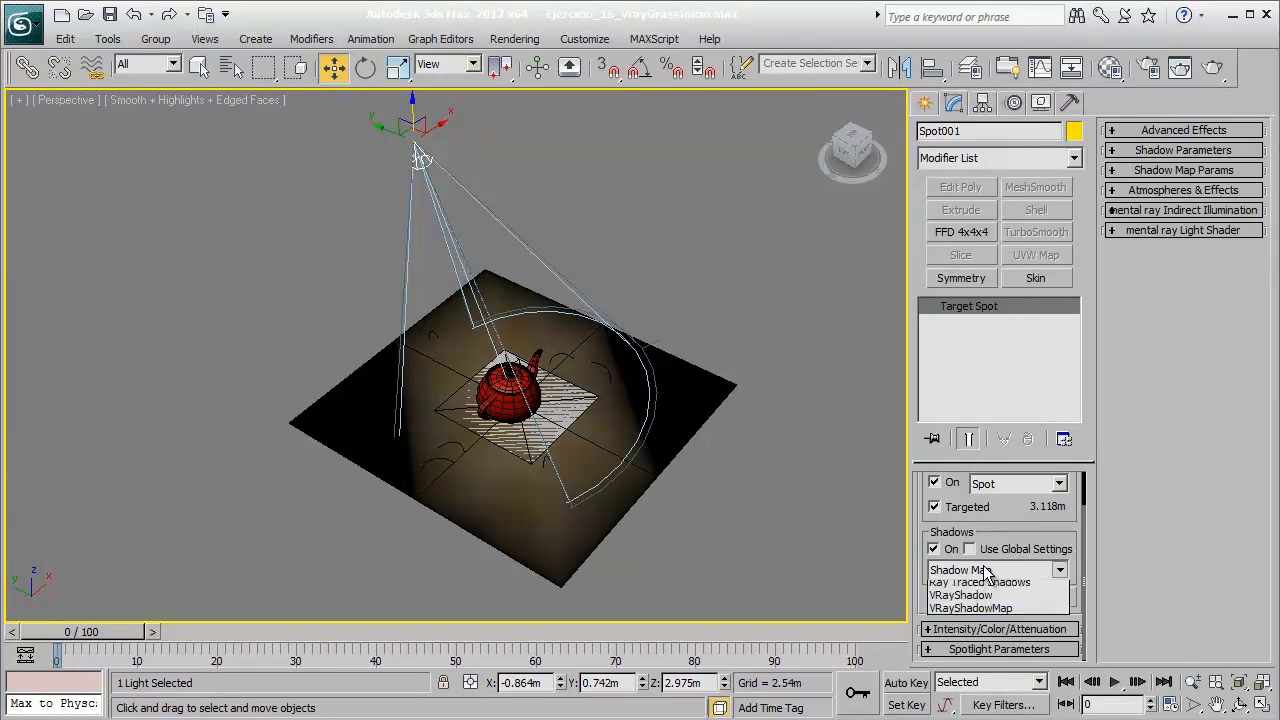
{"action": "left_click", "coordinate": [981, 655]}
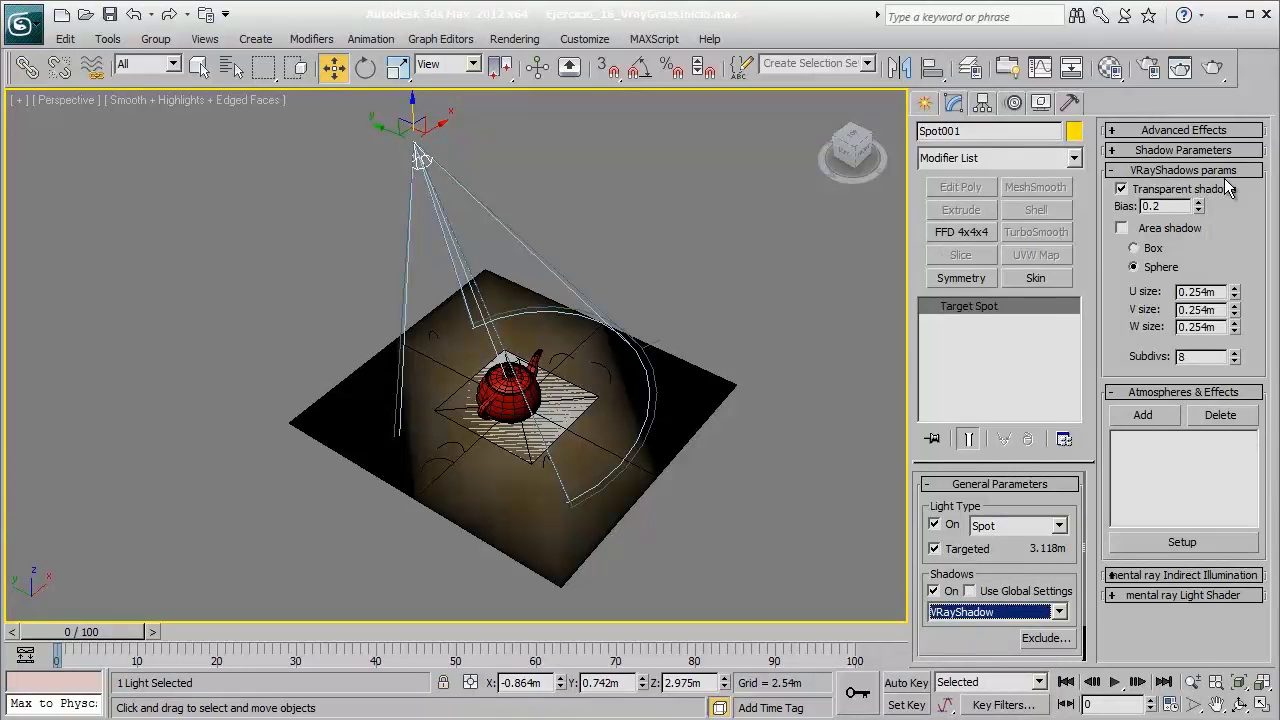
{"action": "left_click", "coordinate": [1169, 233]}
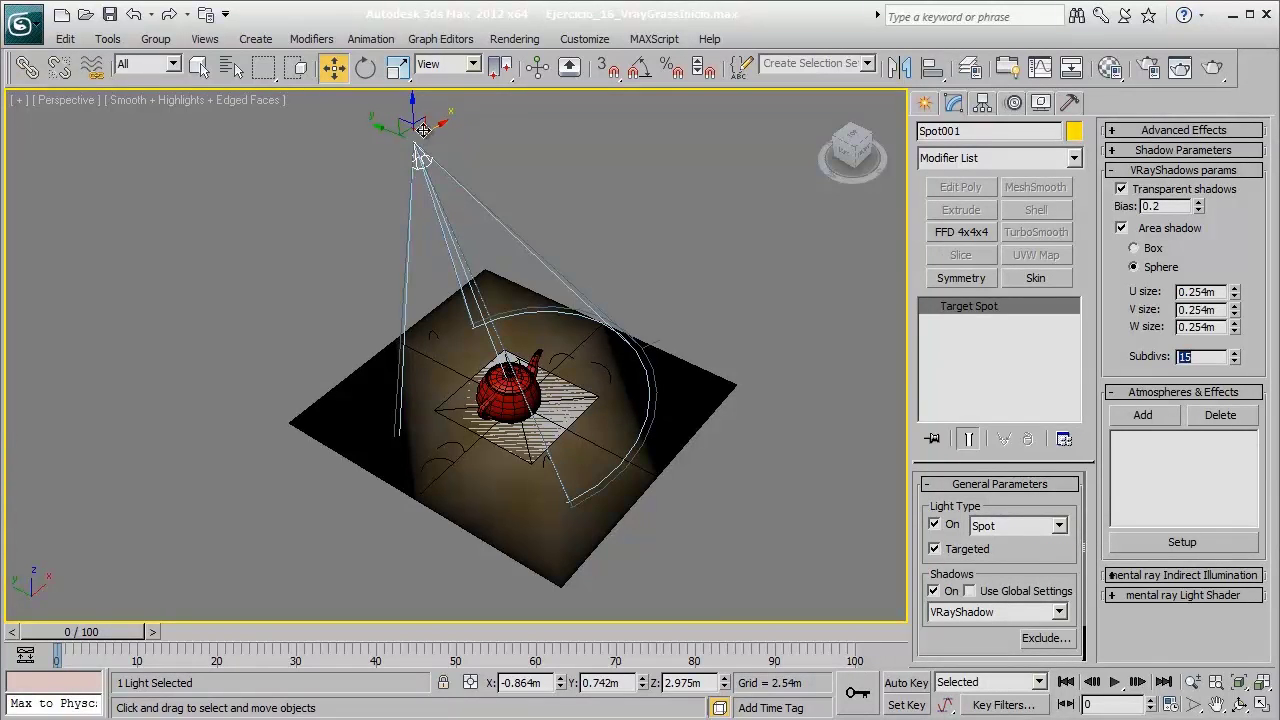
- Widen the spotlight's cone to a Hotspot/Beam of about 96.1 and a Falloff/Field of about 109.9 to cover the whole plane
{"action": "middle_click_drag", "start_coordinate": [588, 339], "coordinate": [601, 360]}
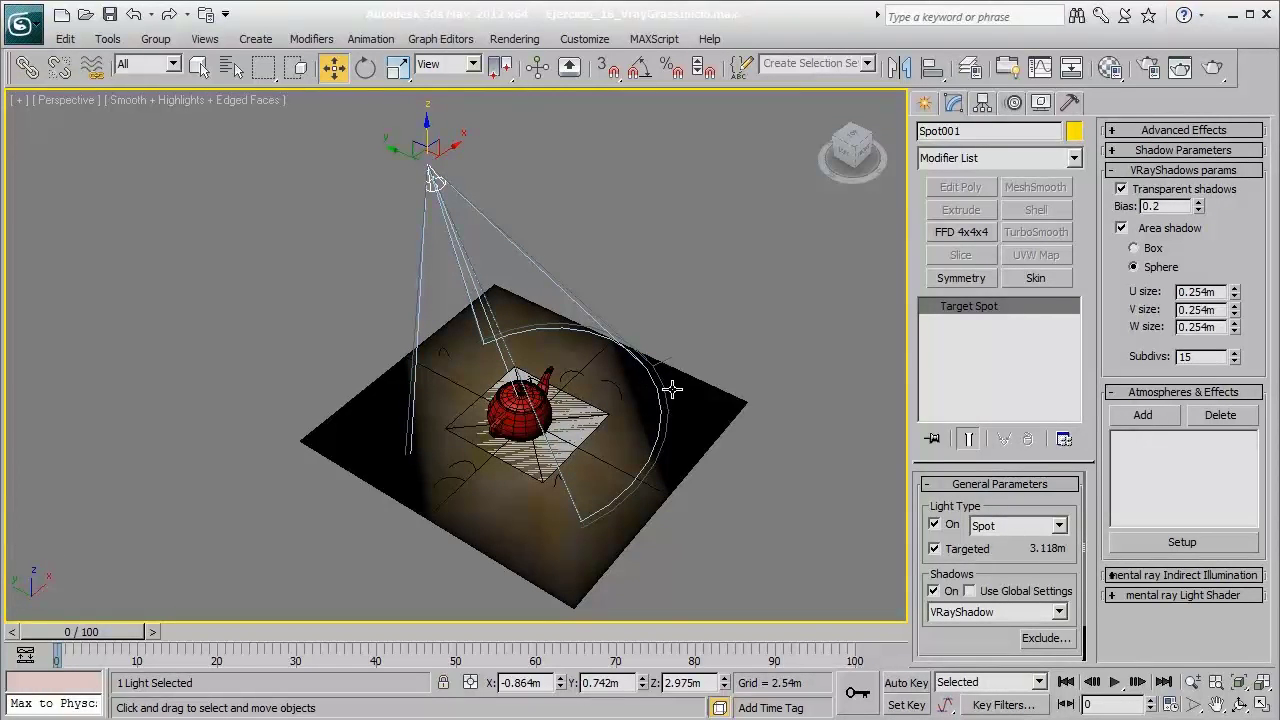
{"action": "middle_click_drag", "start_coordinate": [623, 409], "coordinate": [482, 313], "text": "alt"}
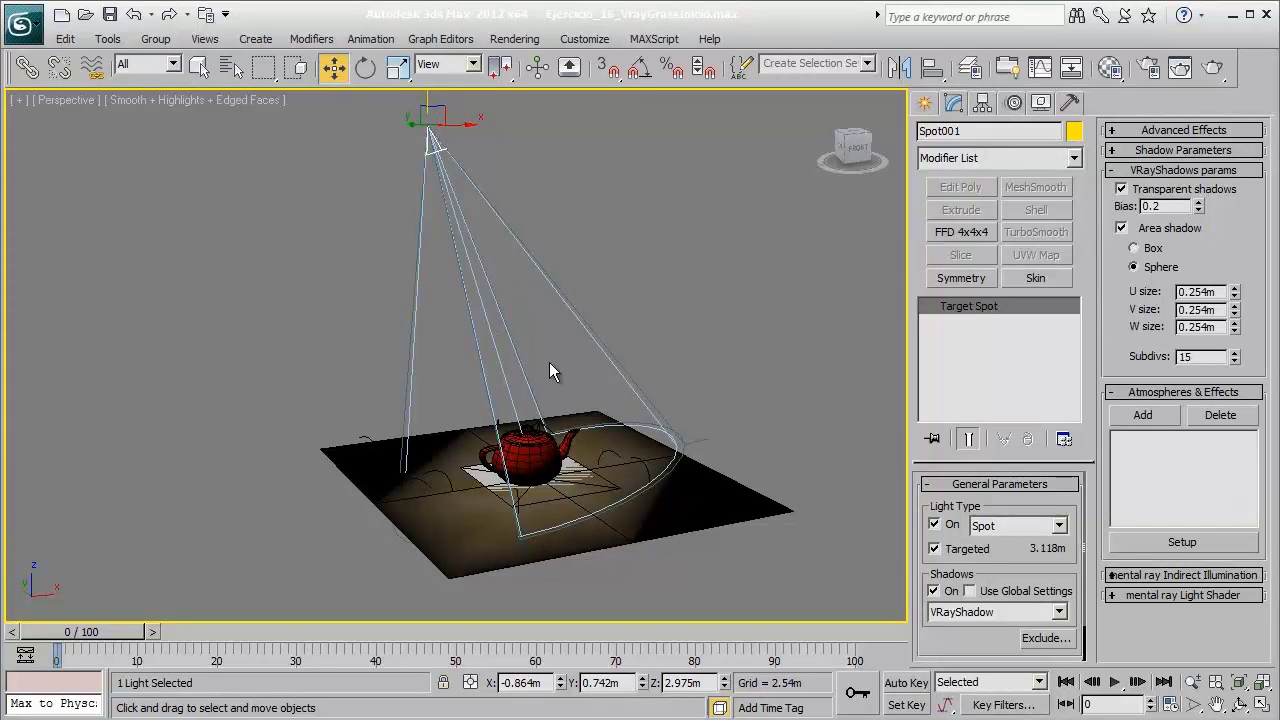
{"action": "middle_click_drag", "start_coordinate": [549, 362], "coordinate": [592, 344], "text": "alt"}
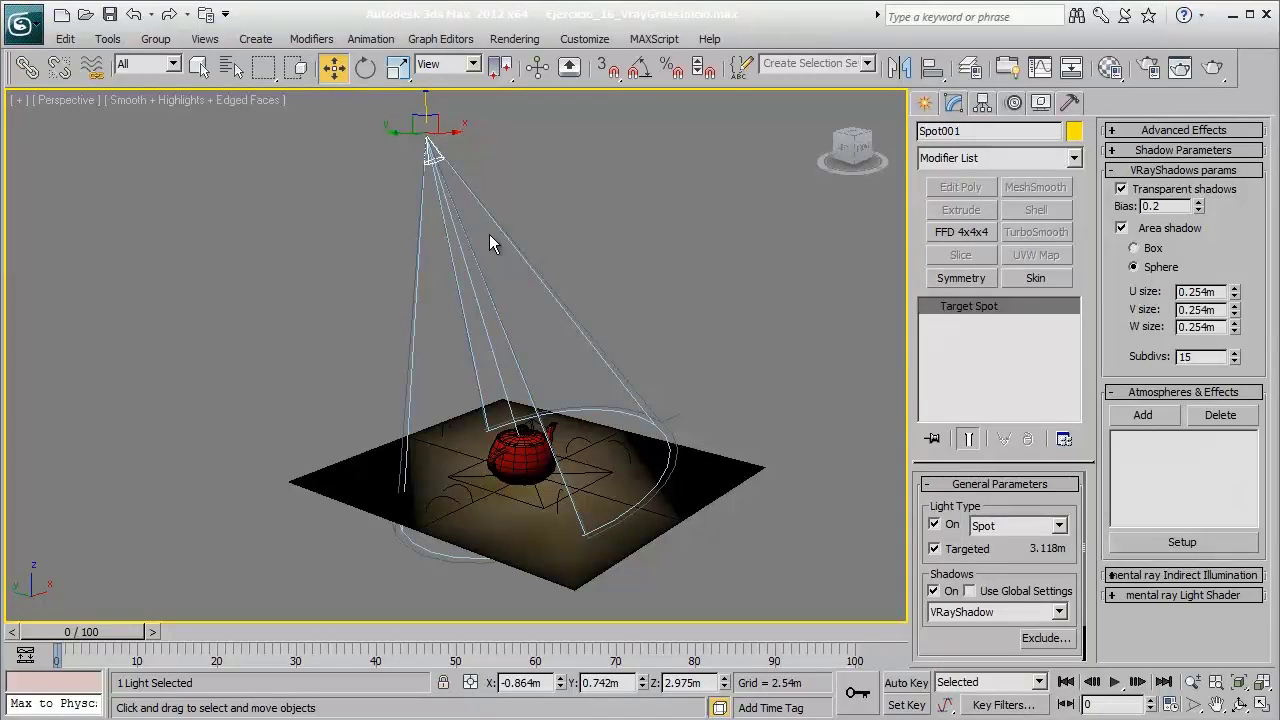
{"action": "middle_click_drag", "start_coordinate": [521, 245], "coordinate": [526, 278]}
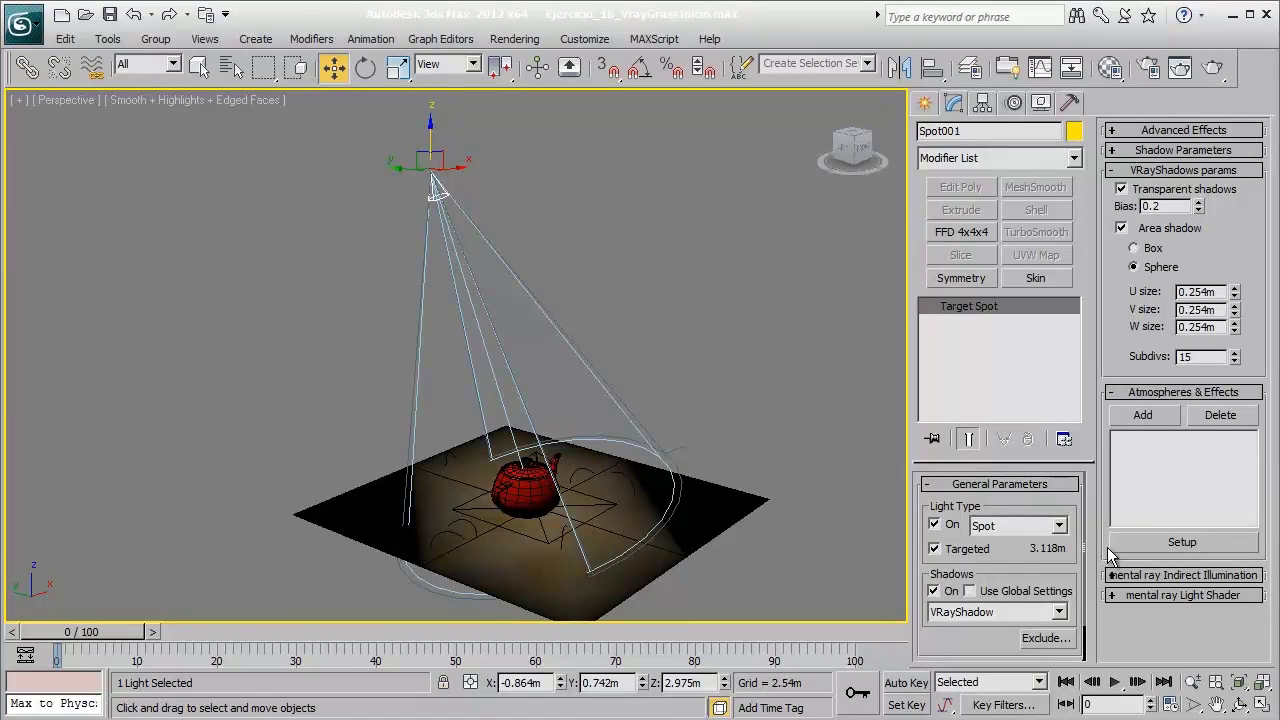
{"action": "middle_click_drag", "start_coordinate": [623, 457], "coordinate": [619, 433]}
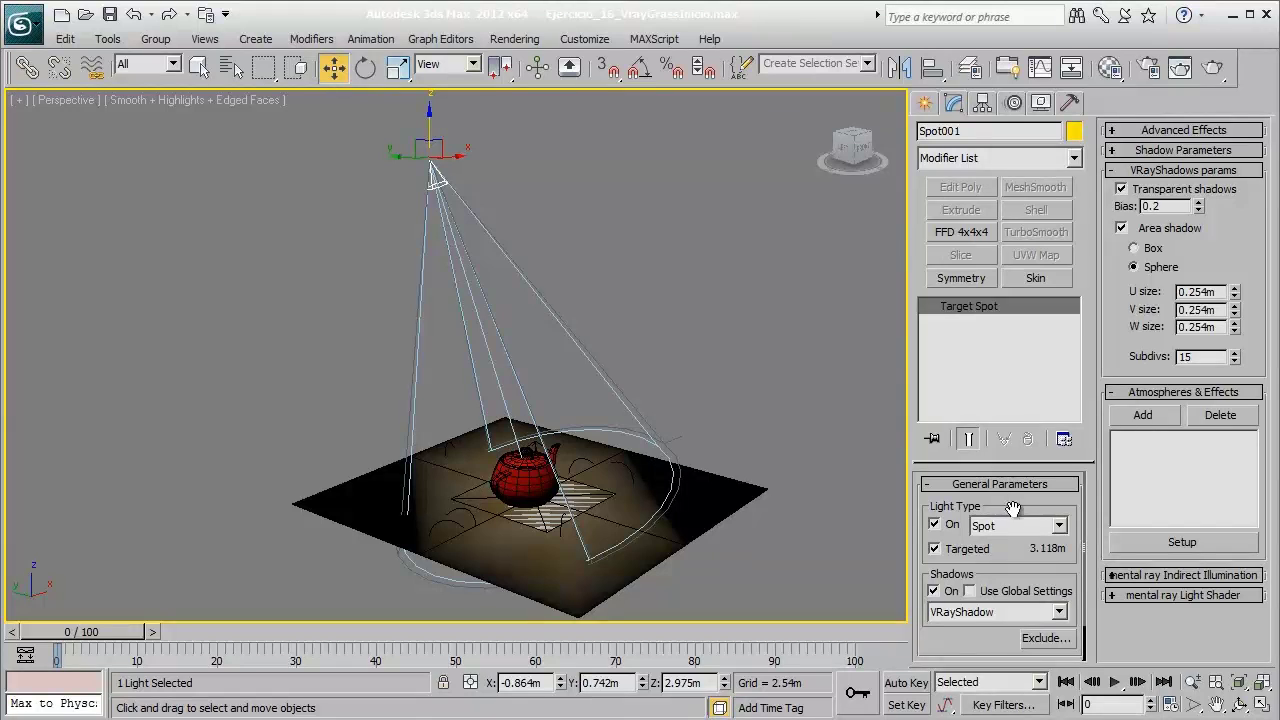
{"action": "scroll", "coordinate": [982, 640], "scroll_direction": "down", "scroll_amount": 3}
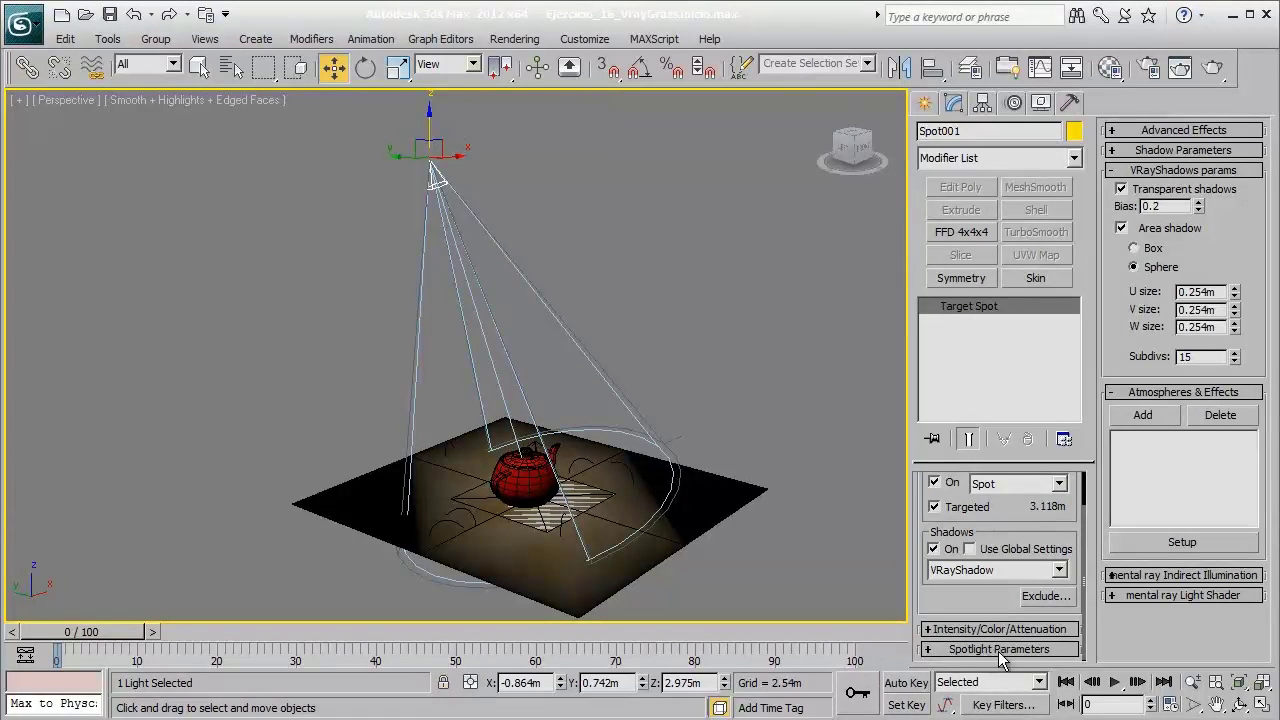
{"action": "left_click", "coordinate": [1005, 649]}
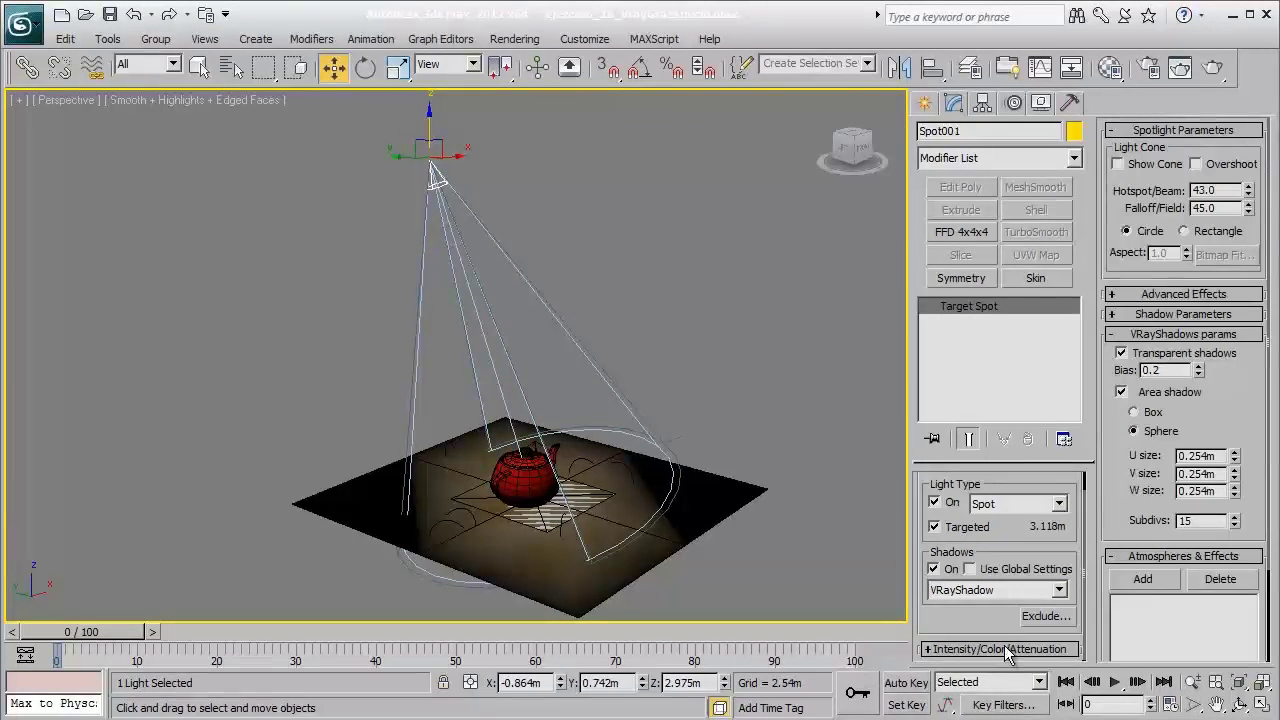
{"action": "left_click_drag", "start_coordinate": [1247, 197], "coordinate": [809, 538]}
- Render a close Perspective view of the teapot and grass to check the lighting, stopping it partway and closing the render window
{"action": "middle_click_drag", "start_coordinate": [400, 363], "coordinate": [479, 357], "text": "alt"}
{"action": "scroll", "coordinate": [503, 408], "scroll_direction": "up", "scroll_amount": 5}
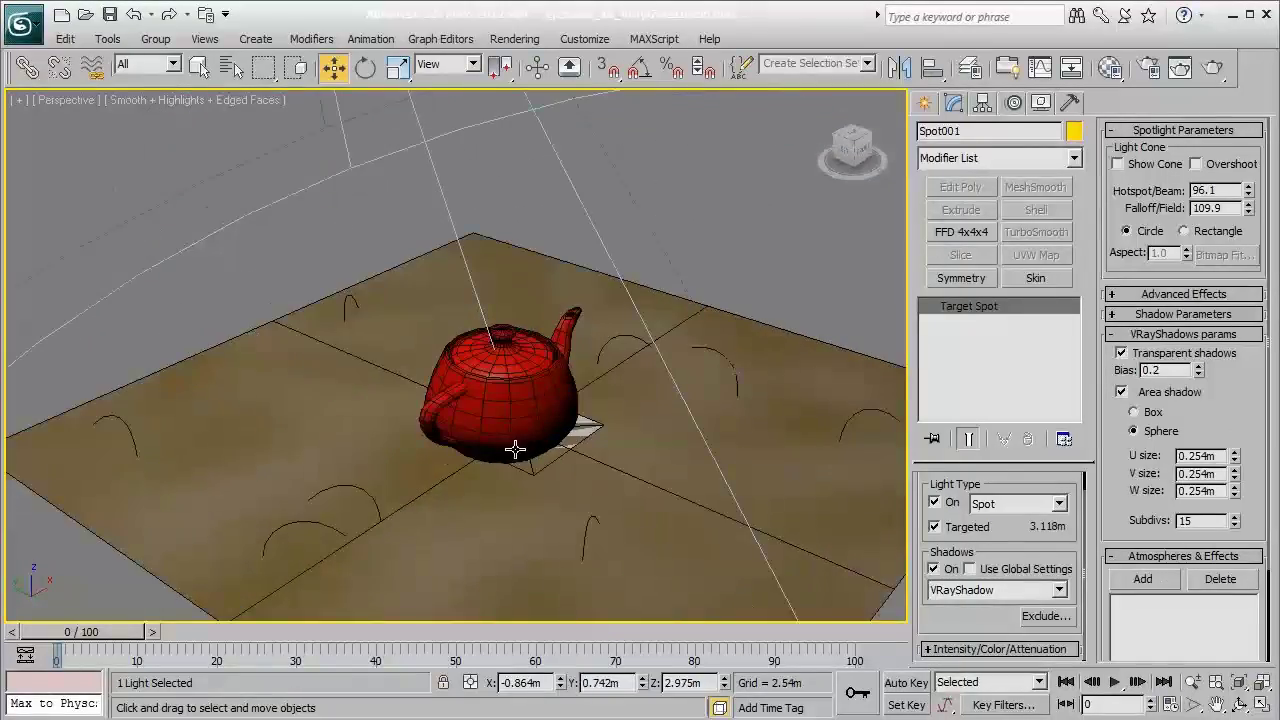
{"action": "middle_click_drag", "start_coordinate": [514, 449], "coordinate": [530, 380], "text": "alt"}
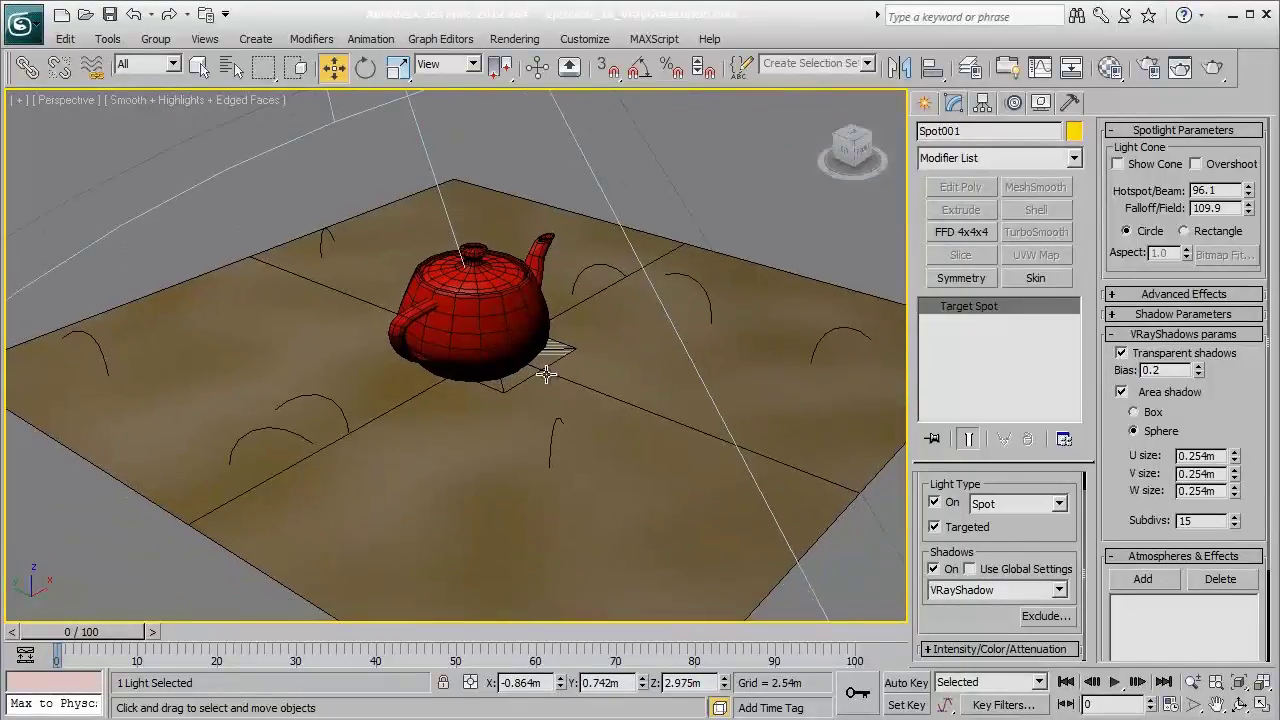
{"action": "left_click", "coordinate": [1213, 67]}
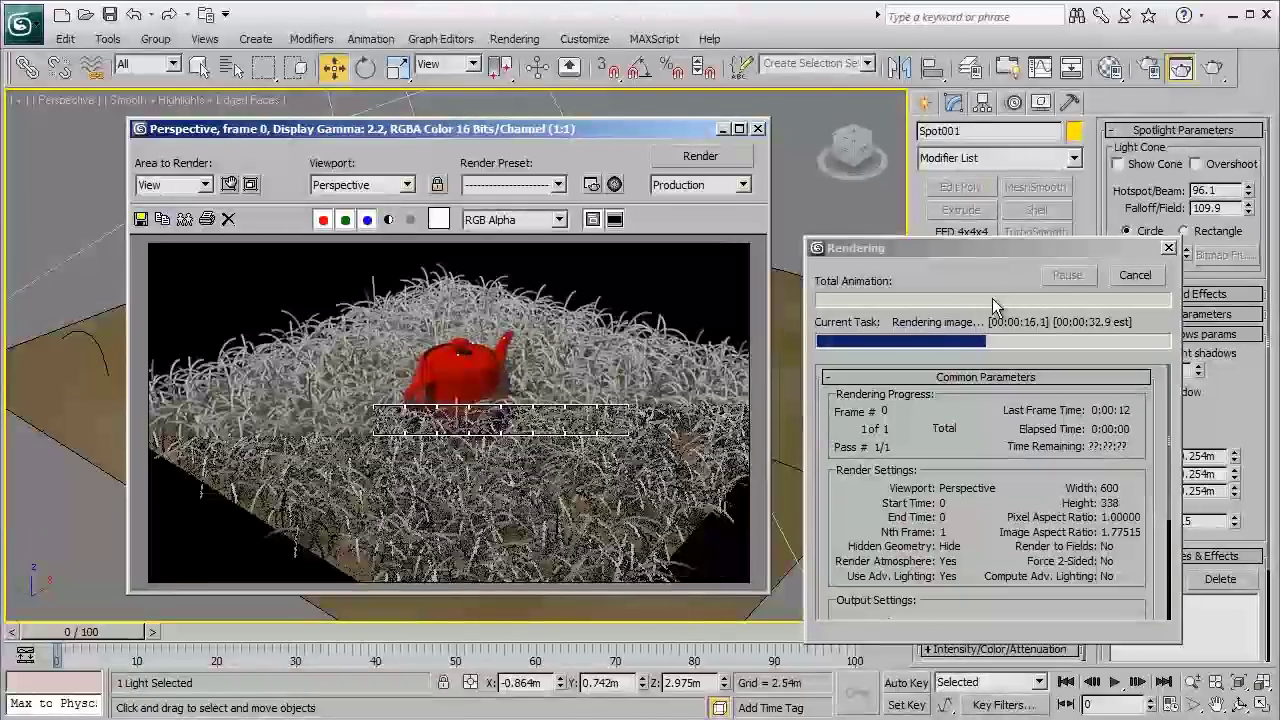
{"action": "left_click", "coordinate": [1136, 276]}
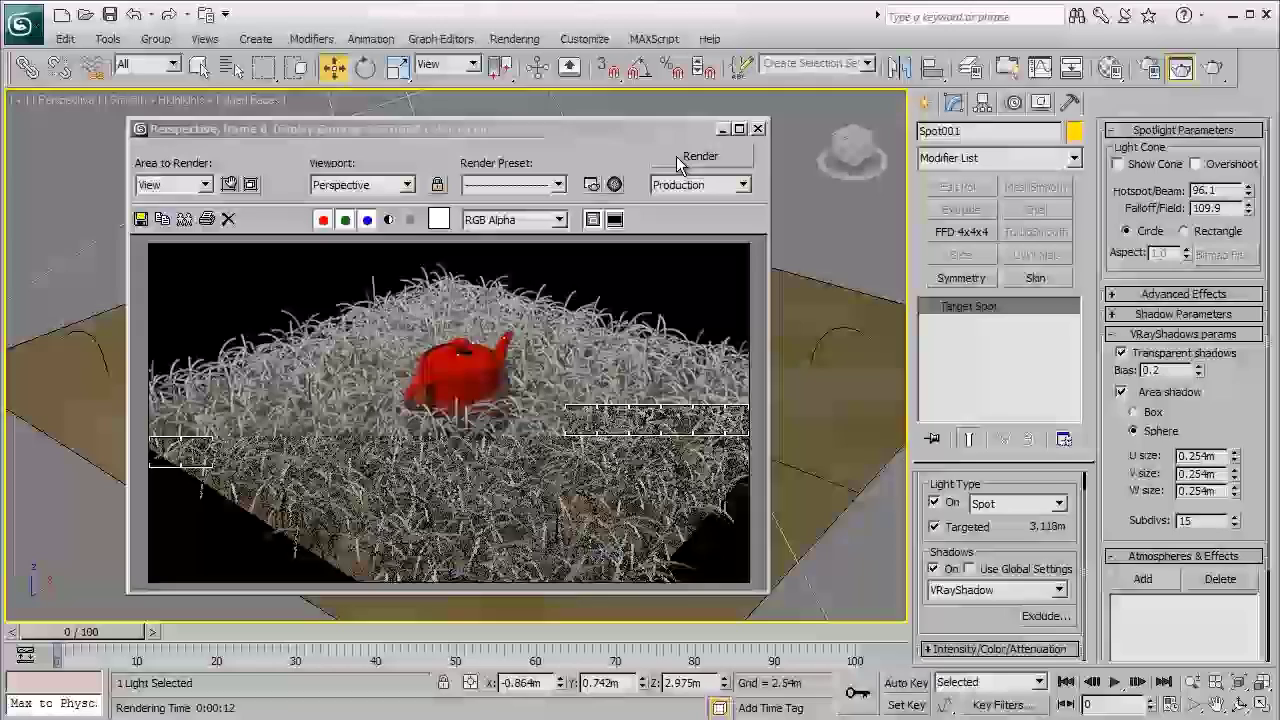
{"action": "left_click", "coordinate": [757, 128]}
- Set the VRayFur grass's Per area distribution to 0.05 and test render the Perspective view, stopping it partway
{"action": "left_click", "coordinate": [556, 350]}
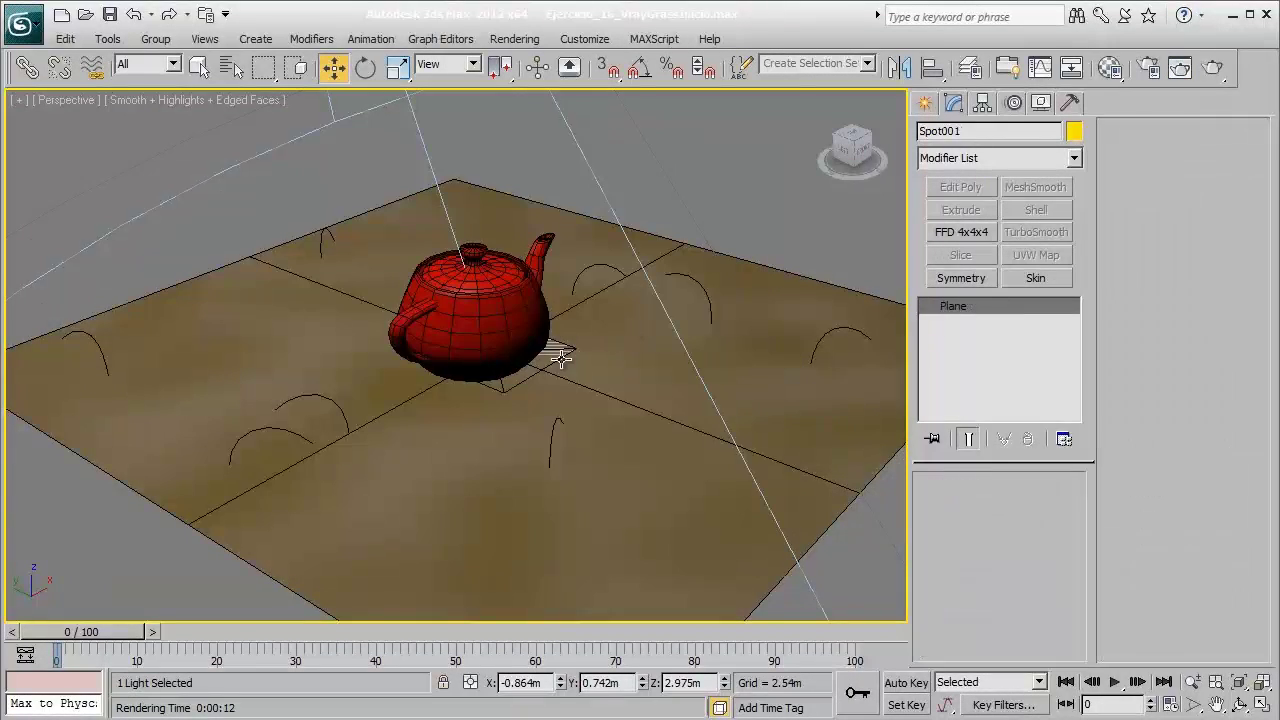
{"action": "left_click", "coordinate": [561, 358]}
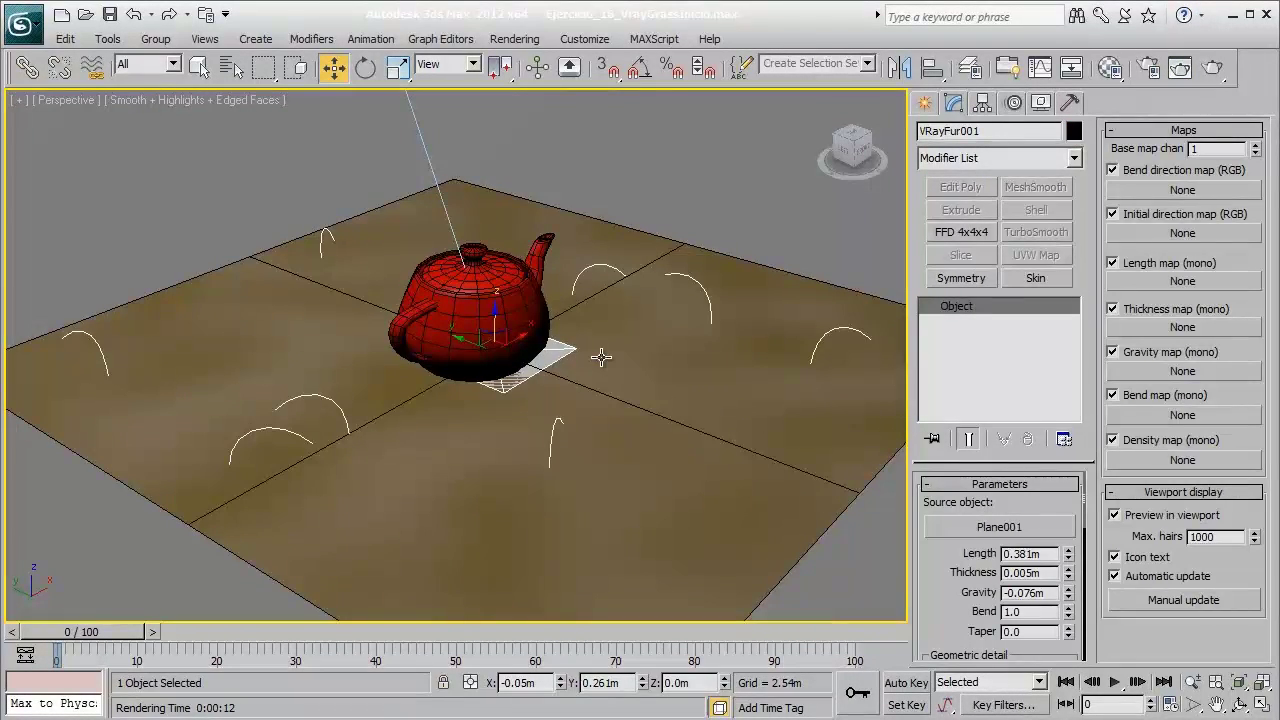
{"action": "scroll", "coordinate": [1033, 490], "scroll_direction": "down", "scroll_amount": 2}
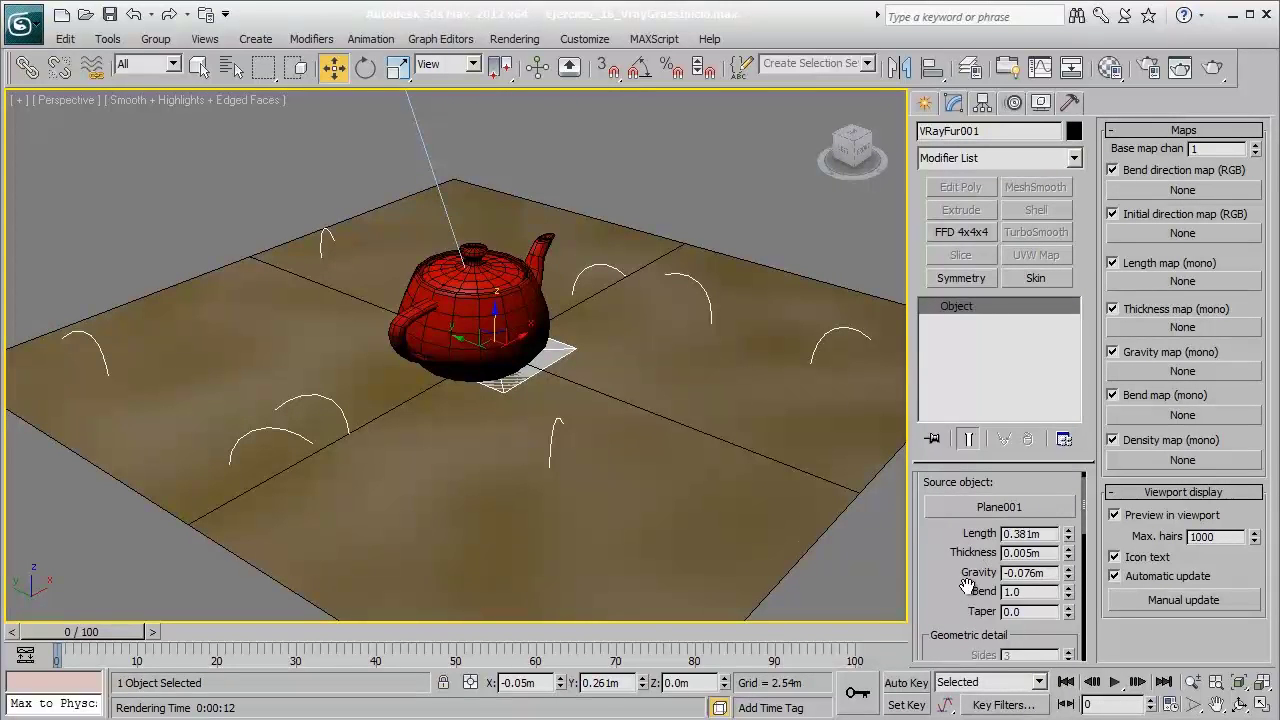
{"action": "left_click_drag", "start_coordinate": [966, 585], "coordinate": [964, 331]}
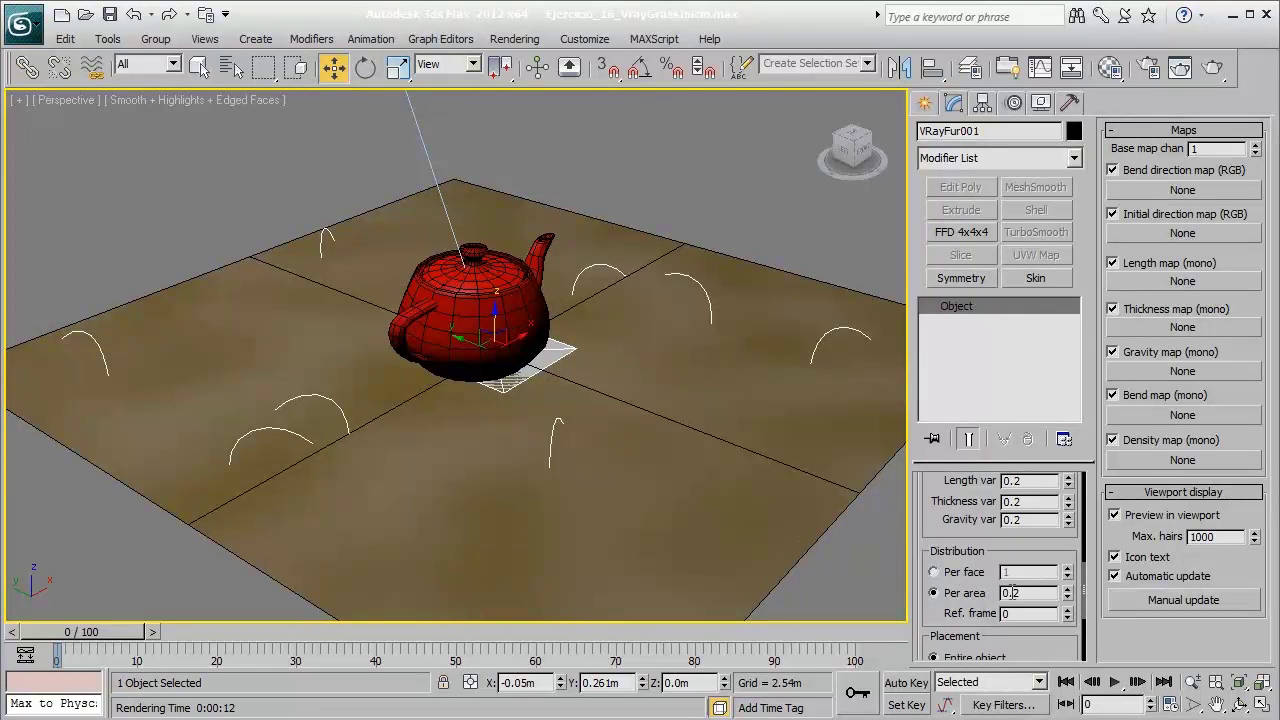
{"action": "left_click_drag", "start_coordinate": [1002, 552], "coordinate": [1020, 540]}
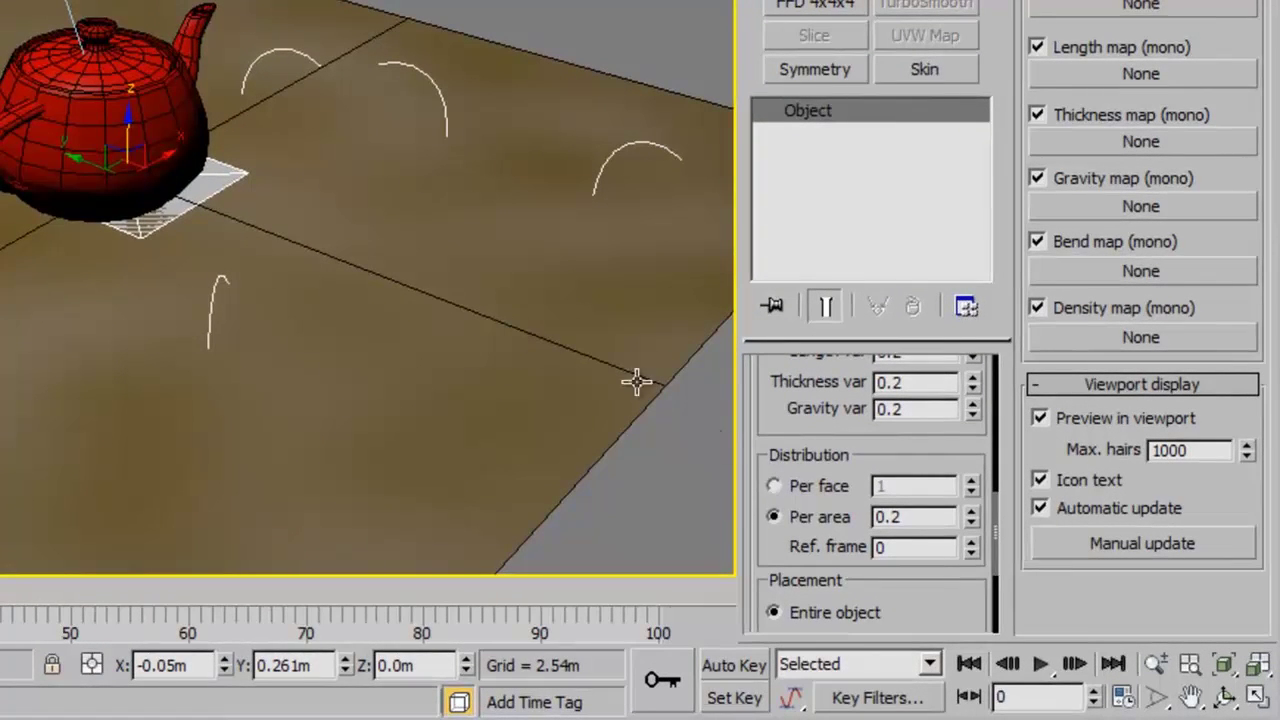
{"action": "double_click", "coordinate": [918, 520]}
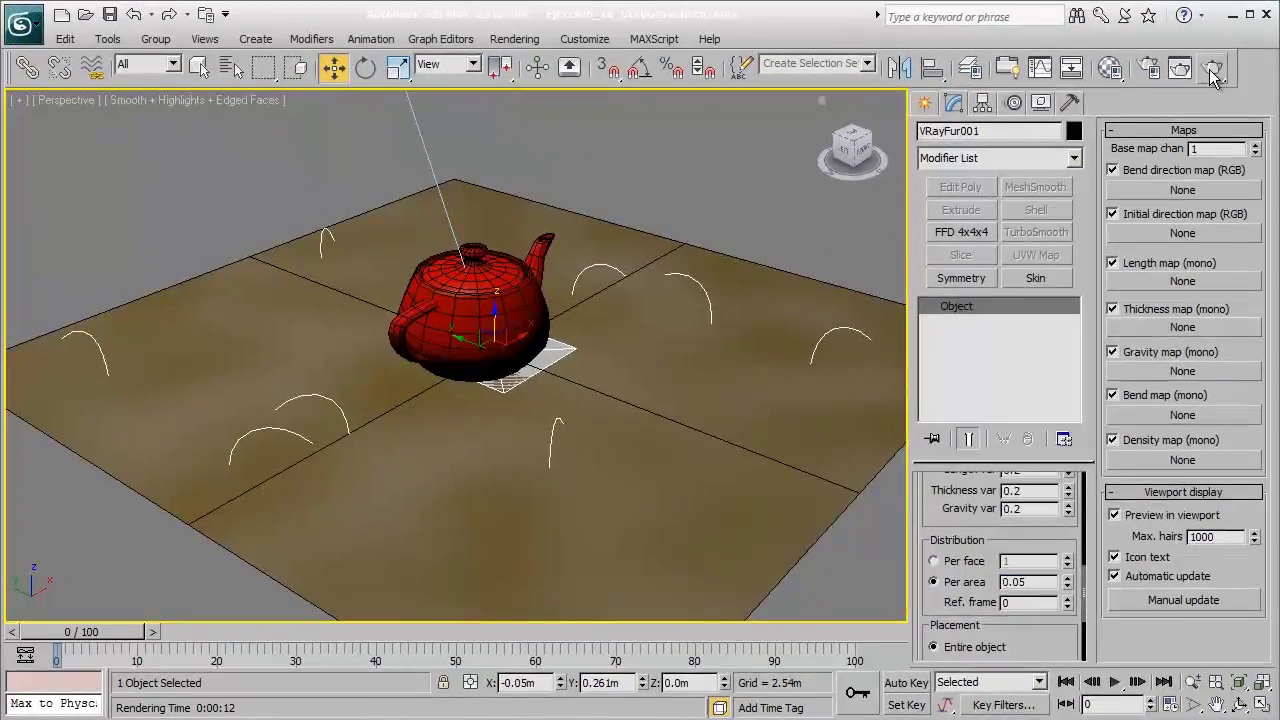
{"action": "left_click", "coordinate": [1209, 69]}
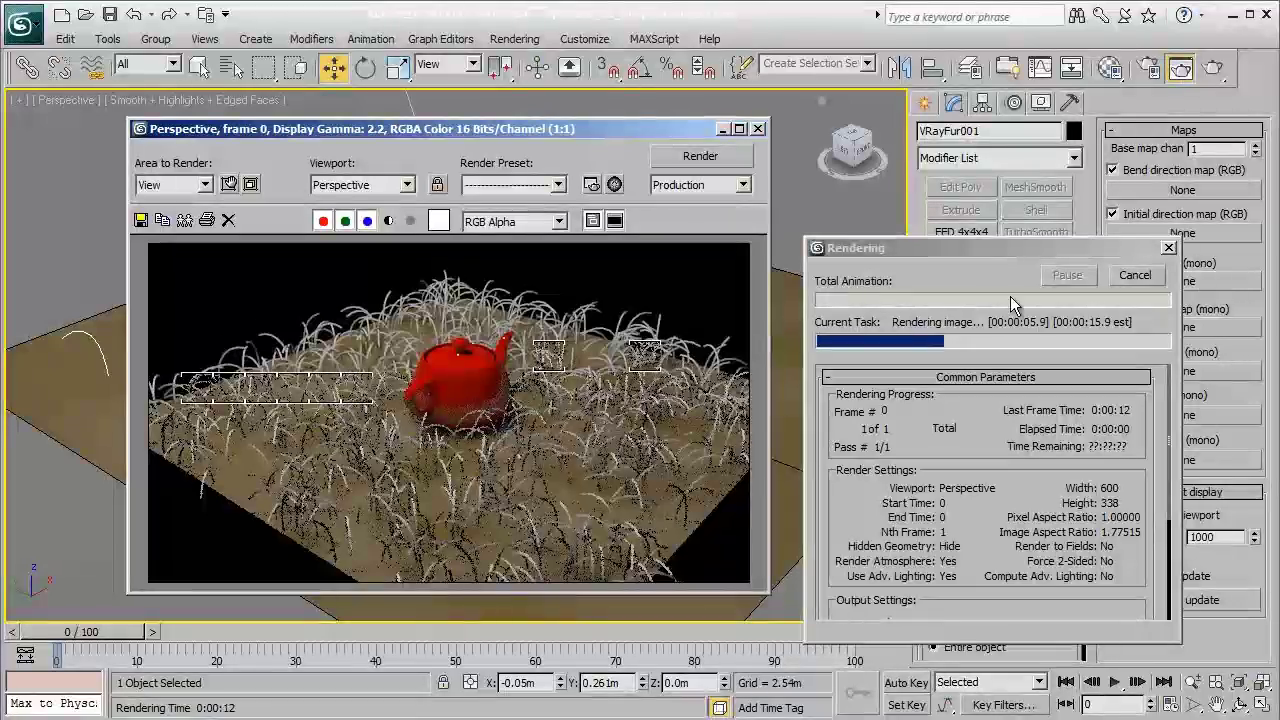
{"action": "left_click", "coordinate": [1135, 275]}
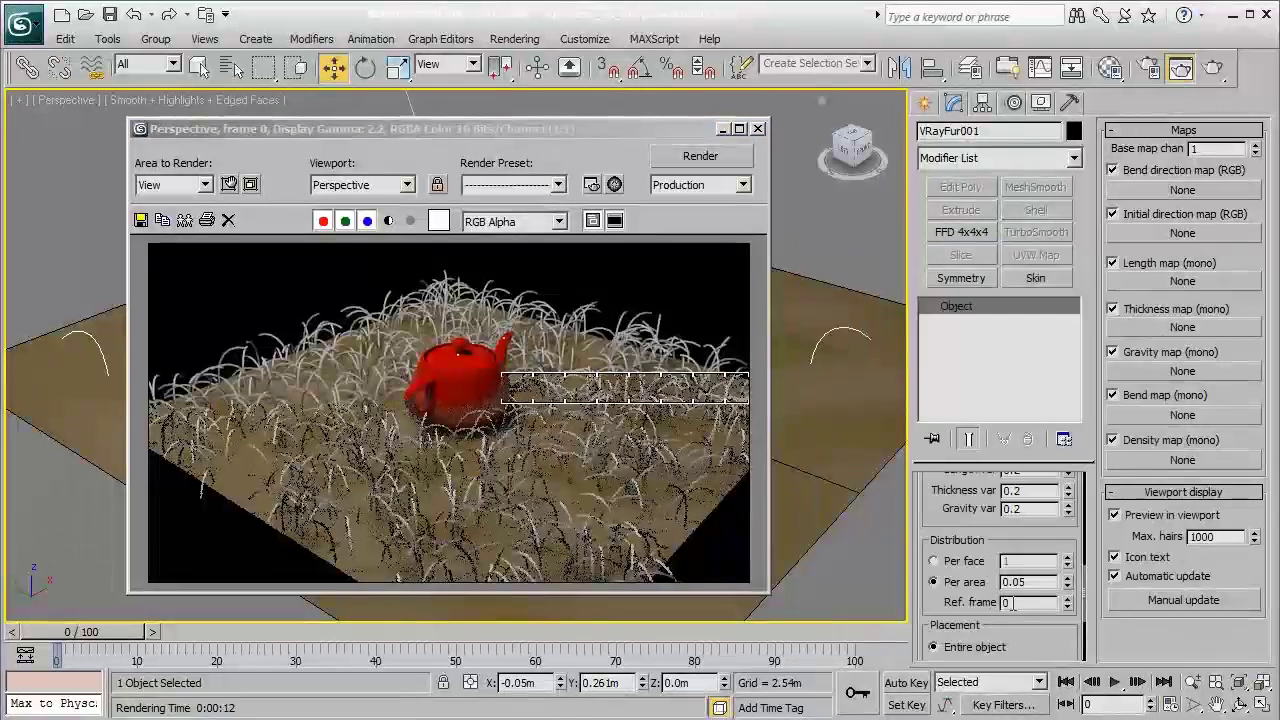
- Reduce the grass's Per area distribution to 0.02, render a partial preview and close the render window
{"action": "left_click", "coordinate": [1033, 582]}
{"action": "key", "text": "BackSpace"}
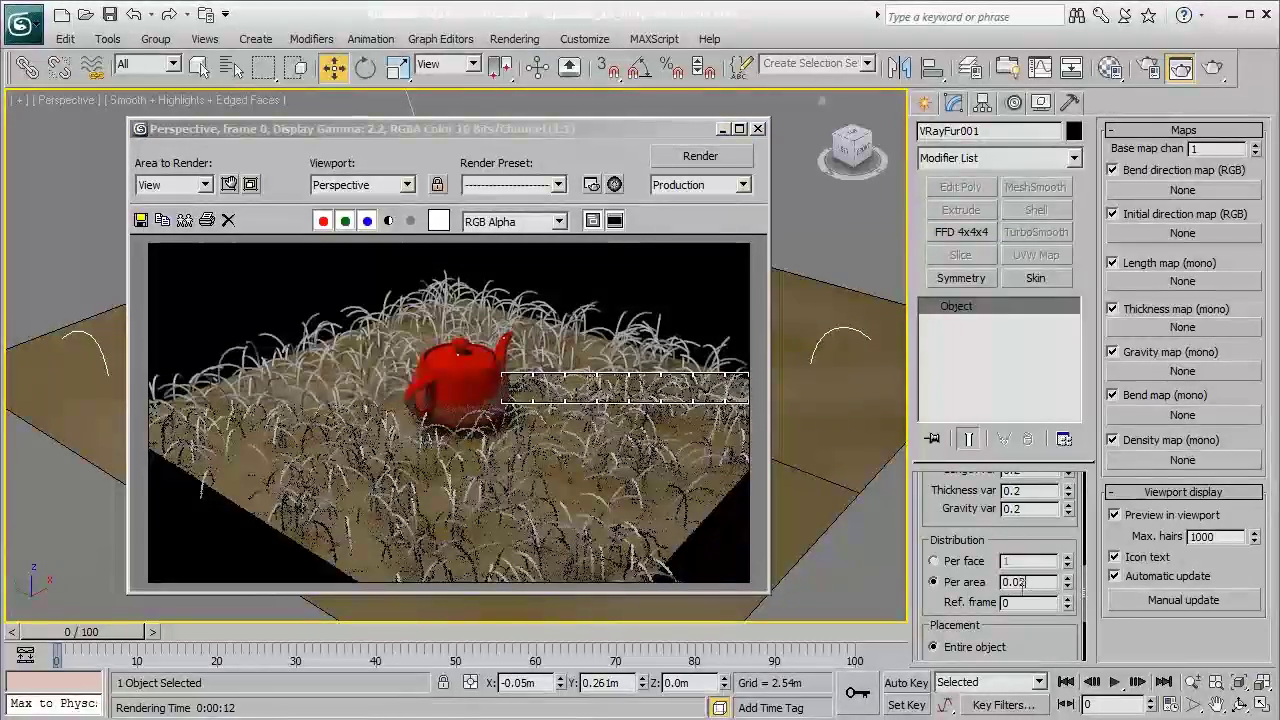
{"action": "left_click", "coordinate": [700, 156]}
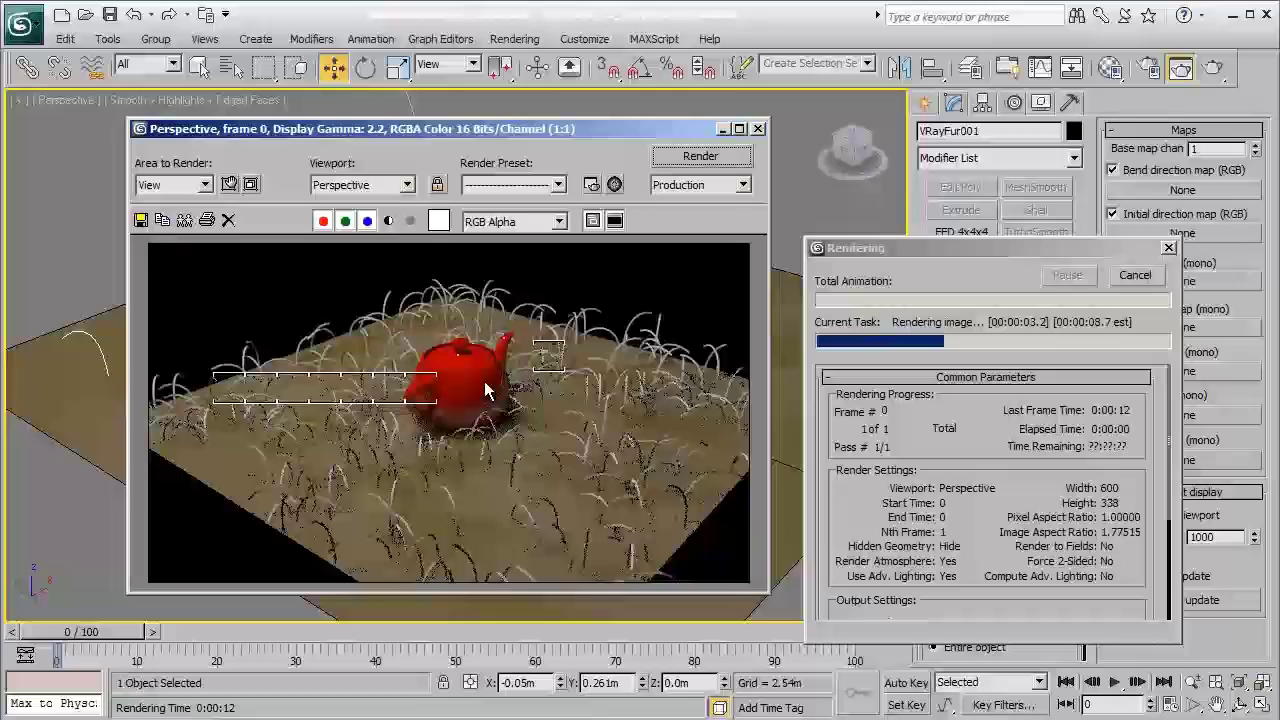
{"action": "left_click", "coordinate": [1121, 284]}
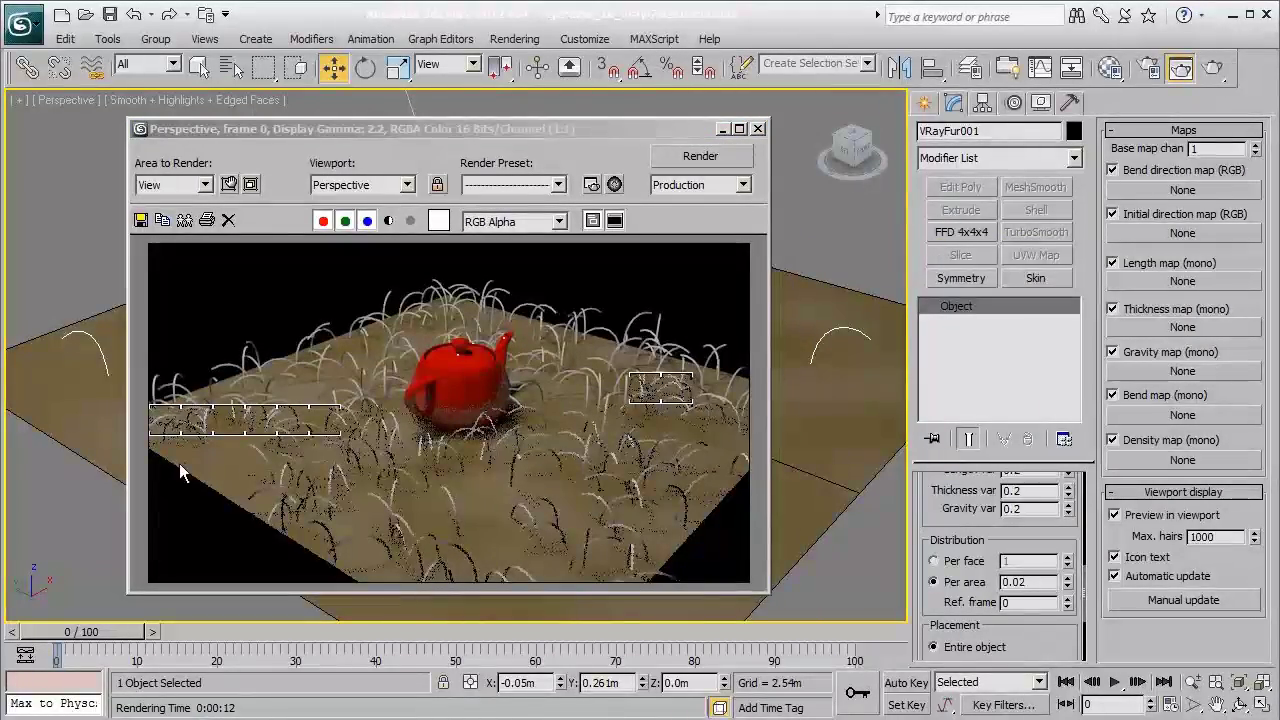
{"action": "left_click", "coordinate": [758, 129]}
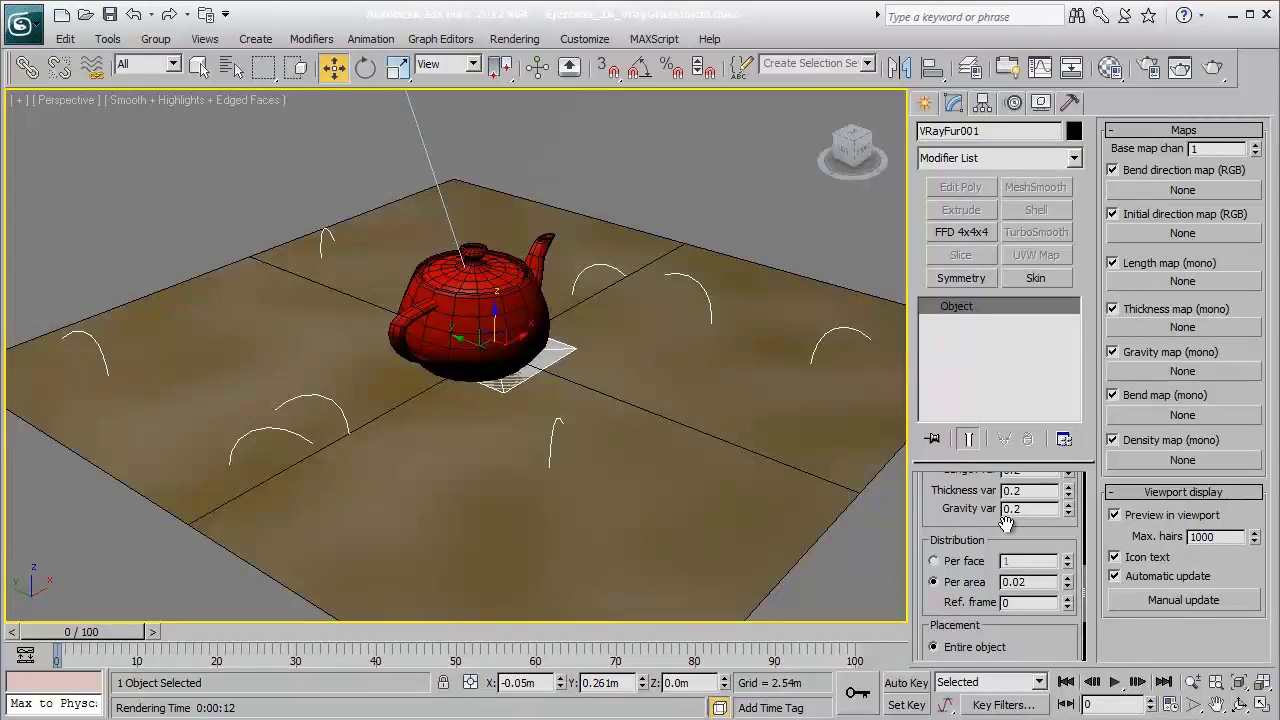
- Lengthen the fur strands around the teapot to a Length of about 0.872 m
{"action": "left_click_drag", "start_coordinate": [1007, 520], "coordinate": [1005, 585]}
{"action": "left_click_drag", "start_coordinate": [960, 500], "coordinate": [950, 595]}
{"action": "left_click_drag", "start_coordinate": [937, 510], "coordinate": [953, 610]}
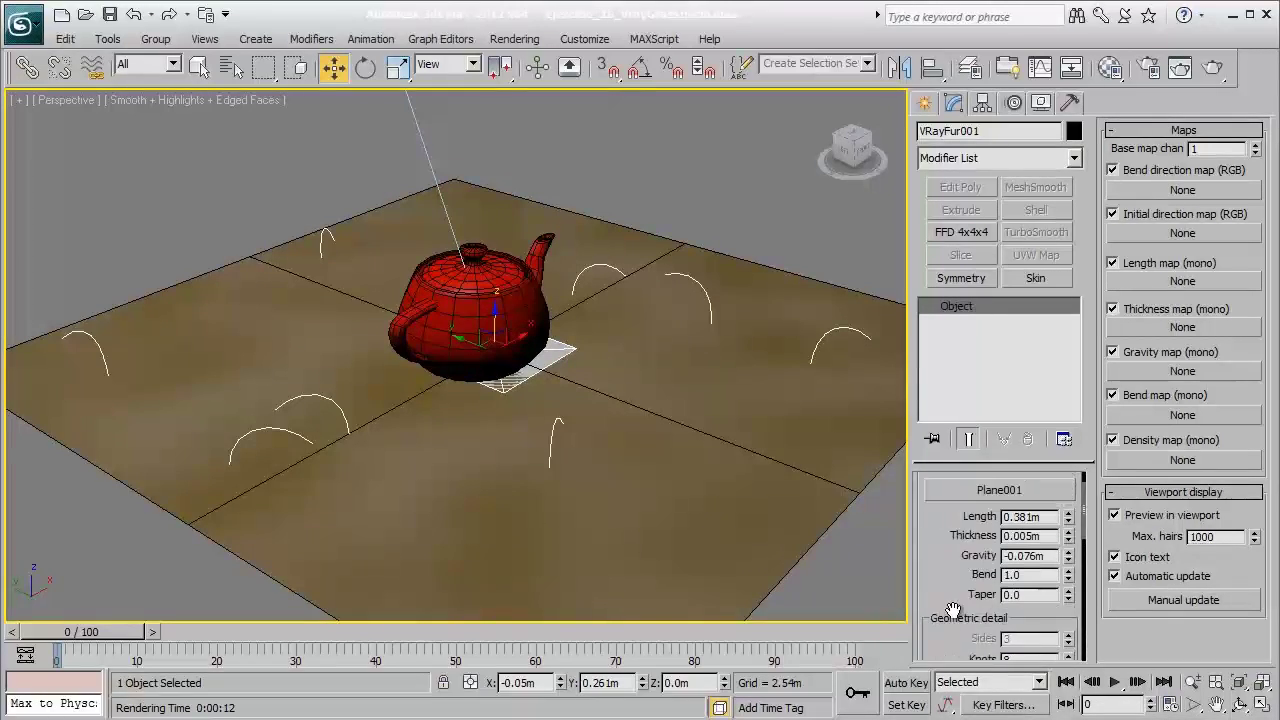
{"action": "scroll", "coordinate": [955, 605], "scroll_direction": "up", "scroll_amount": 2}
{"action": "middle_click_drag", "start_coordinate": [500, 470], "coordinate": [835, 479], "text": "alt"}
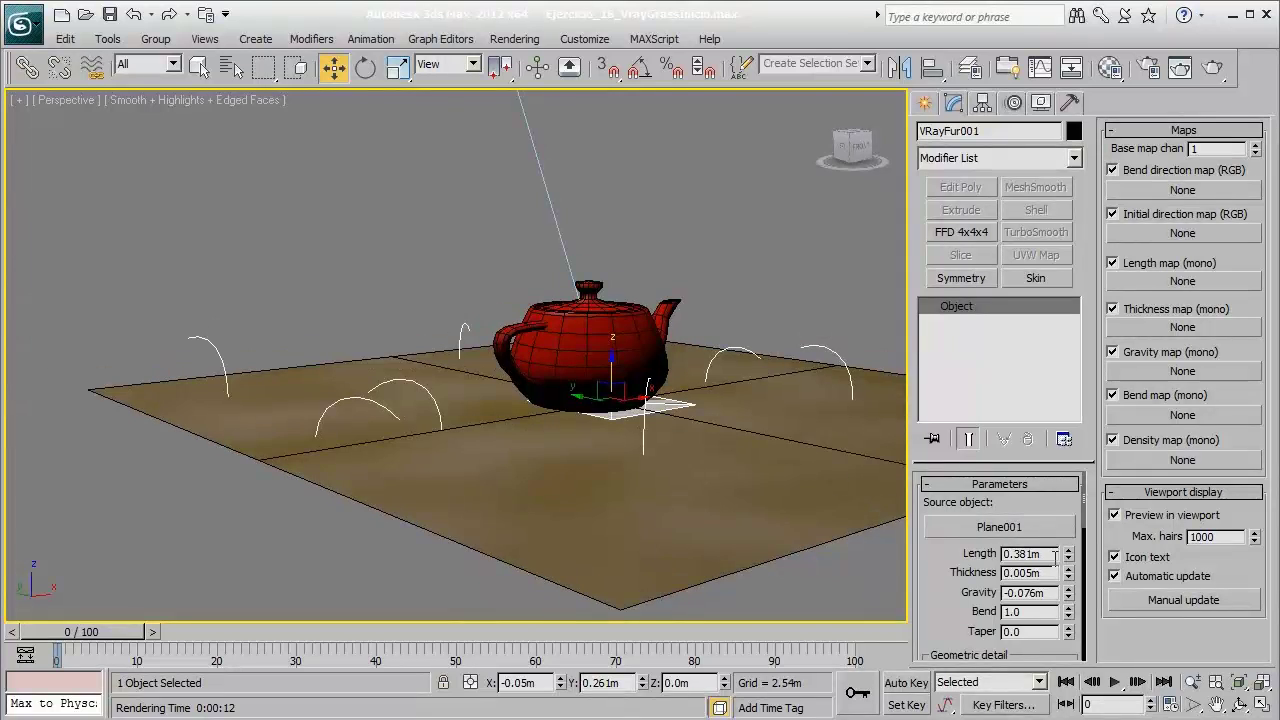
{"action": "left_click_drag", "start_coordinate": [1072, 565], "coordinate": [1074, 425]}
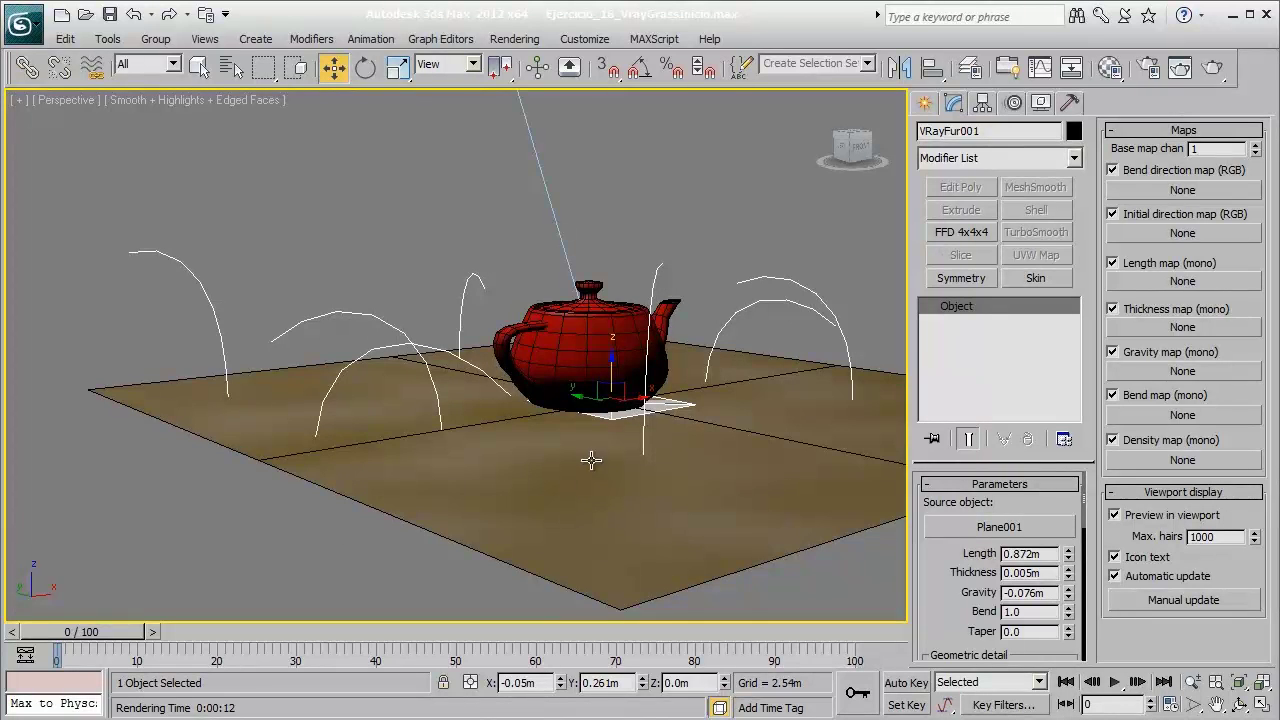
- Inspect the strands around the teapot and shorten their Length to about 0.183 m
{"action": "middle_click_drag", "start_coordinate": [591, 460], "coordinate": [468, 403]}
{"action": "middle_click_drag", "start_coordinate": [443, 280], "coordinate": [523, 333]}
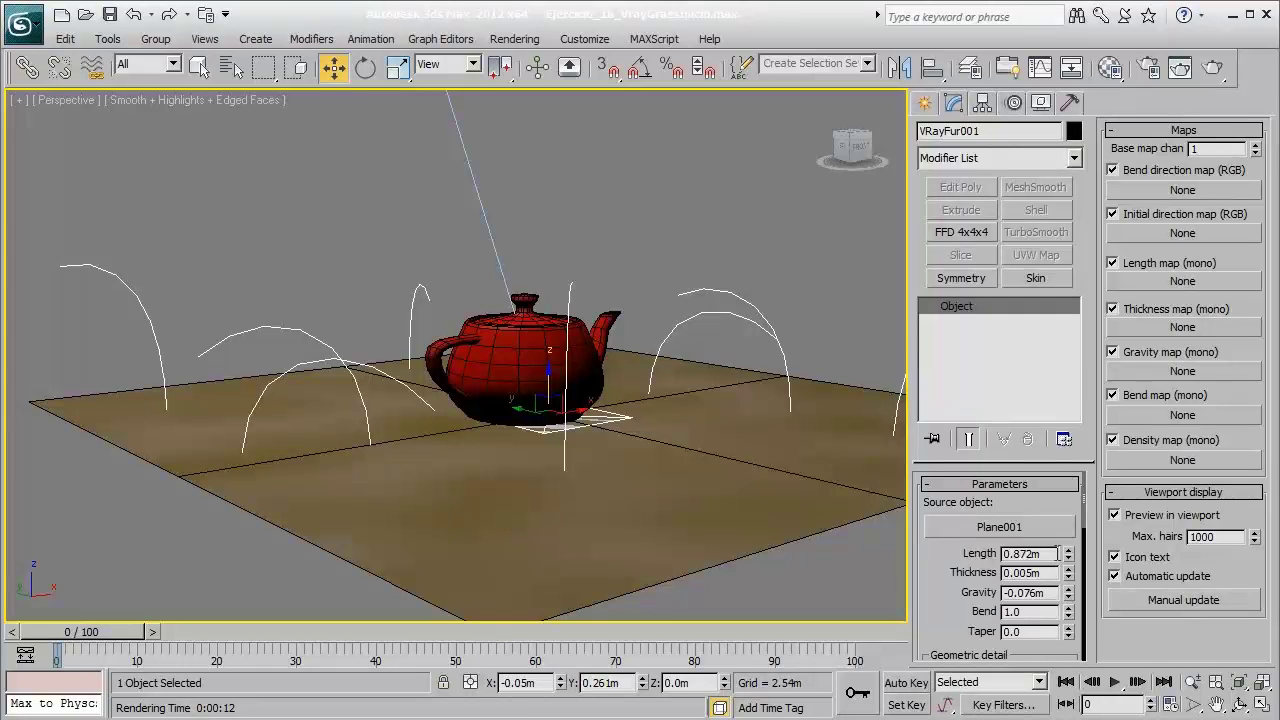
{"action": "middle_click_drag", "start_coordinate": [466, 390], "coordinate": [537, 397], "text": "alt"}
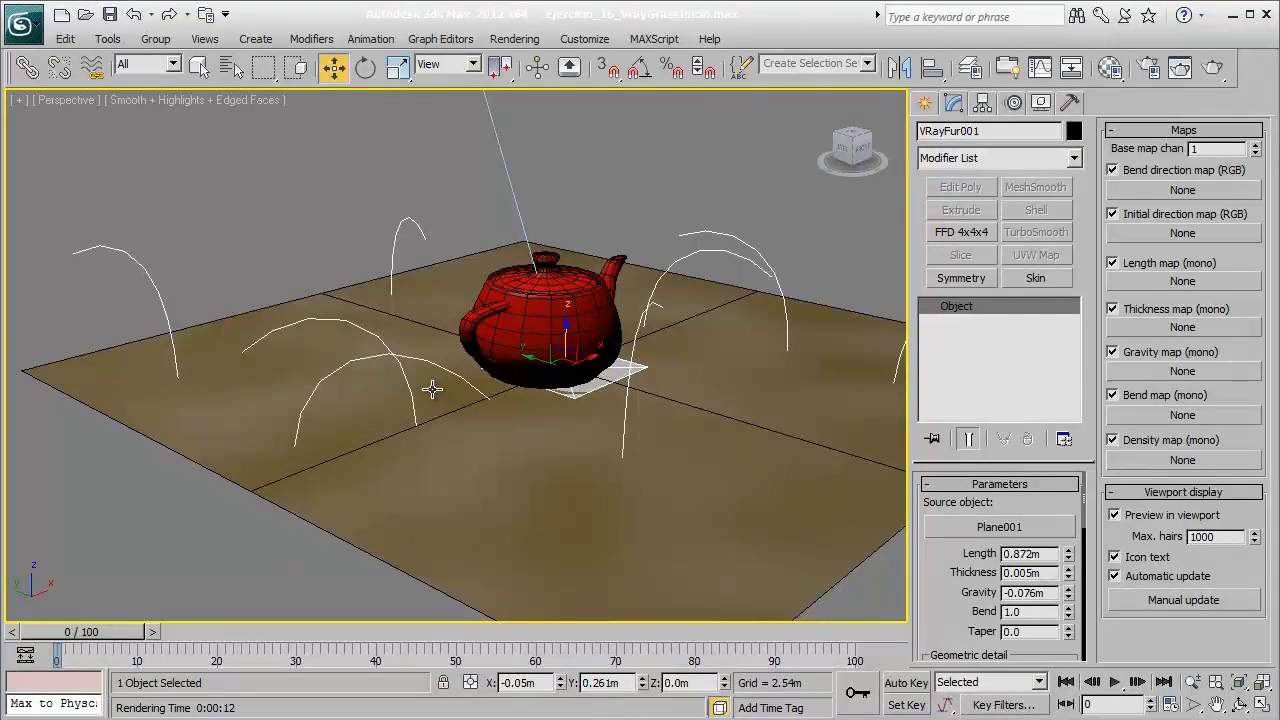
{"action": "middle_click_drag", "start_coordinate": [603, 374], "coordinate": [692, 435], "text": "alt"}
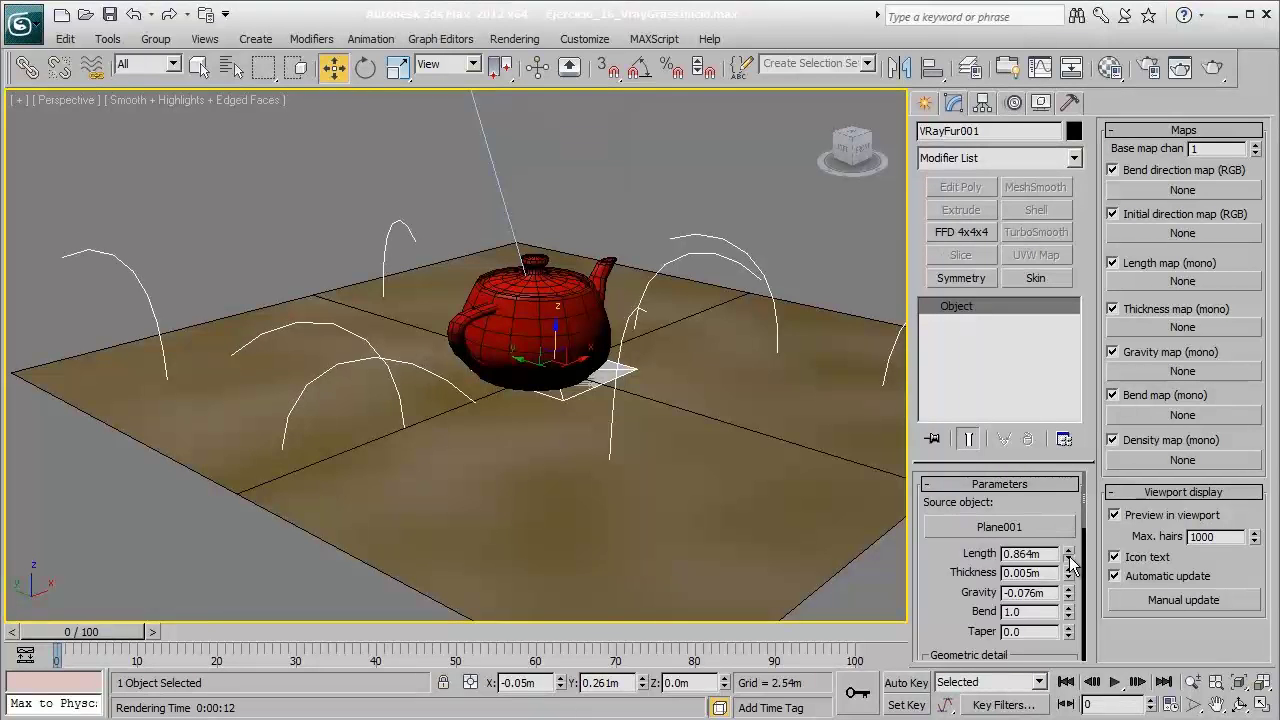
{"action": "left_click_drag", "start_coordinate": [1068, 557], "coordinate": [1092, 630]}
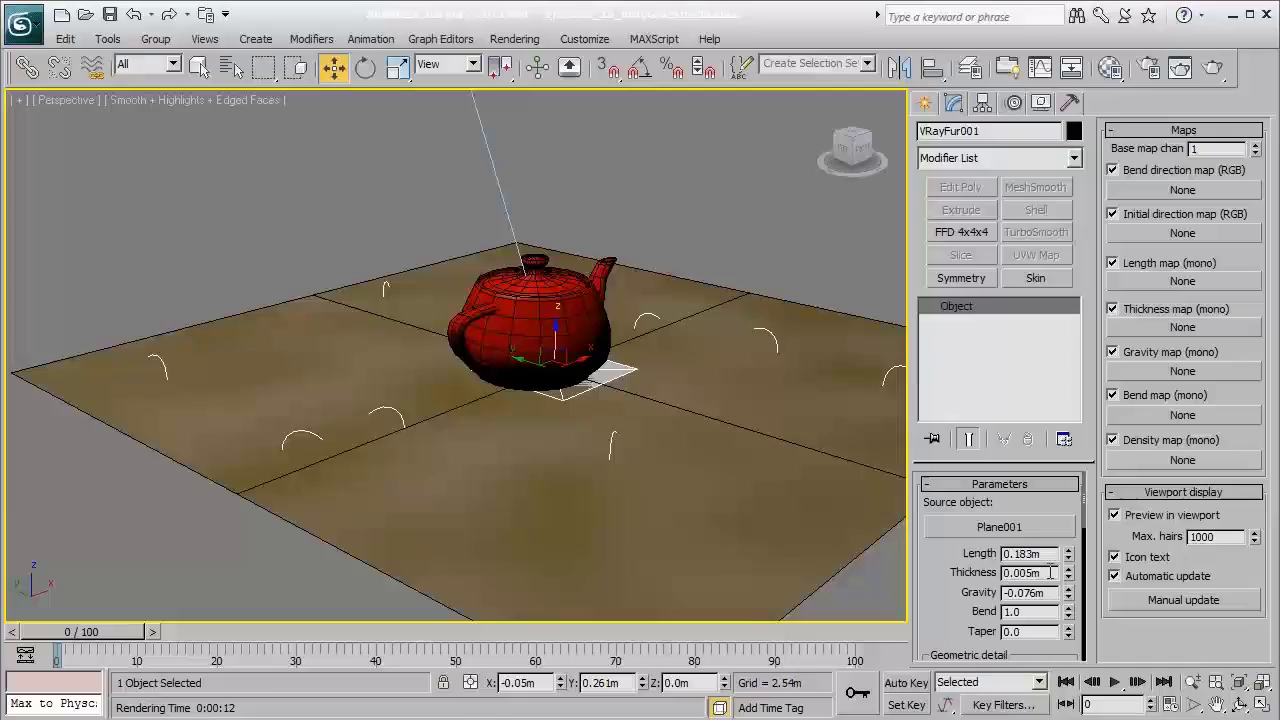
- Thicken the grass strands to 0.02 m and render the Perspective view, hiding the render window when done
{"action": "left_click", "coordinate": [1183, 72]}
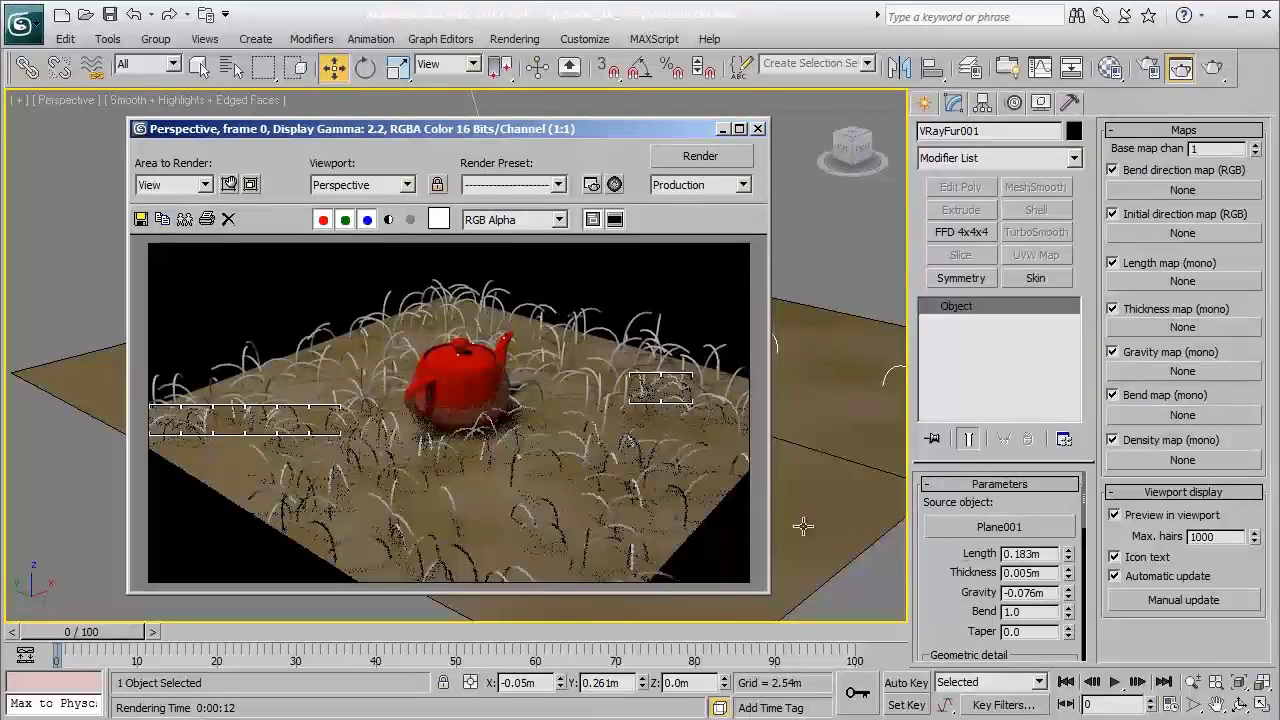
{"action": "left_click", "coordinate": [1035, 573]}
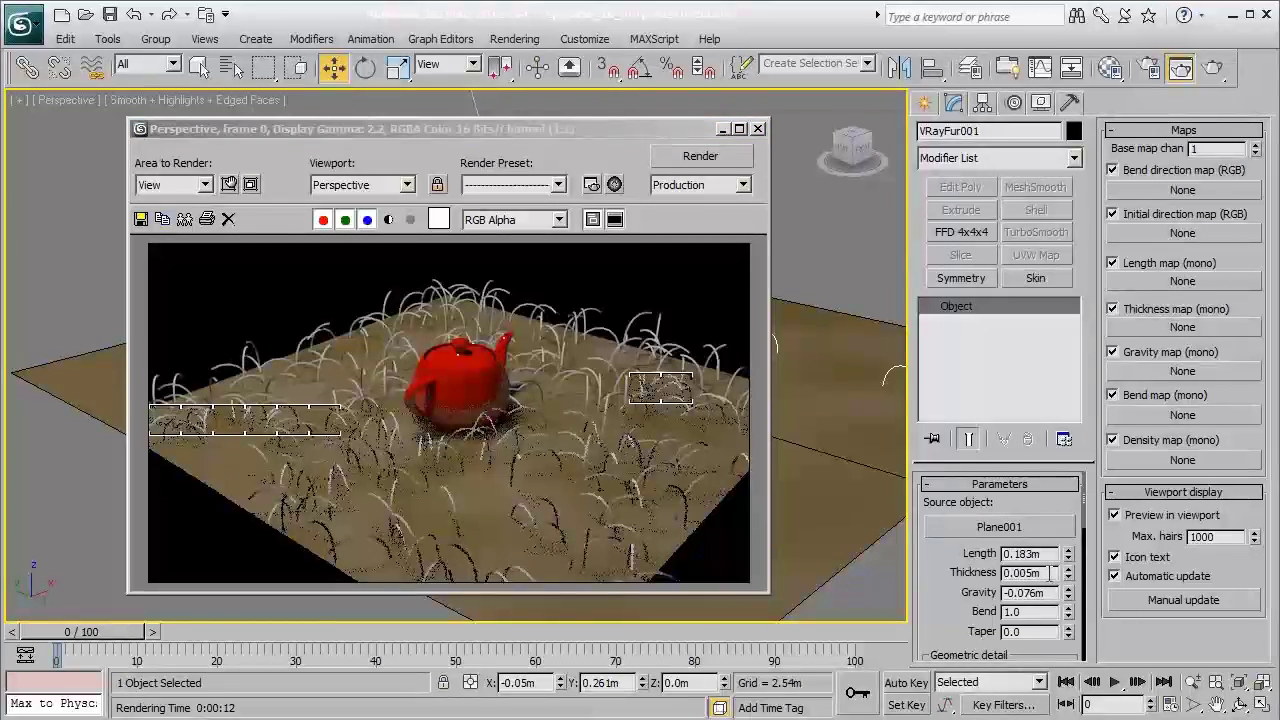
{"action": "key", "text": "BackSpace"}
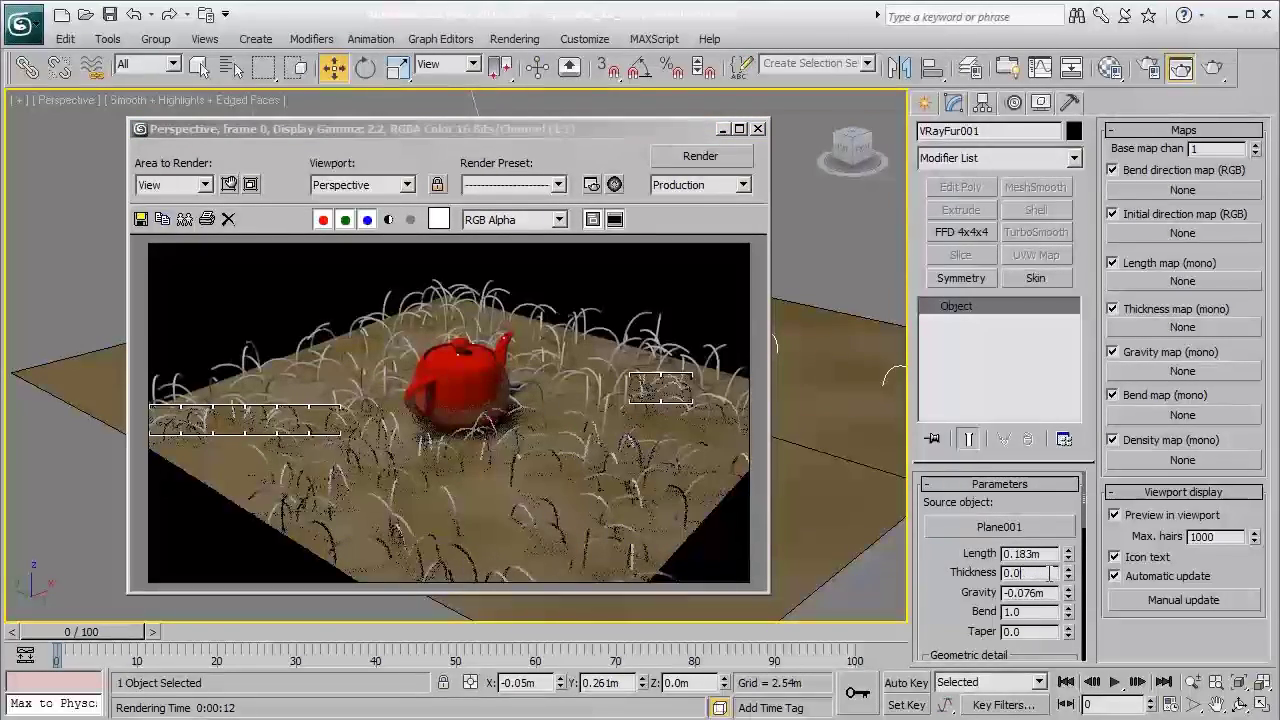
{"action": "key", "text": "BackSpace"}
{"action": "type", "text": "2m"}
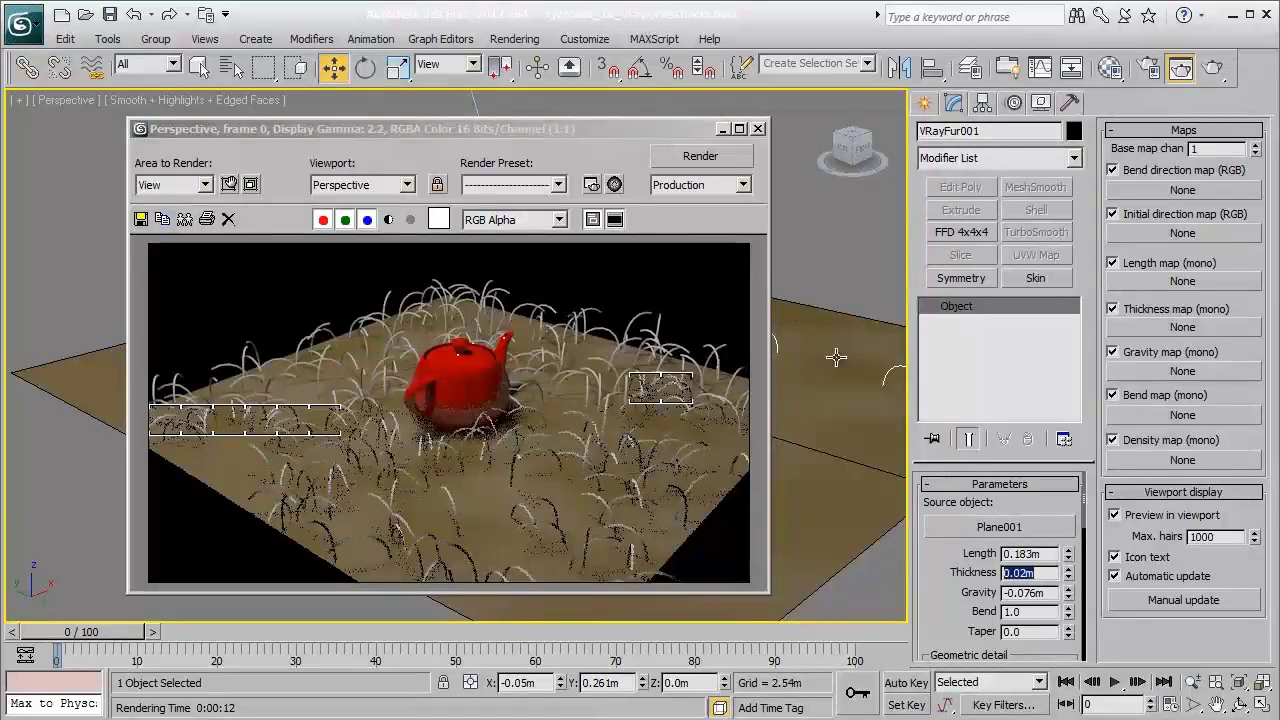
{"action": "left_click", "coordinate": [700, 156]}
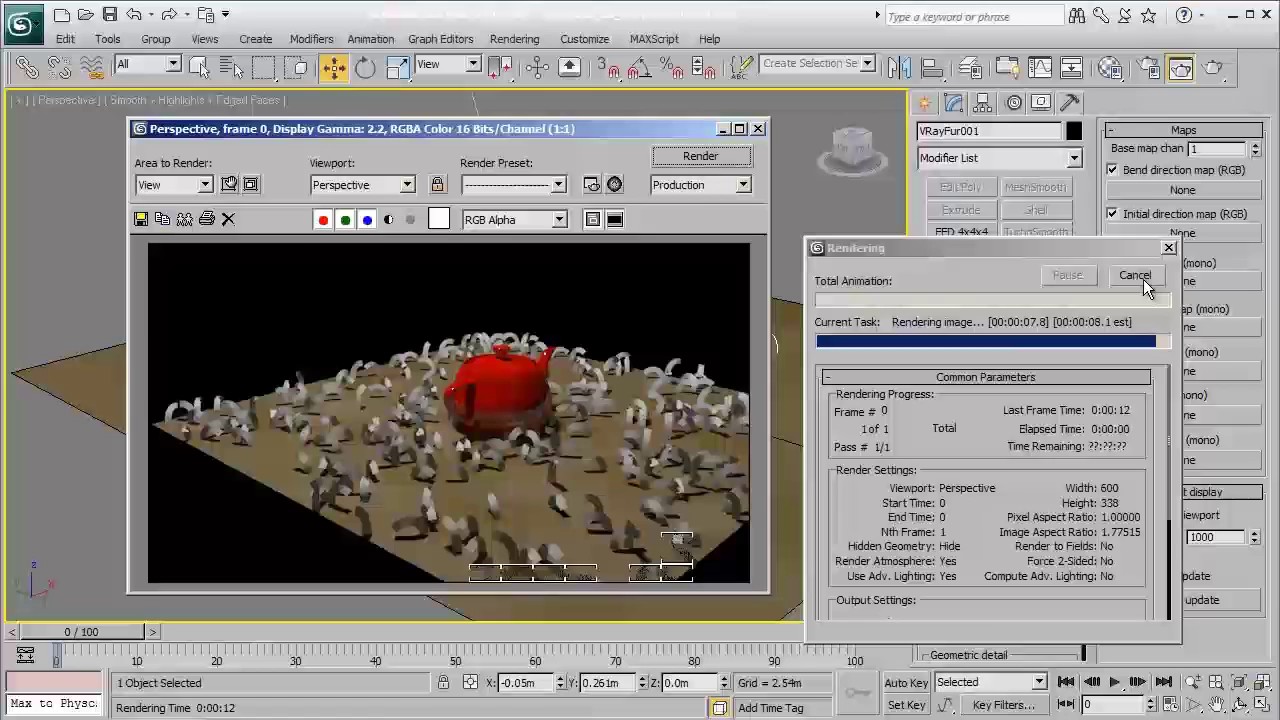
{"action": "left_click", "coordinate": [722, 128]}
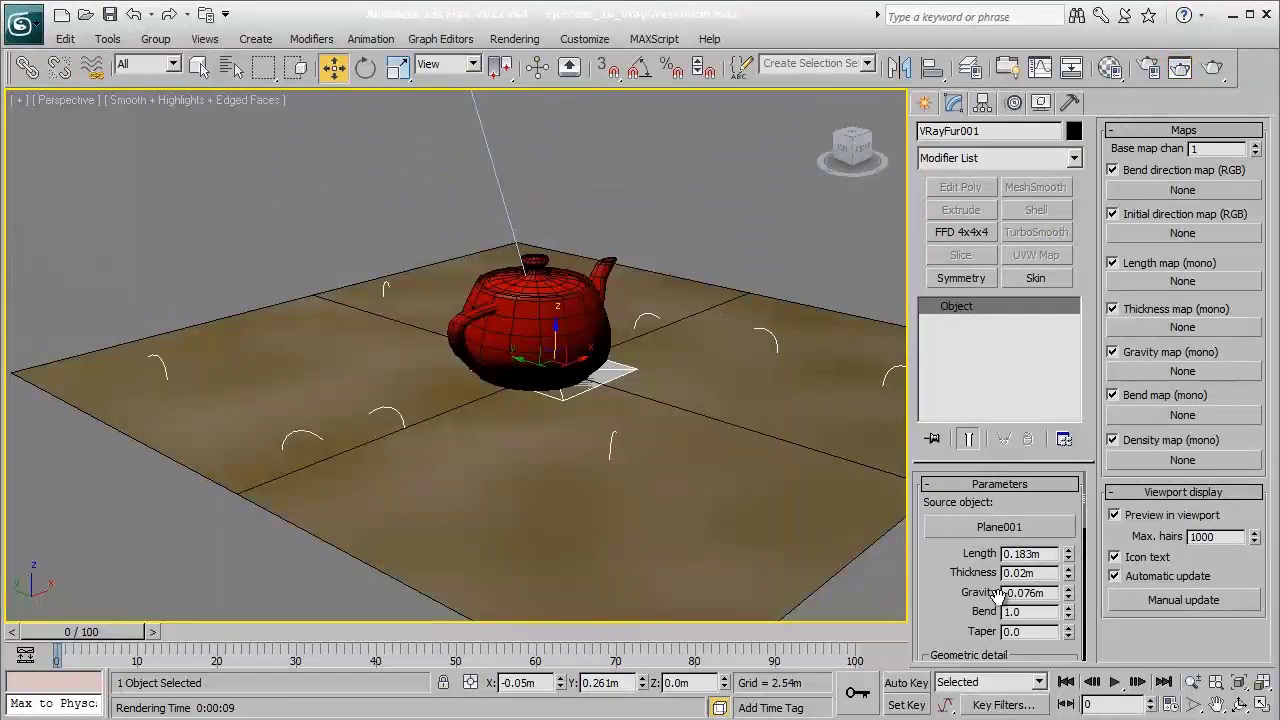
- Set the grass's Gravity to about -0.112 m and its Thickness to 0.01 m, checking each with a partial test render
{"action": "left_click_drag", "start_coordinate": [950, 616], "coordinate": [951, 571]}
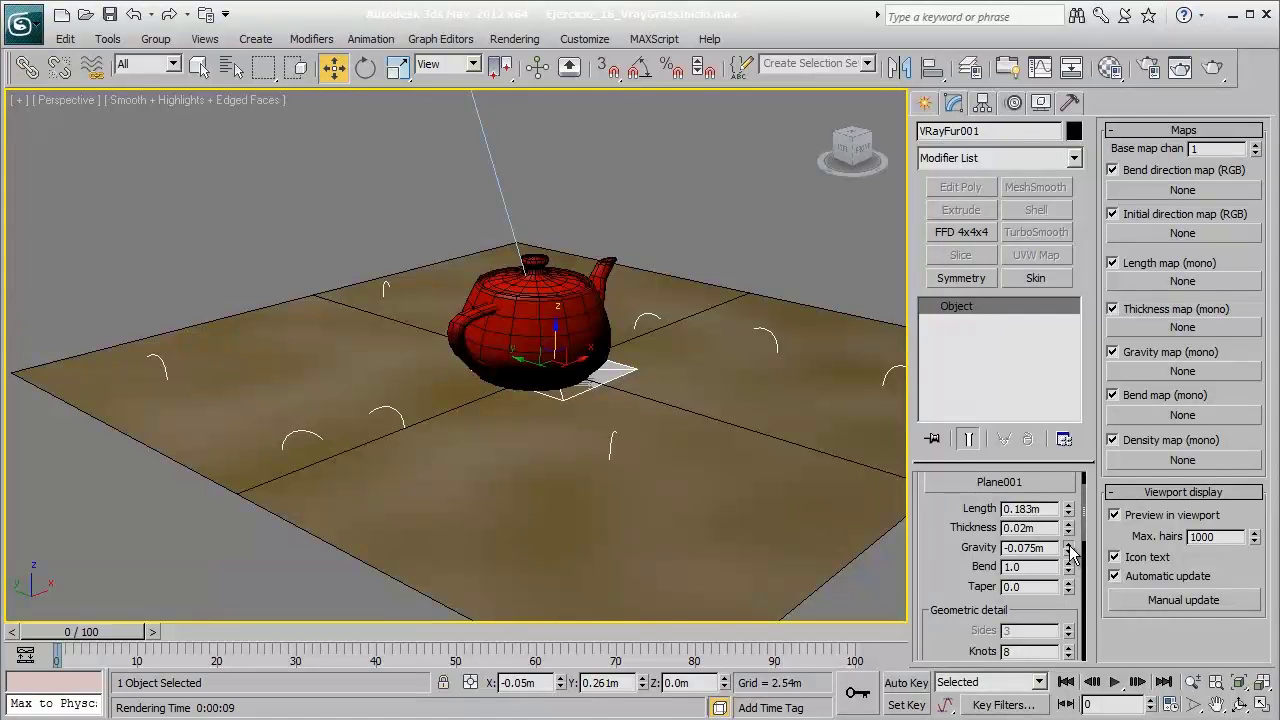
{"action": "left_click_drag", "start_coordinate": [1063, 482], "coordinate": [1051, 369]}
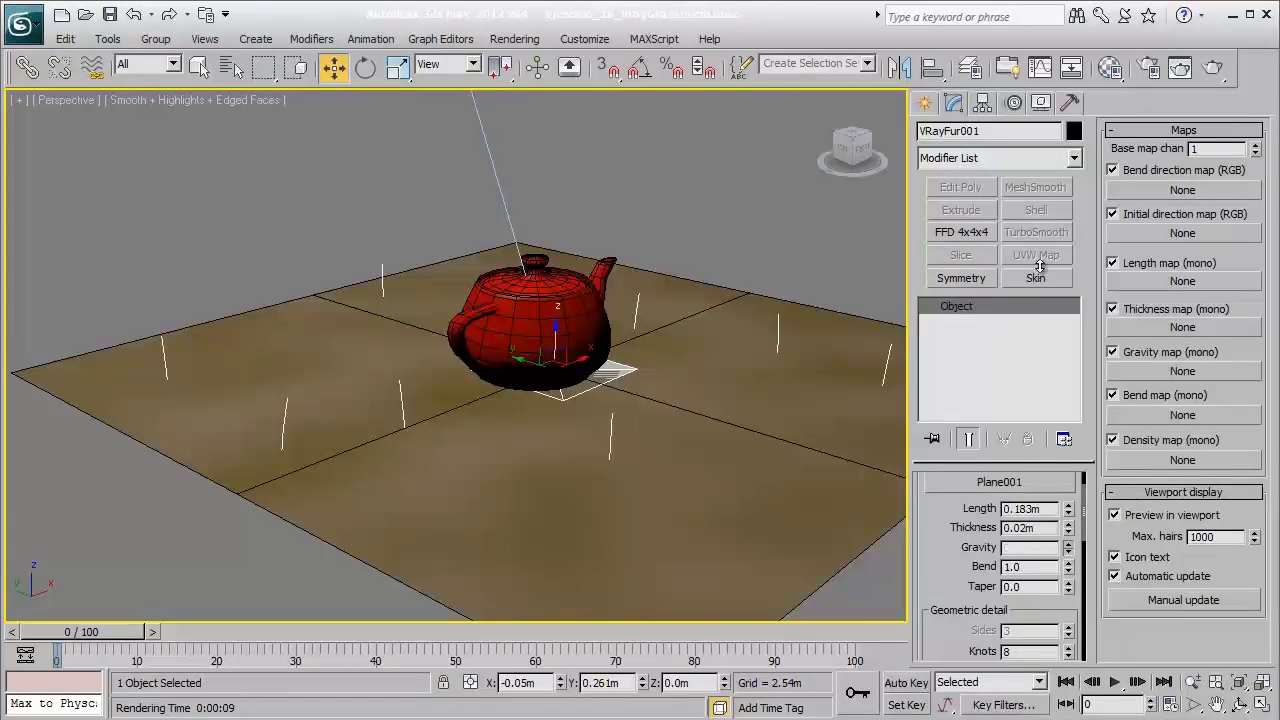
{"action": "left_click_drag", "start_coordinate": [1043, 402], "coordinate": [1058, 587]}
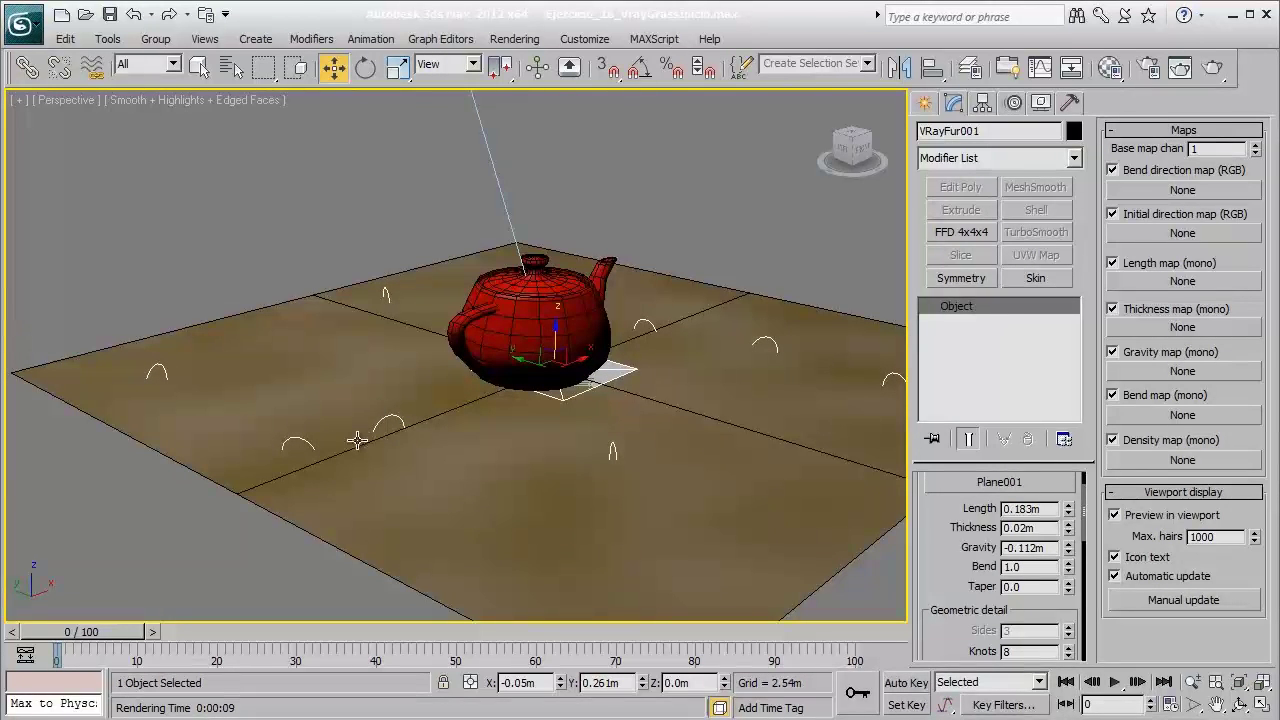
{"action": "left_click", "coordinate": [1212, 74]}
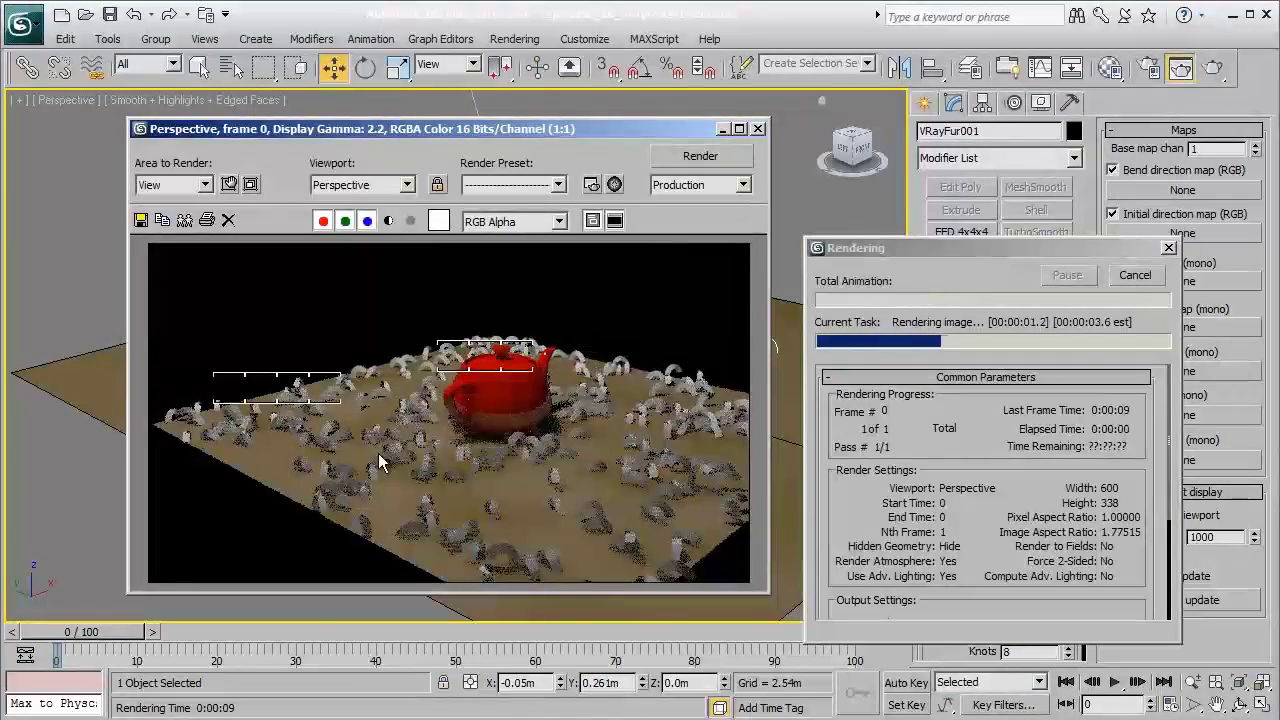
{"action": "left_click", "coordinate": [1134, 275]}
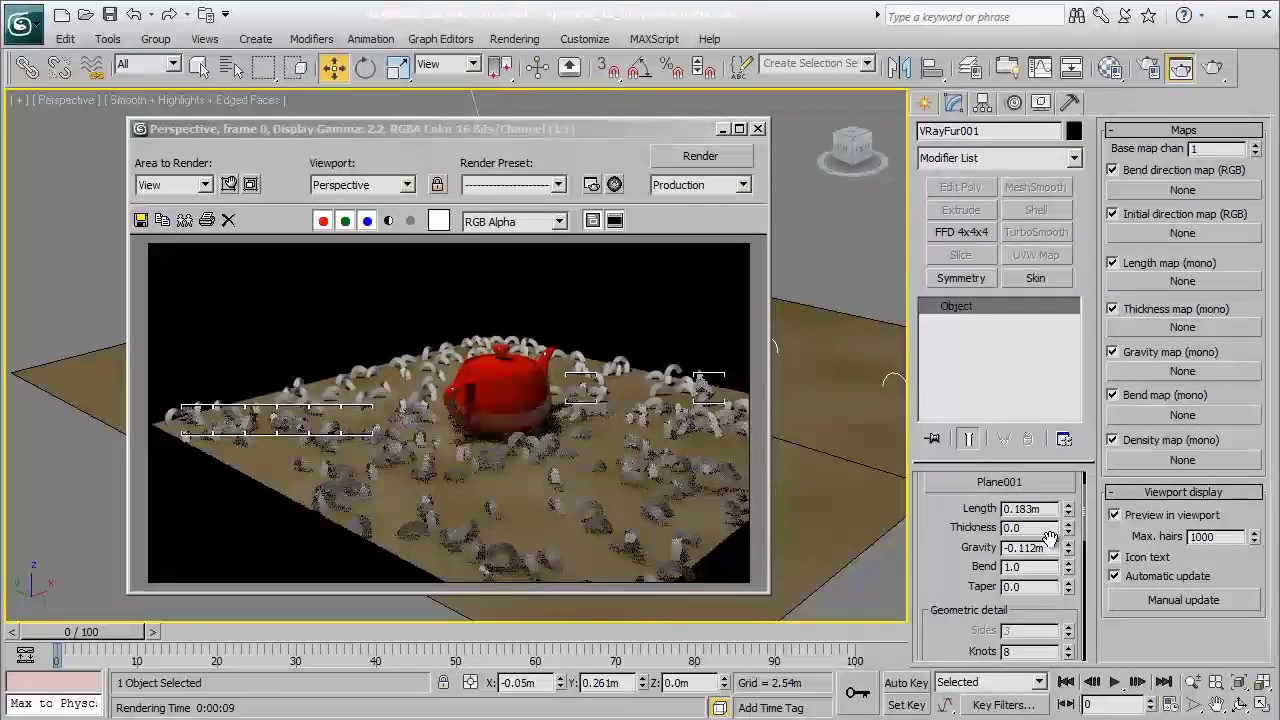
{"action": "left_click", "coordinate": [728, 158]}
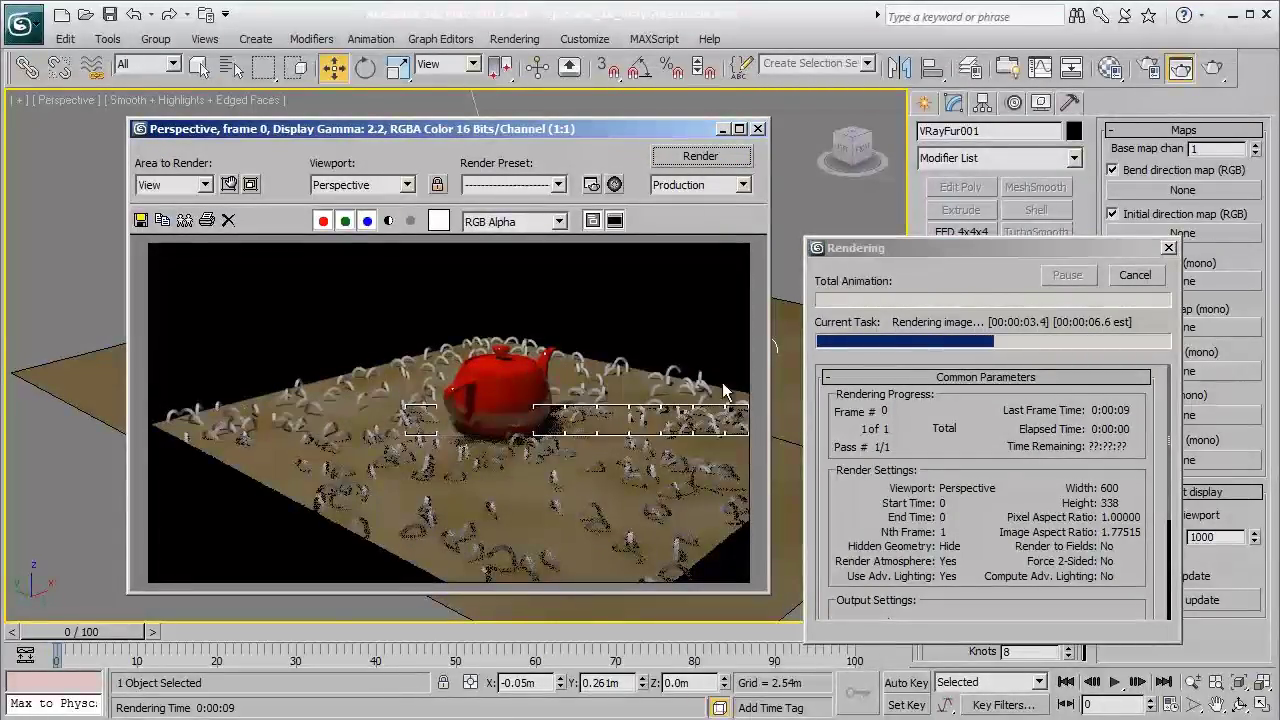
{"action": "left_click", "coordinate": [1135, 275]}
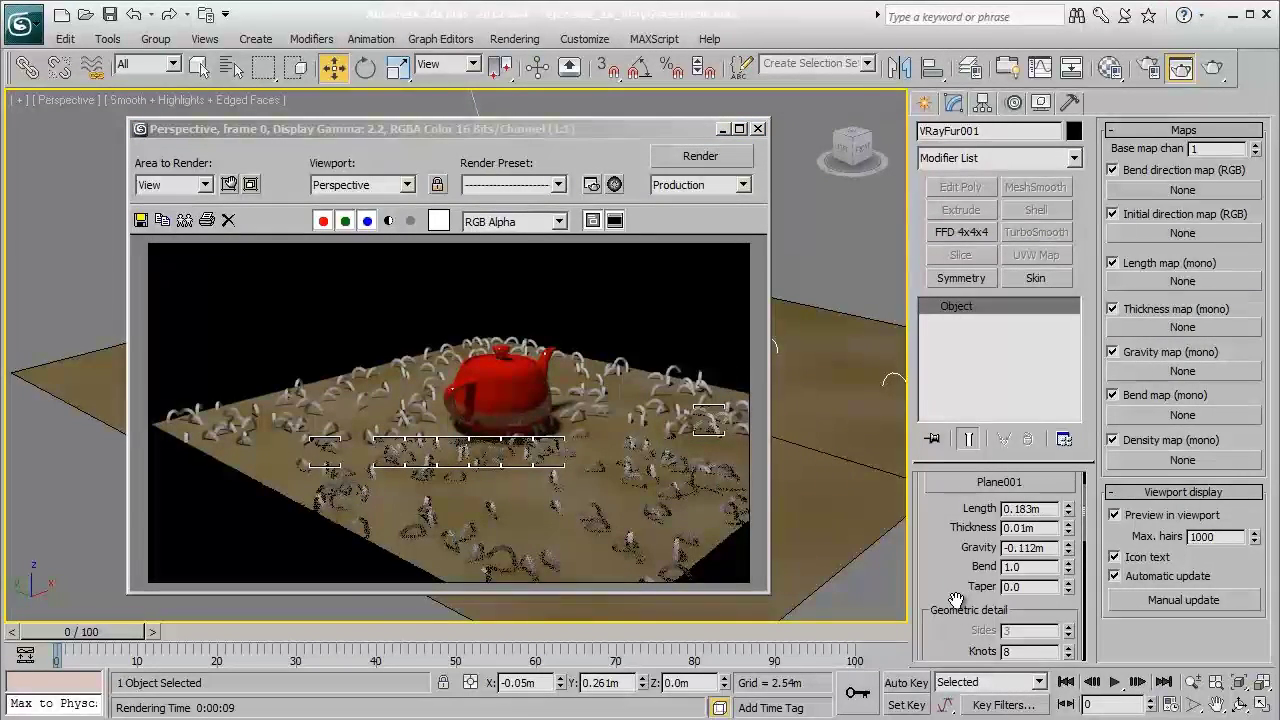
- Raise the grass's Per area distribution to cover the ground plane densely and render the Perspective view again
{"action": "left_click_drag", "start_coordinate": [956, 600], "coordinate": [954, 373]}
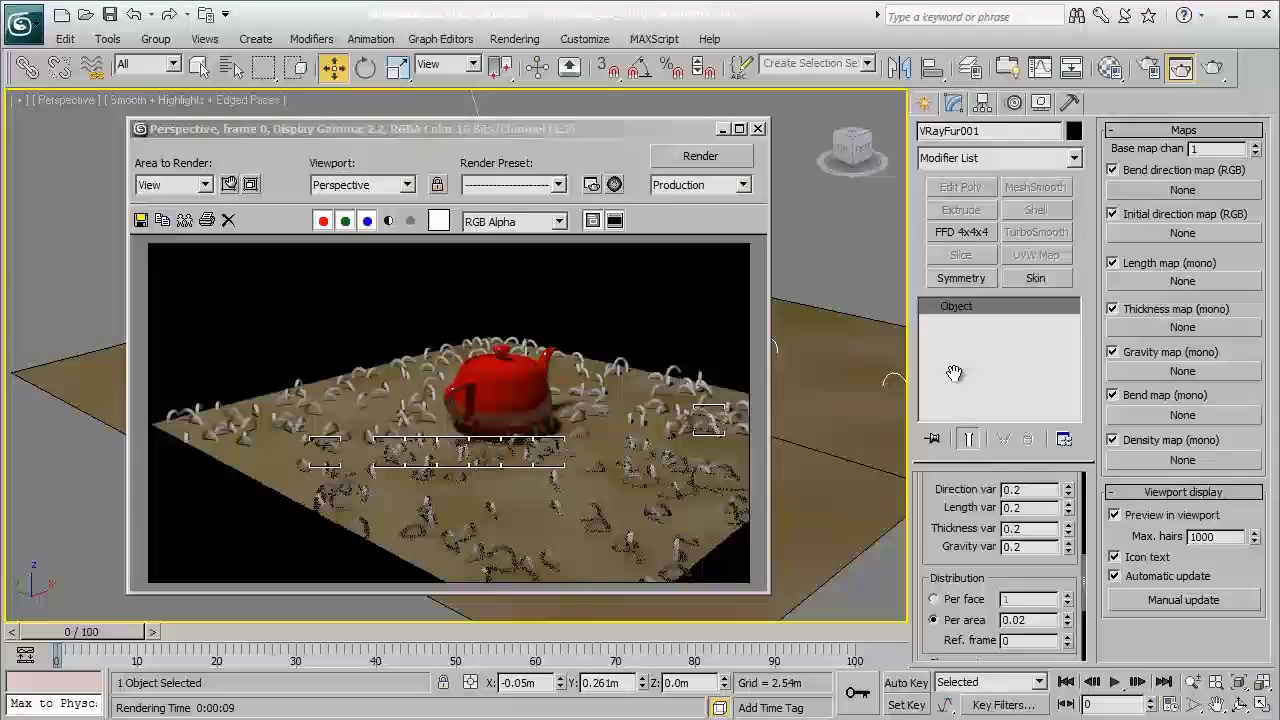
{"action": "scroll", "coordinate": [997, 548], "scroll_direction": "down", "scroll_amount": 1}
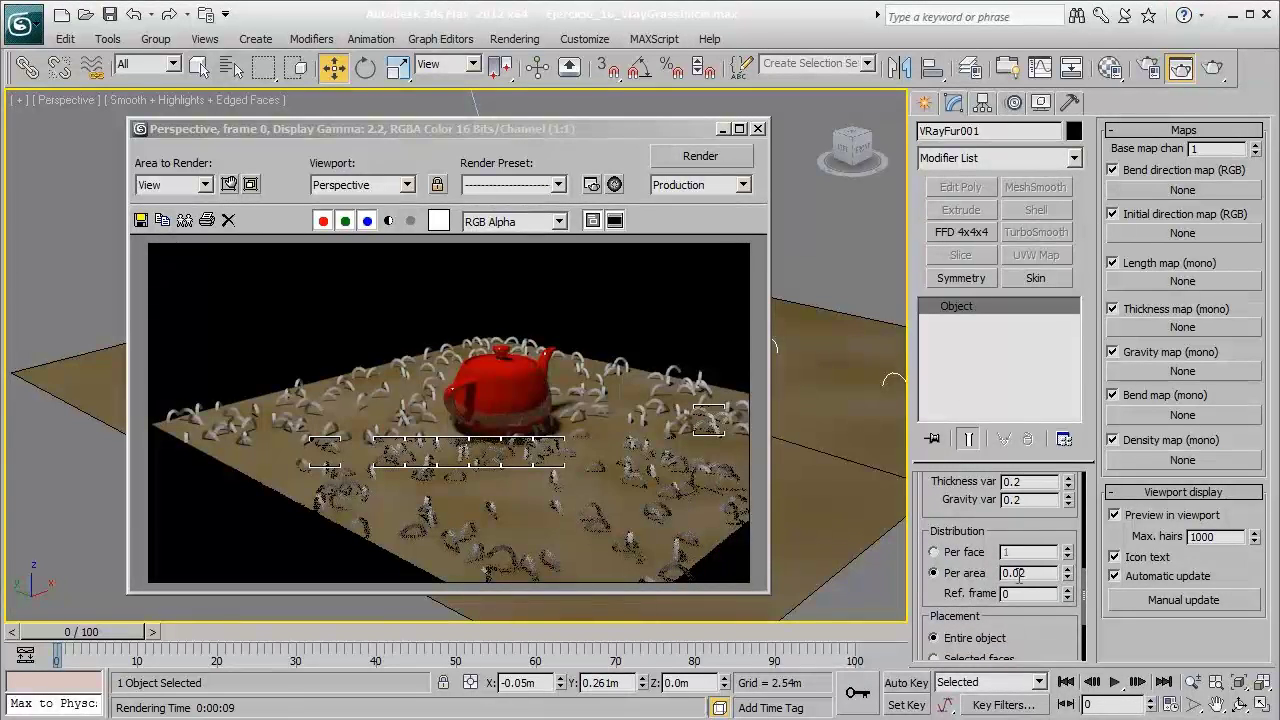
{"action": "left_click", "coordinate": [727, 162]}
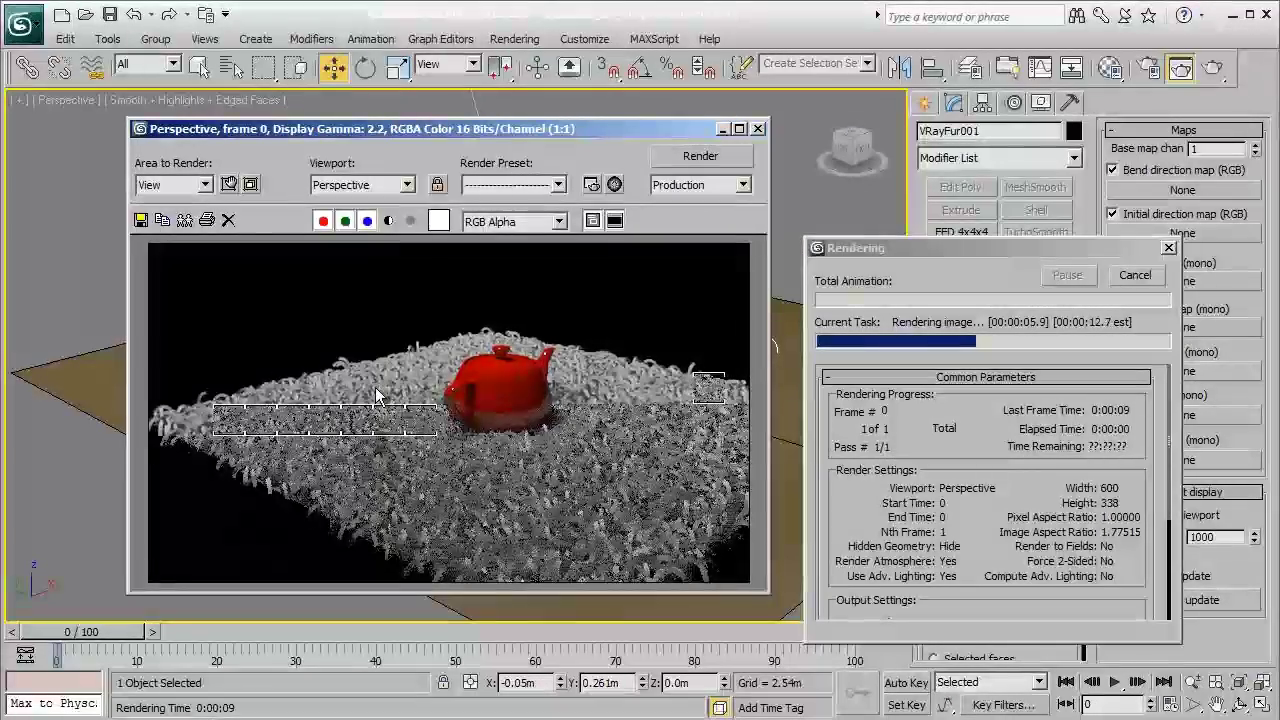
- Name an unused material slot Grama and convert its material to VRayMtl
{"action": "scroll", "coordinate": [375, 395], "scroll_direction": "up", "scroll_amount": 1}
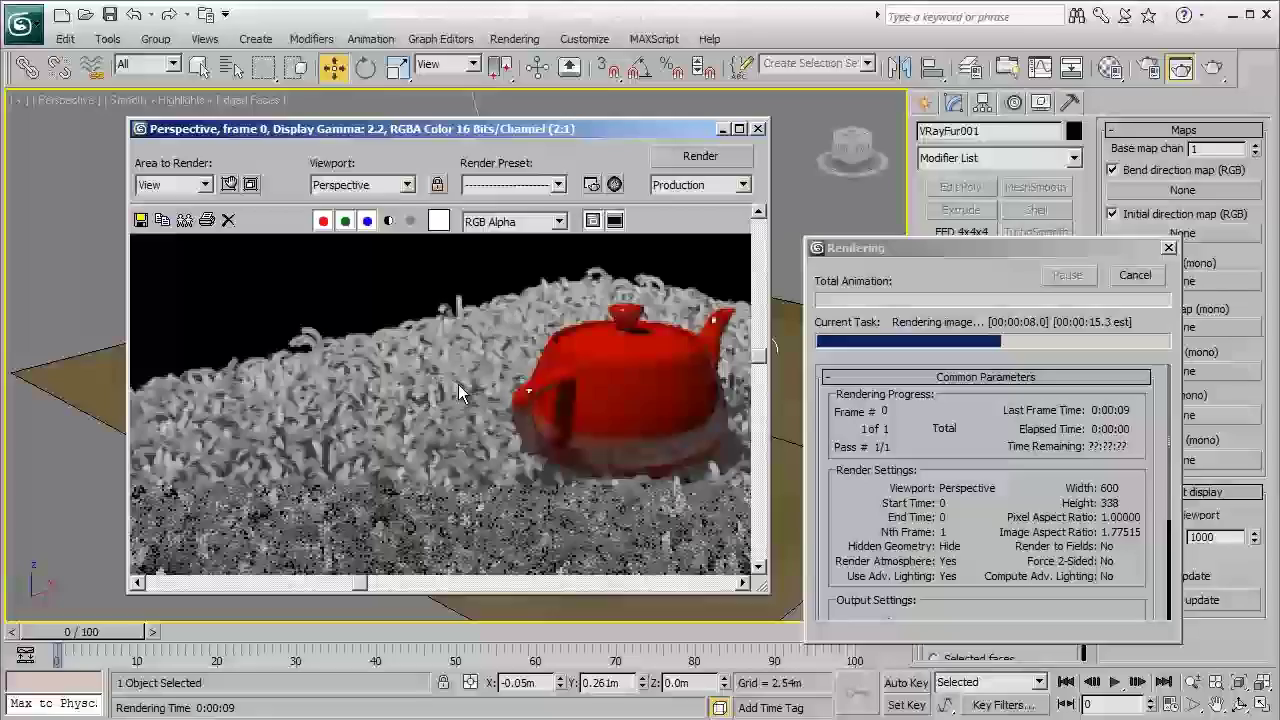
{"action": "scroll", "coordinate": [459, 392], "scroll_direction": "down", "scroll_amount": 1}
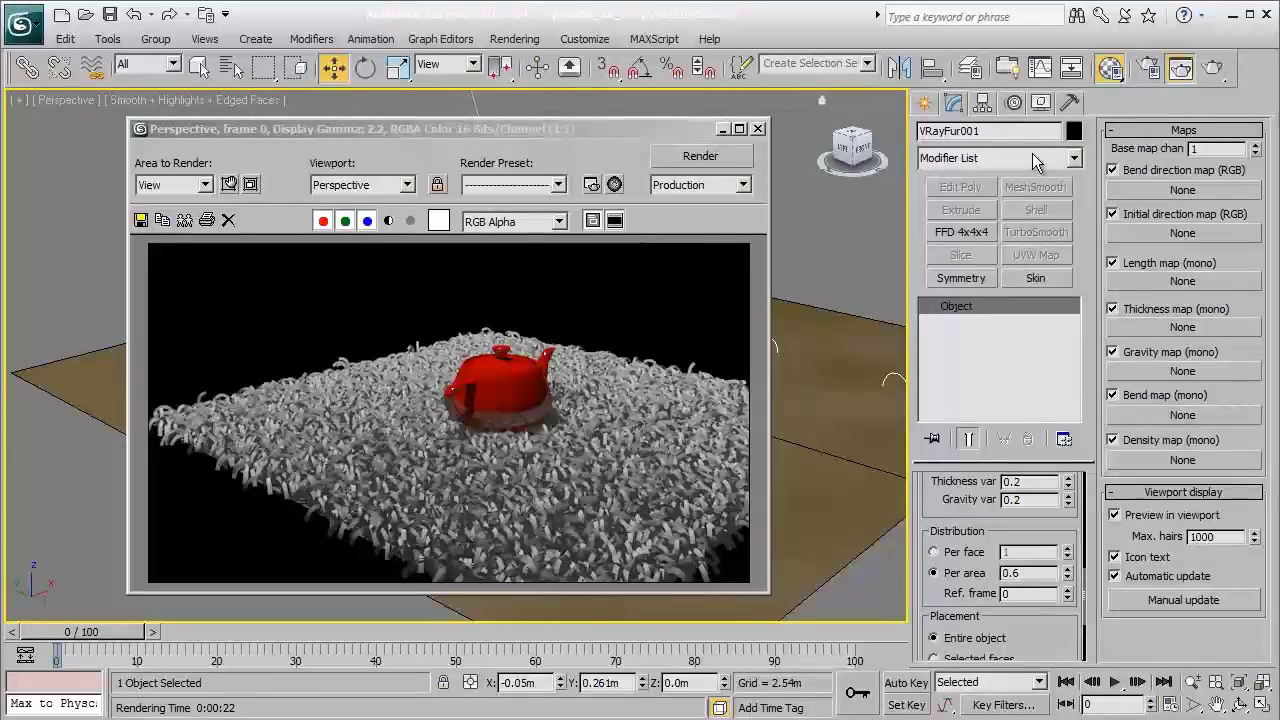
{"action": "key", "text": "m"}
{"action": "left_click", "coordinate": [851, 82]}
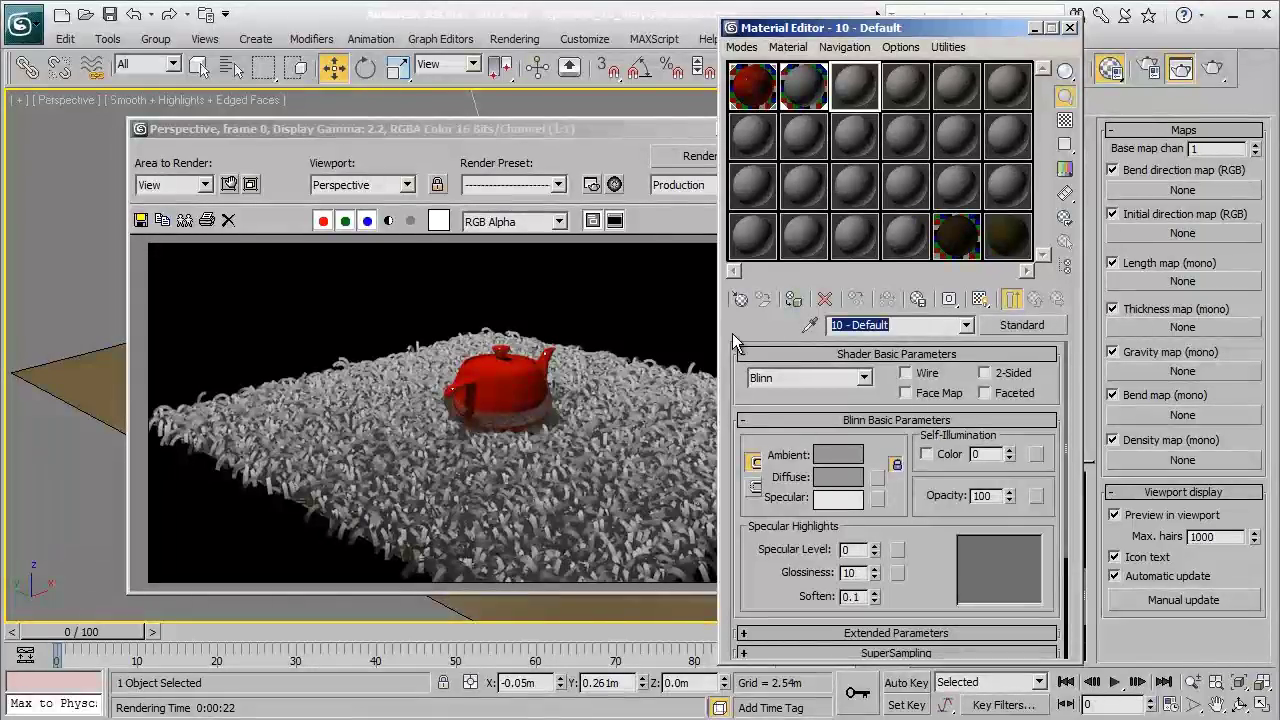
{"action": "type", "text": "Gram"}
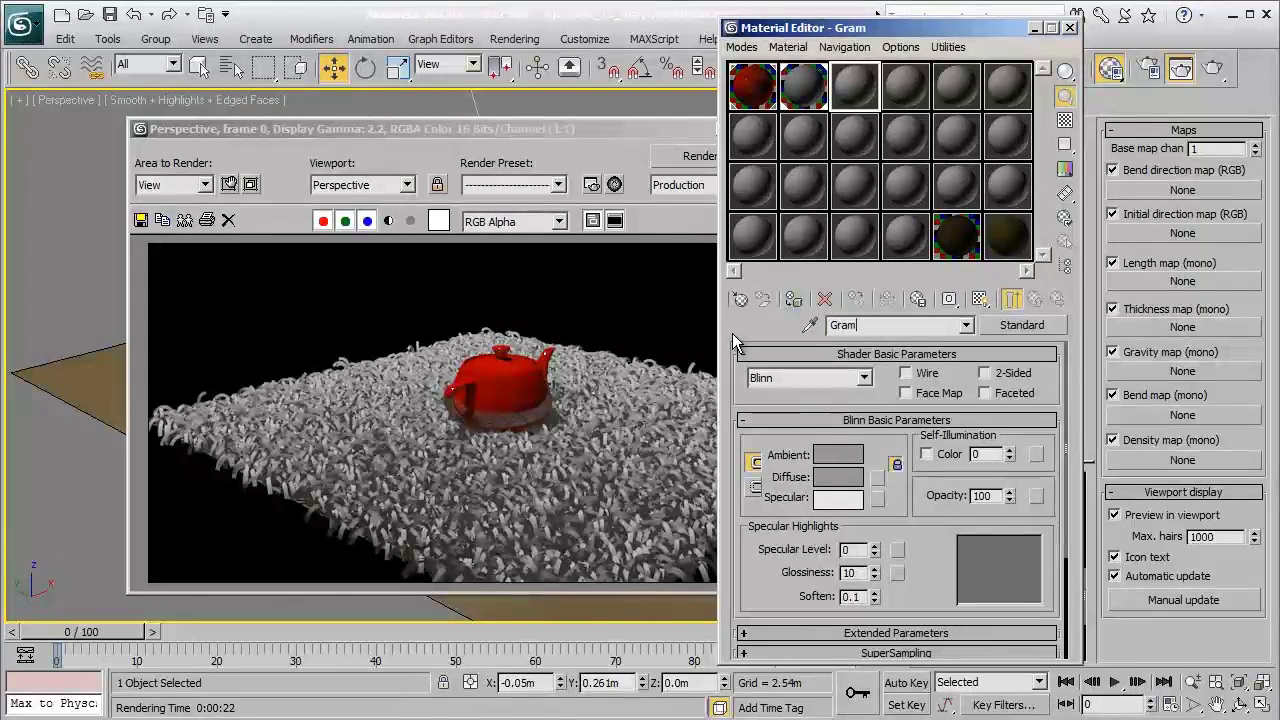
{"action": "type", "text": "a"}
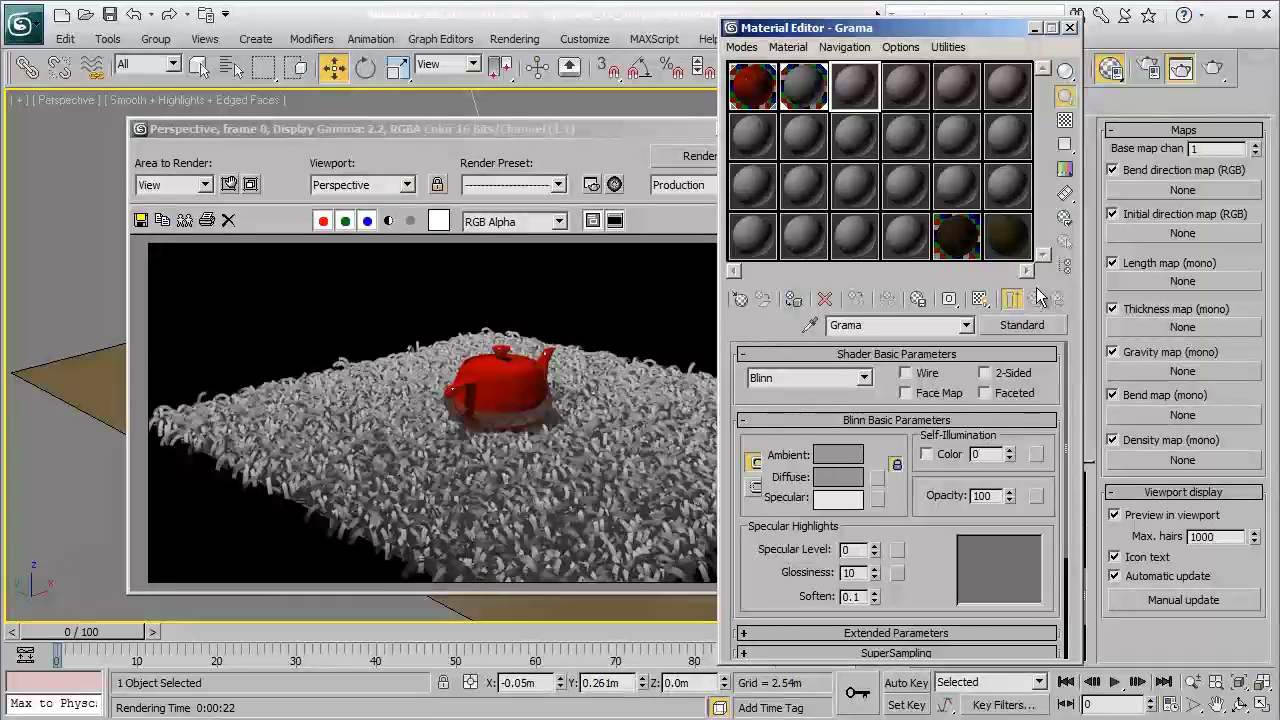
{"action": "left_click", "coordinate": [1021, 325]}
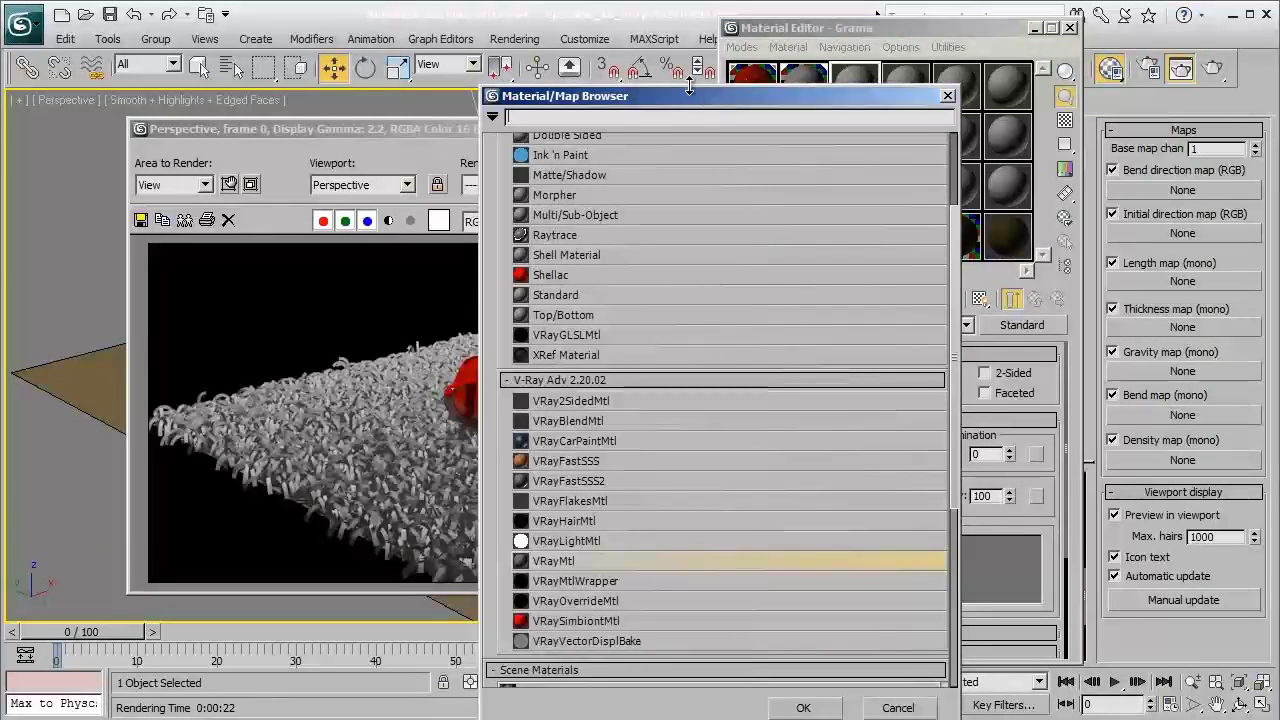
{"action": "left_click_drag", "start_coordinate": [696, 100], "coordinate": [660, 48]}
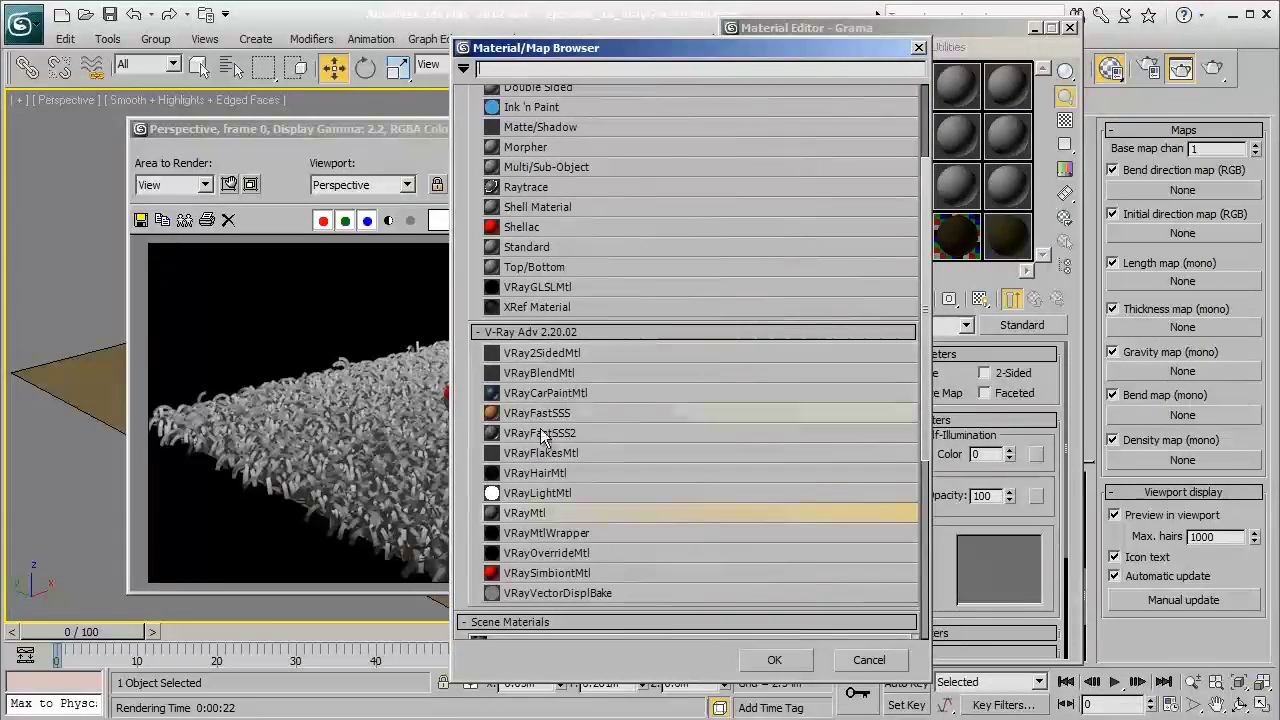
{"action": "double_click", "coordinate": [540, 513]}
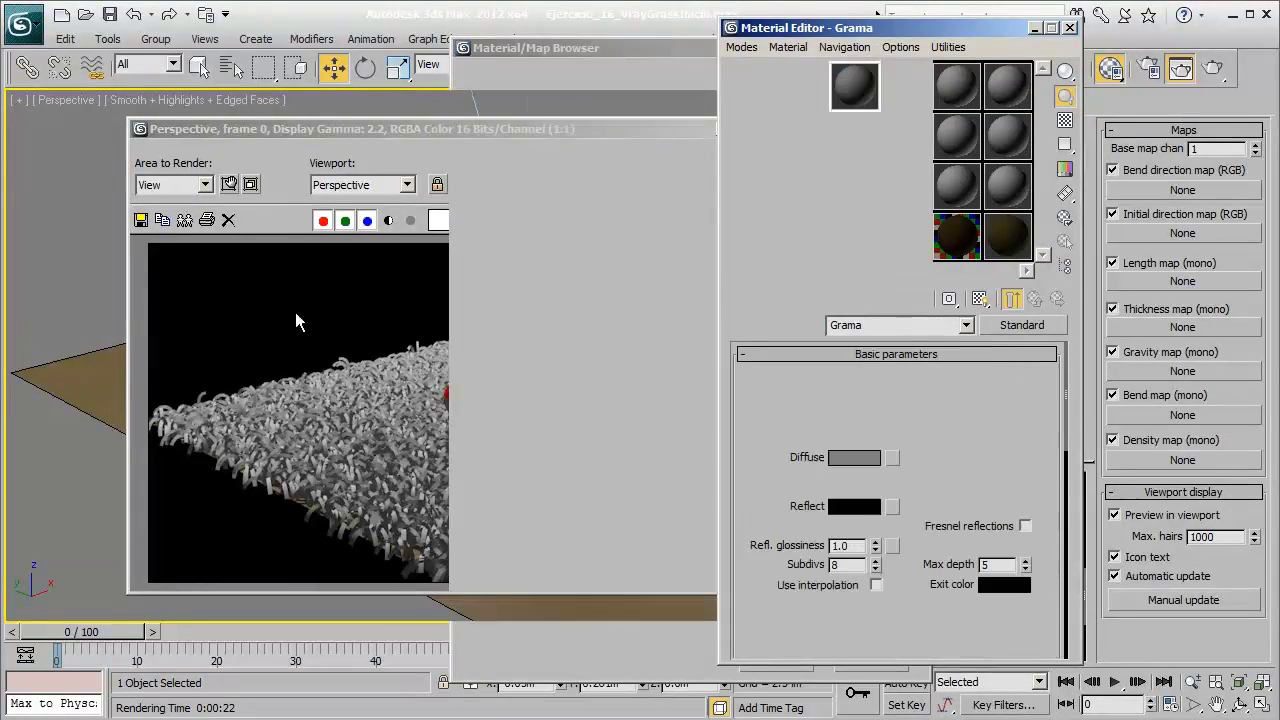
- Set the Grama material's diffuse color to a dark green with RGB 0, 128, 6
{"action": "left_click", "coordinate": [855, 457]}
{"action": "left_click", "coordinate": [455, 127]}
{"action": "left_click_drag", "start_coordinate": [586, 200], "coordinate": [586, 124]}
{"action": "left_click_drag", "start_coordinate": [722, 221], "coordinate": [700, 221]}
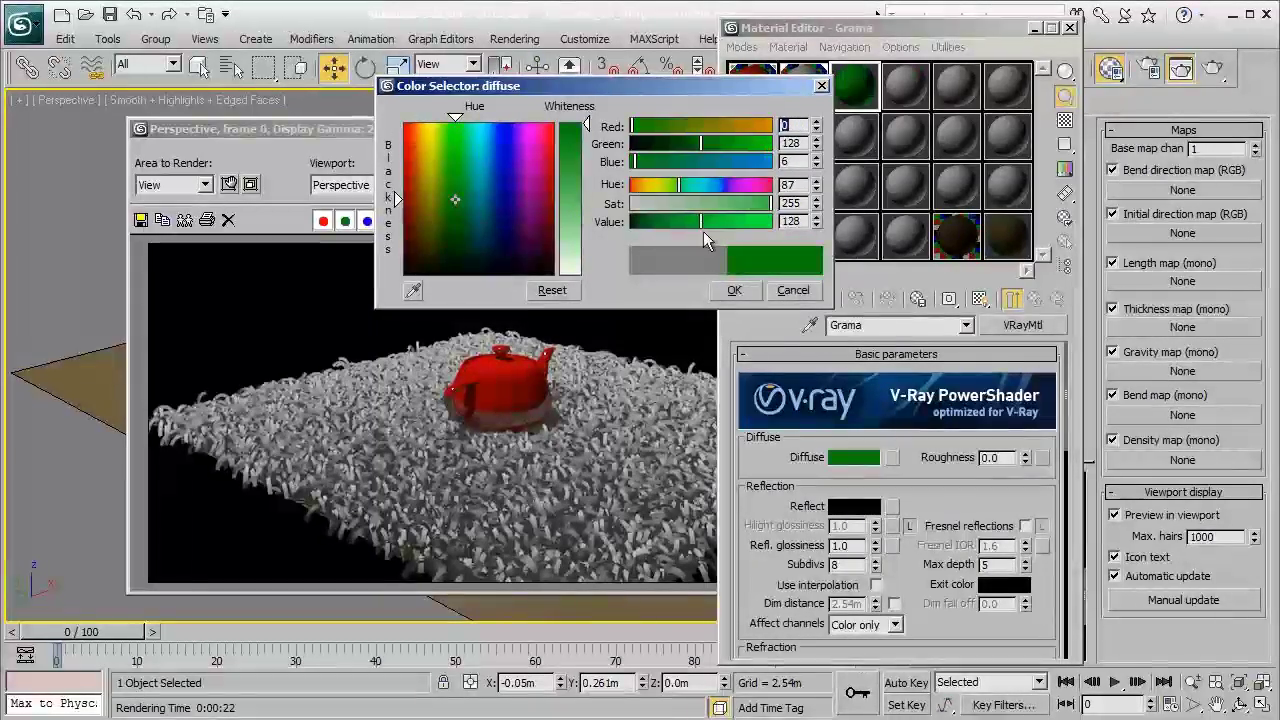
{"action": "left_click", "coordinate": [734, 290]}
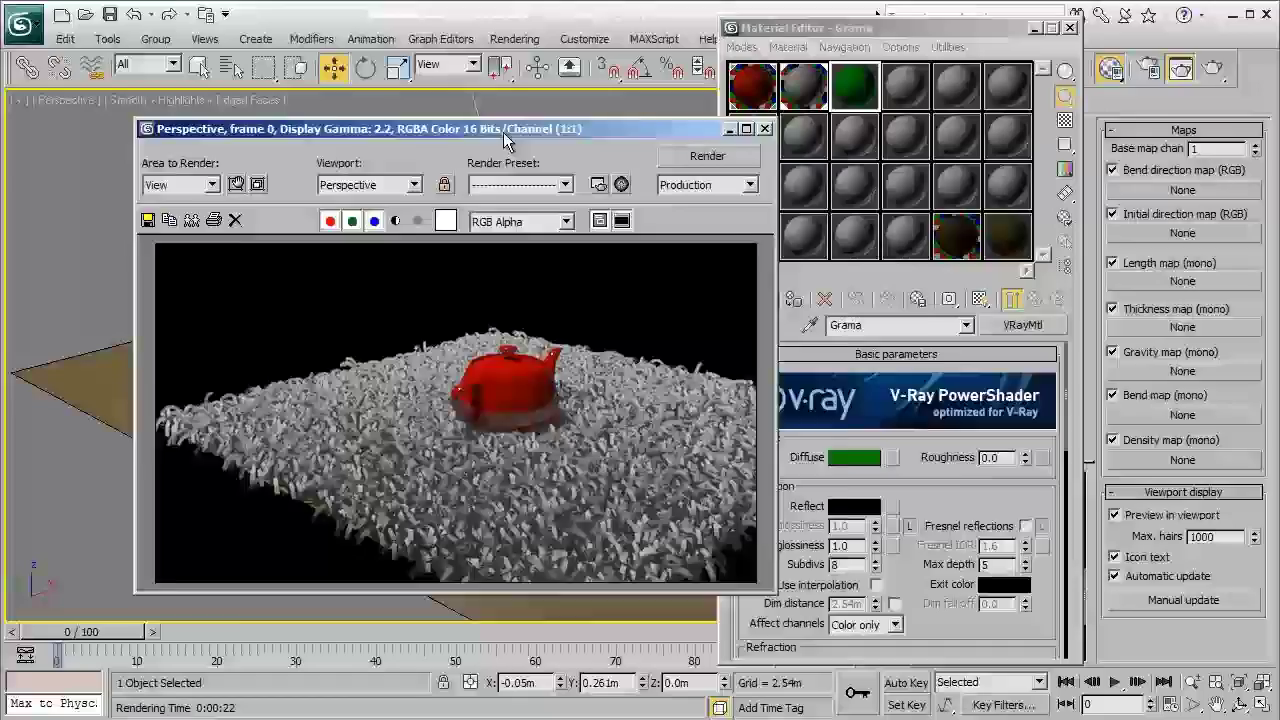
- Assign the Grama material to the fur and run a partial test render of the Perspective view
{"action": "left_click_drag", "start_coordinate": [503, 132], "coordinate": [878, 231]}
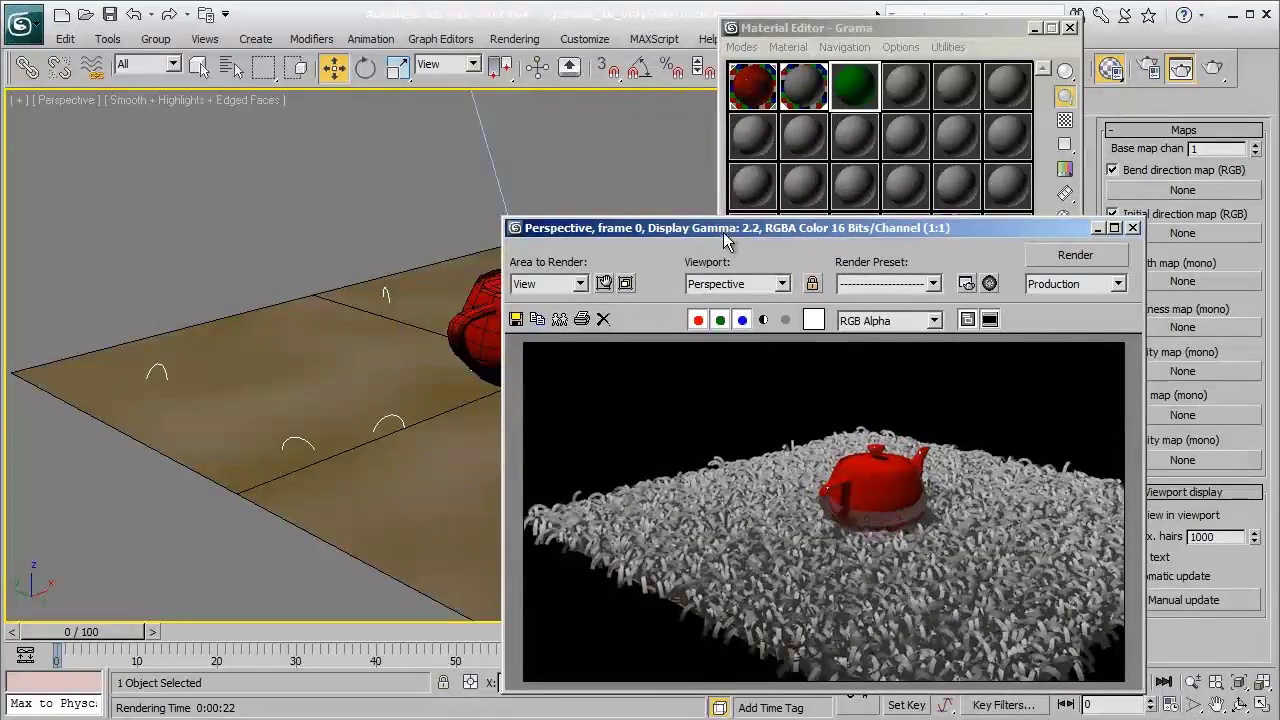
{"action": "left_click_drag", "start_coordinate": [723, 232], "coordinate": [334, 155]}
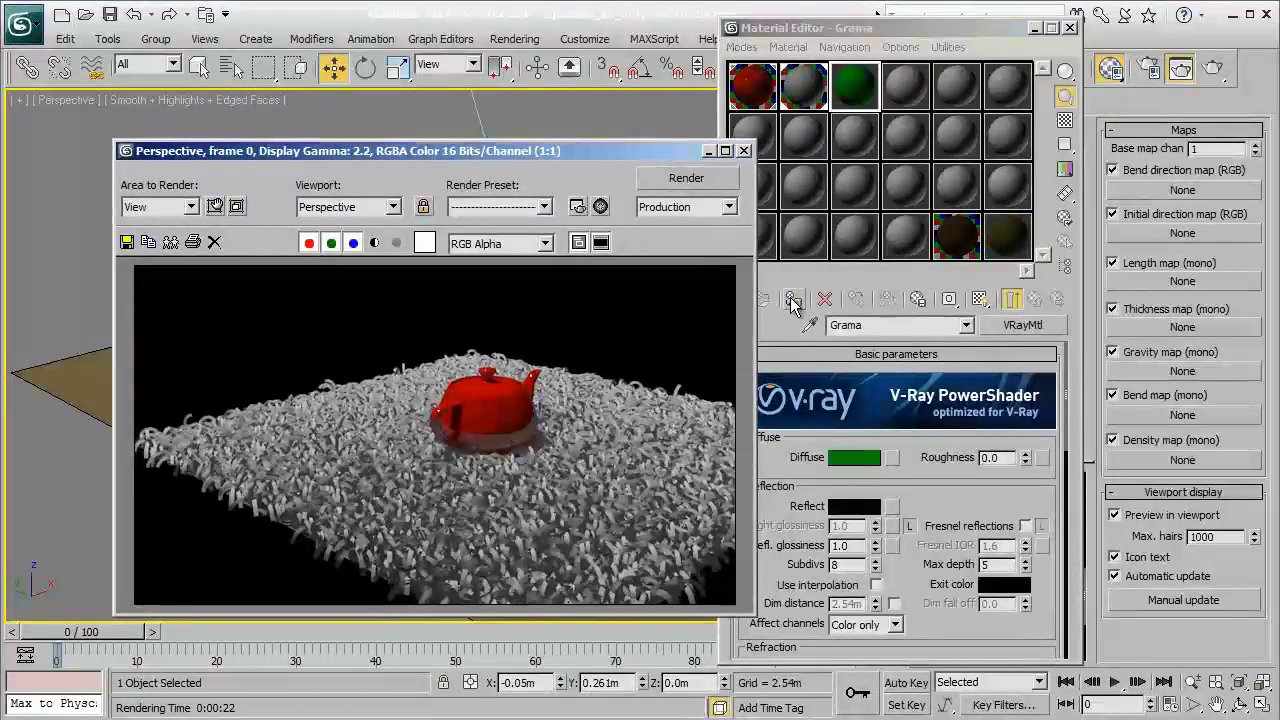
{"action": "left_click", "coordinate": [683, 179]}
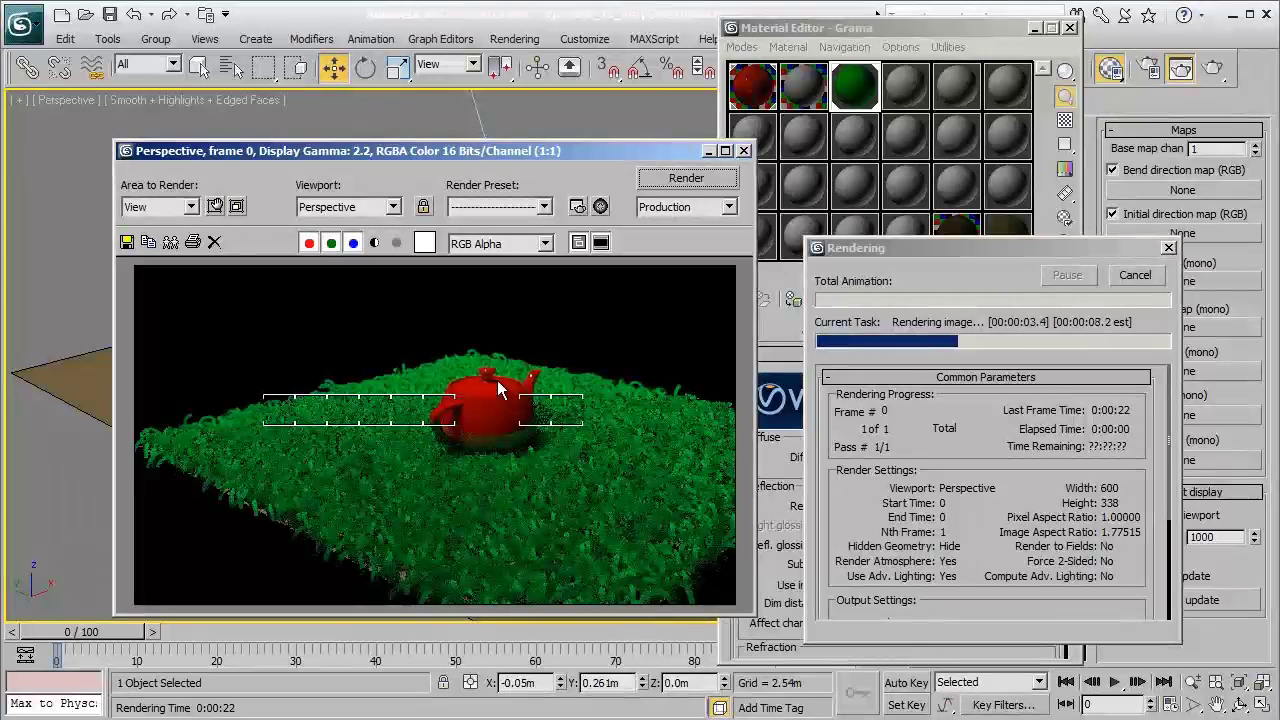
{"action": "left_click", "coordinate": [1136, 277]}
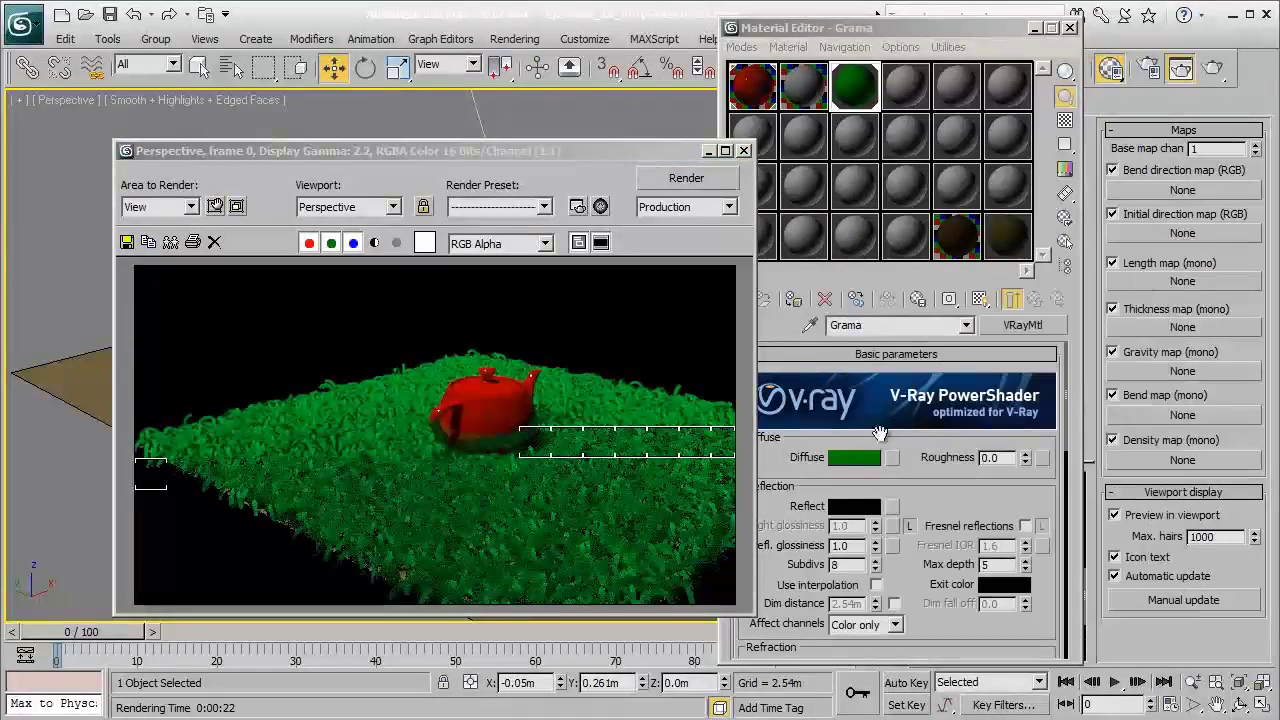
- Change Grama's diffuse color to a neutral gray with RGB 153, 153, 153 and check it with a partial test render
{"action": "left_click", "coordinate": [853, 457]}
{"action": "left_click_drag", "start_coordinate": [506, 189], "coordinate": [432, 270]}
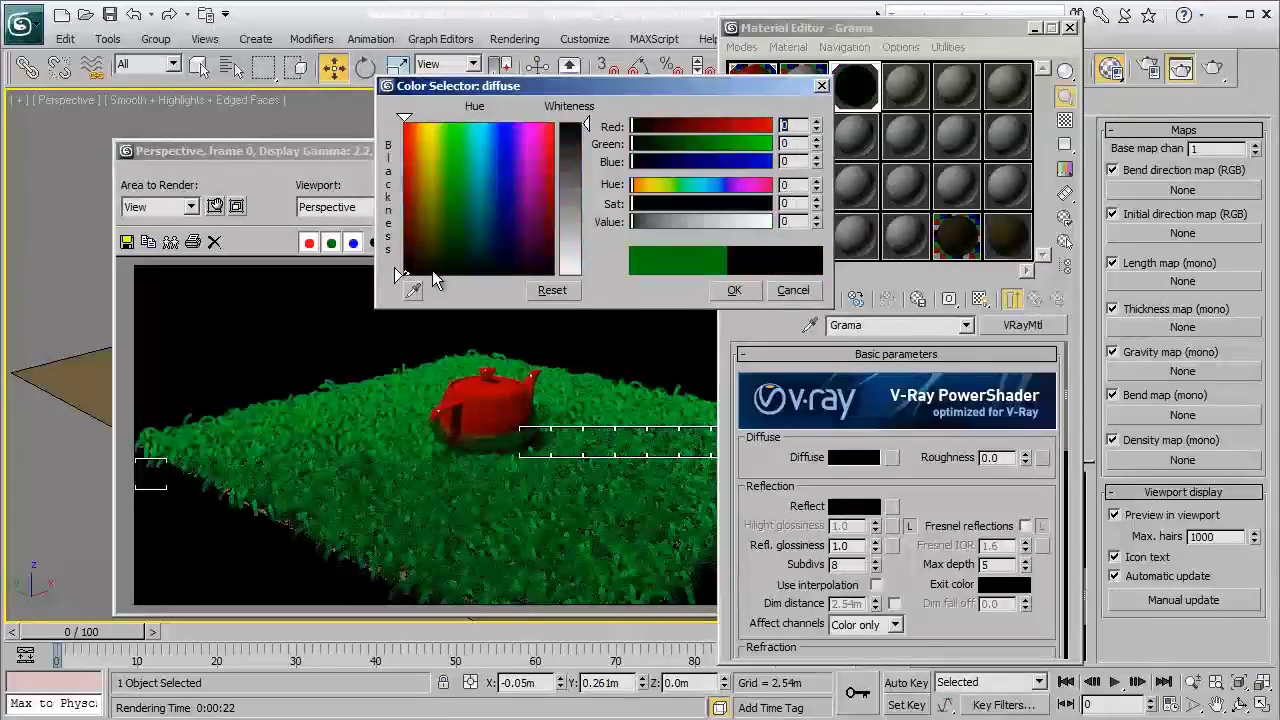
{"action": "left_click_drag", "start_coordinate": [585, 123], "coordinate": [581, 215]}
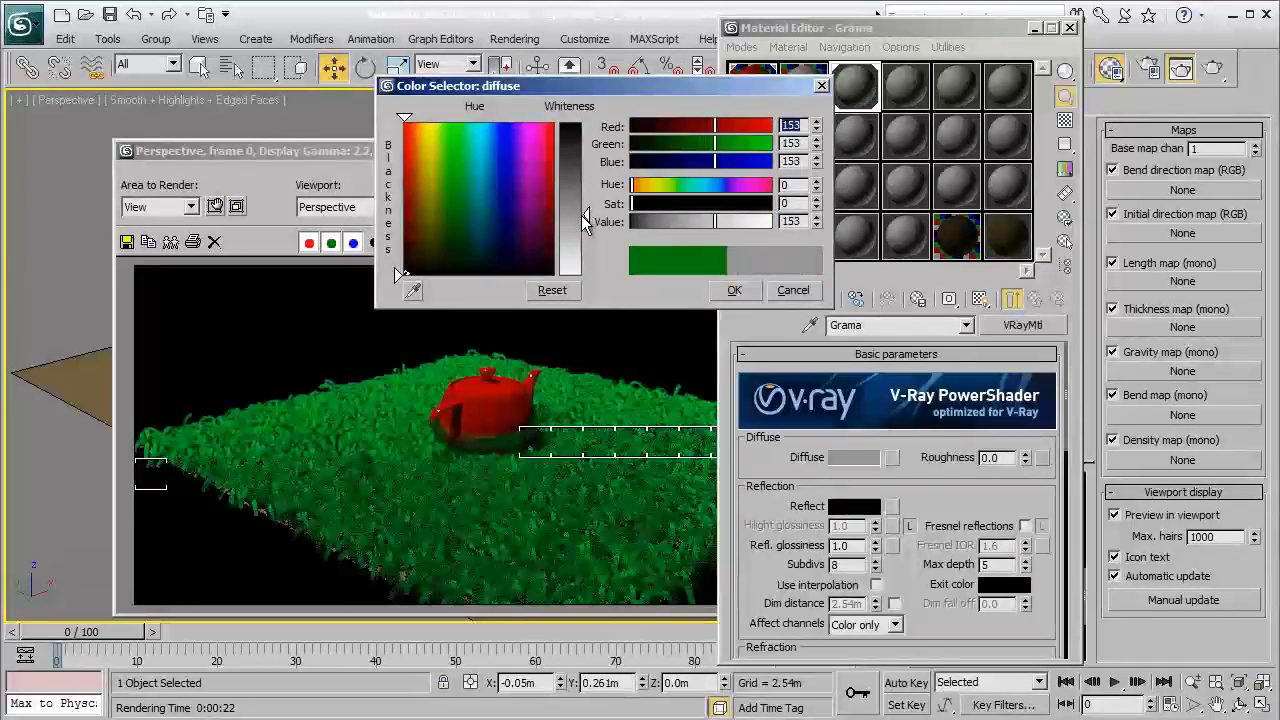
{"action": "left_click", "coordinate": [735, 290]}
{"action": "left_click", "coordinate": [686, 177]}
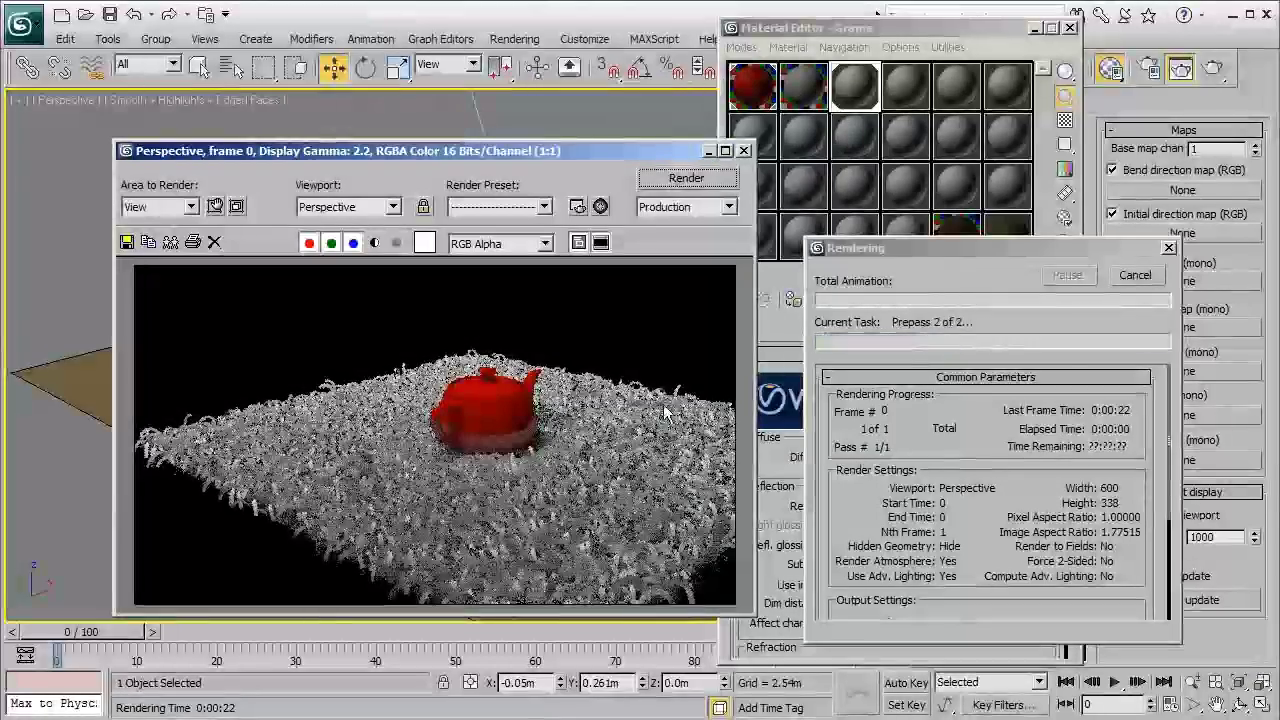
{"action": "left_click", "coordinate": [1132, 278]}
- Turn on the Grama sample's background, then dismiss the Material Editor and minimize the render window
{"action": "left_click", "coordinate": [860, 90]}
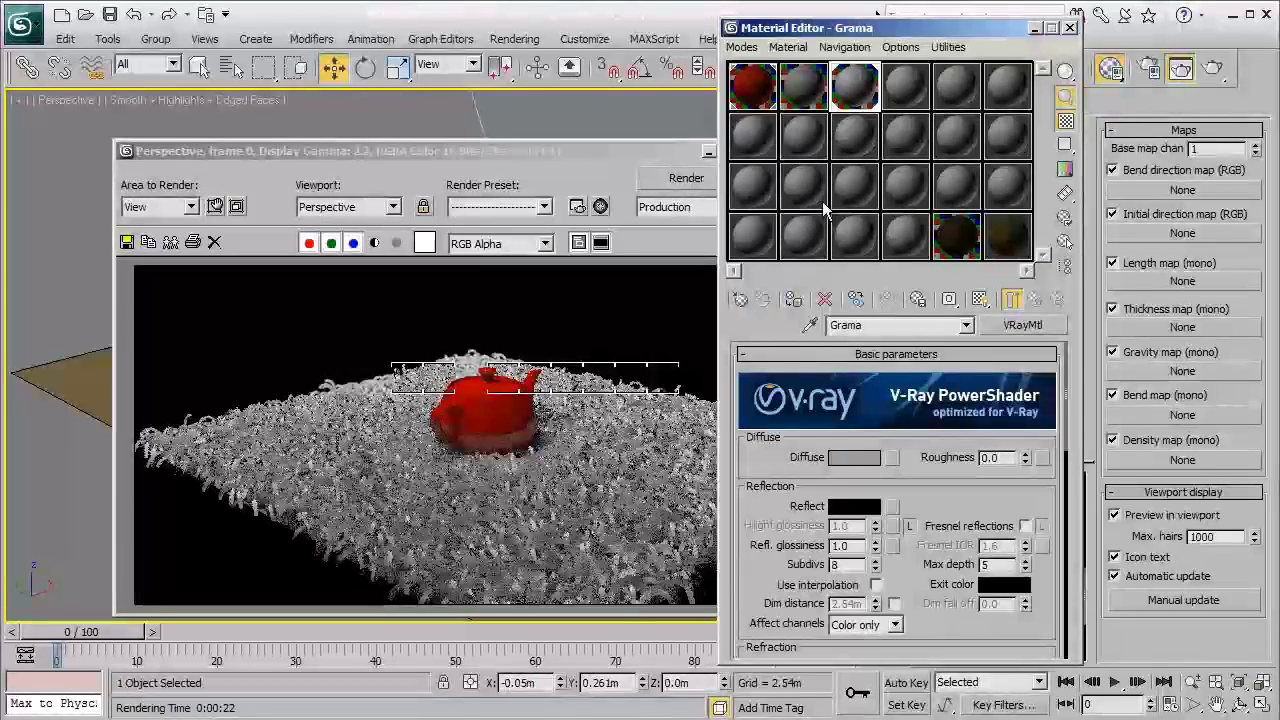
{"action": "left_click", "coordinate": [1071, 31]}
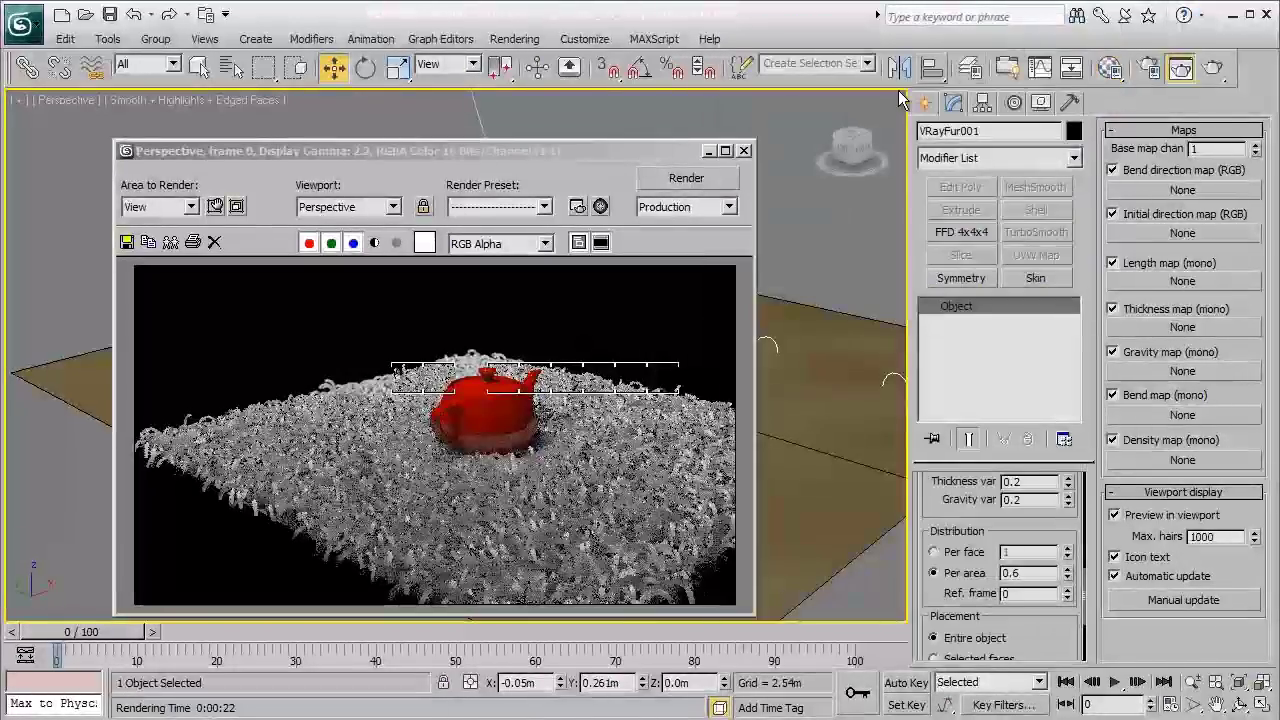
{"action": "left_click", "coordinate": [708, 151]}
- Raise the fur's Gravity to about 0.067 m and inspect the strands around the teapot
{"action": "middle_click_drag", "start_coordinate": [429, 420], "coordinate": [432, 408]}
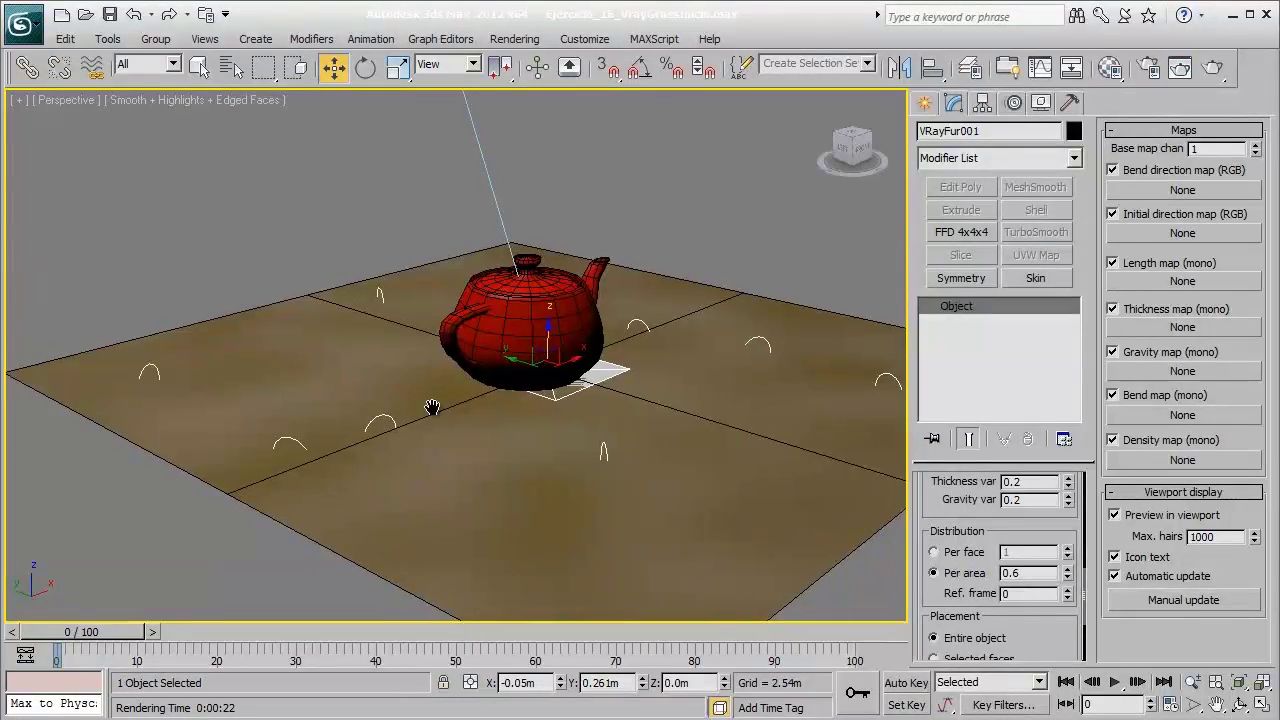
{"action": "scroll", "coordinate": [450, 418], "scroll_direction": "down", "scroll_amount": 2}
{"action": "scroll", "coordinate": [480, 429], "scroll_direction": "up", "scroll_amount": 5}
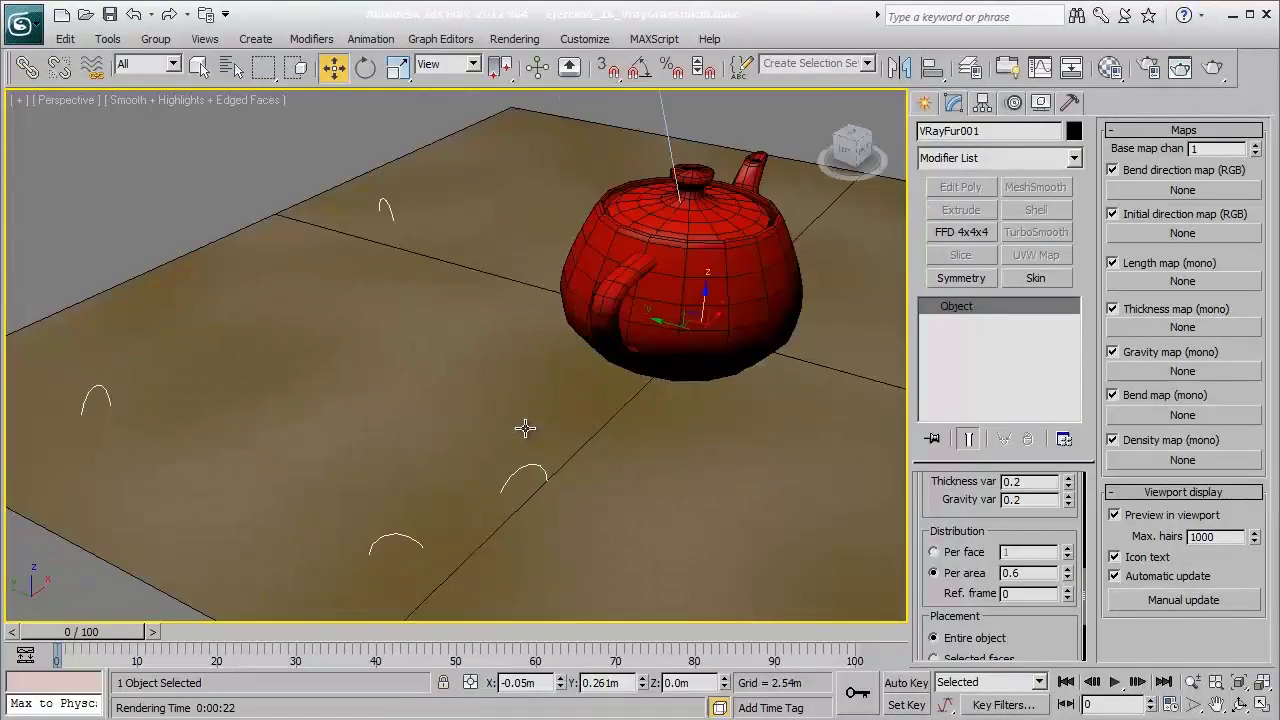
{"action": "mouse_move", "coordinate": [525, 428]}
{"action": "middle_mouse_down", "text": "alt"}
{"action": "mouse_move", "coordinate": [500, 417]}
{"action": "mouse_move", "coordinate": [526, 406]}
{"action": "middle_mouse_up", "text": "alt"}
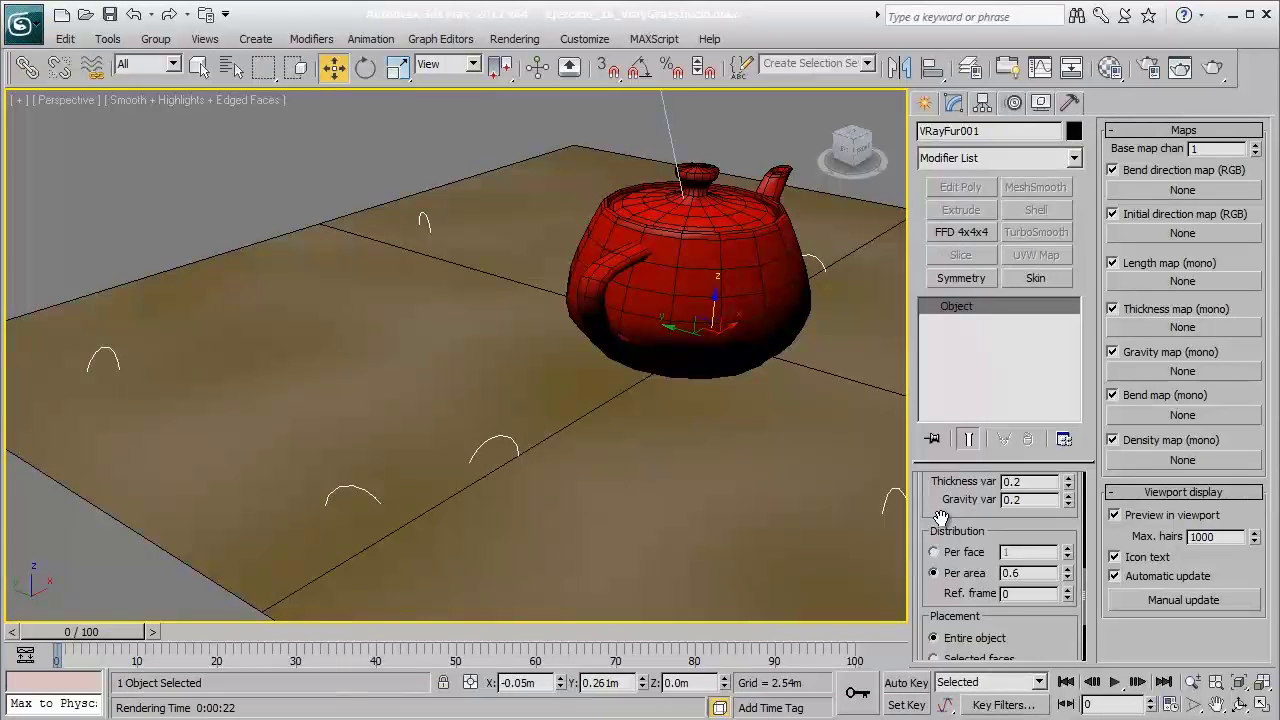
{"action": "left_click_drag", "start_coordinate": [941, 517], "coordinate": [960, 633]}
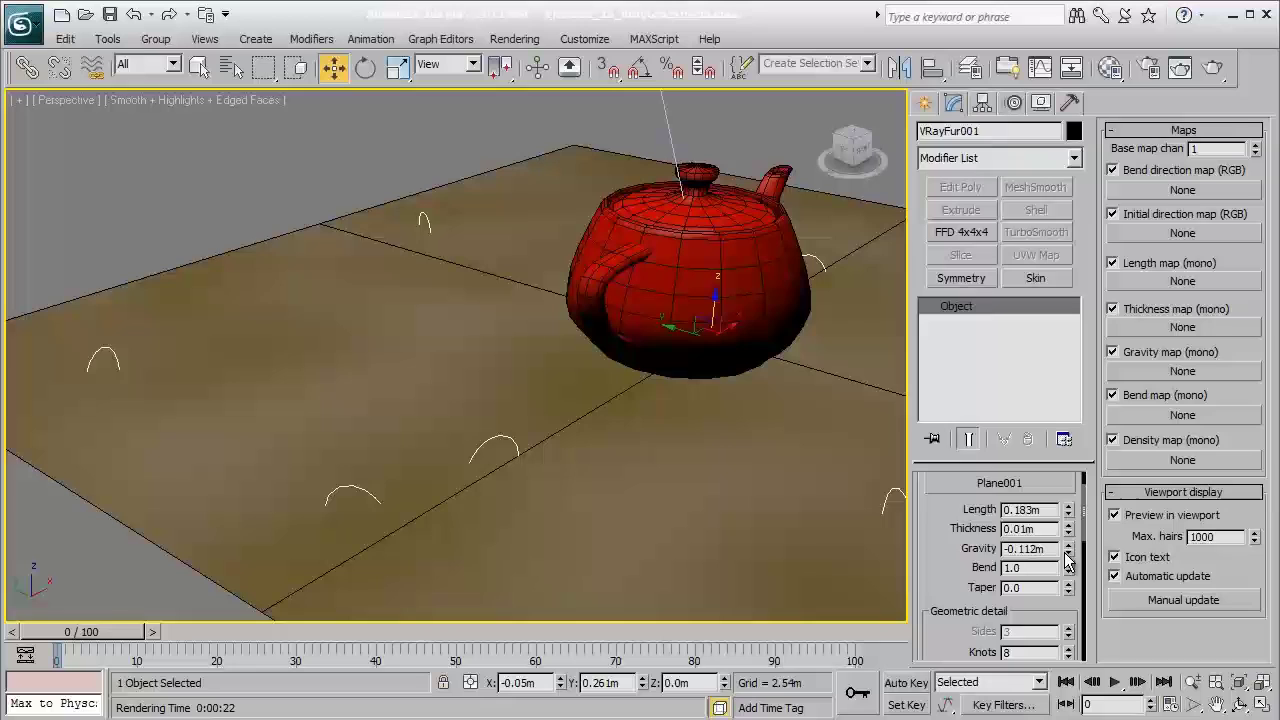
{"action": "left_click_drag", "start_coordinate": [1068, 548], "coordinate": [1062, 488]}
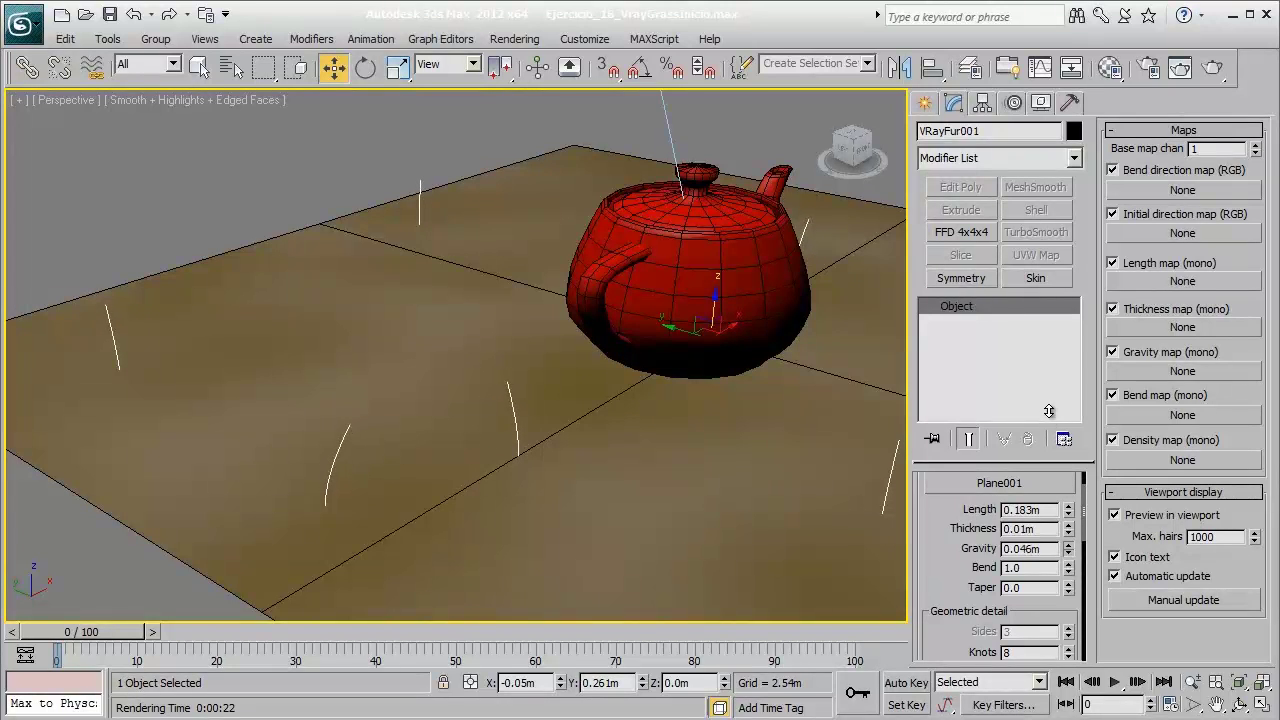
{"action": "scroll", "coordinate": [540, 386], "scroll_direction": "down", "scroll_amount": 5}
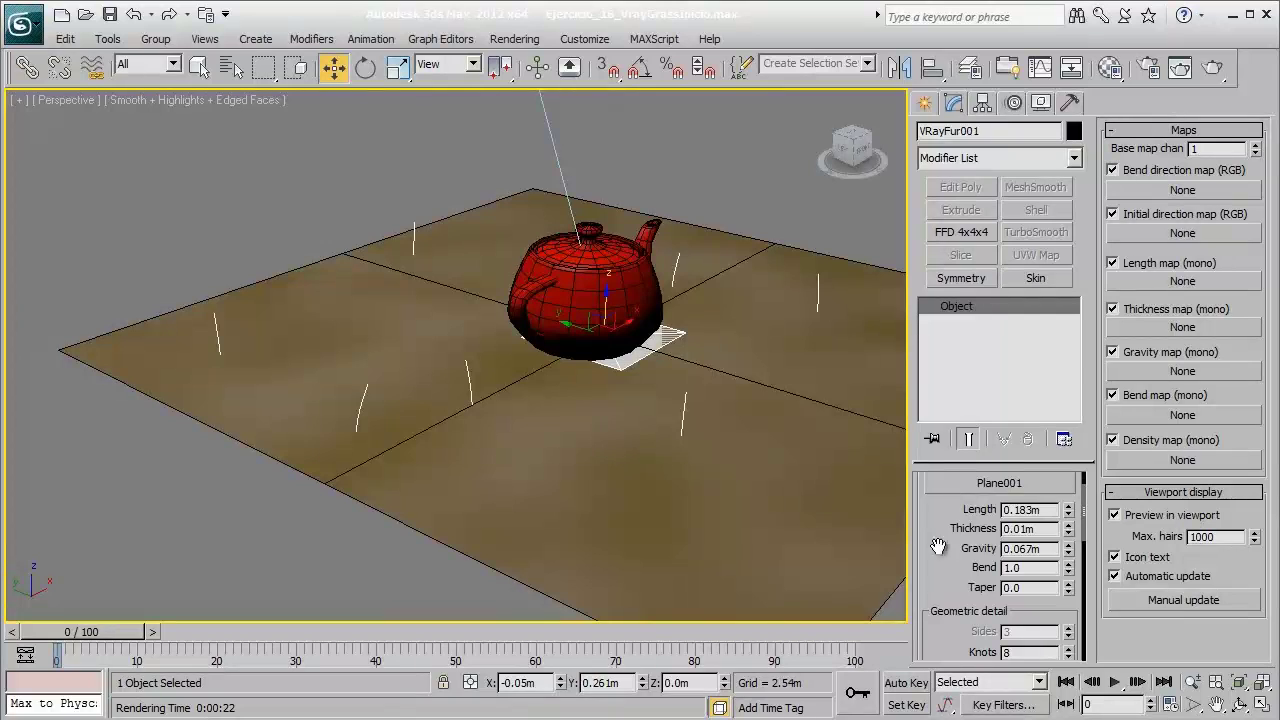
- Set the fur's Bend to about 4.456 and its Gravity to about -0.001 m
{"action": "left_click_drag", "start_coordinate": [1068, 568], "coordinate": [1259, 705]}
{"action": "left_click_drag", "start_coordinate": [1248, 521], "coordinate": [1089, 667]}
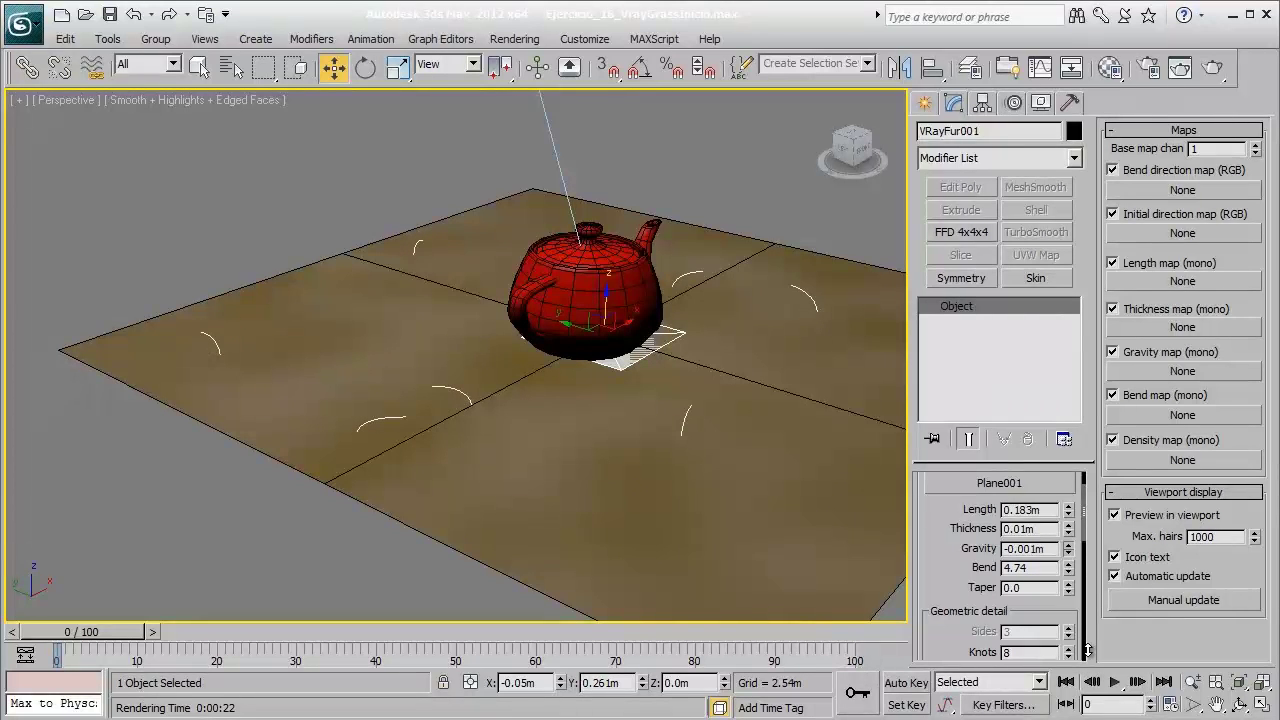
{"action": "left_click_drag", "start_coordinate": [1070, 575], "coordinate": [1068, 548]}
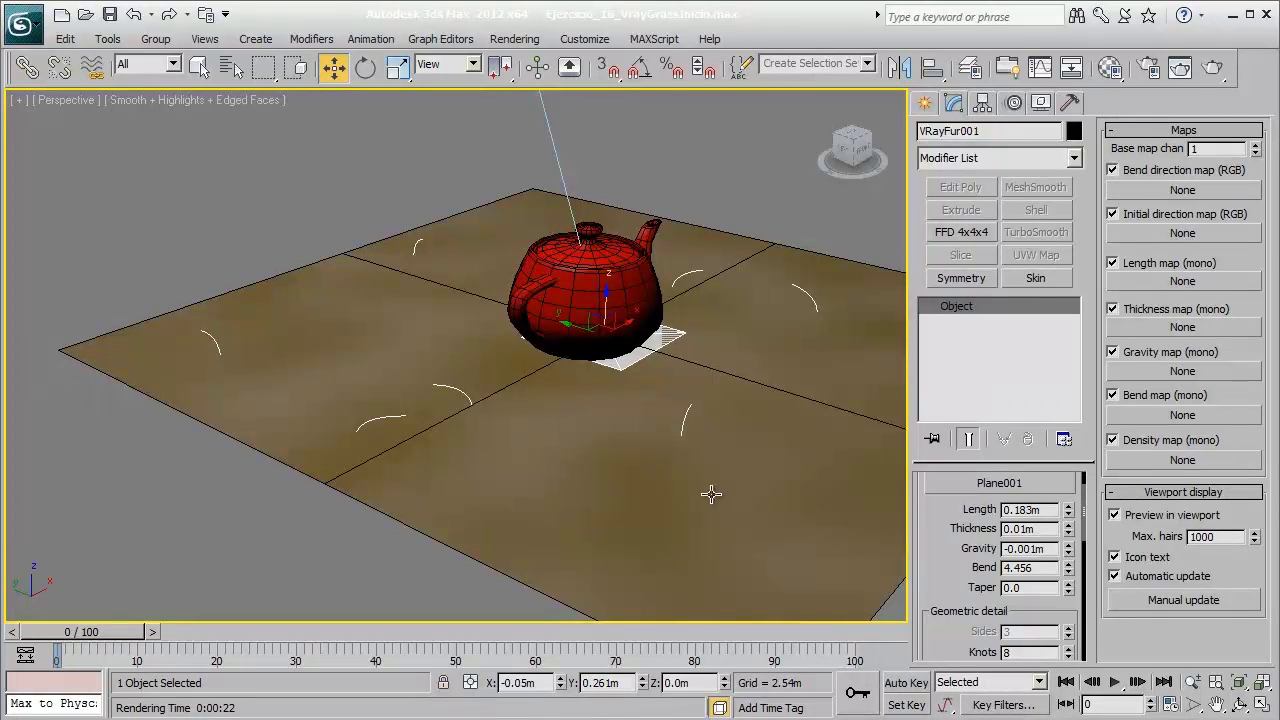
- Inspect the curved strands up close, then set the fur's Gravity to about -0.087 m and Bend to about 1.158
{"action": "scroll", "coordinate": [474, 371], "scroll_direction": "up", "scroll_amount": 3}
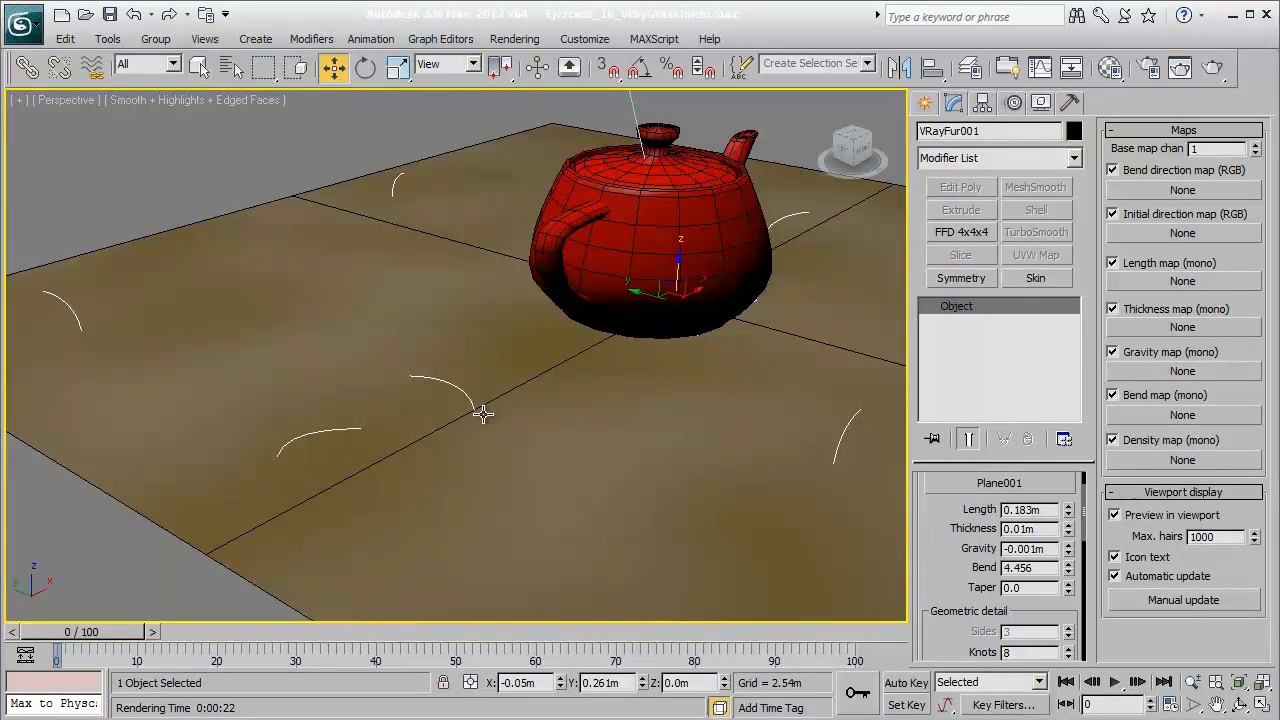
{"action": "middle_click_drag", "start_coordinate": [472, 406], "coordinate": [481, 425]}
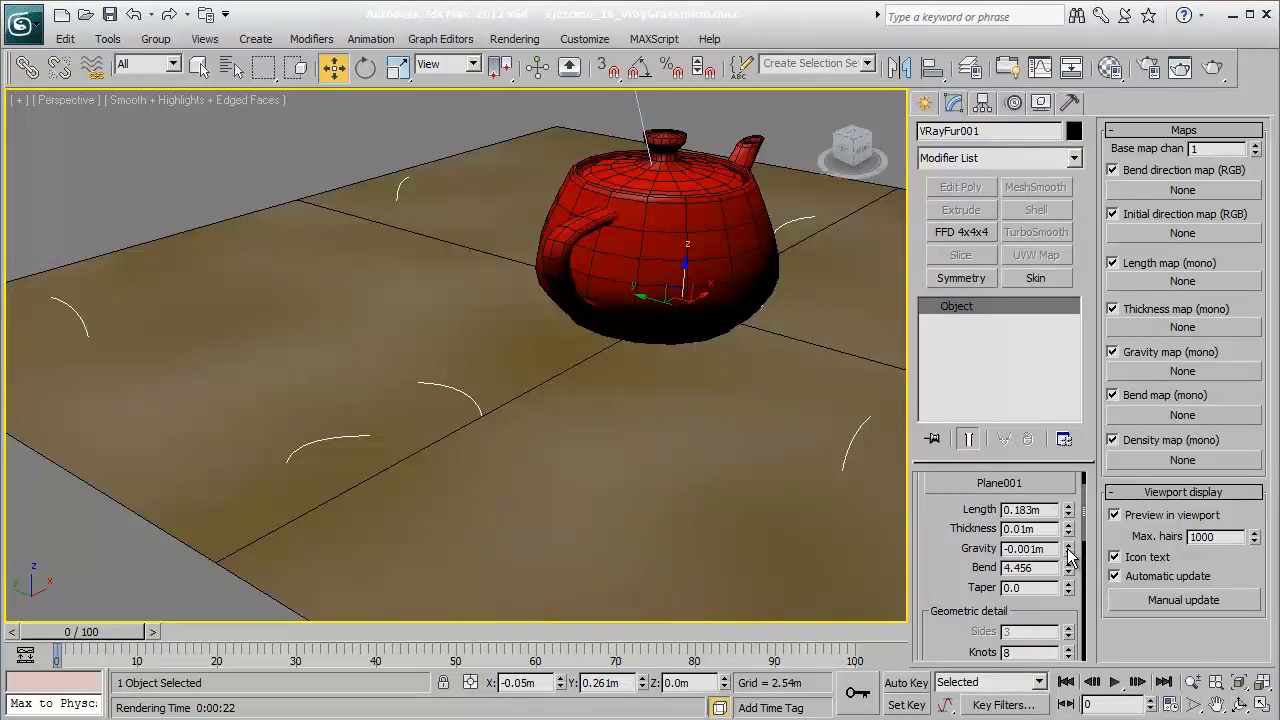
{"action": "mouse_move", "coordinate": [1068, 575]}
{"action": "left_mouse_down"}
{"action": "mouse_move", "coordinate": [1068, 556]}
{"action": "mouse_move", "coordinate": [1068, 568]}
{"action": "left_mouse_up"}
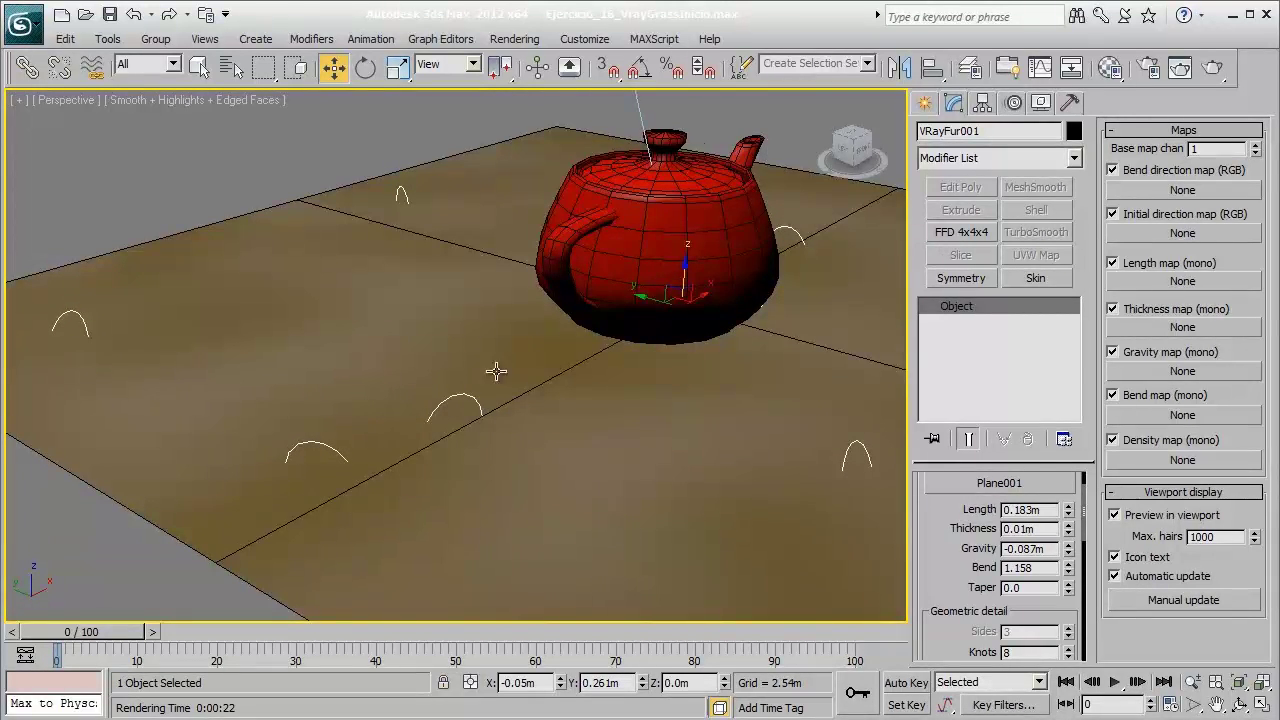
- Set the fur's Gravity to about -0.004 m and check the straighter grass with a partial Perspective test render
{"action": "mouse_move", "coordinate": [497, 371]}
{"action": "middle_mouse_down"}
{"action": "mouse_move", "coordinate": [494, 360]}
{"action": "mouse_move", "coordinate": [493, 375]}
{"action": "middle_mouse_up"}
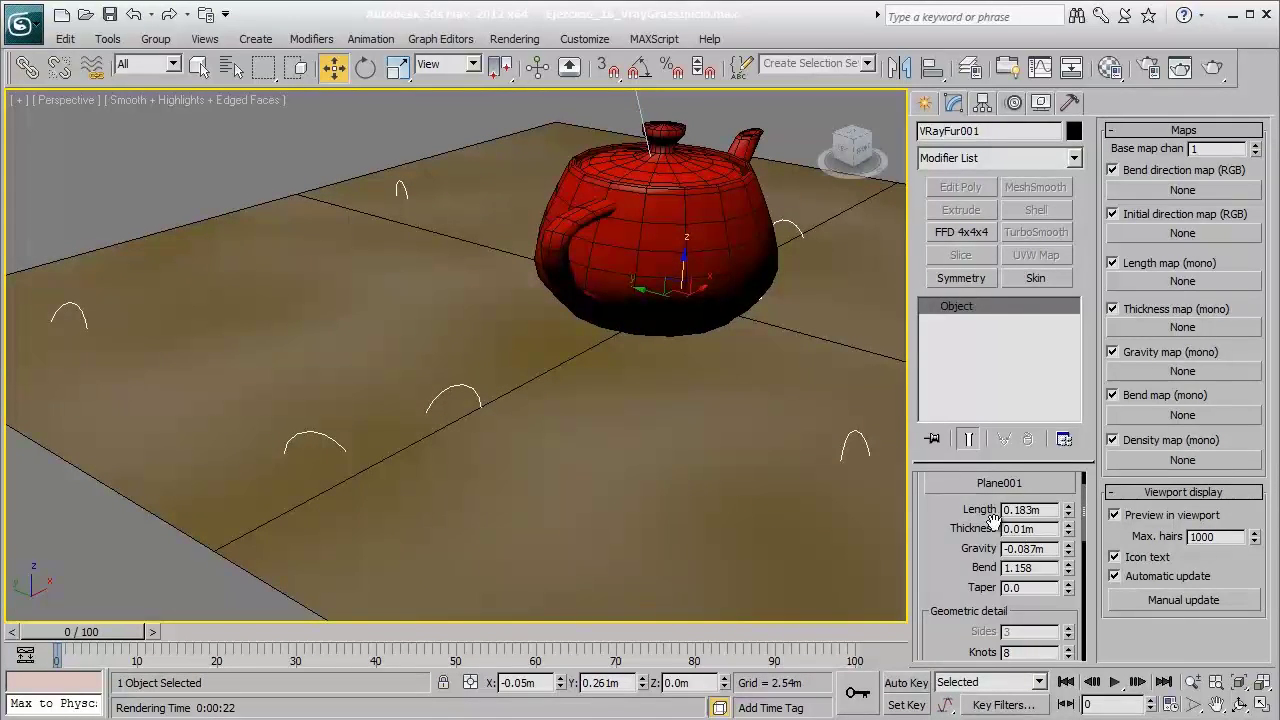
{"action": "left_click_drag", "start_coordinate": [1067, 557], "coordinate": [1053, 457]}
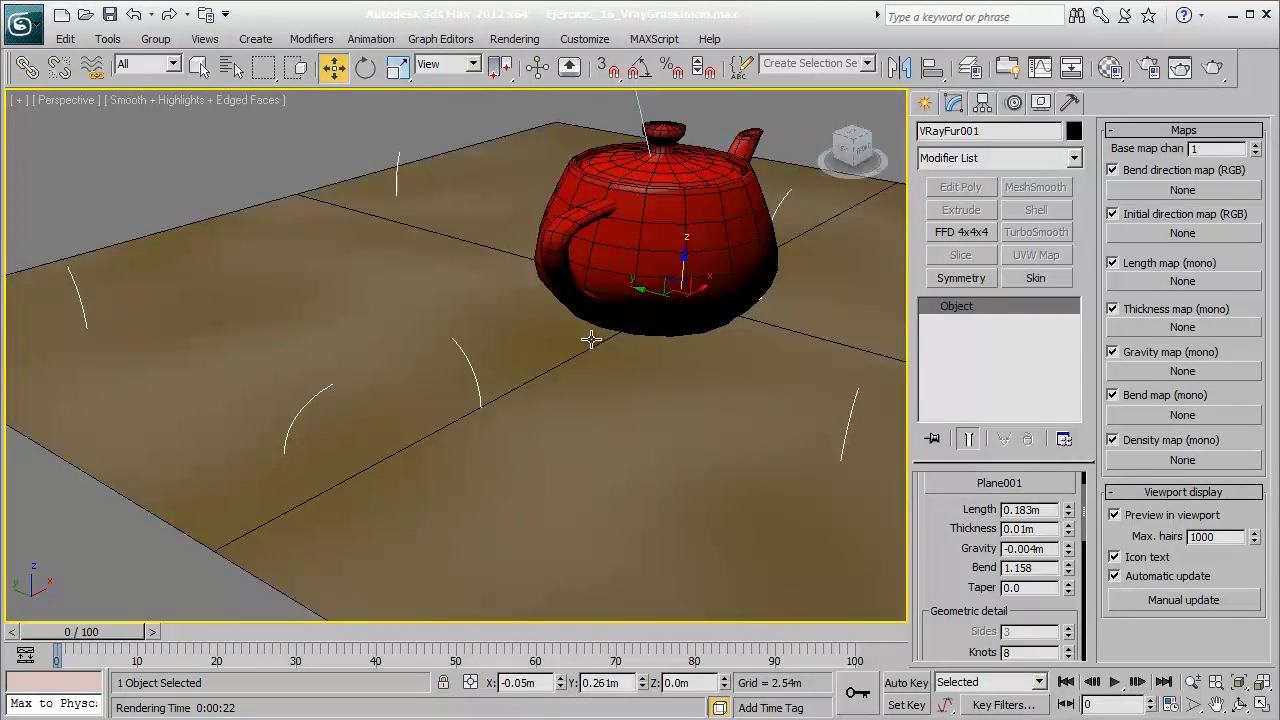
{"action": "middle_click_drag", "start_coordinate": [591, 340], "coordinate": [472, 338]}
{"action": "scroll", "coordinate": [572, 340], "scroll_direction": "down", "scroll_amount": 3}
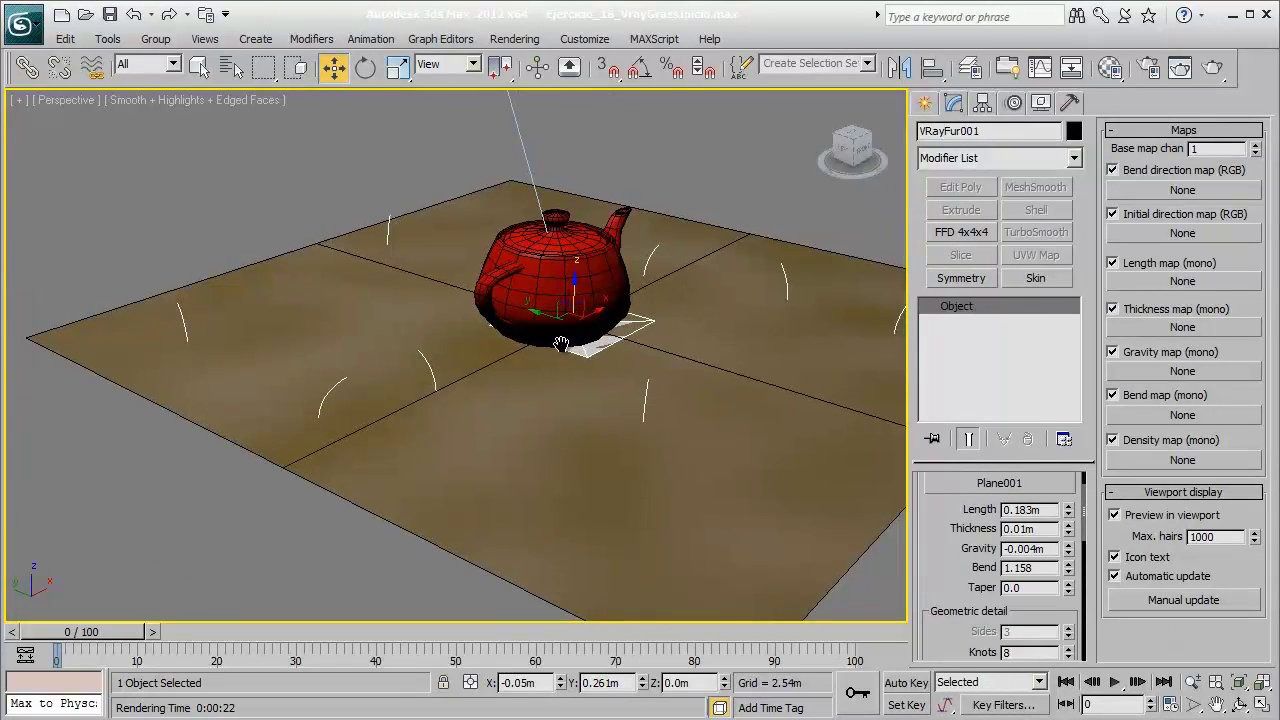
{"action": "left_click", "coordinate": [1183, 70]}
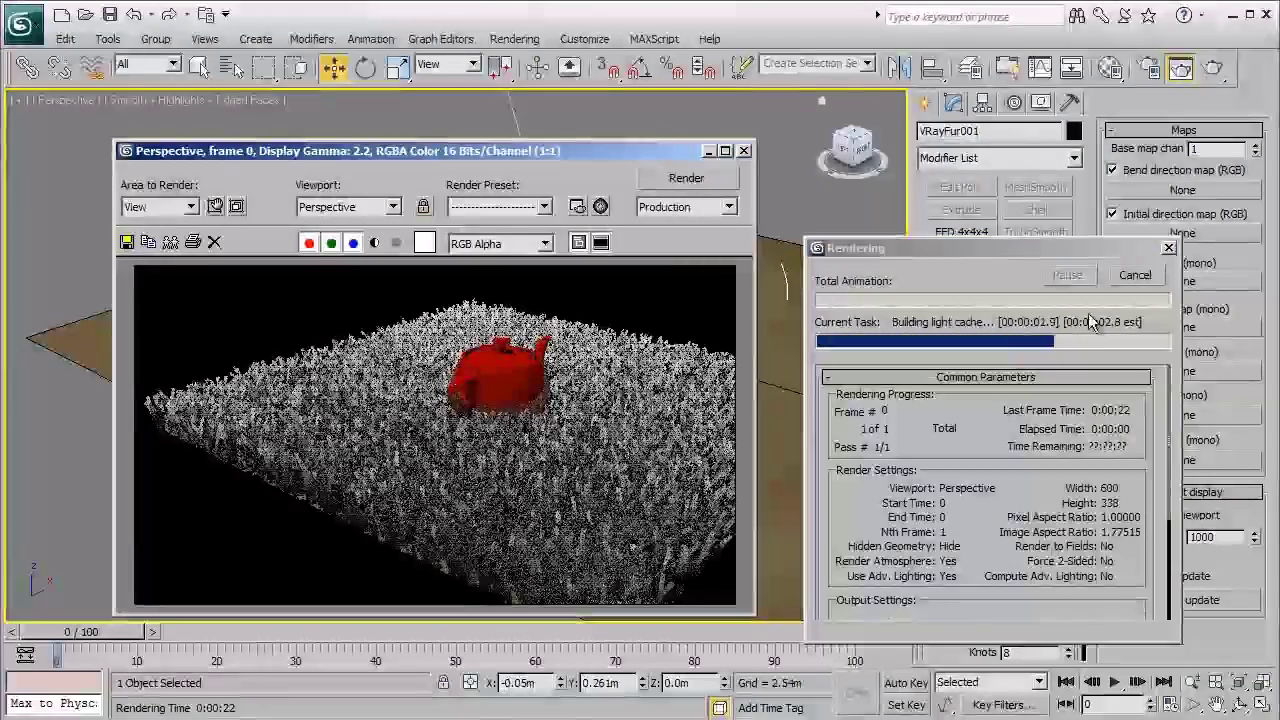
{"action": "left_click", "coordinate": [1135, 275]}
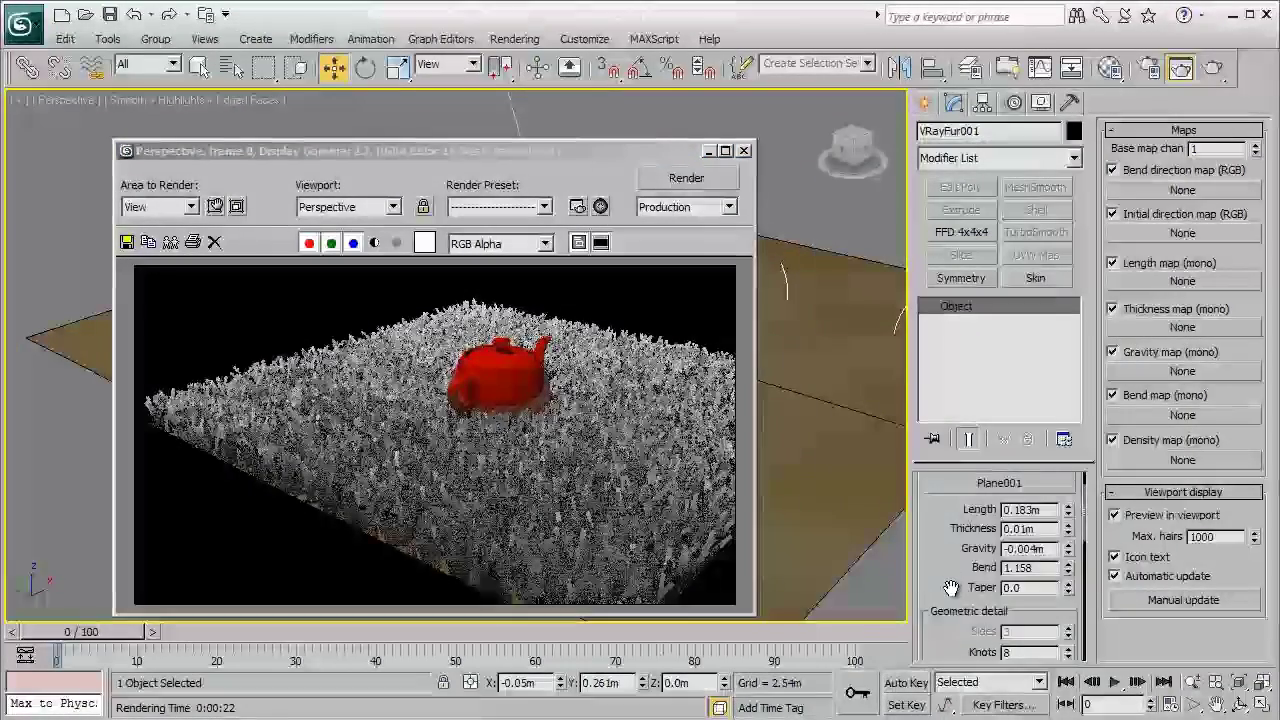
- Set the fur's Per area distribution to 0.02, run a partial Perspective test render and examine the sparse strands around the teapot
{"action": "left_click_drag", "start_coordinate": [960, 590], "coordinate": [967, 317]}
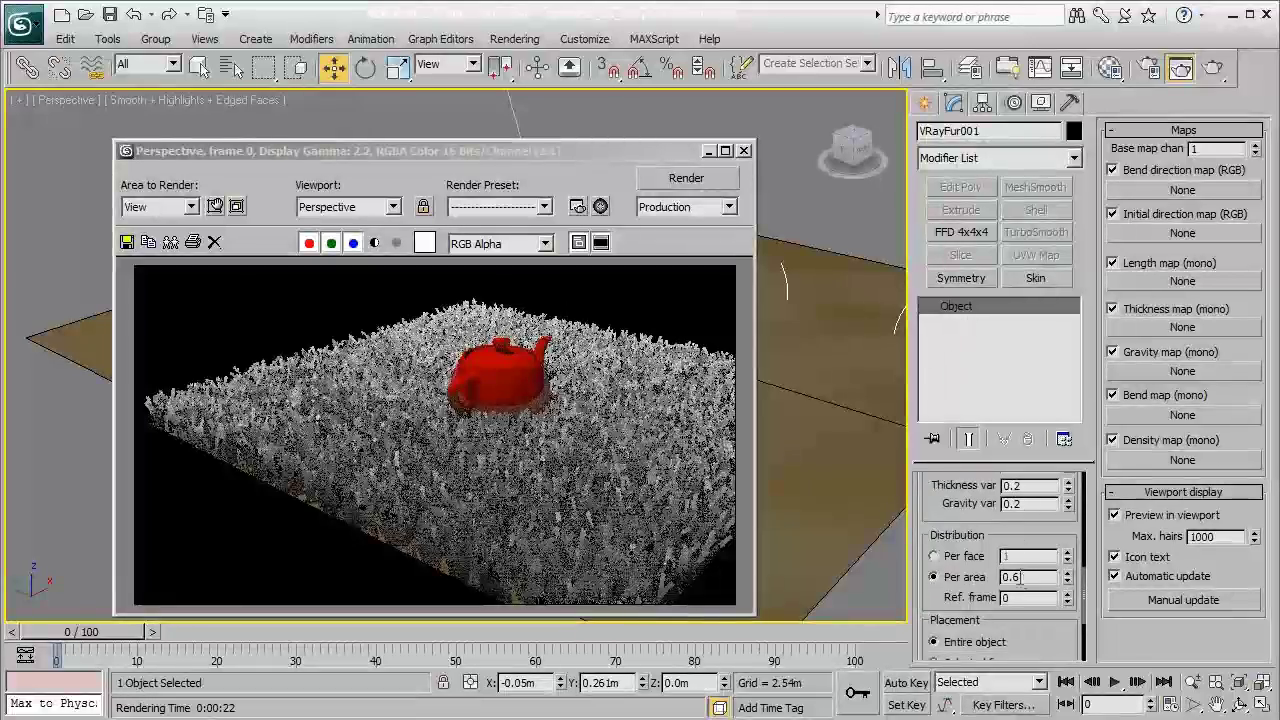
{"action": "double_click", "coordinate": [1022, 577]}
{"action": "type", "text": "0.02"}
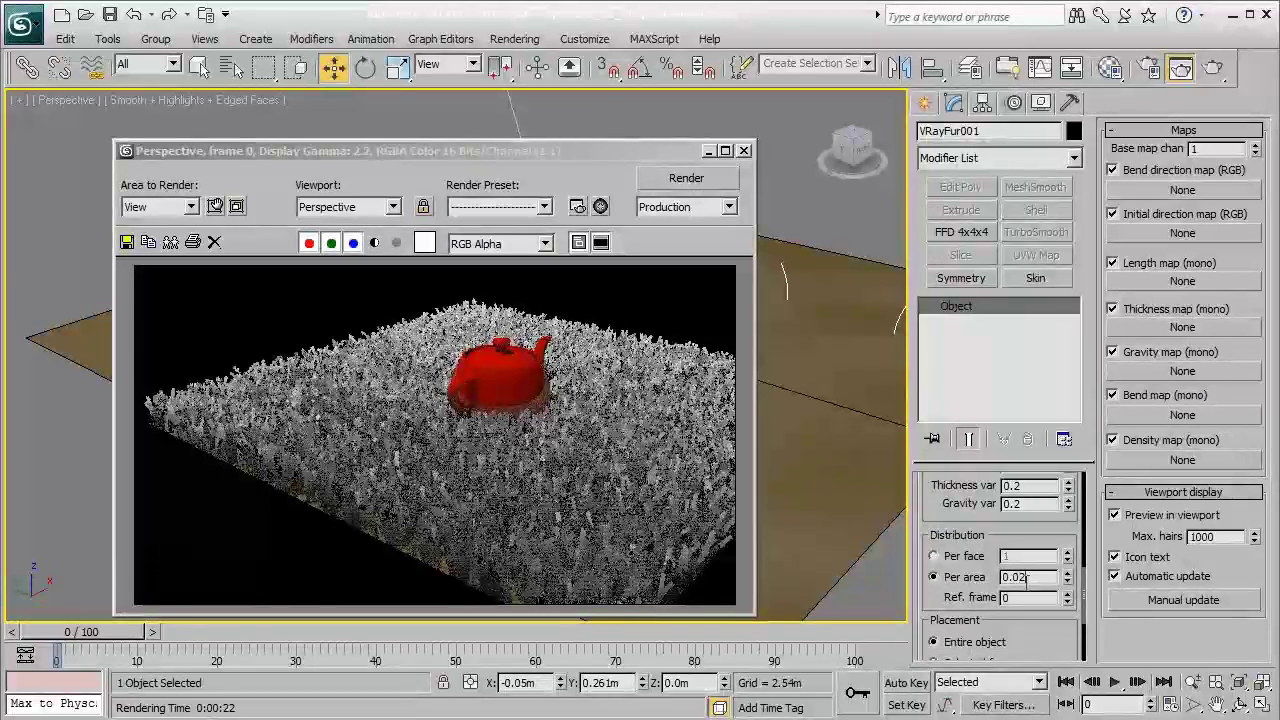
{"action": "left_click", "coordinate": [686, 178]}
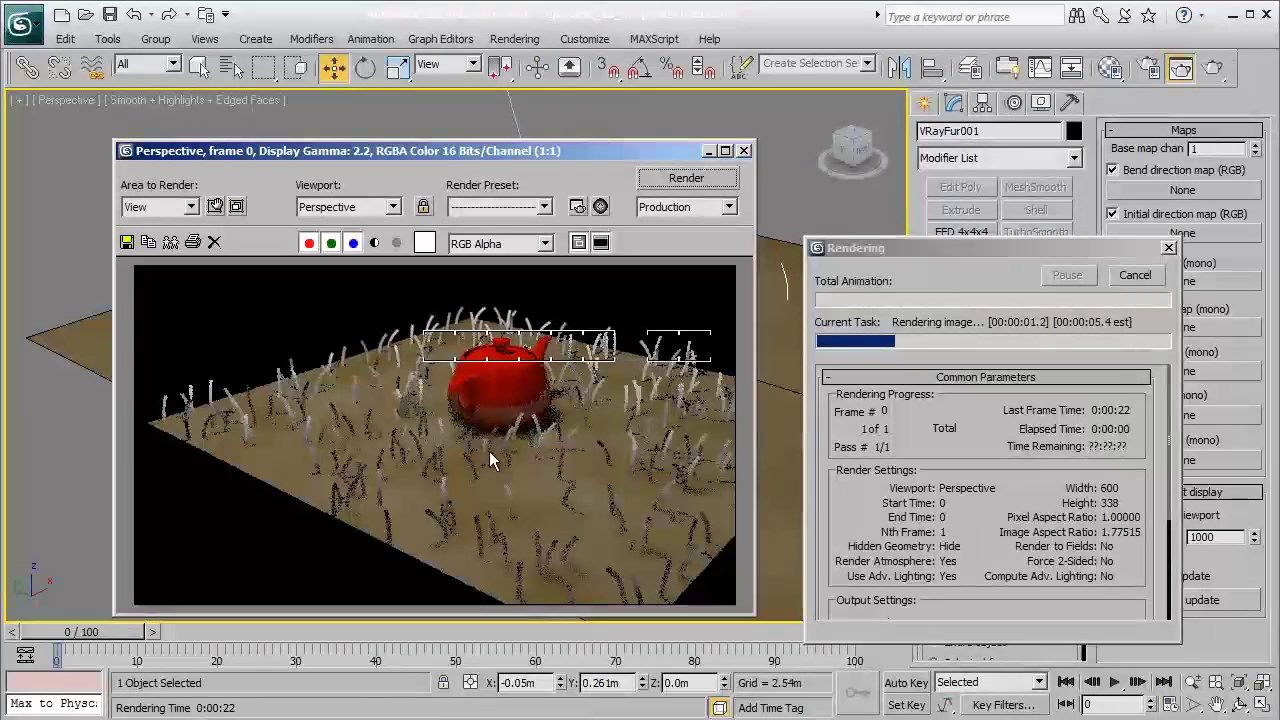
{"action": "left_click", "coordinate": [1135, 275]}
{"action": "scroll", "coordinate": [928, 497], "scroll_direction": "up", "scroll_amount": 5}
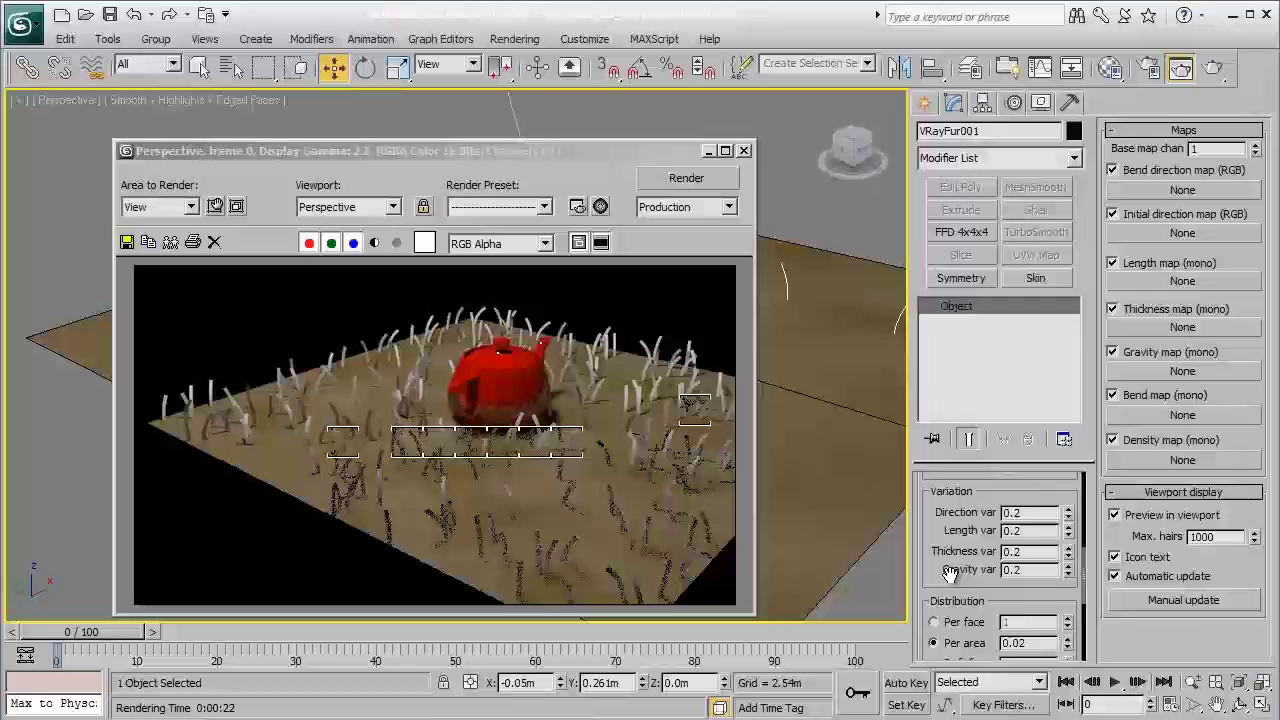
{"action": "scroll", "coordinate": [930, 500], "scroll_direction": "up", "scroll_amount": 3}
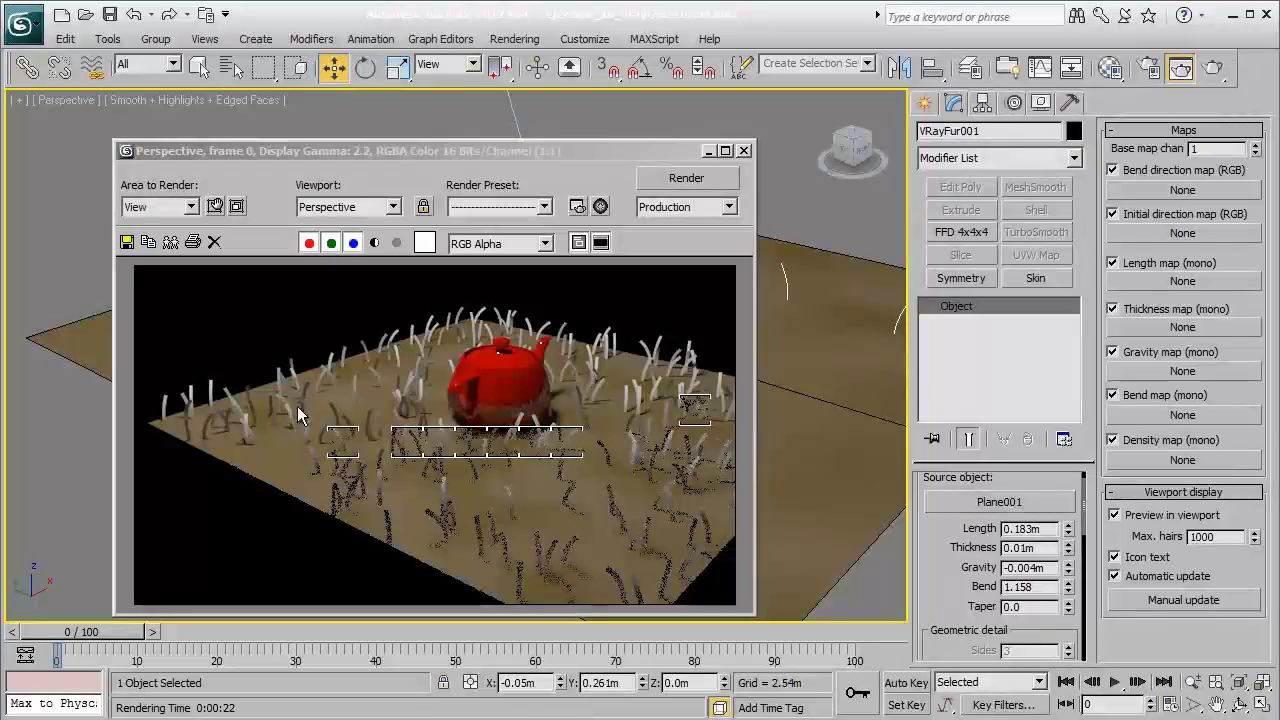
{"action": "scroll", "coordinate": [445, 400], "scroll_direction": "up", "scroll_amount": 2}
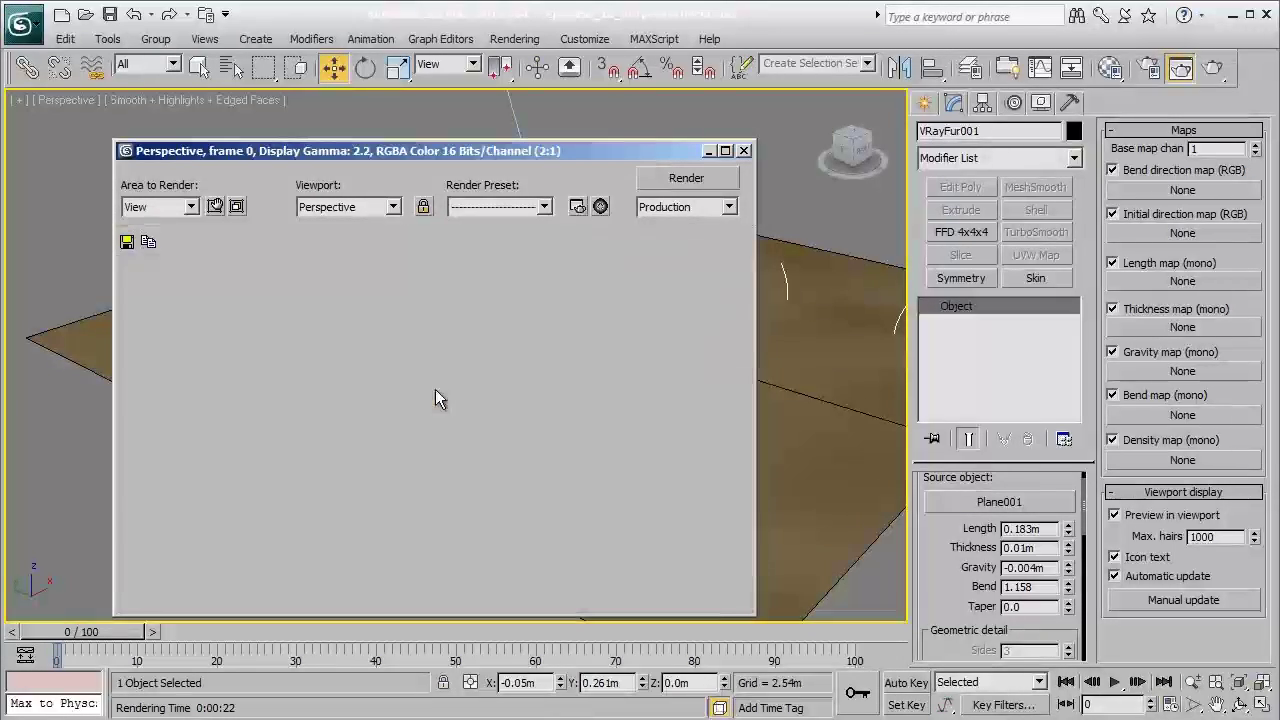
{"action": "scroll", "coordinate": [370, 405], "scroll_direction": "down", "scroll_amount": 1}
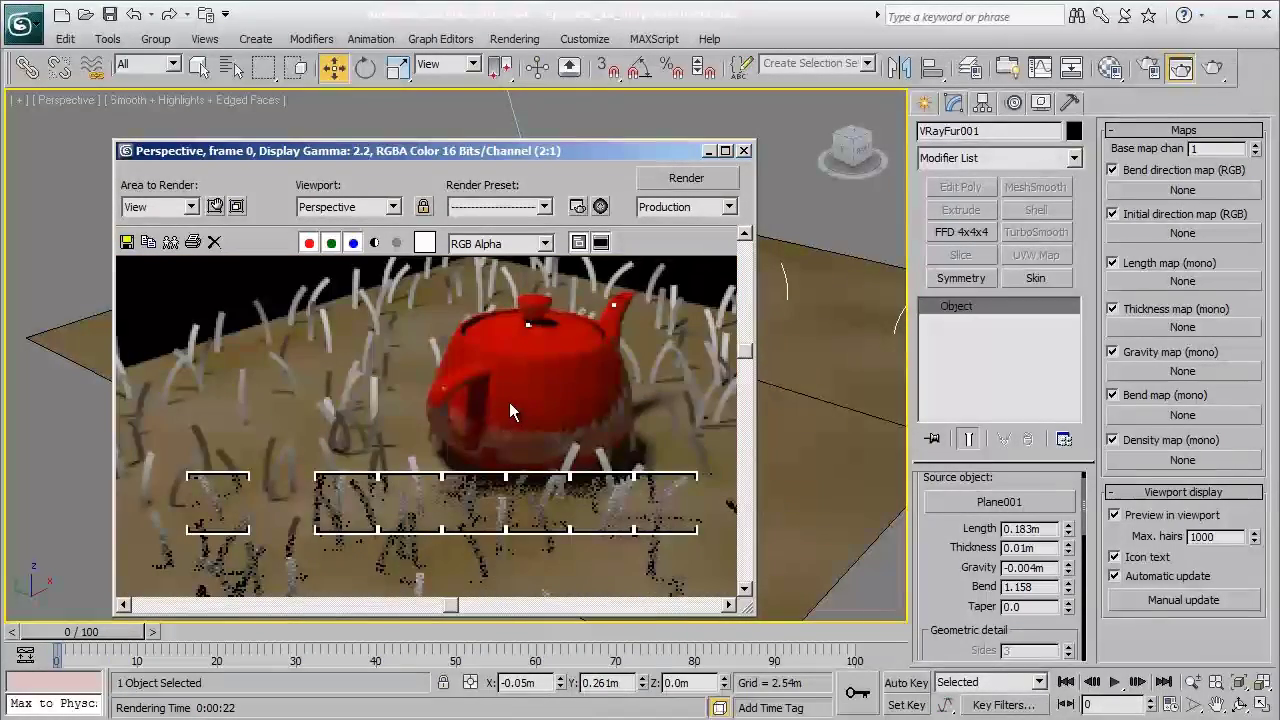
{"action": "scroll", "coordinate": [495, 407], "scroll_direction": "down", "scroll_amount": 1}
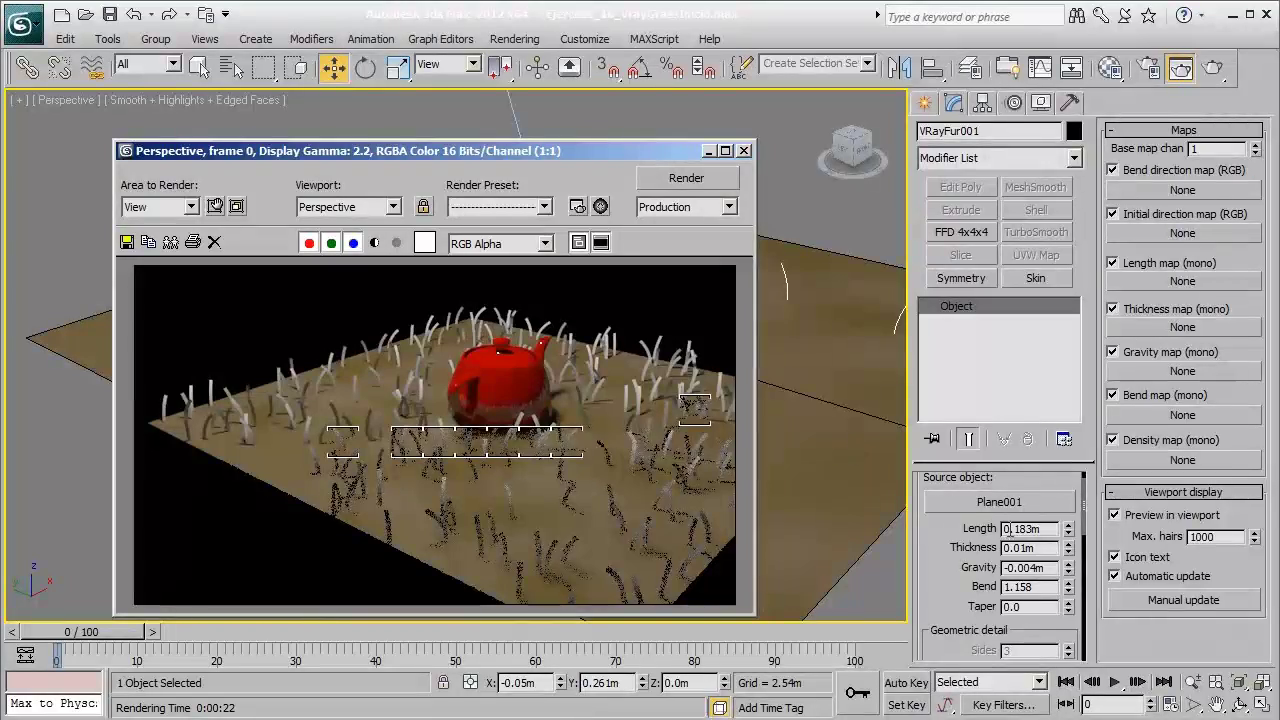
- Set the fur's Thickness to 0.003 m and test-render the Perspective view
{"action": "left_click", "coordinate": [1045, 547]}
{"action": "key", "text": "BackSpace"}
{"action": "key", "text": "BackSpace"}
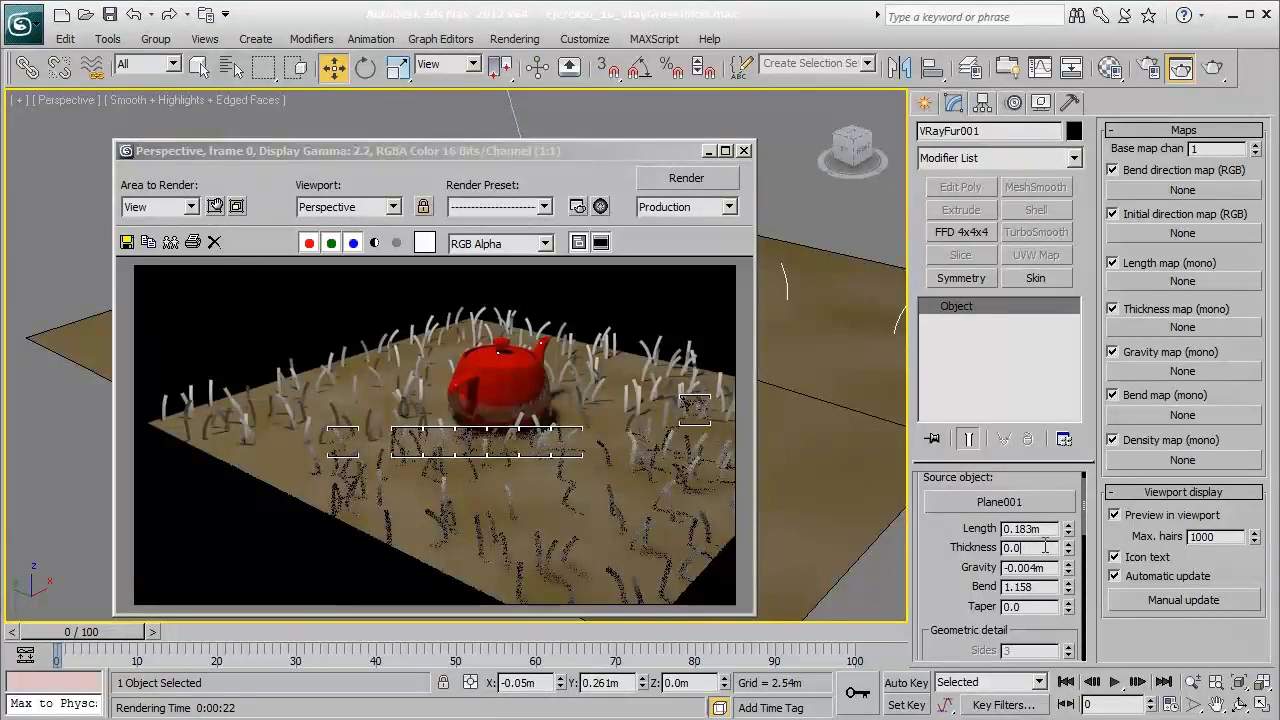
{"action": "type", "text": "3"}
{"action": "key", "text": "Return"}
{"action": "left_click", "coordinate": [690, 177]}
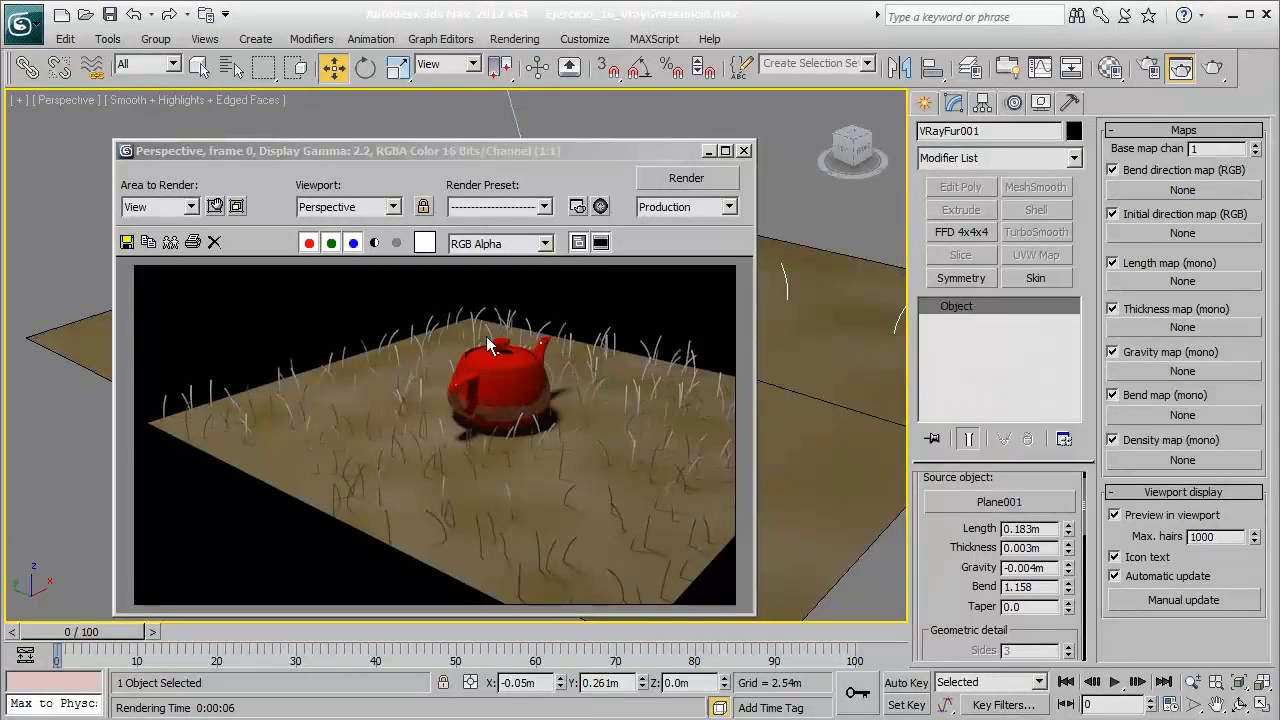
- Render a low close-up Perspective view of the grass strands beside the teapot
{"action": "left_click", "coordinate": [709, 152]}
{"action": "middle_click_drag", "start_coordinate": [613, 468], "coordinate": [600, 405]}
{"action": "scroll", "coordinate": [517, 397], "scroll_direction": "up", "scroll_amount": 3}
{"action": "middle_click_drag", "start_coordinate": [517, 385], "coordinate": [556, 445]}
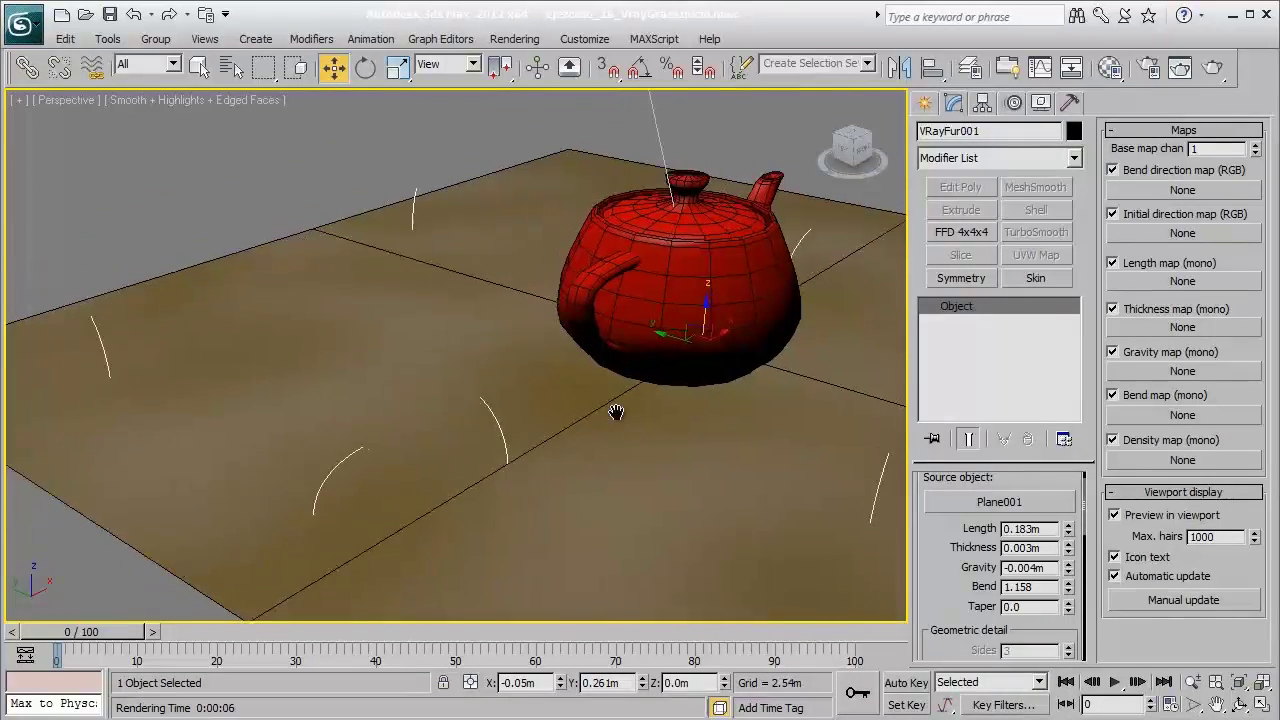
{"action": "scroll", "coordinate": [583, 420], "scroll_direction": "up", "scroll_amount": 3}
{"action": "middle_click_drag", "start_coordinate": [583, 420], "coordinate": [591, 366]}
{"action": "left_click", "coordinate": [1211, 70]}
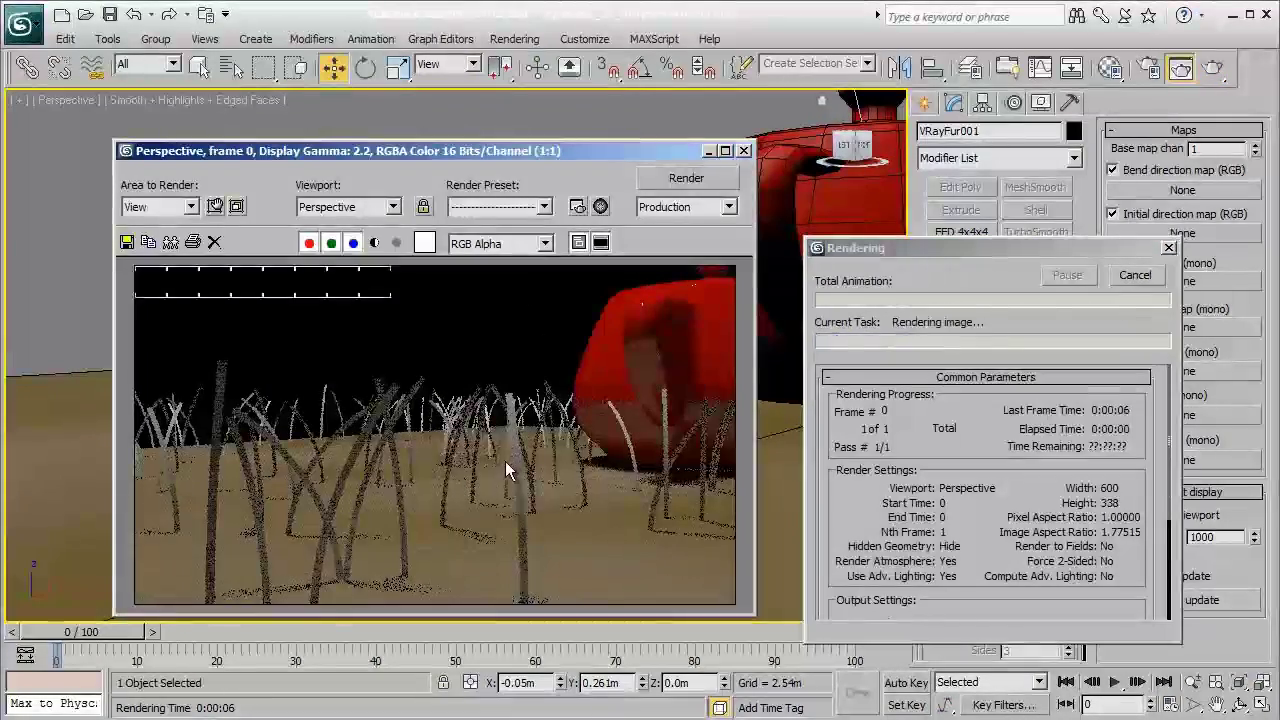
- Enlarge the rendered frame window and examine the strands' thickness from base to tip at 2:1
{"action": "scroll", "coordinate": [503, 503], "scroll_direction": "up", "scroll_amount": 1}
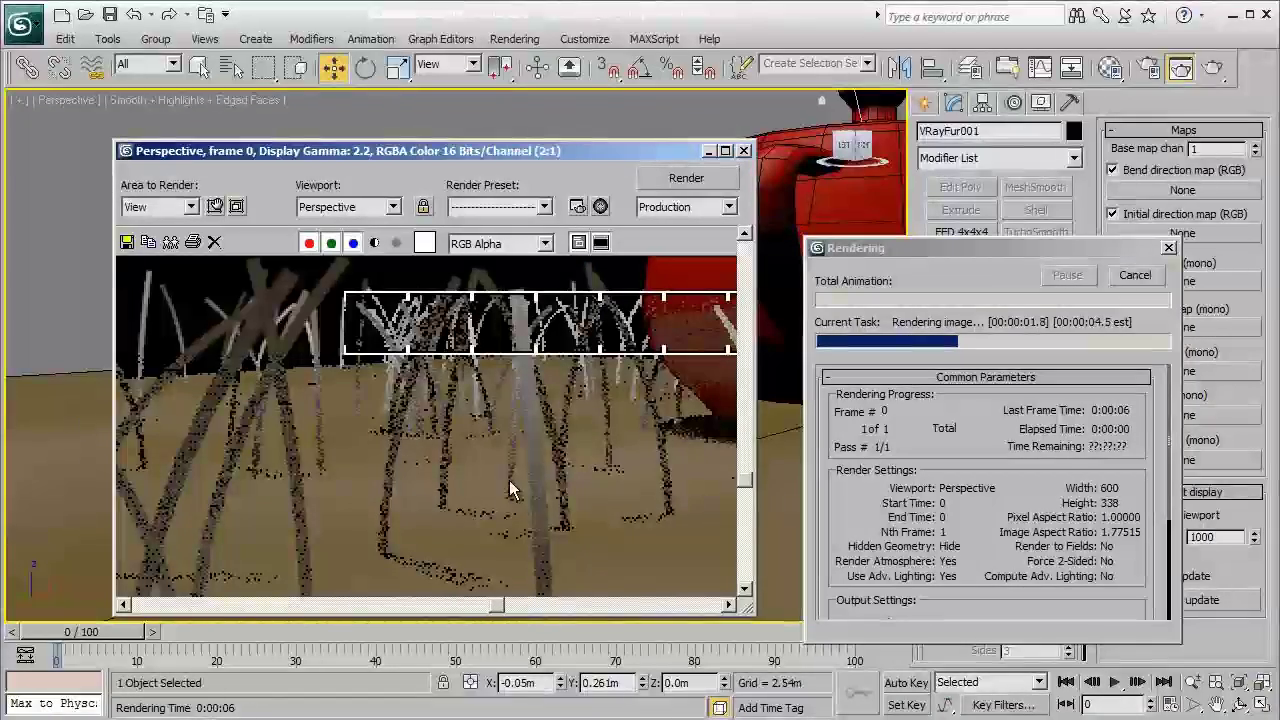
{"action": "left_click_drag", "start_coordinate": [753, 613], "coordinate": [823, 686]}
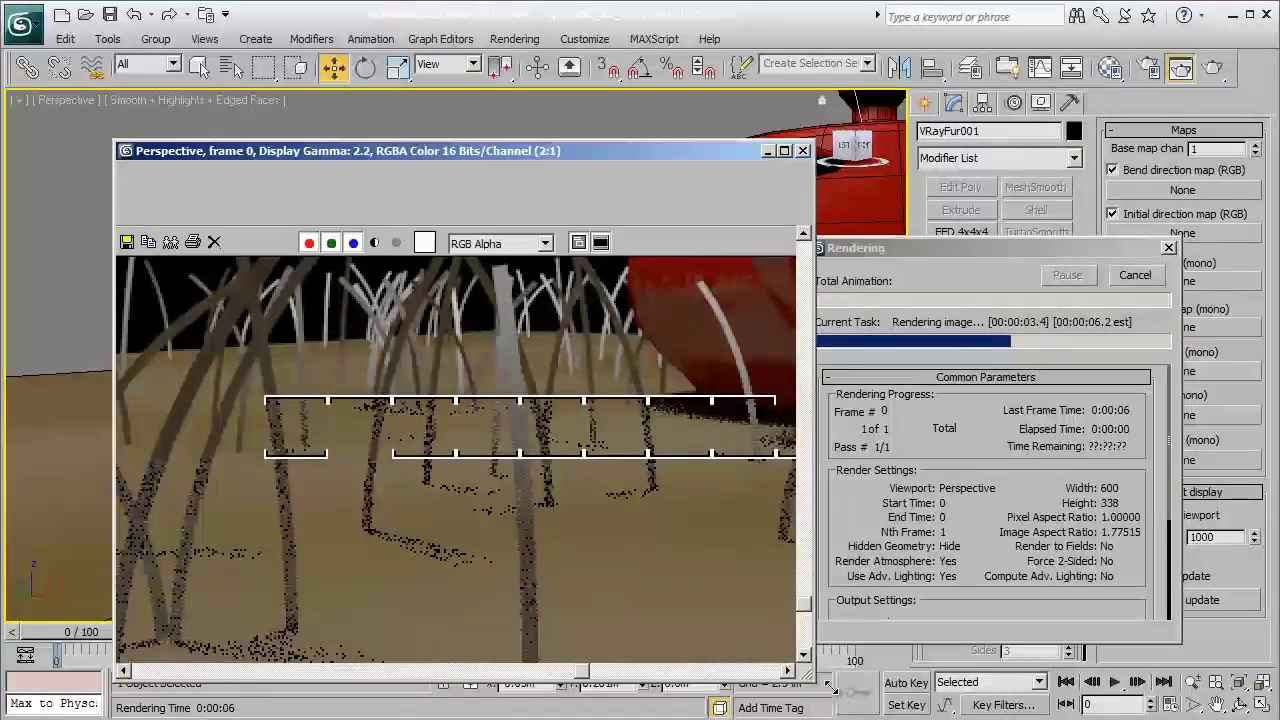
{"action": "left_click_drag", "start_coordinate": [618, 146], "coordinate": [582, 79]}
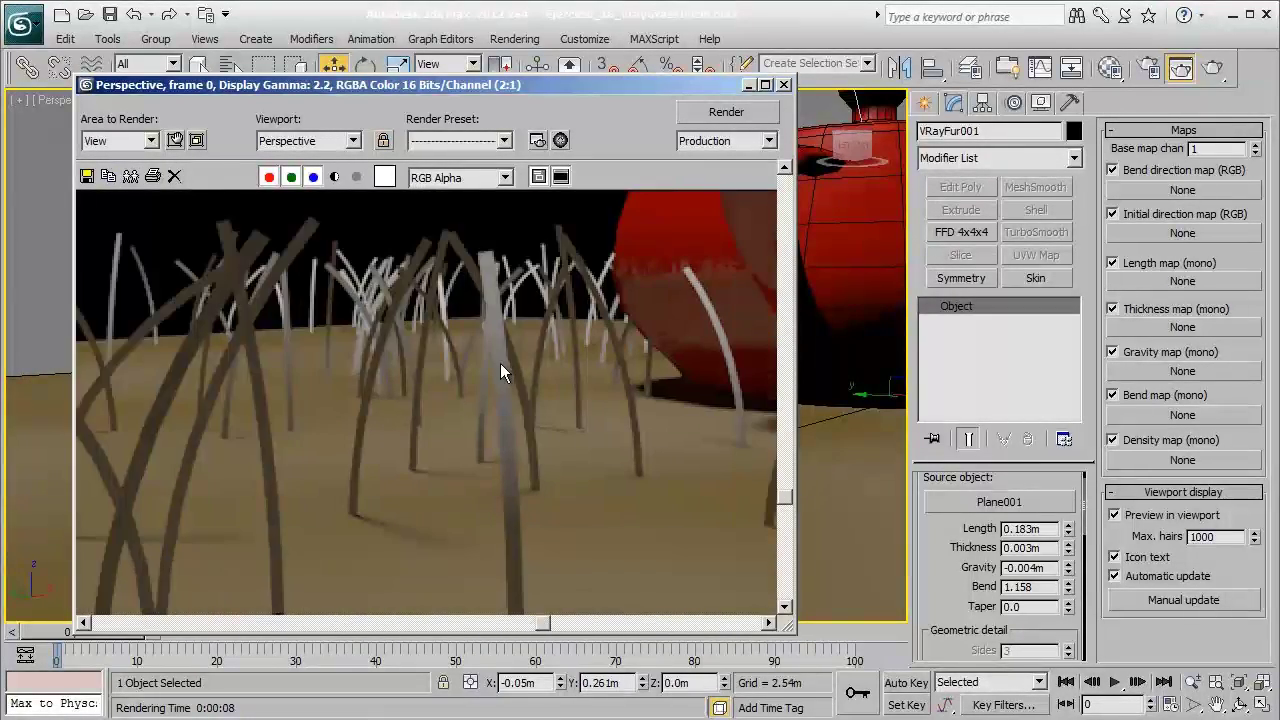
{"action": "middle_click_drag", "start_coordinate": [499, 415], "coordinate": [487, 362]}
{"action": "middle_click_drag", "start_coordinate": [512, 518], "coordinate": [502, 423]}
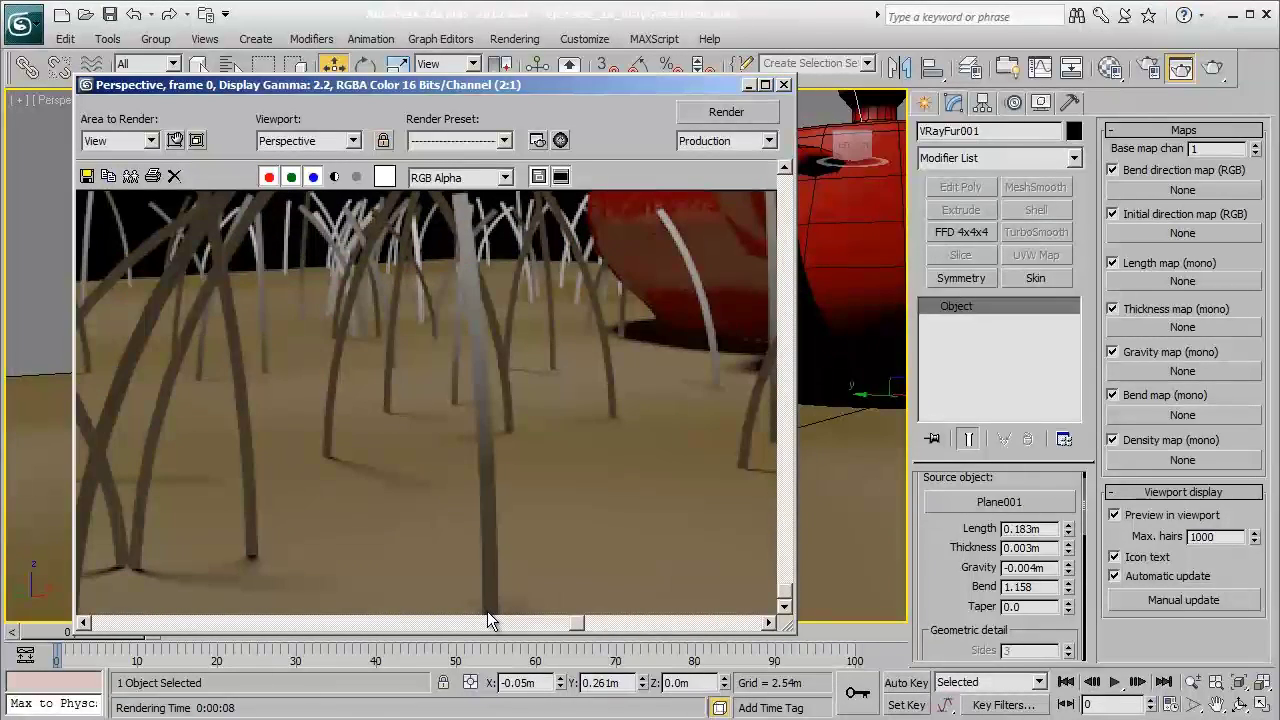
{"action": "middle_click_drag", "start_coordinate": [494, 483], "coordinate": [500, 543]}
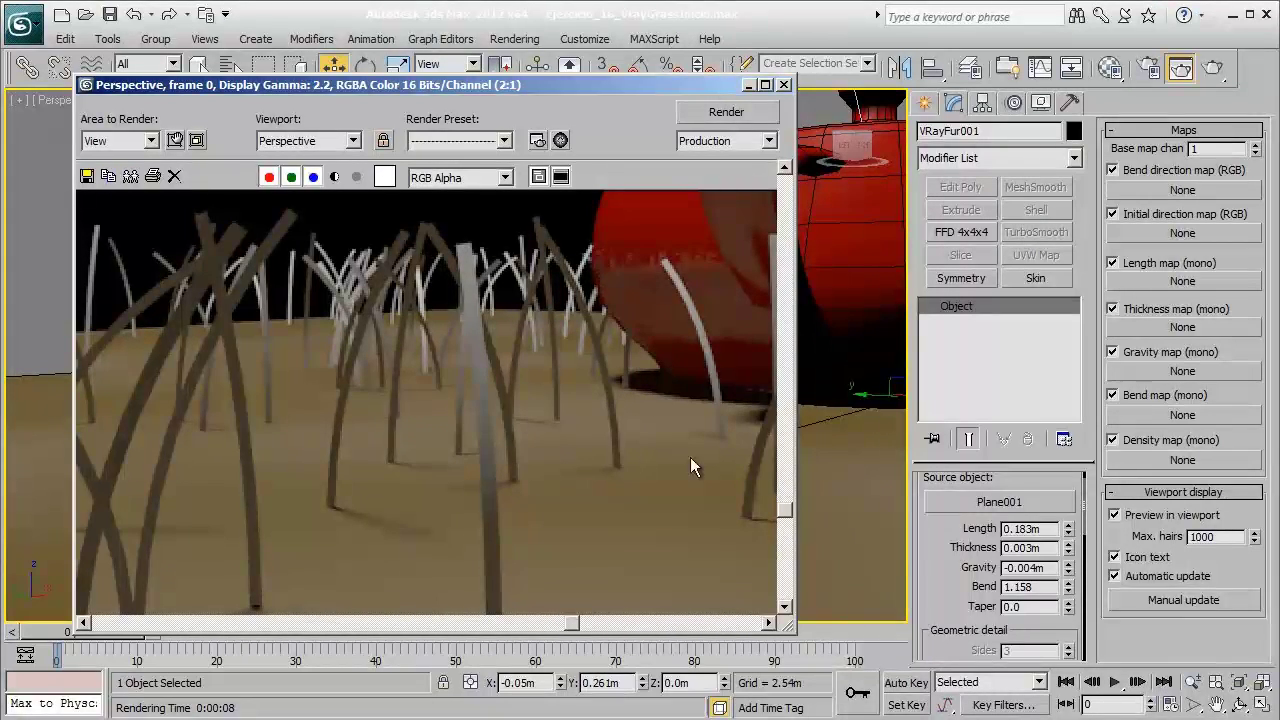
- Set the fur's Taper to 1.0, render the close-up again and inspect the strand tips
{"action": "left_click", "coordinate": [1035, 607]}
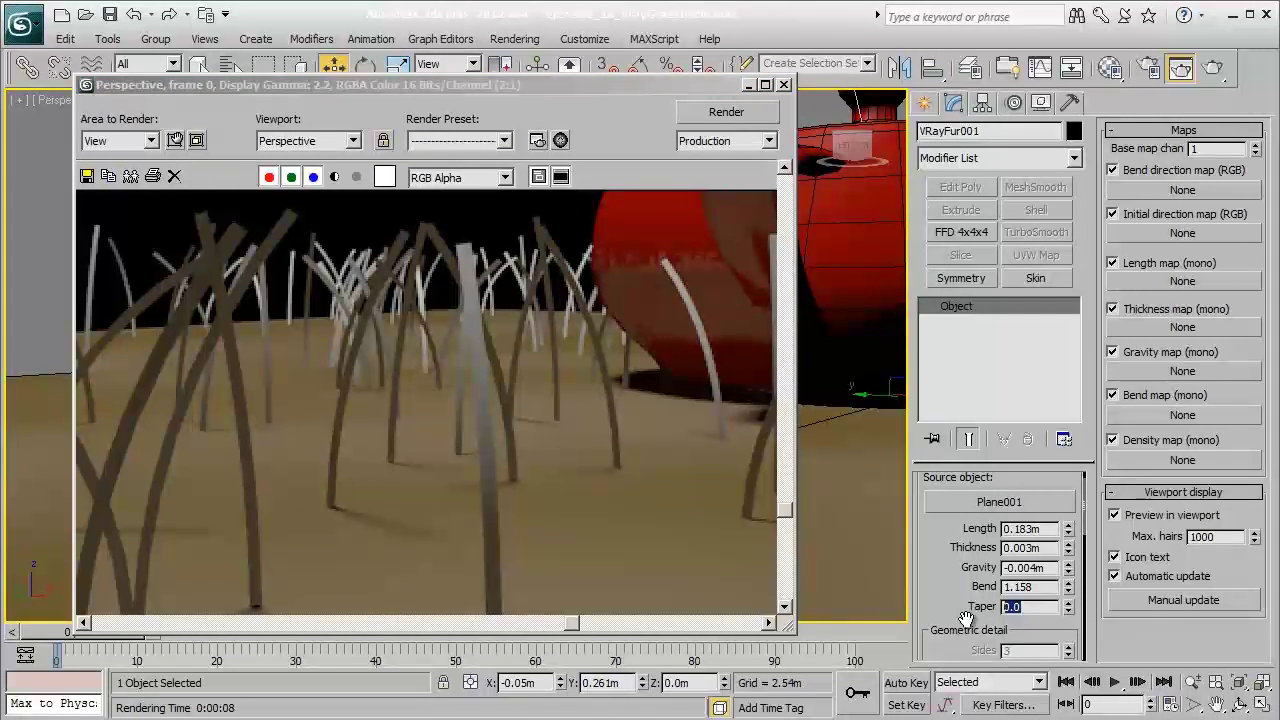
{"action": "left_click", "coordinate": [730, 113]}
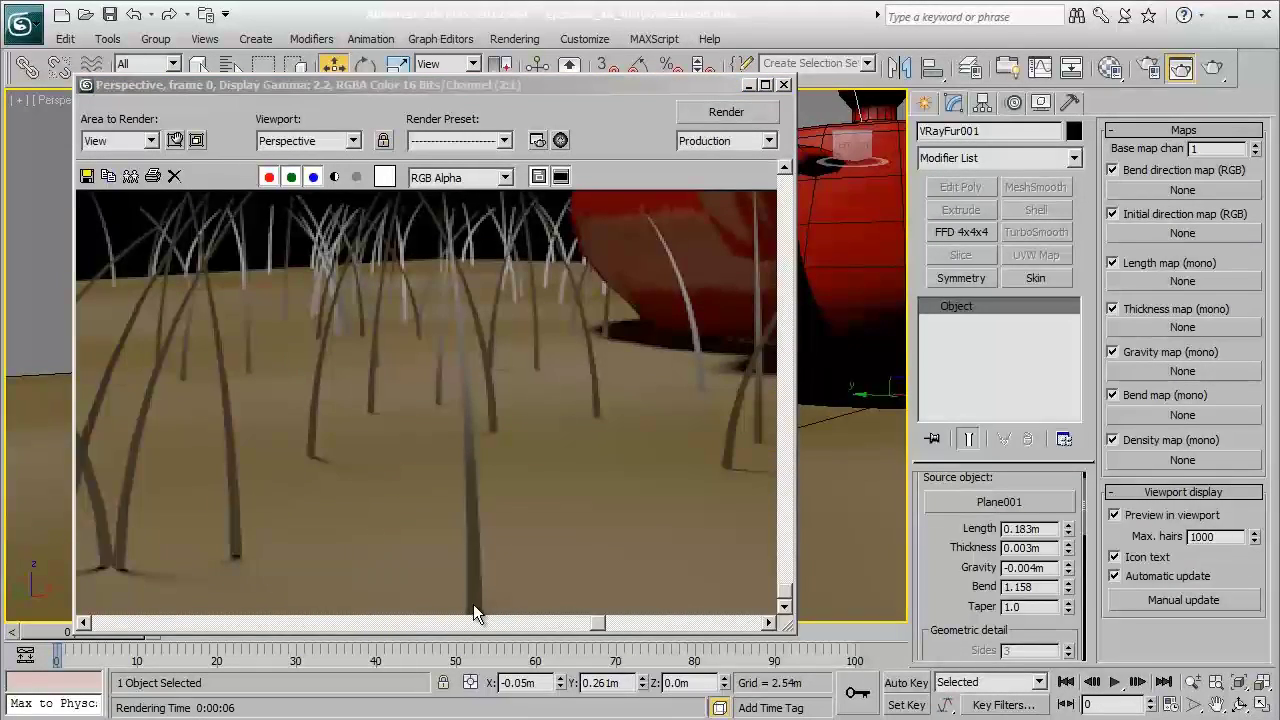
{"action": "scroll", "coordinate": [474, 514], "scroll_direction": "up", "scroll_amount": 3}
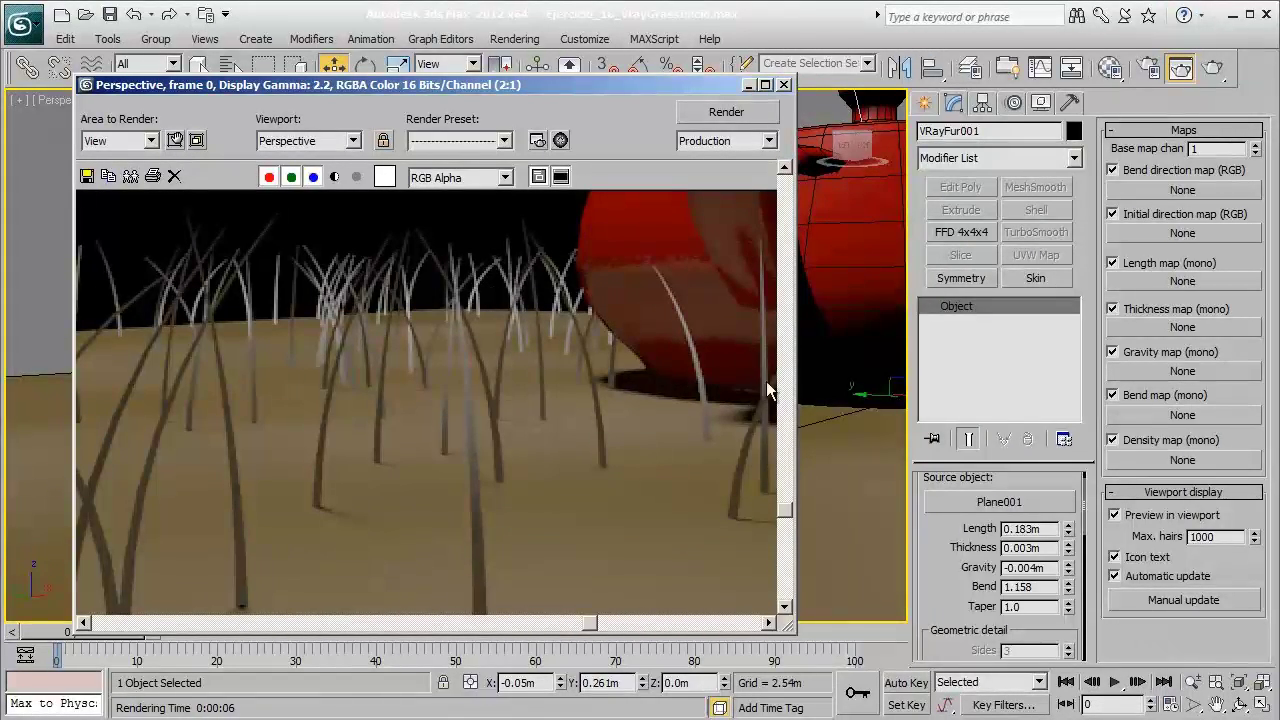
- Set the fur's Taper to 0.8 and check the strands' tips in a new close-up render
{"action": "double_click", "coordinate": [1030, 607]}
{"action": "key", "text": "BackSpace"}
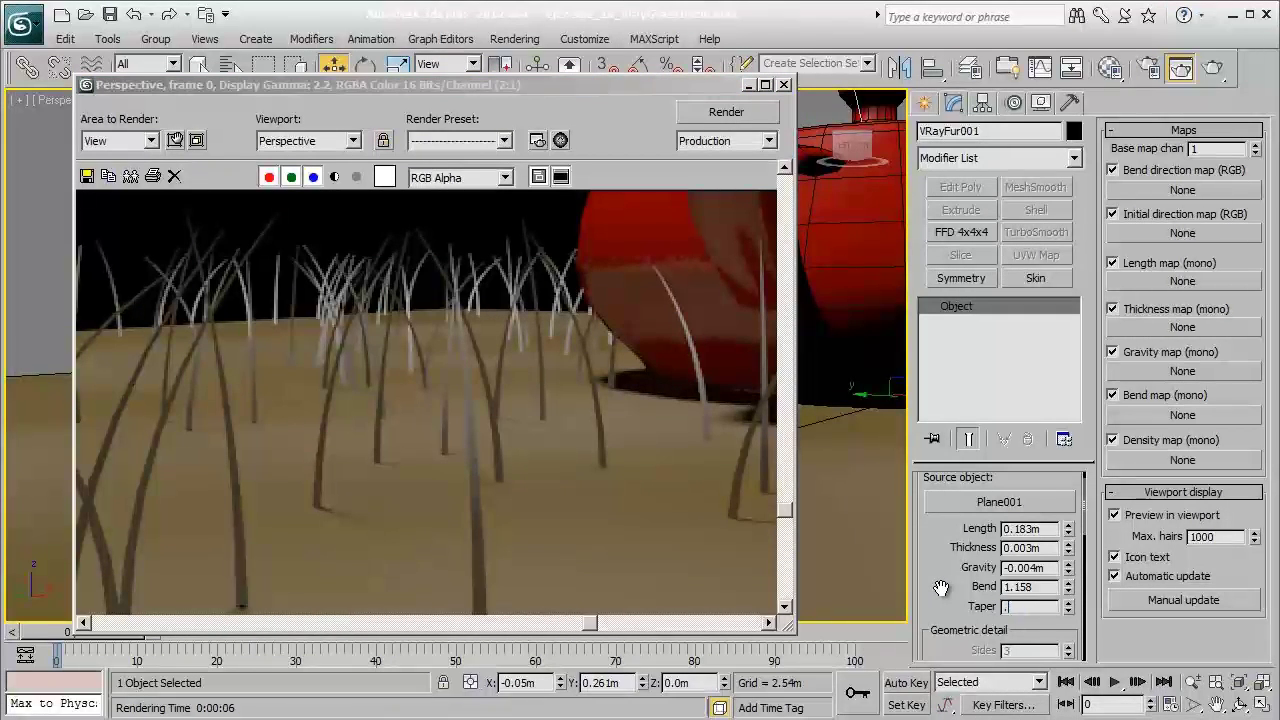
{"action": "left_click", "coordinate": [704, 113]}
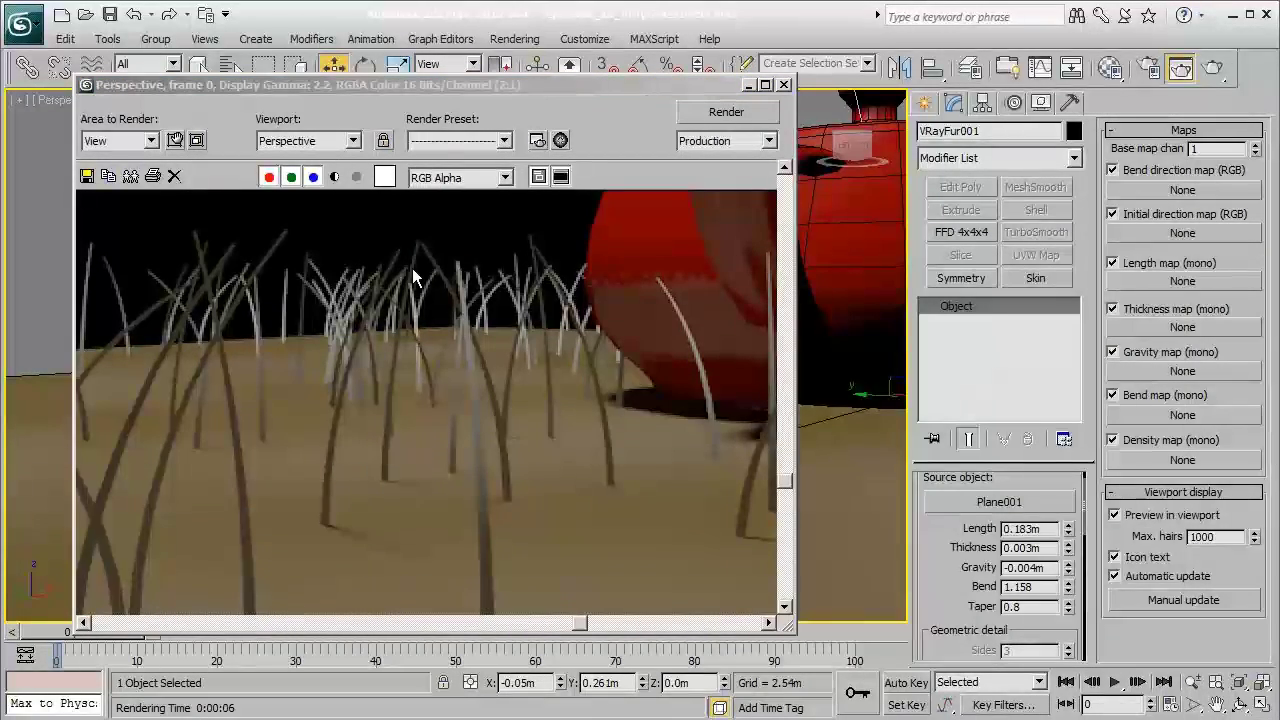
{"action": "left_click", "coordinate": [530, 300]}
{"action": "scroll", "coordinate": [546, 312], "scroll_direction": "down", "scroll_amount": 1}
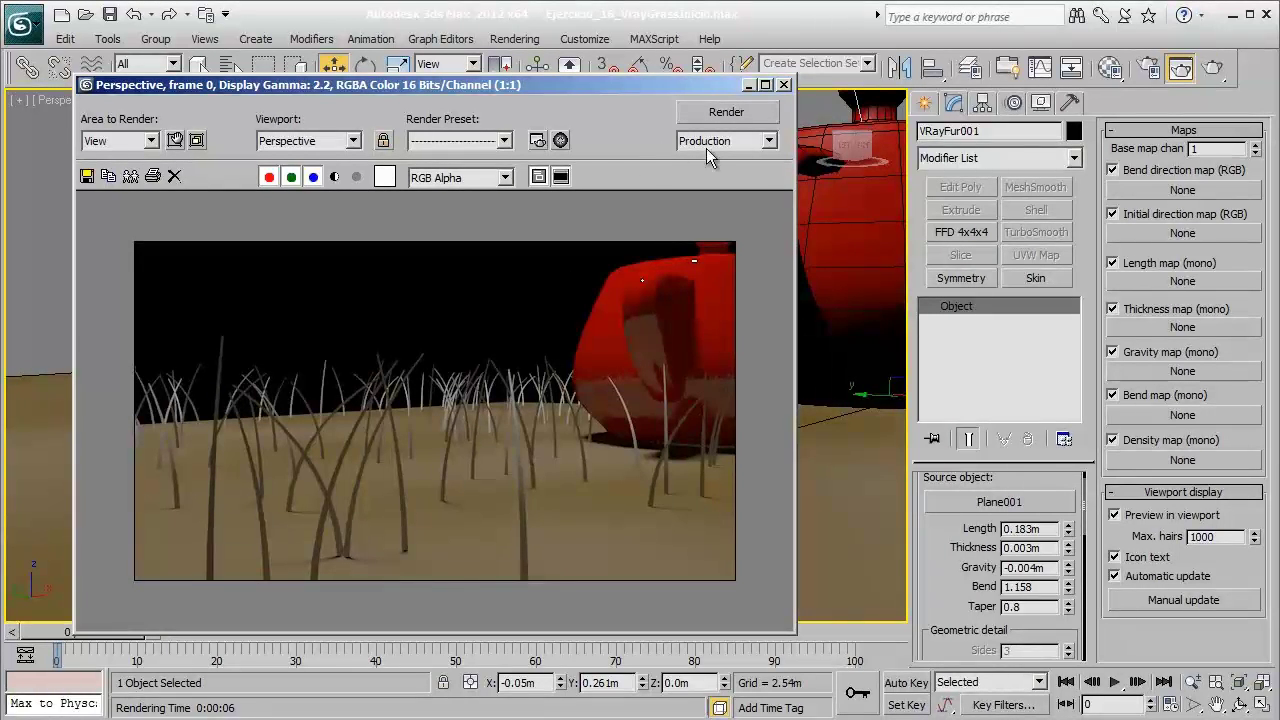
- Try the fur's Length var at 1.0 with the whole plane in view and set it back to 0.2
{"action": "left_click", "coordinate": [785, 87]}
{"action": "middle_click_drag", "start_coordinate": [609, 329], "coordinate": [574, 360], "text": "alt"}
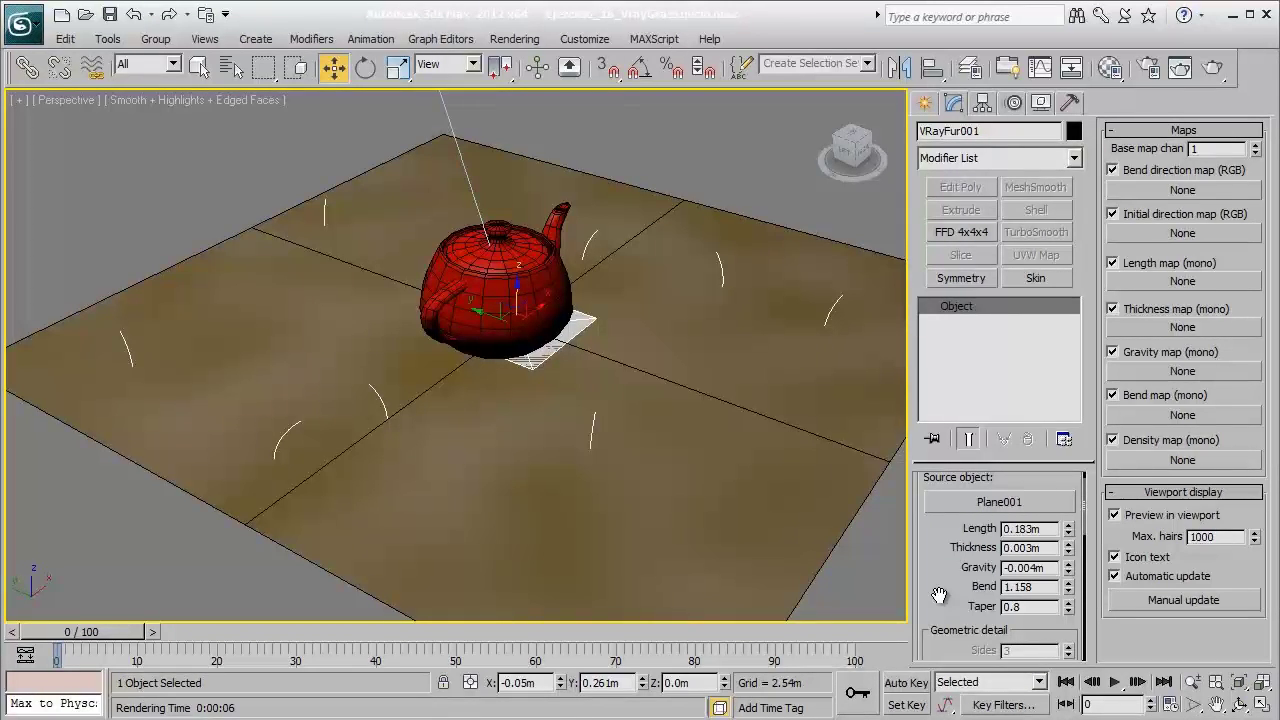
{"action": "scroll", "coordinate": [953, 588], "scroll_direction": "down", "scroll_amount": 1}
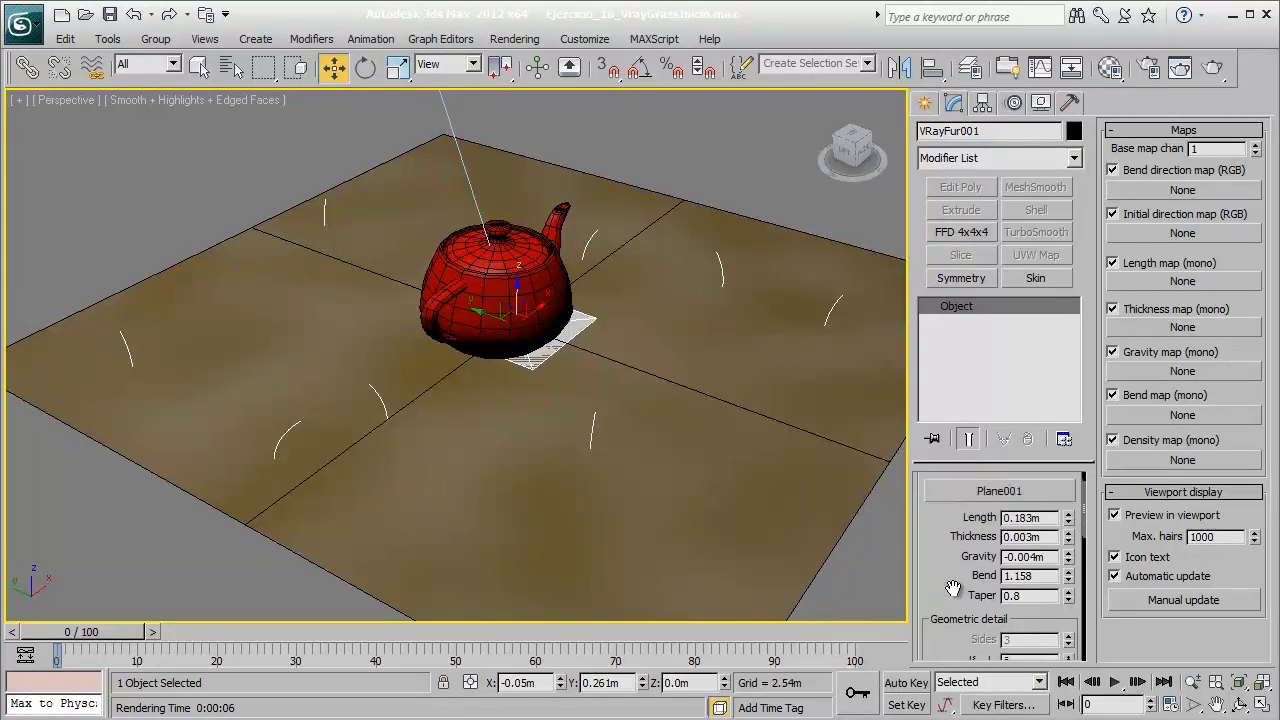
{"action": "left_click_drag", "start_coordinate": [953, 588], "coordinate": [958, 476]}
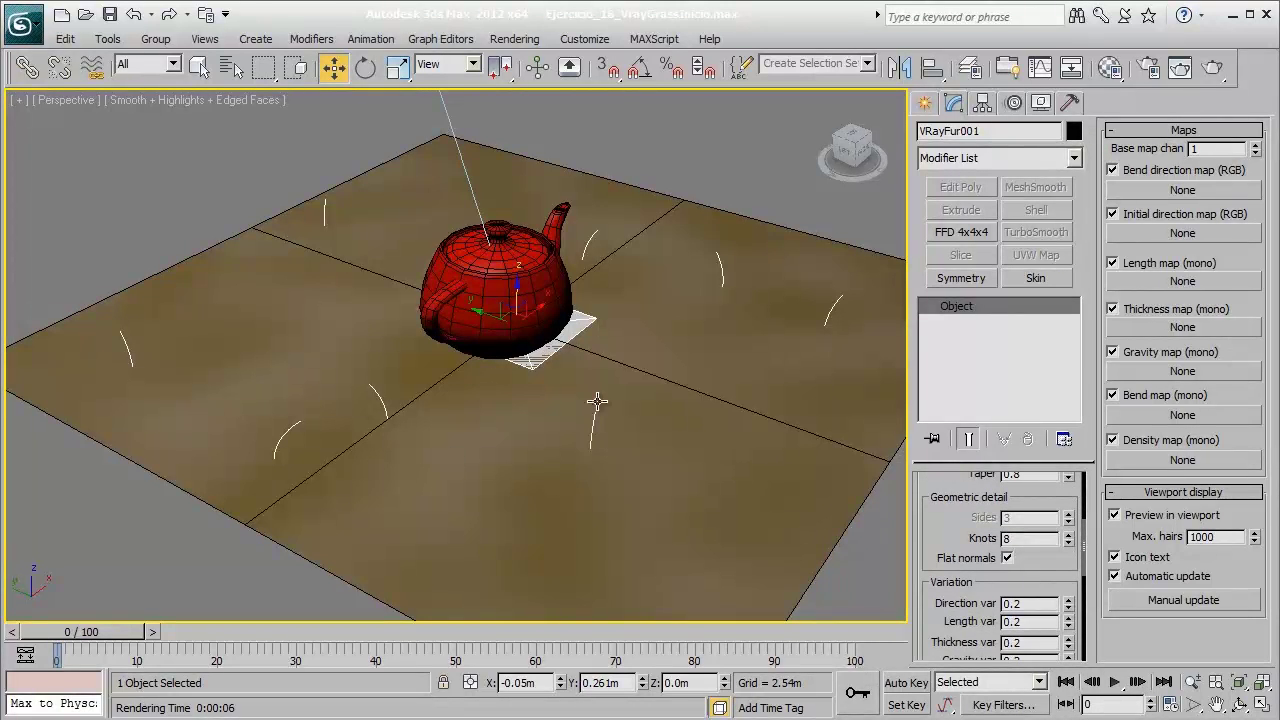
{"action": "scroll", "coordinate": [942, 542], "scroll_direction": "down", "scroll_amount": 5}
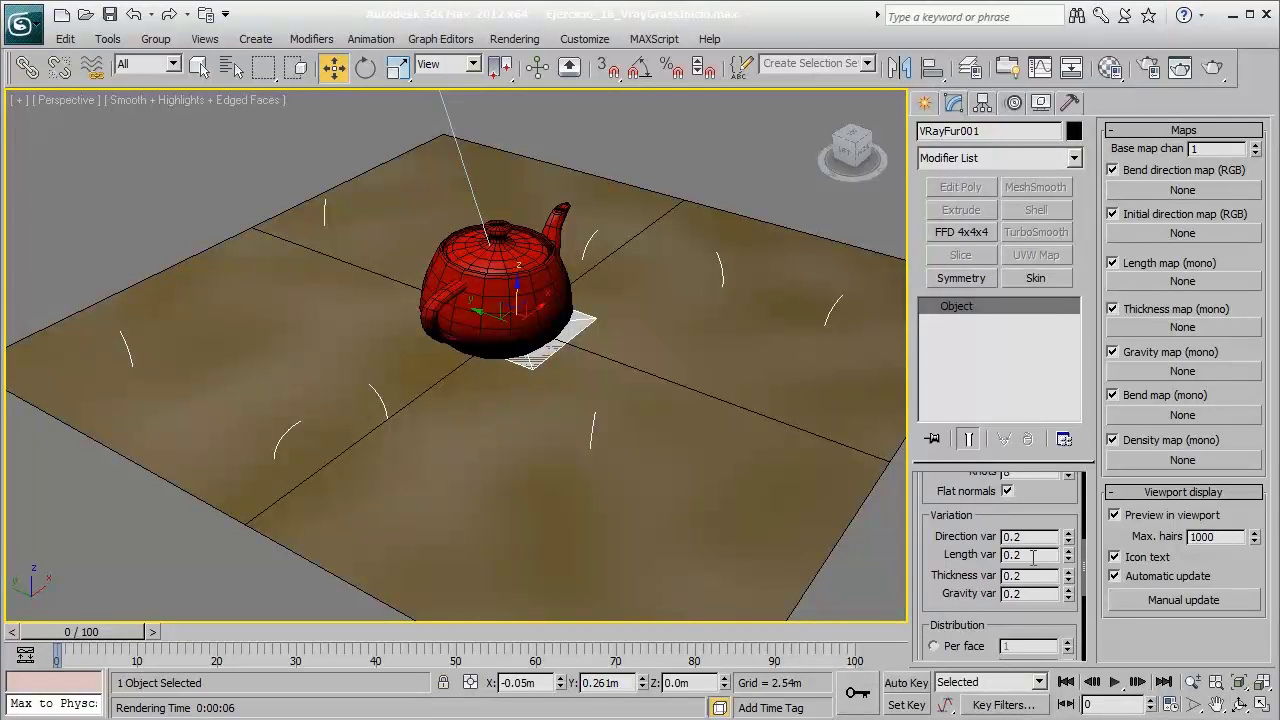
{"action": "left_click_drag", "start_coordinate": [1068, 556], "coordinate": [1068, 536]}
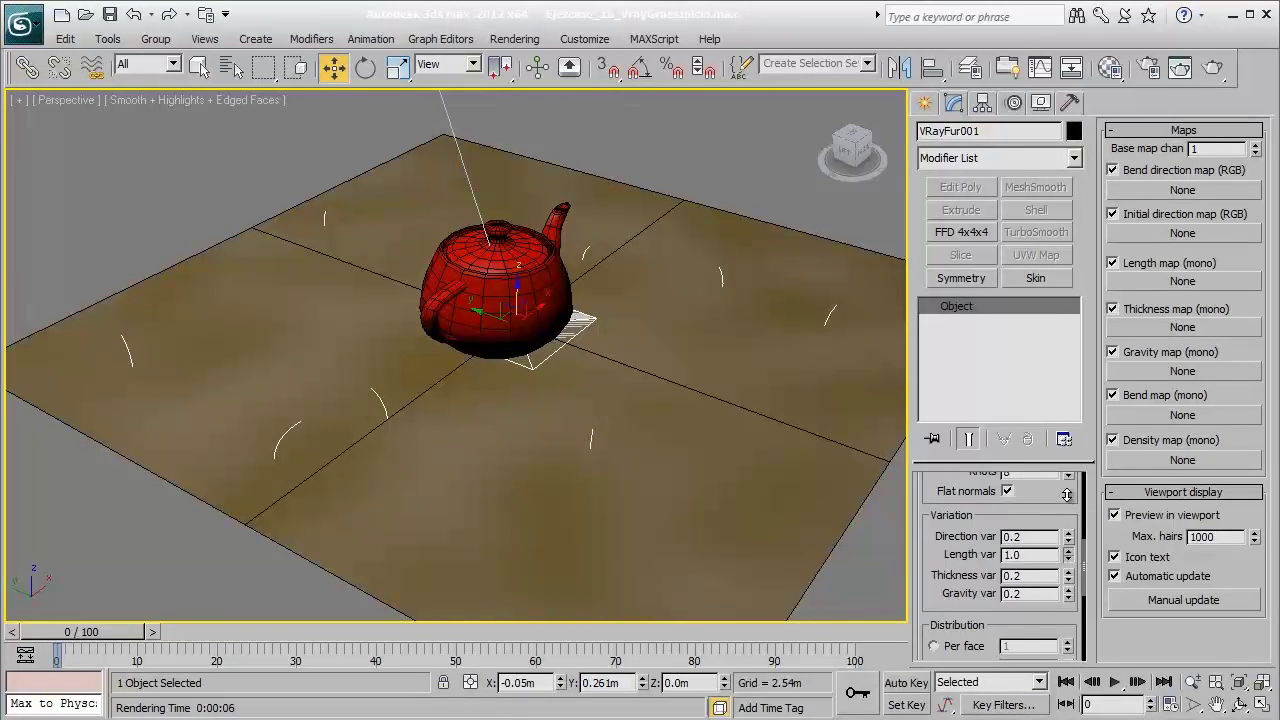
{"action": "right_click", "coordinate": [1068, 555]}
{"action": "key", "text": "ctrl+z"}
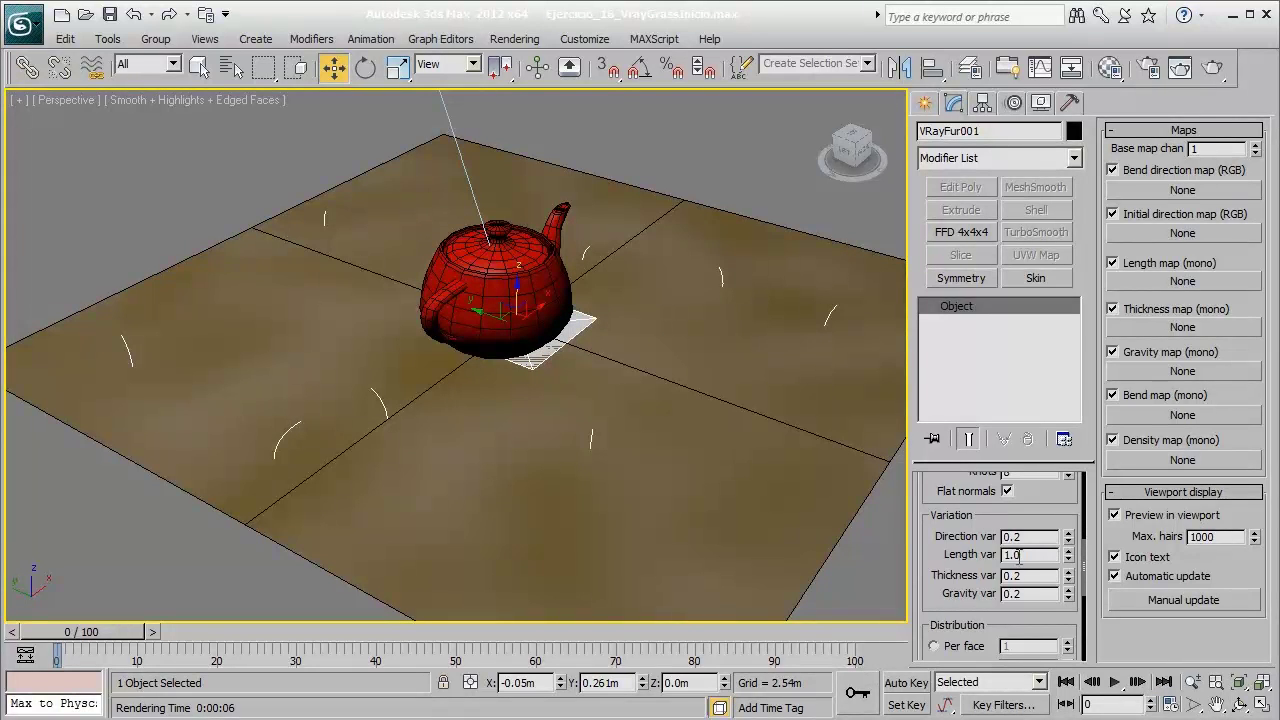
{"action": "left_click_drag", "start_coordinate": [1021, 555], "coordinate": [906, 541]}
{"action": "type", "text": "0.2"}
{"action": "key", "text": "Return"}
- Set the fur's Per area distribution to 0.6 and test-render the whole grass plane in Perspective
{"action": "middle_click_drag", "start_coordinate": [333, 351], "coordinate": [343, 351]}
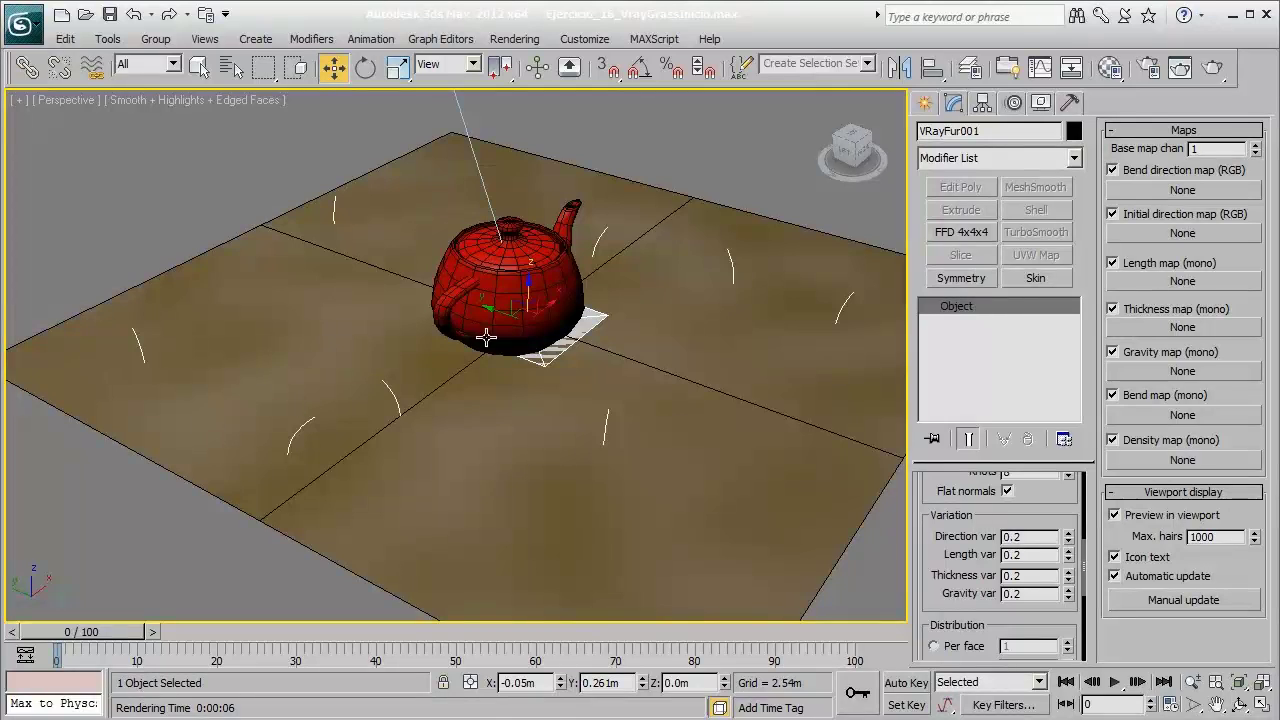
{"action": "middle_click_drag", "start_coordinate": [630, 270], "coordinate": [550, 340]}
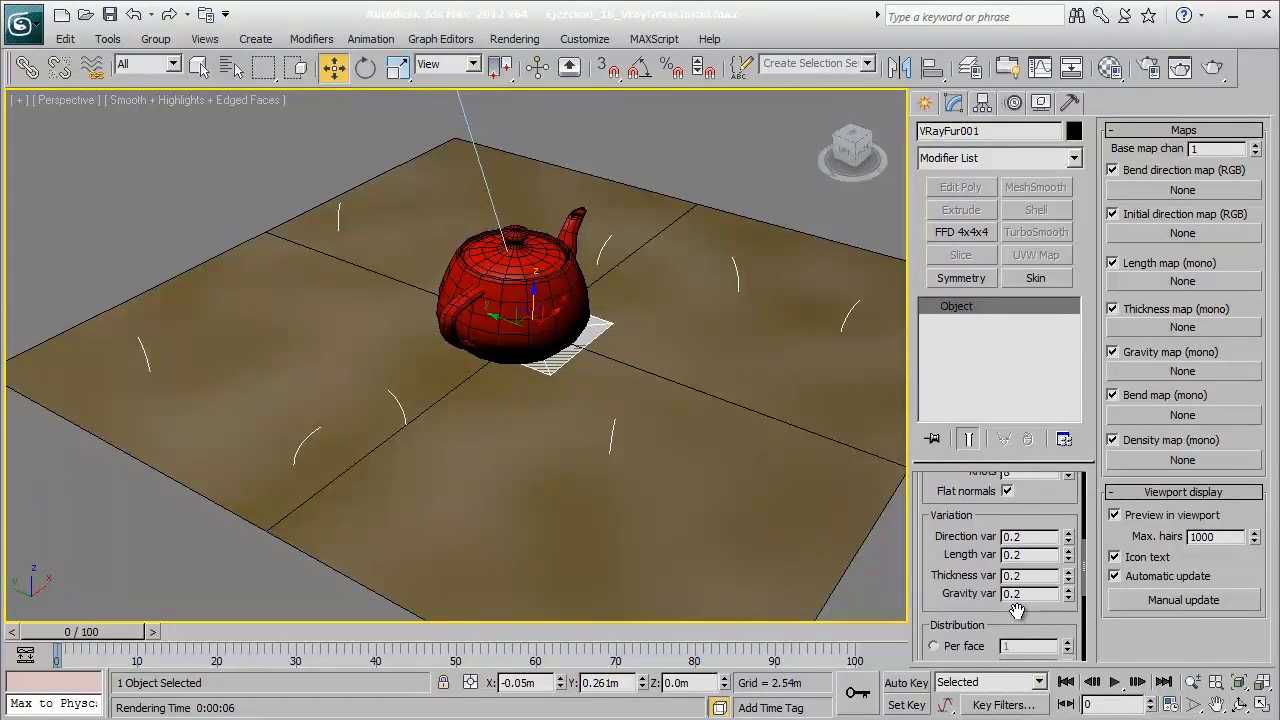
{"action": "left_click_drag", "start_coordinate": [1016, 611], "coordinate": [990, 518]}
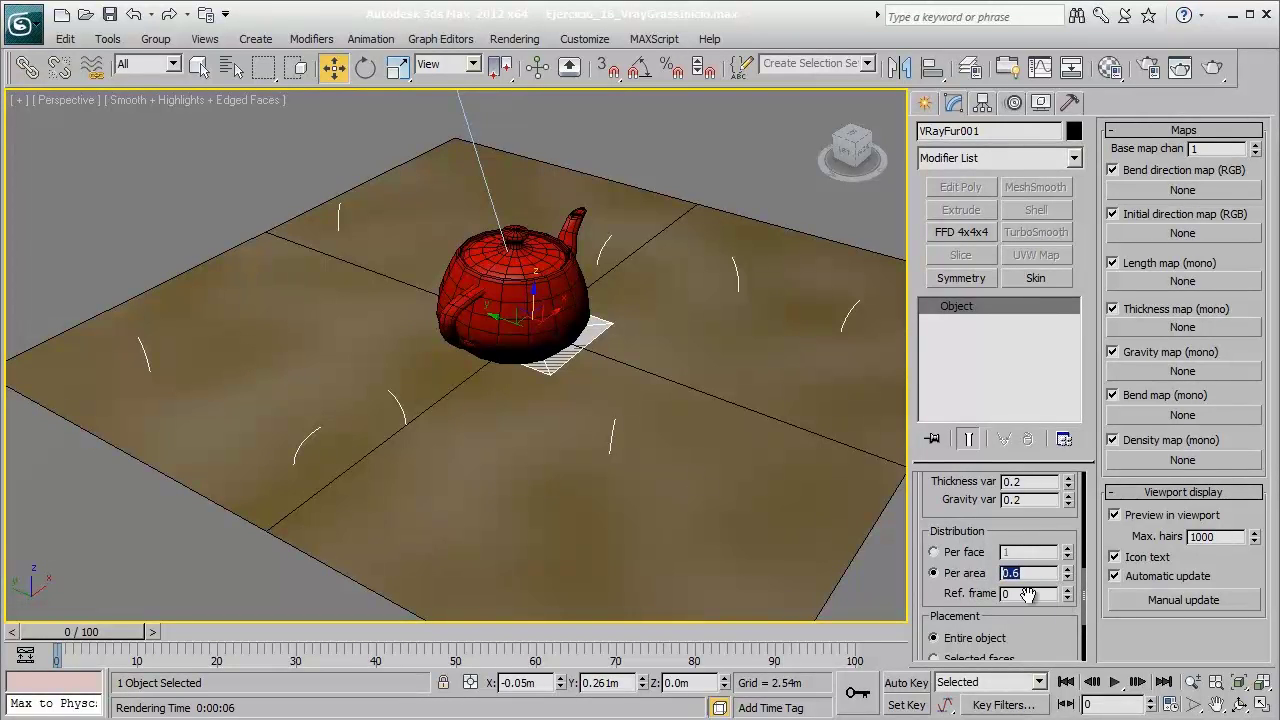
{"action": "middle_click_drag", "start_coordinate": [554, 409], "coordinate": [529, 402]}
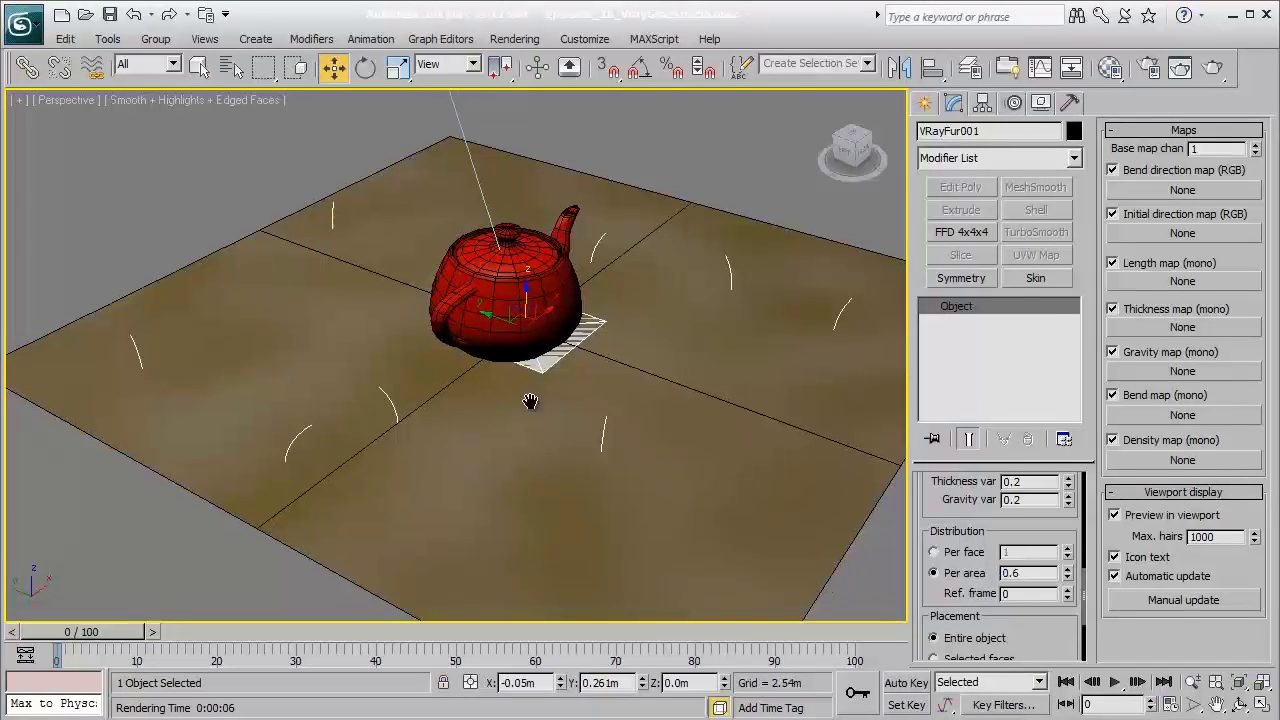
{"action": "left_click", "coordinate": [1205, 72]}
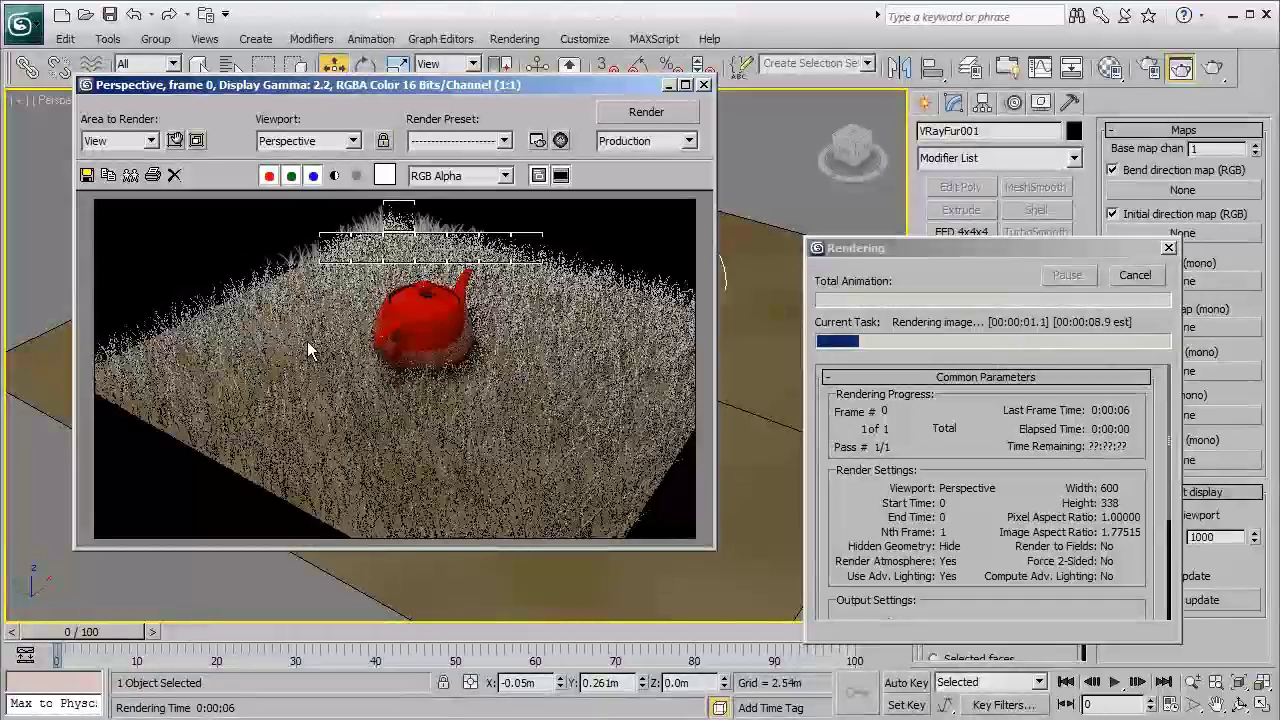
{"action": "scroll", "coordinate": [375, 215], "scroll_direction": "up", "scroll_amount": 1}
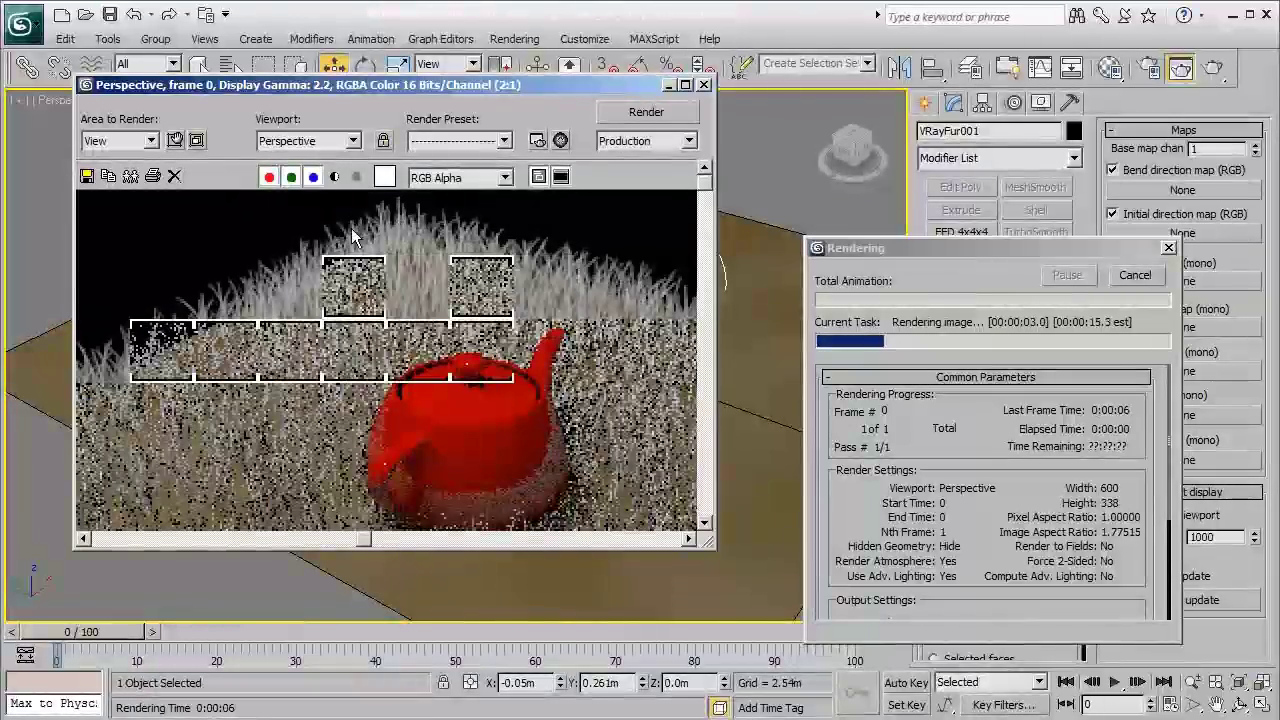
- Inspect the grass around the teapot at 1:1 and 2:1 in the running Perspective render, then stop it
{"action": "scroll", "coordinate": [588, 276], "scroll_direction": "down", "scroll_amount": 1}
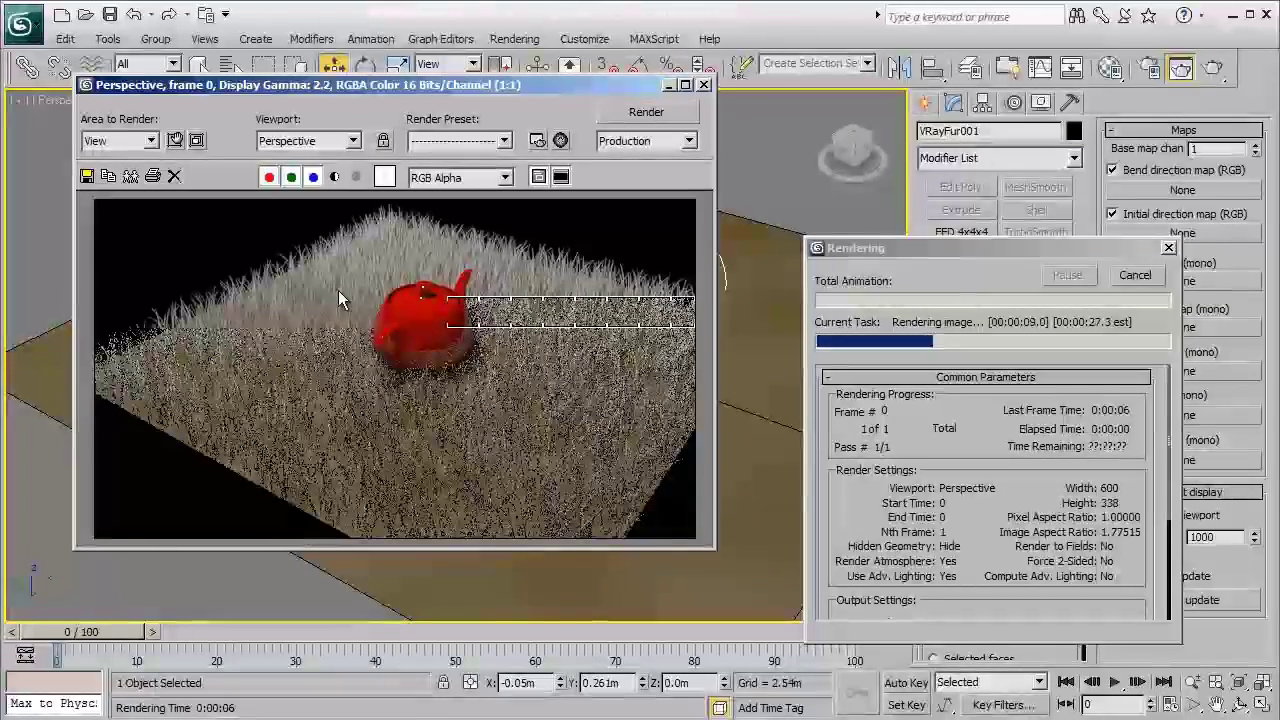
{"action": "scroll", "coordinate": [310, 258], "scroll_direction": "up", "scroll_amount": 1}
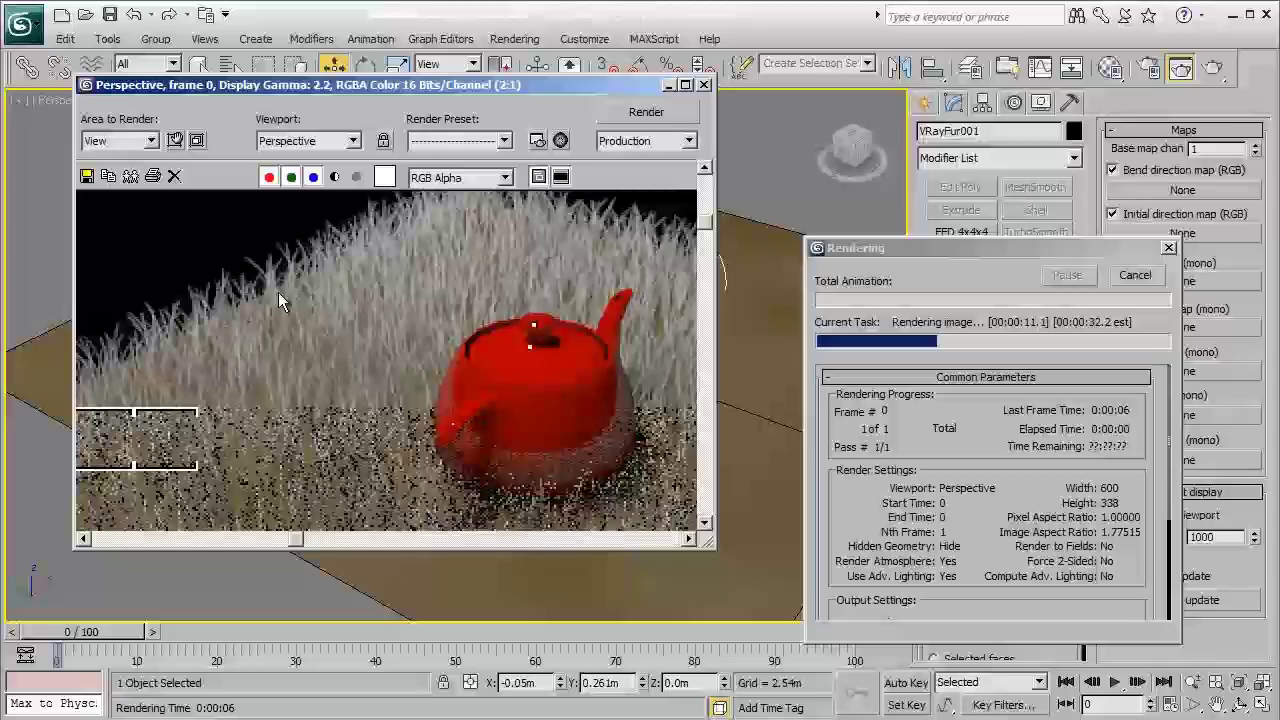
{"action": "scroll", "coordinate": [300, 292], "scroll_direction": "down", "scroll_amount": 1}
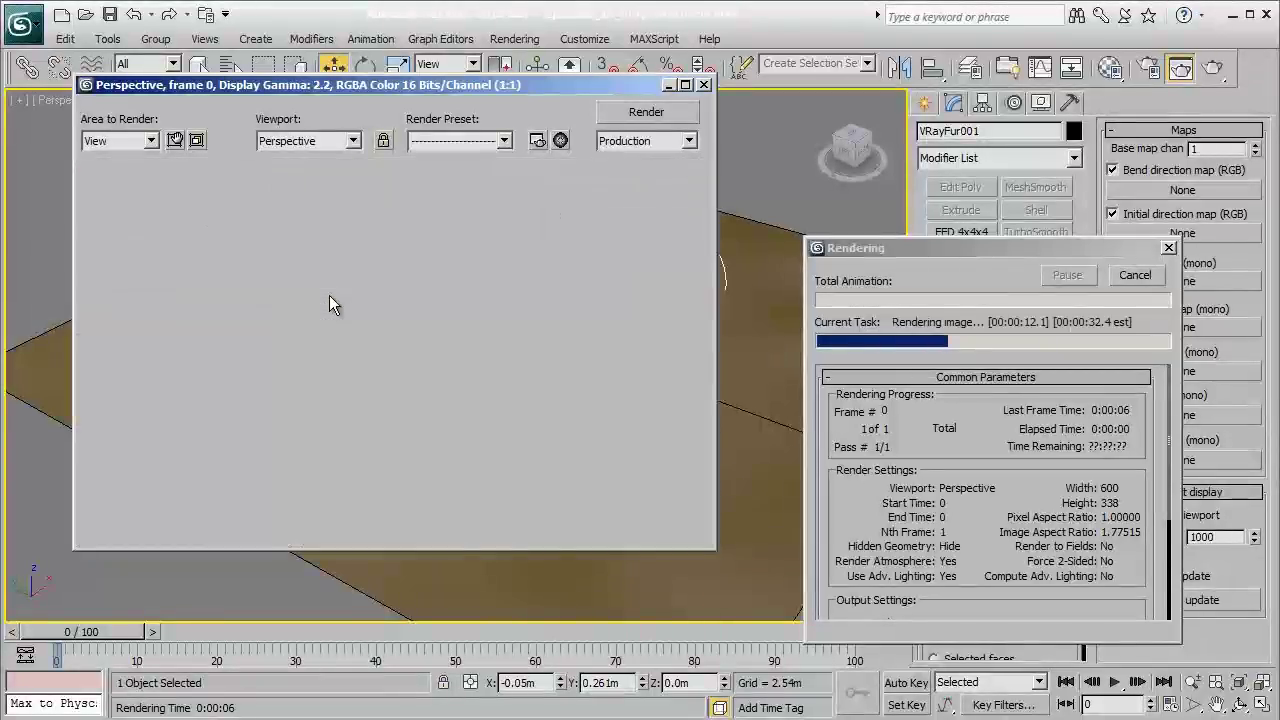
{"action": "left_click", "coordinate": [1135, 275]}
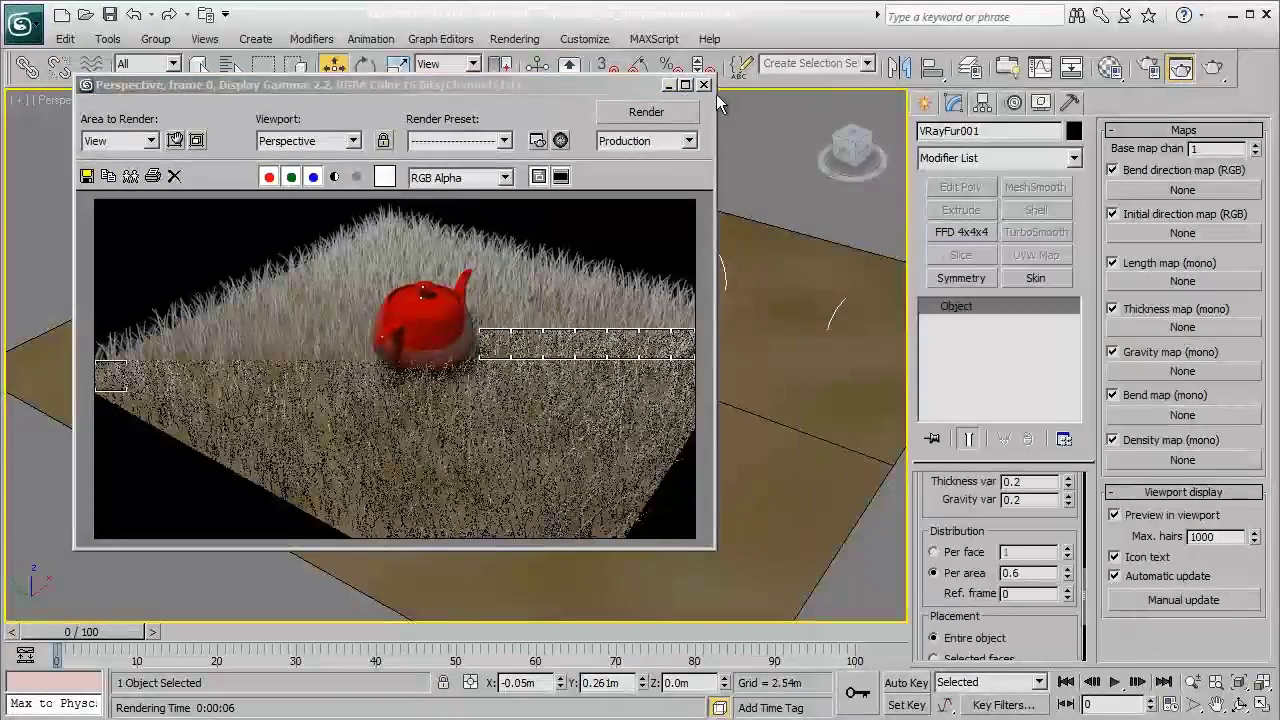
{"action": "left_click", "coordinate": [670, 85]}
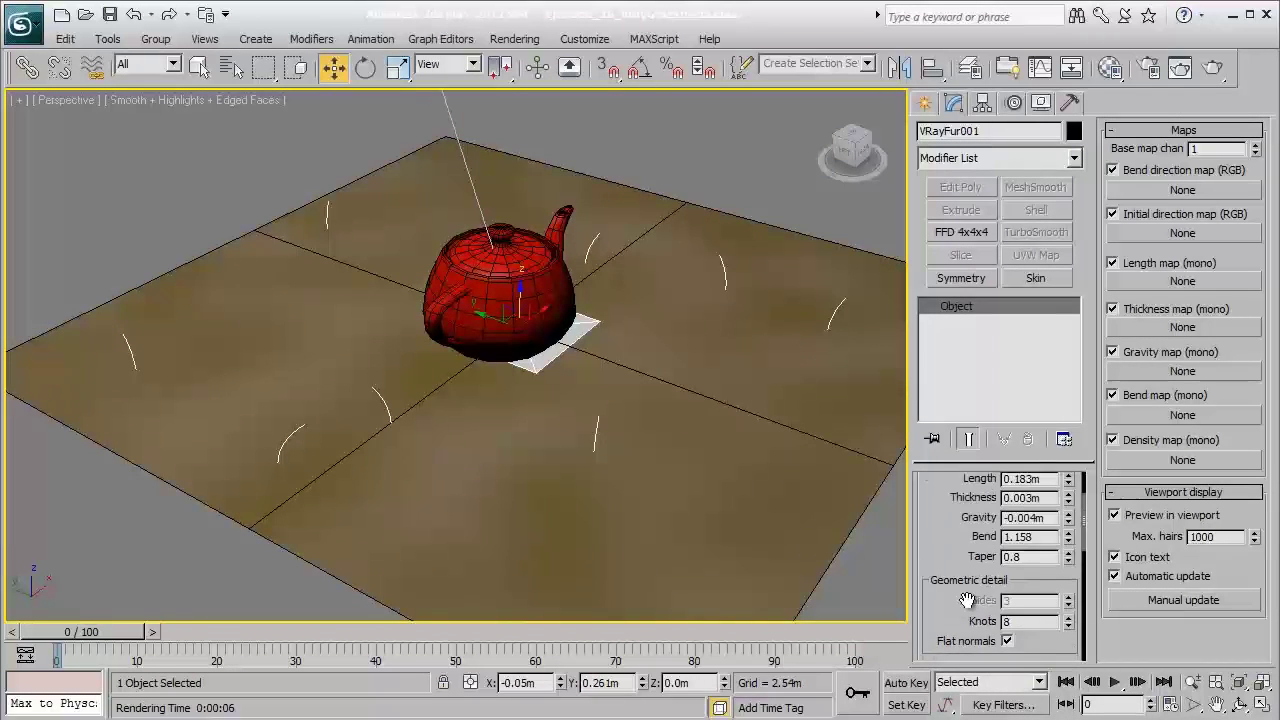
- Set the fur's Gravity to -0.04 m and check the bending strands in a partial Perspective test render
{"action": "left_click_drag", "start_coordinate": [1068, 544], "coordinate": [1075, 613]}
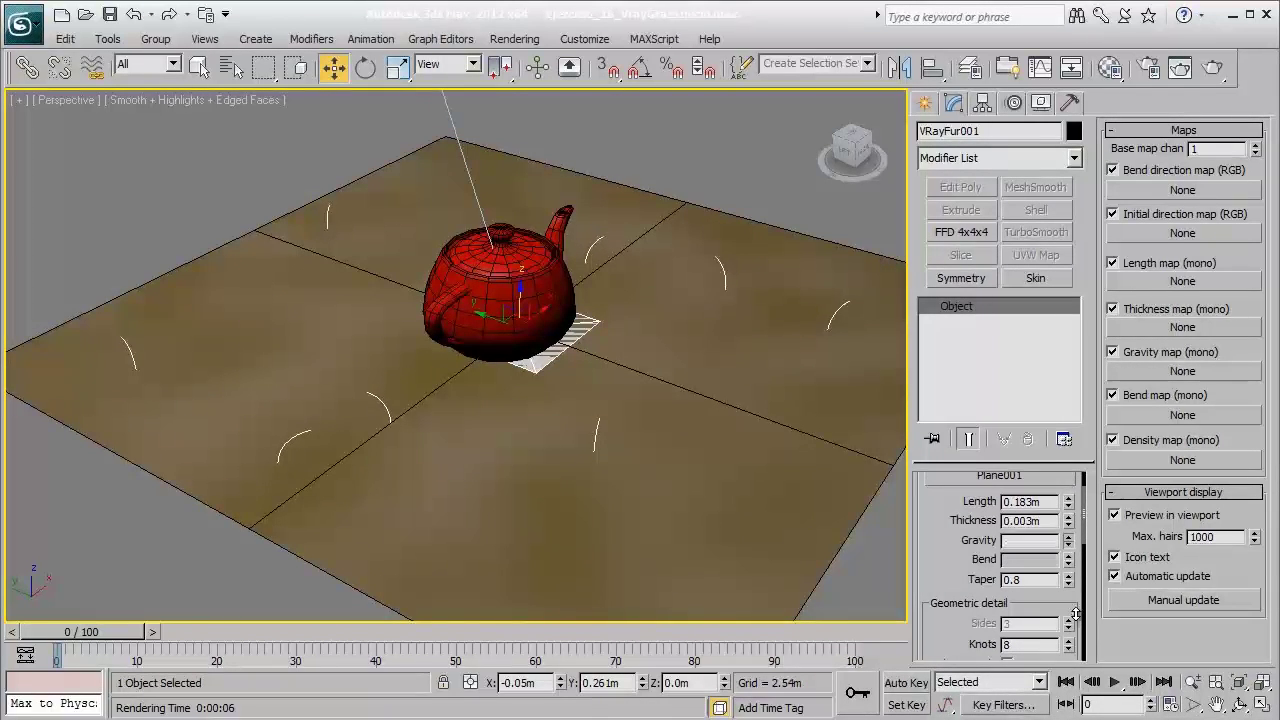
{"action": "left_click_drag", "start_coordinate": [1086, 705], "coordinate": [1083, 678]}
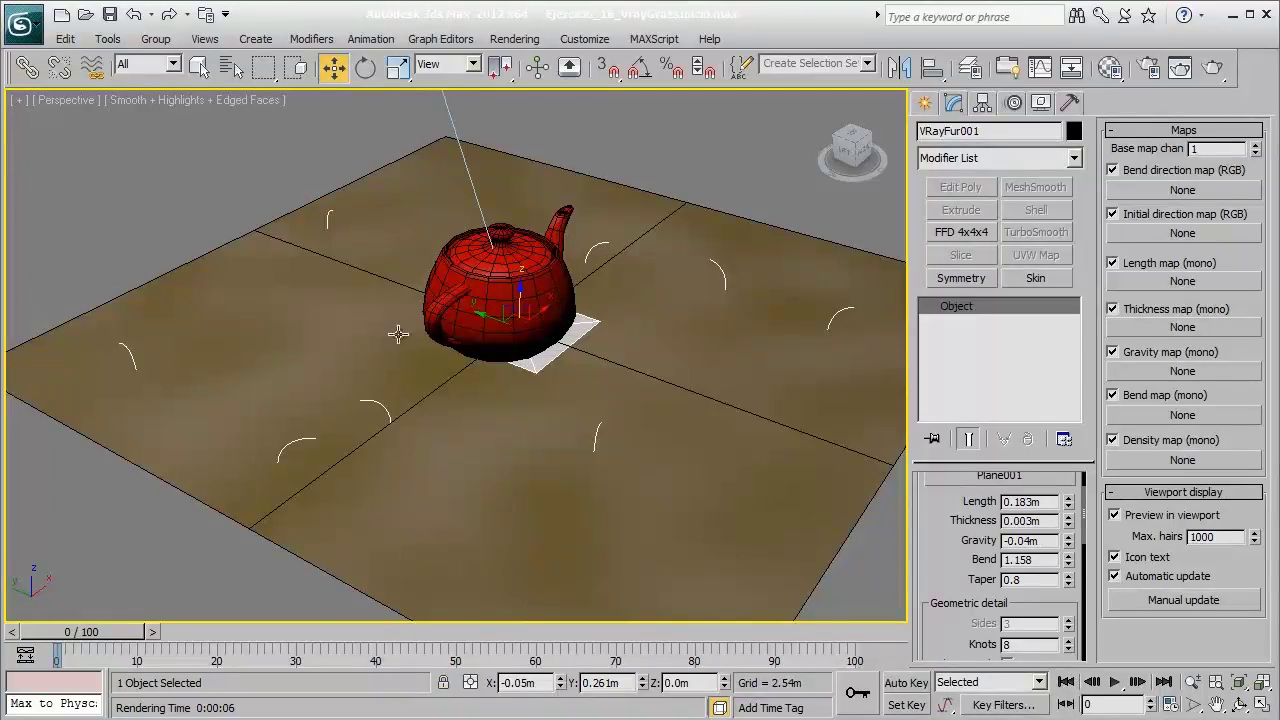
{"action": "left_click", "coordinate": [1206, 69]}
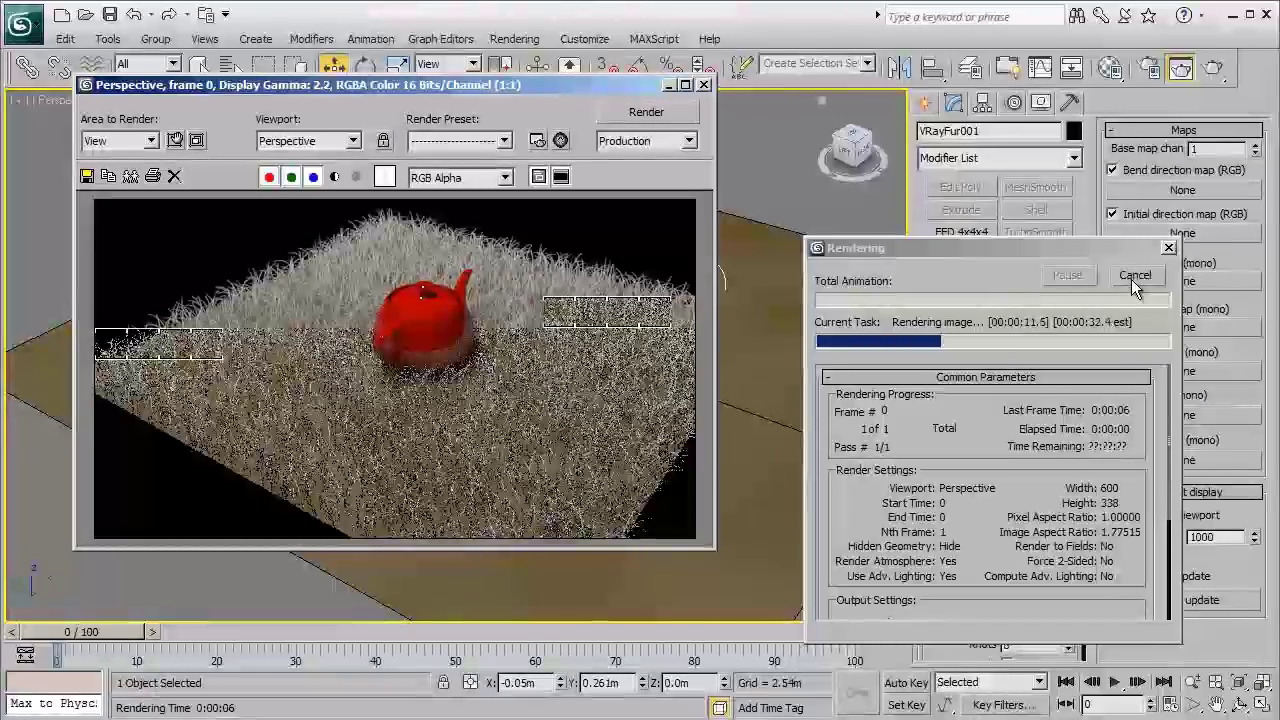
{"action": "left_click", "coordinate": [1131, 279]}
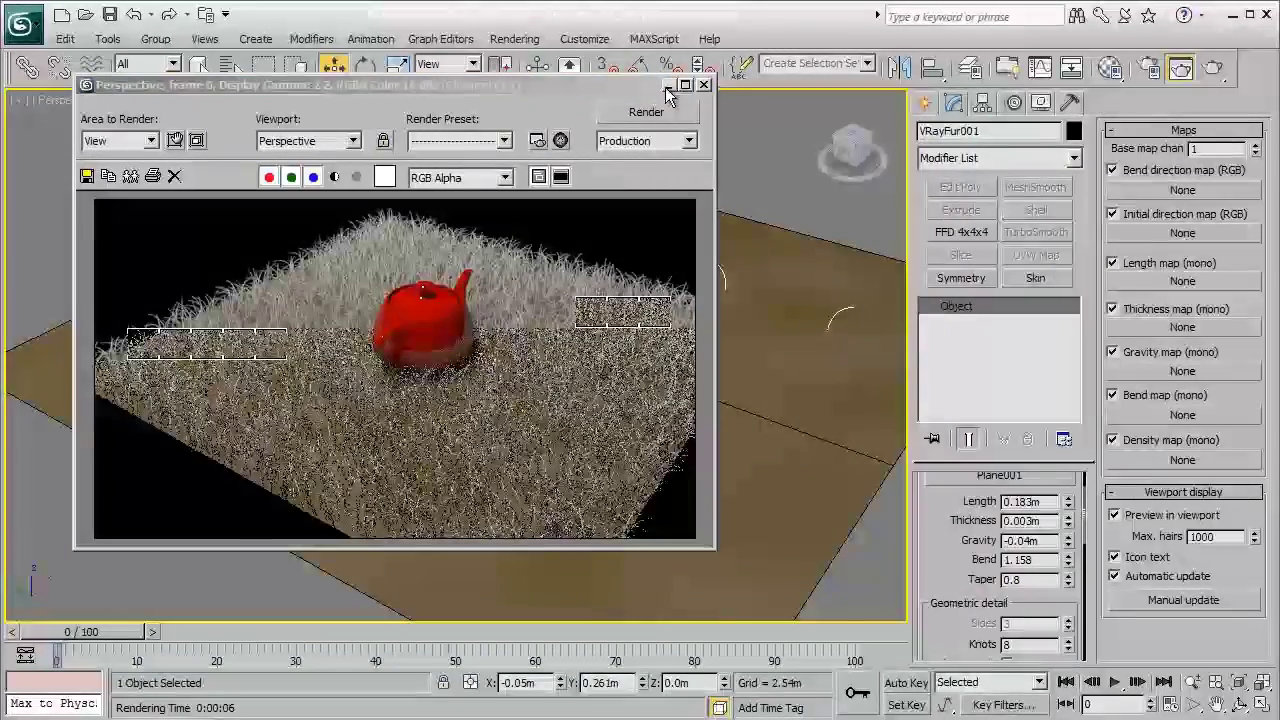
{"action": "left_click", "coordinate": [667, 87]}
{"action": "scroll", "coordinate": [500, 350], "scroll_direction": "down", "scroll_amount": 3}
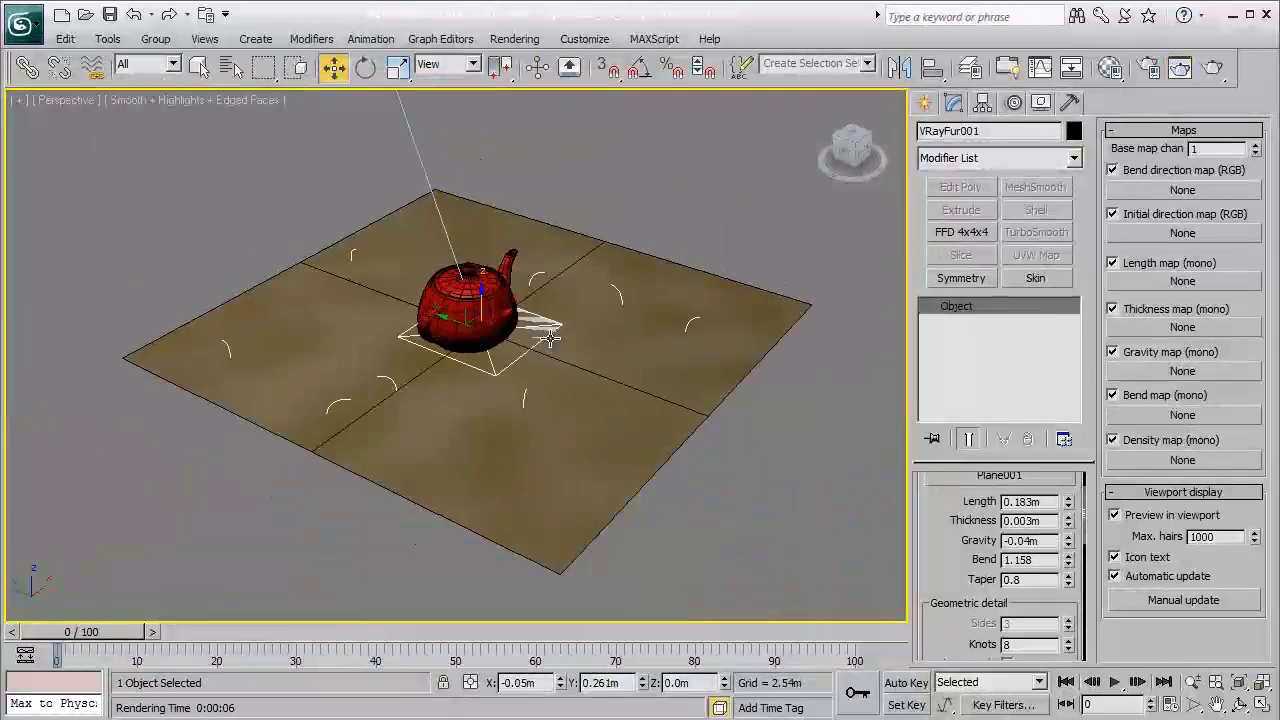
{"action": "middle_click_drag", "start_coordinate": [504, 409], "coordinate": [547, 360]}
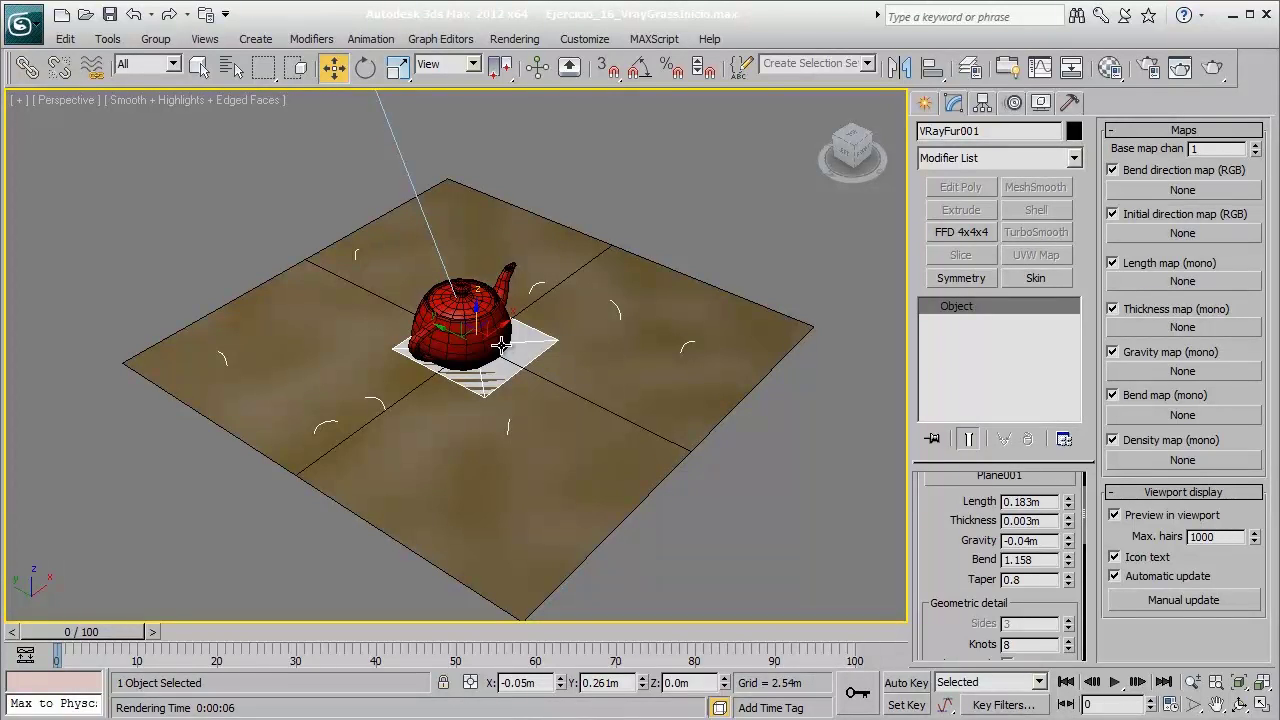
{"action": "scroll", "coordinate": [533, 345], "scroll_direction": "up", "scroll_amount": 1}
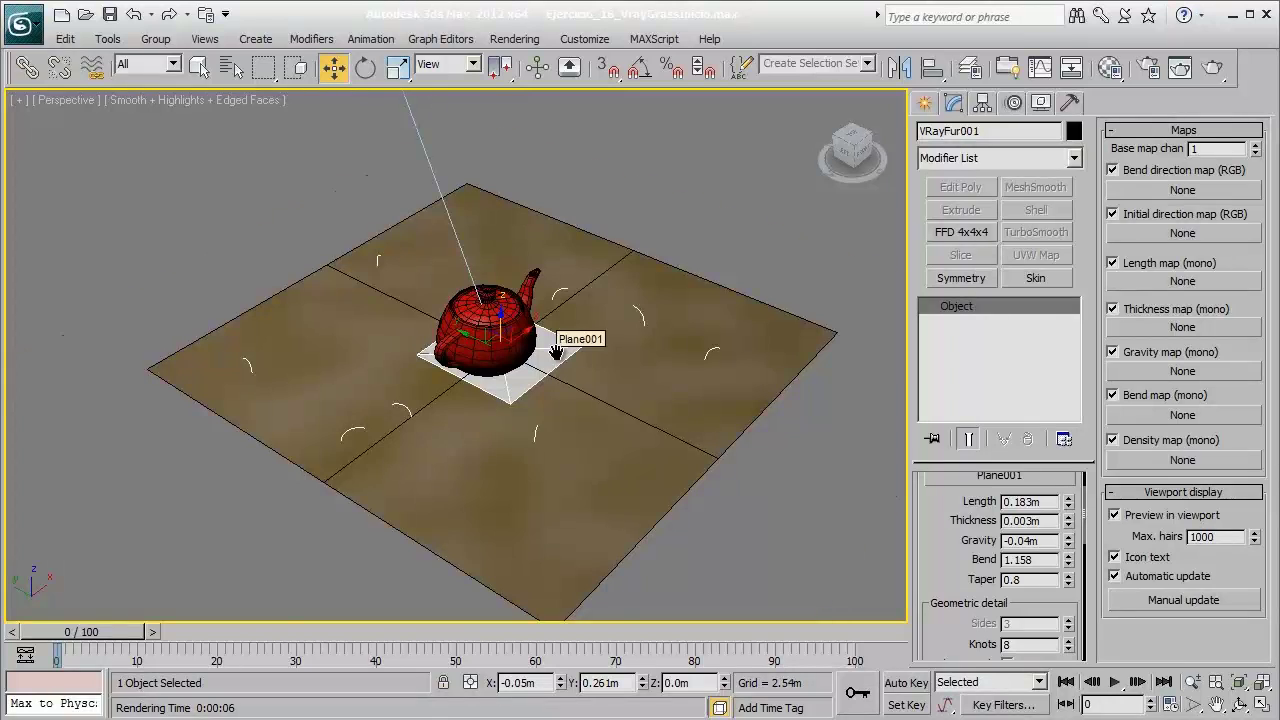
{"action": "scroll", "coordinate": [565, 338], "scroll_direction": "up", "scroll_amount": 3}
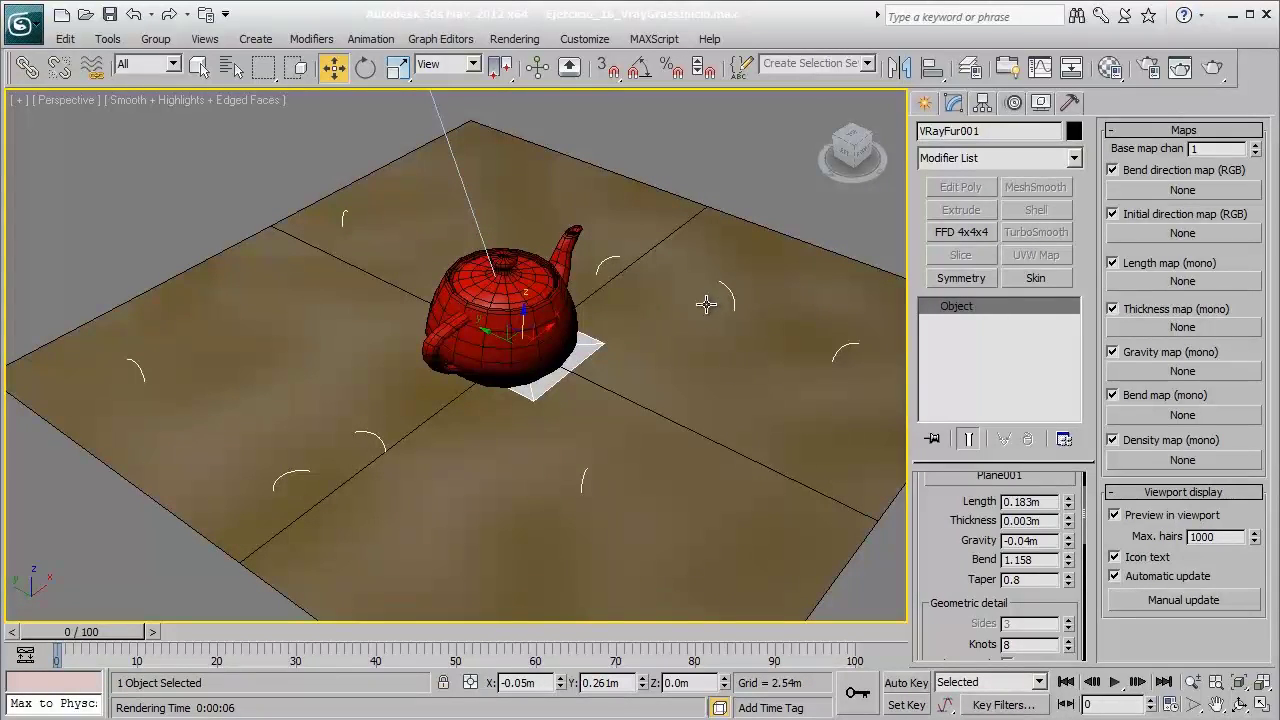
{"action": "middle_click_drag", "start_coordinate": [620, 371], "coordinate": [603, 363]}
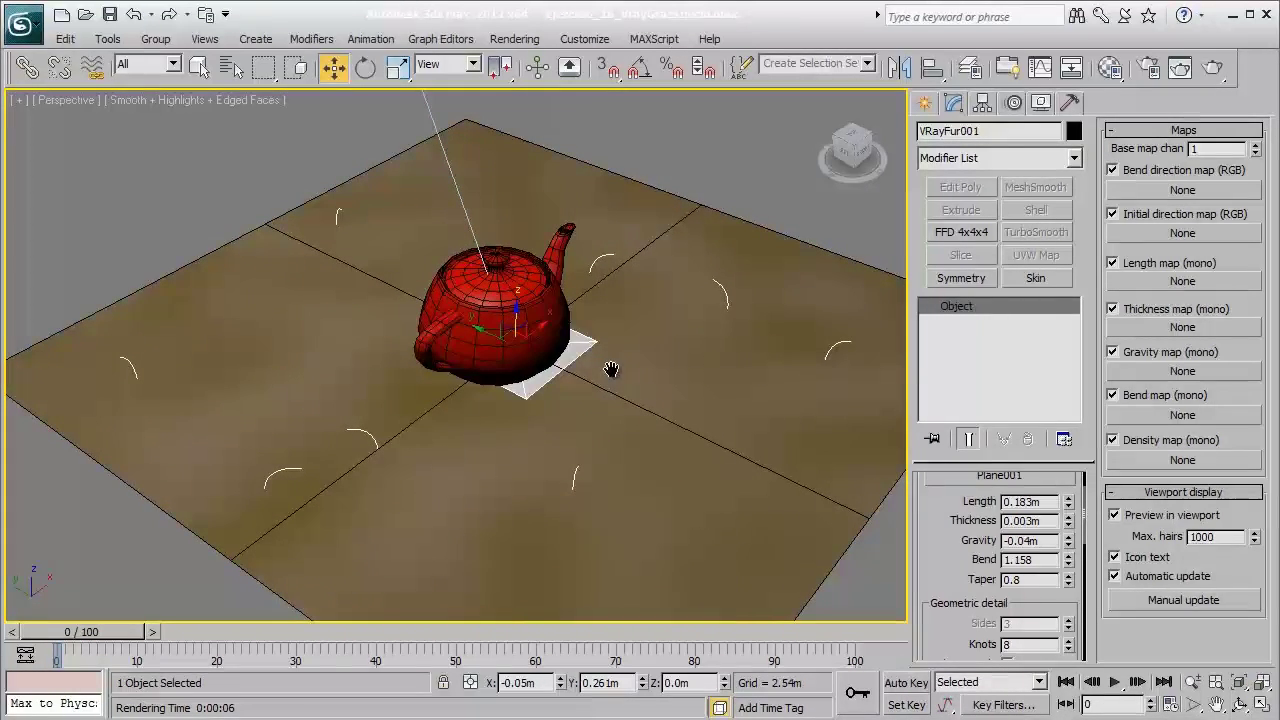
- Assign a Gradient Ramp map to the Diffuse slot of the Grama material
{"action": "left_click", "coordinate": [1110, 67]}
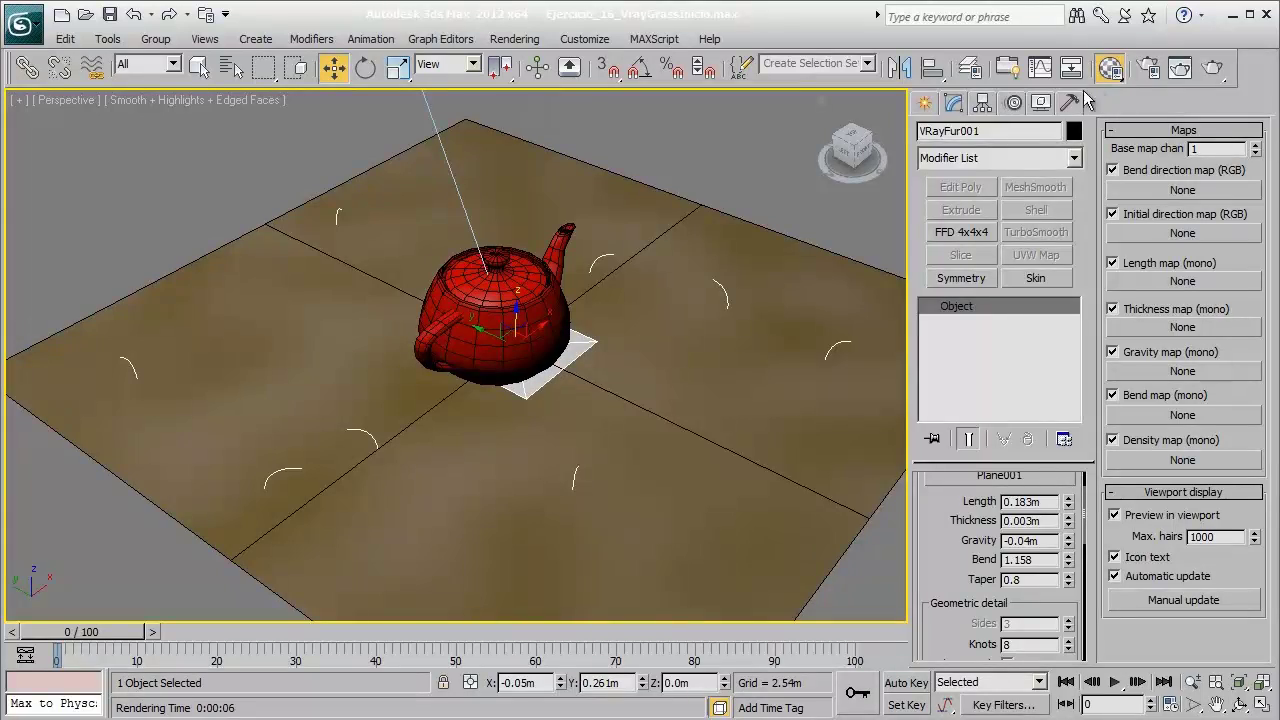
{"action": "scroll", "coordinate": [551, 277], "scroll_direction": "down", "scroll_amount": 3}
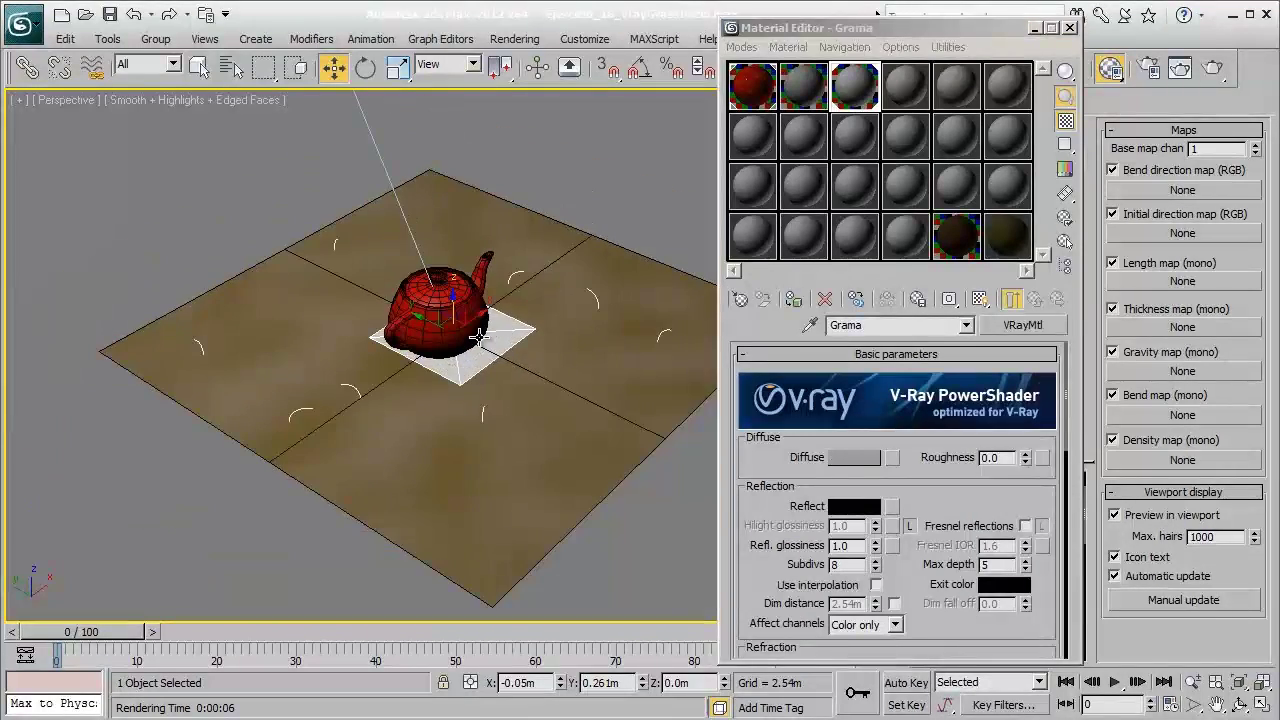
{"action": "middle_click_drag", "start_coordinate": [480, 344], "coordinate": [457, 377]}
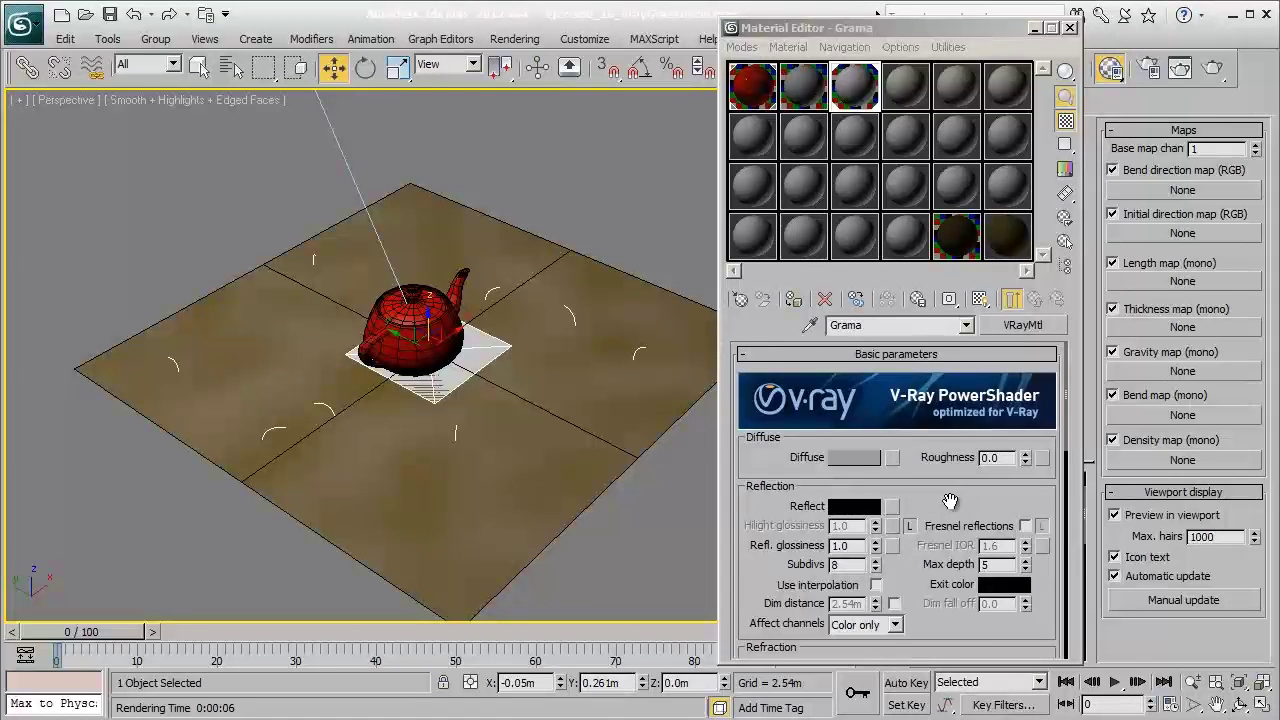
{"action": "left_click_drag", "start_coordinate": [939, 500], "coordinate": [948, 228]}
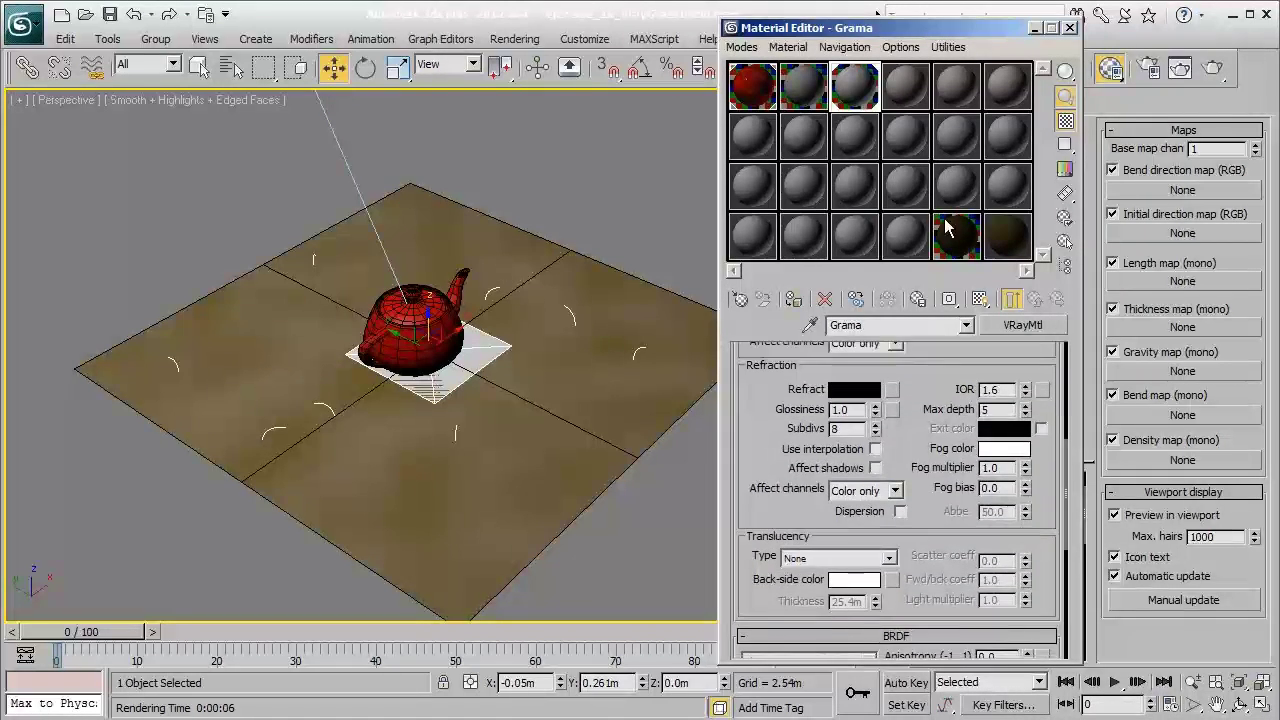
{"action": "scroll", "coordinate": [930, 535], "scroll_direction": "down", "scroll_amount": 5}
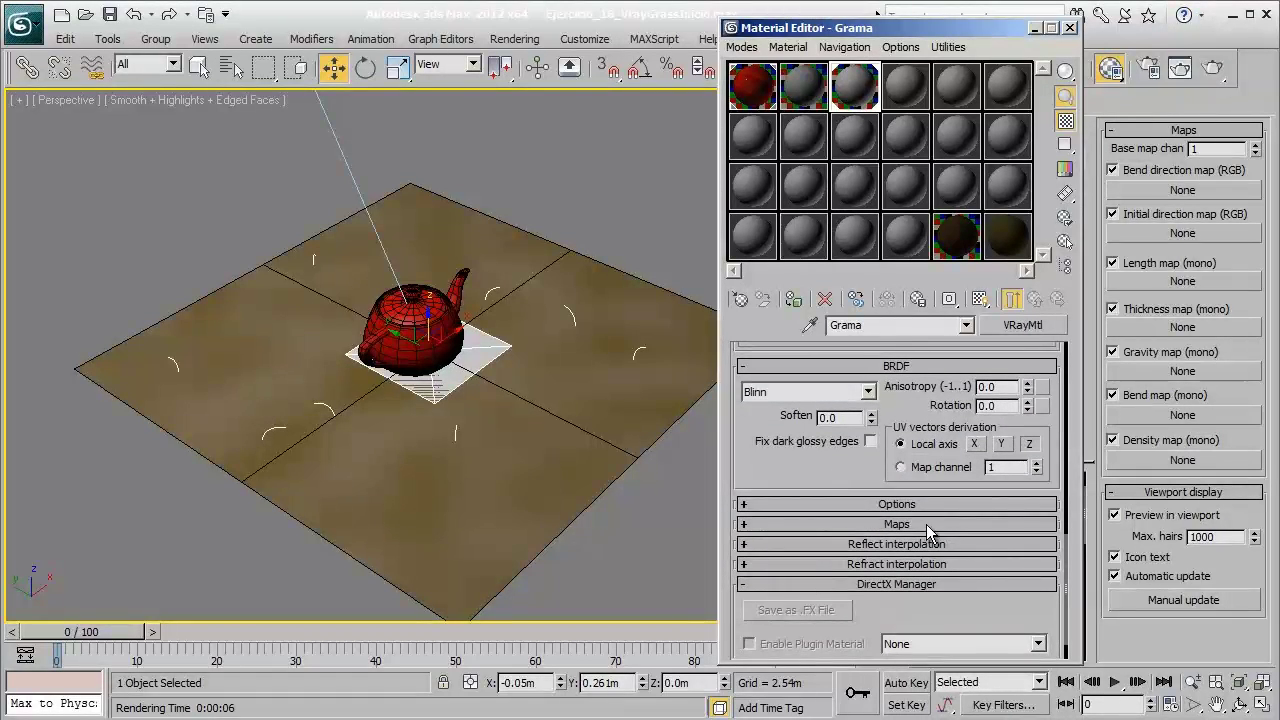
{"action": "left_click", "coordinate": [870, 521]}
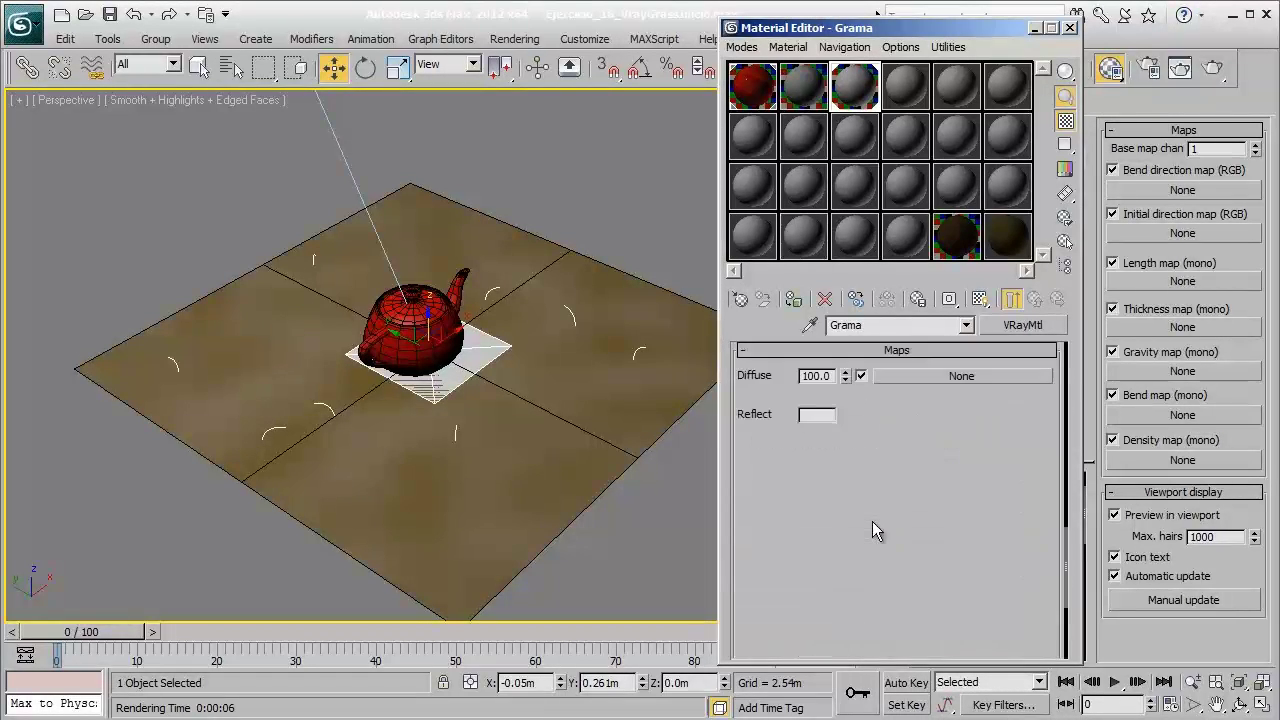
{"action": "left_click", "coordinate": [955, 376]}
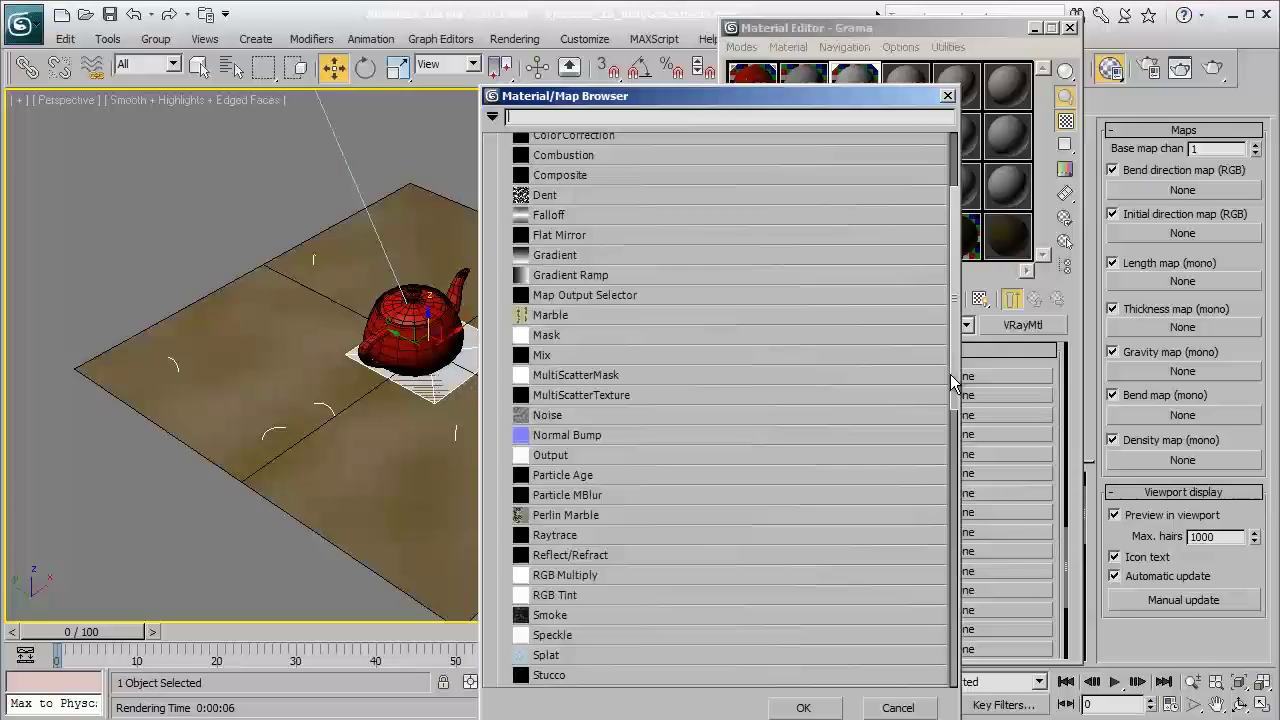
{"action": "left_click_drag", "start_coordinate": [737, 108], "coordinate": [670, 51]}
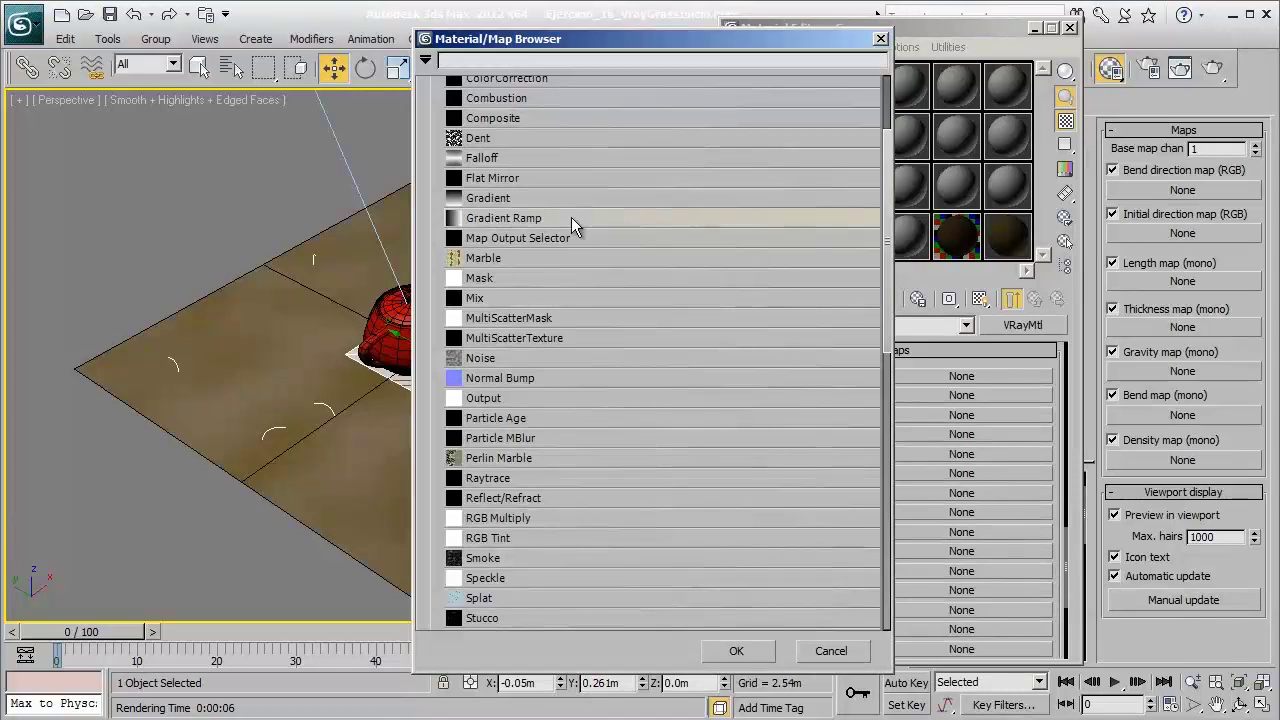
{"action": "double_click", "coordinate": [493, 220]}
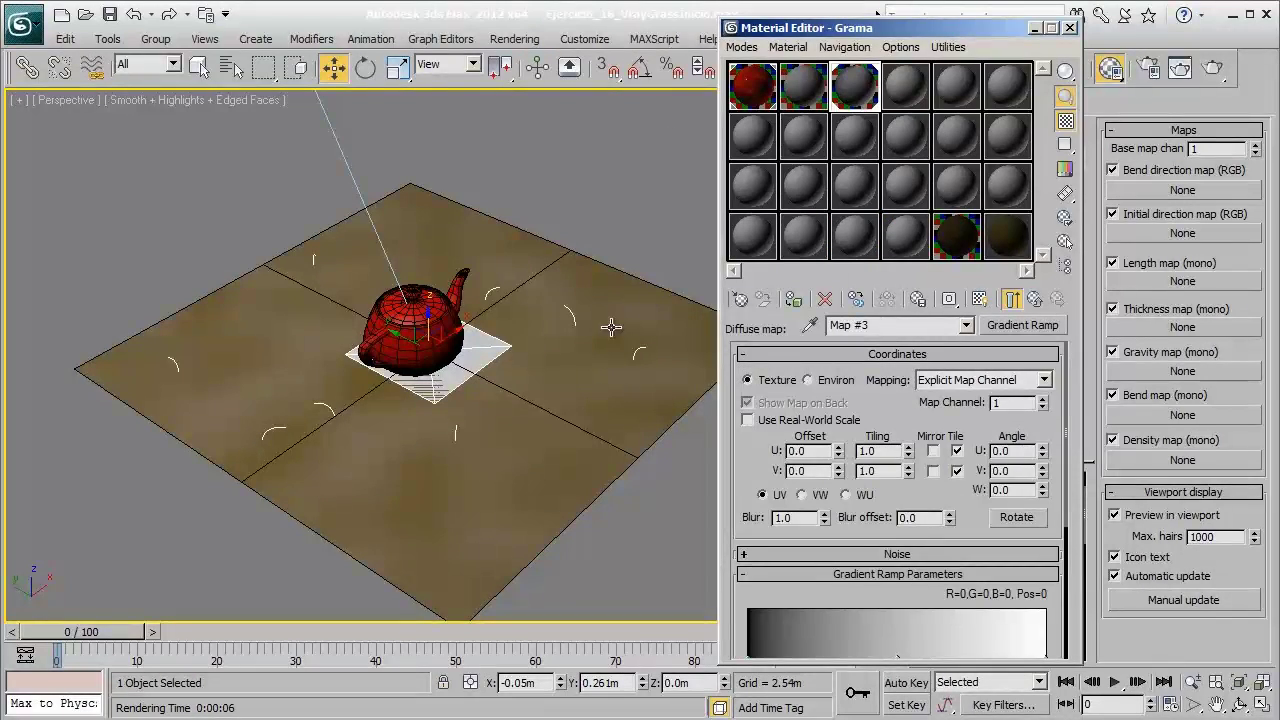
- Test-render the whole gradient-shaded grass plane in Perspective, then stop and close the render
{"action": "middle_click_drag", "start_coordinate": [455, 368], "coordinate": [492, 372]}
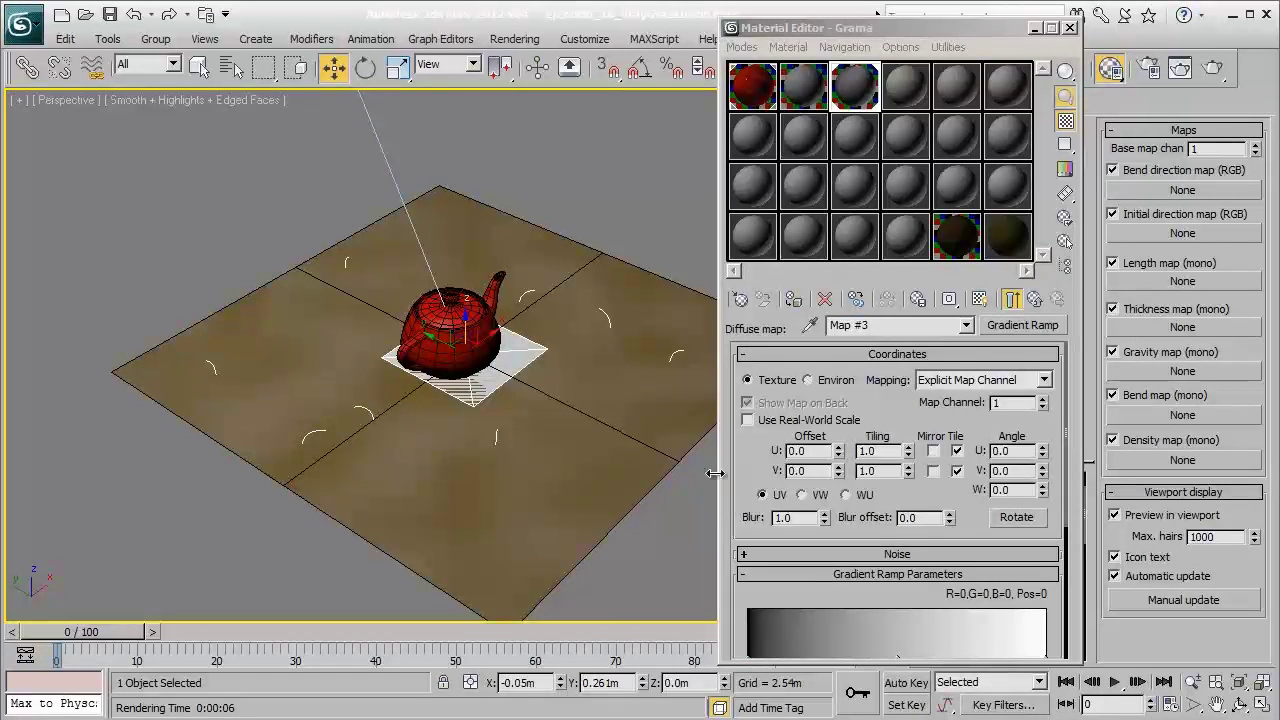
{"action": "middle_click_drag", "start_coordinate": [524, 404], "coordinate": [535, 417]}
{"action": "left_click", "coordinate": [1179, 70]}
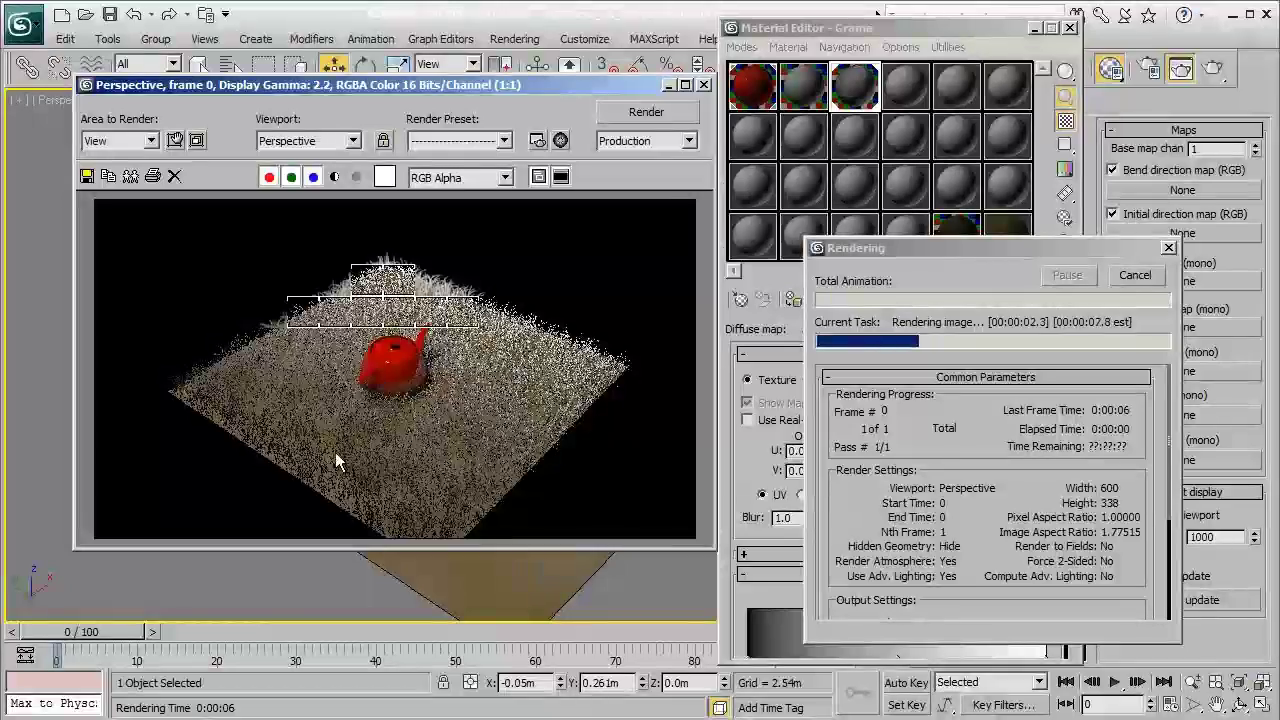
{"action": "left_click", "coordinate": [1133, 275]}
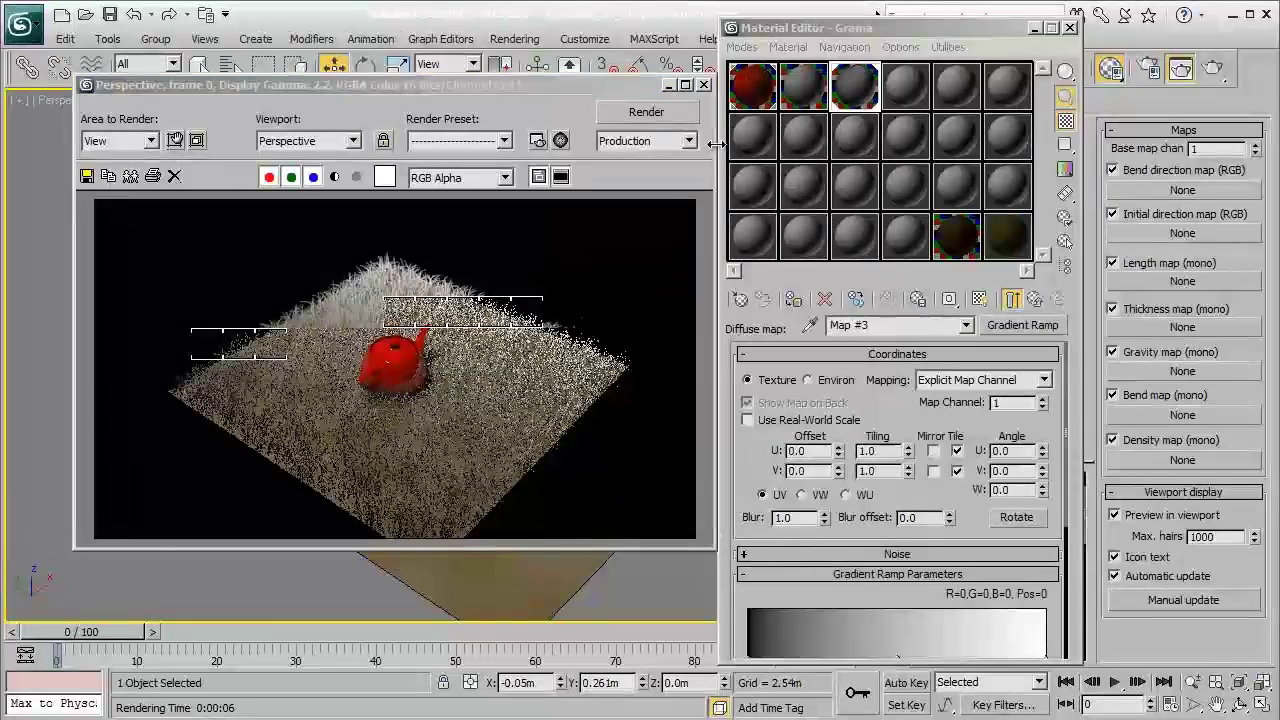
{"action": "left_click", "coordinate": [705, 84]}
- Render the gradient-shaded grass from a lower, closer angle around the teapot and stop it partway
{"action": "middle_click_drag", "start_coordinate": [470, 400], "coordinate": [560, 378], "text": "alt"}
{"action": "scroll", "coordinate": [525, 392], "scroll_direction": "up", "scroll_amount": 3}
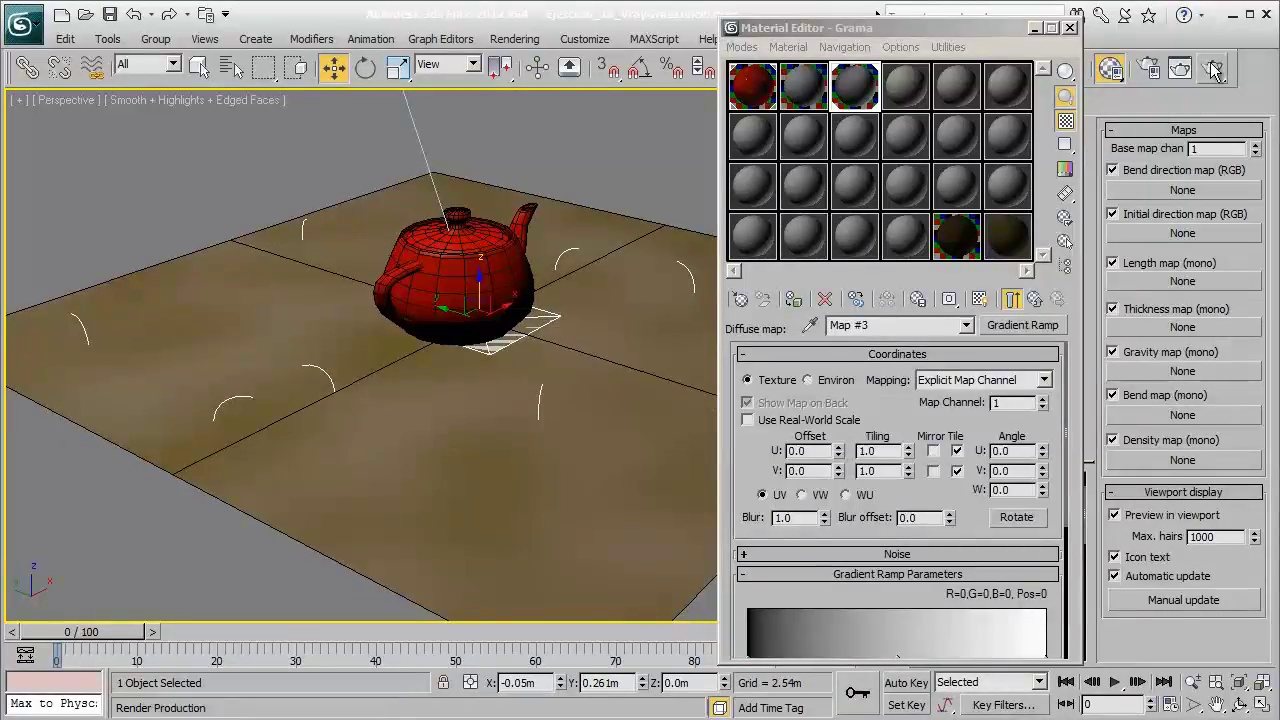
{"action": "left_click", "coordinate": [1213, 69]}
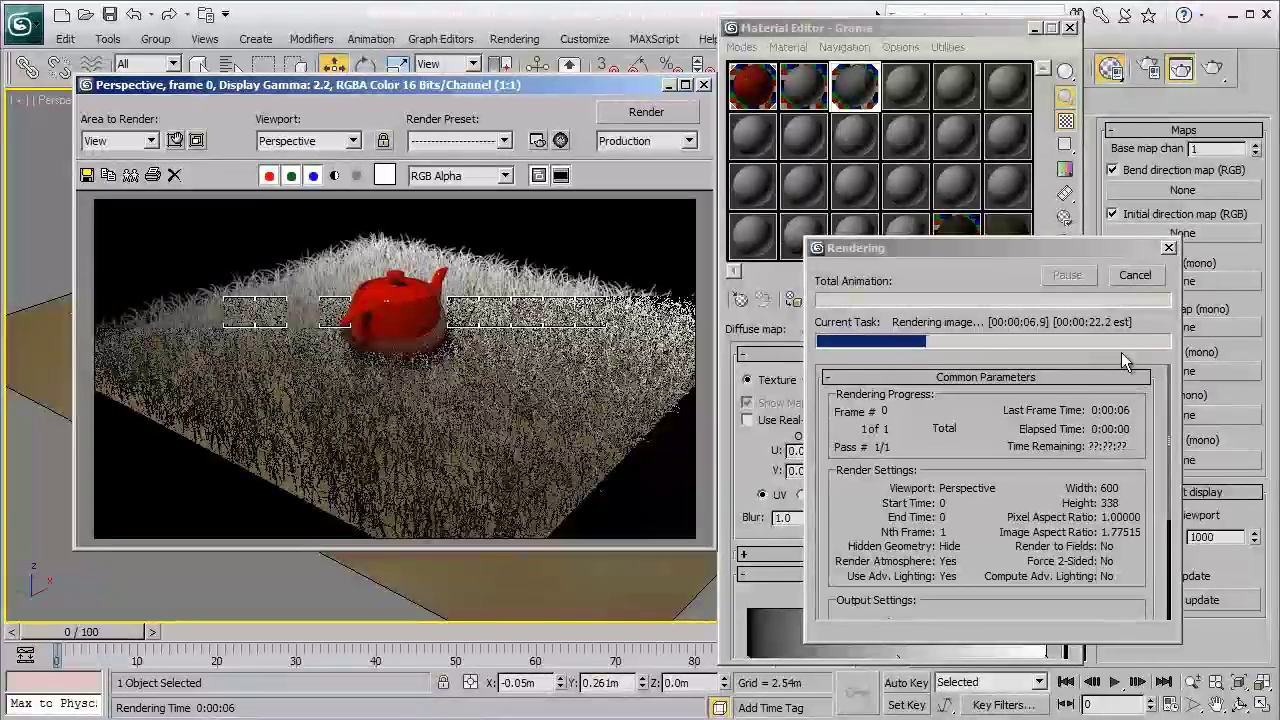
{"action": "left_click", "coordinate": [1152, 280]}
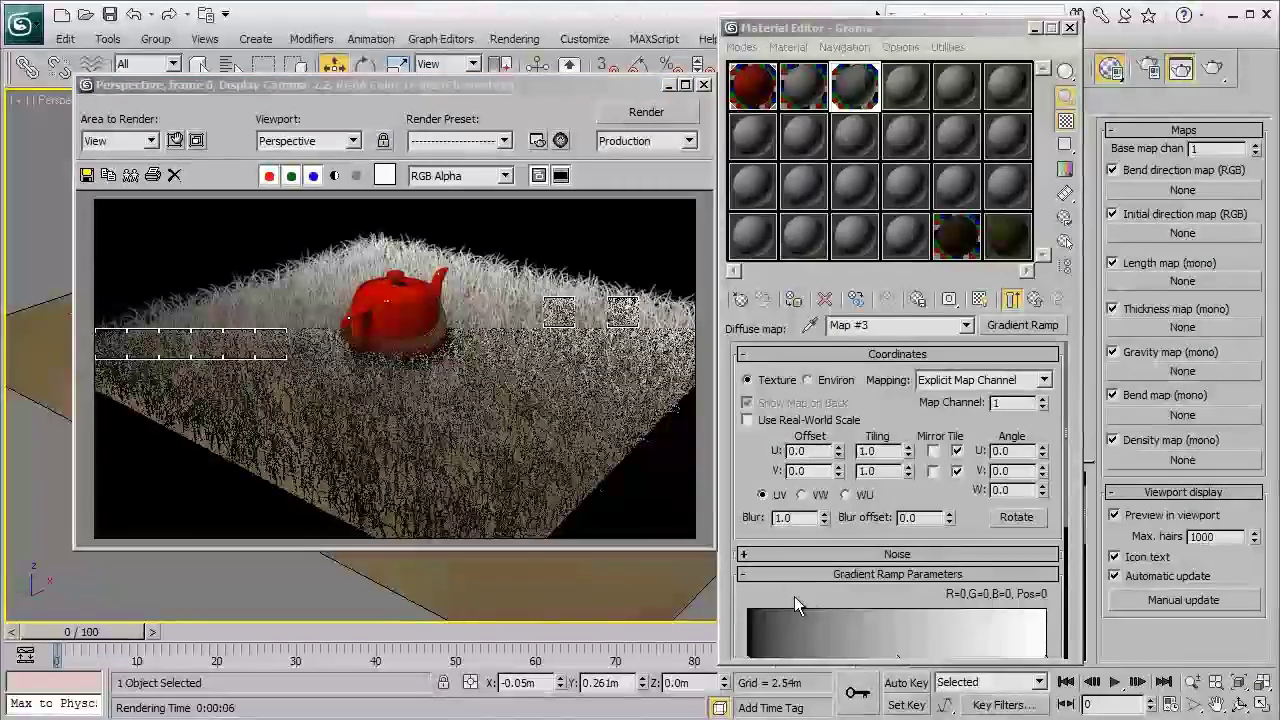
- Try the Gradient Ramp's W angle at 90 and set it back to 0
{"action": "left_click_drag", "start_coordinate": [915, 530], "coordinate": [931, 427]}
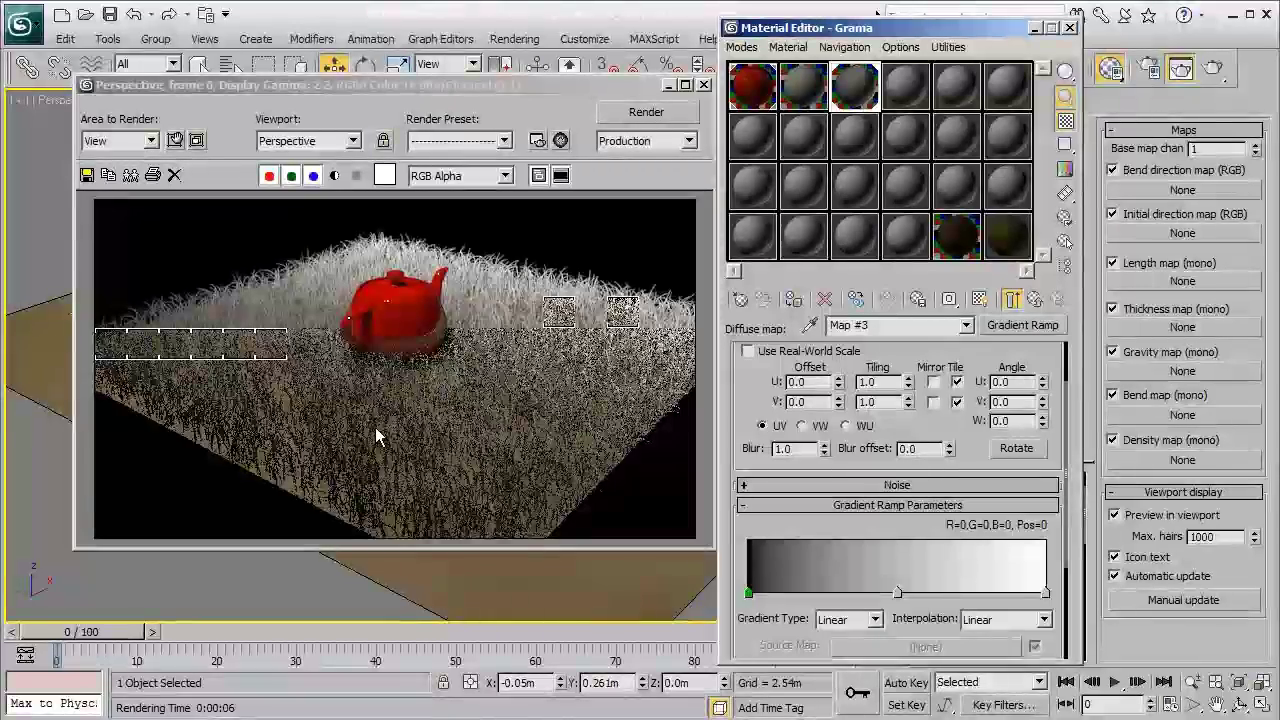
{"action": "left_click_drag", "start_coordinate": [985, 361], "coordinate": [992, 388]}
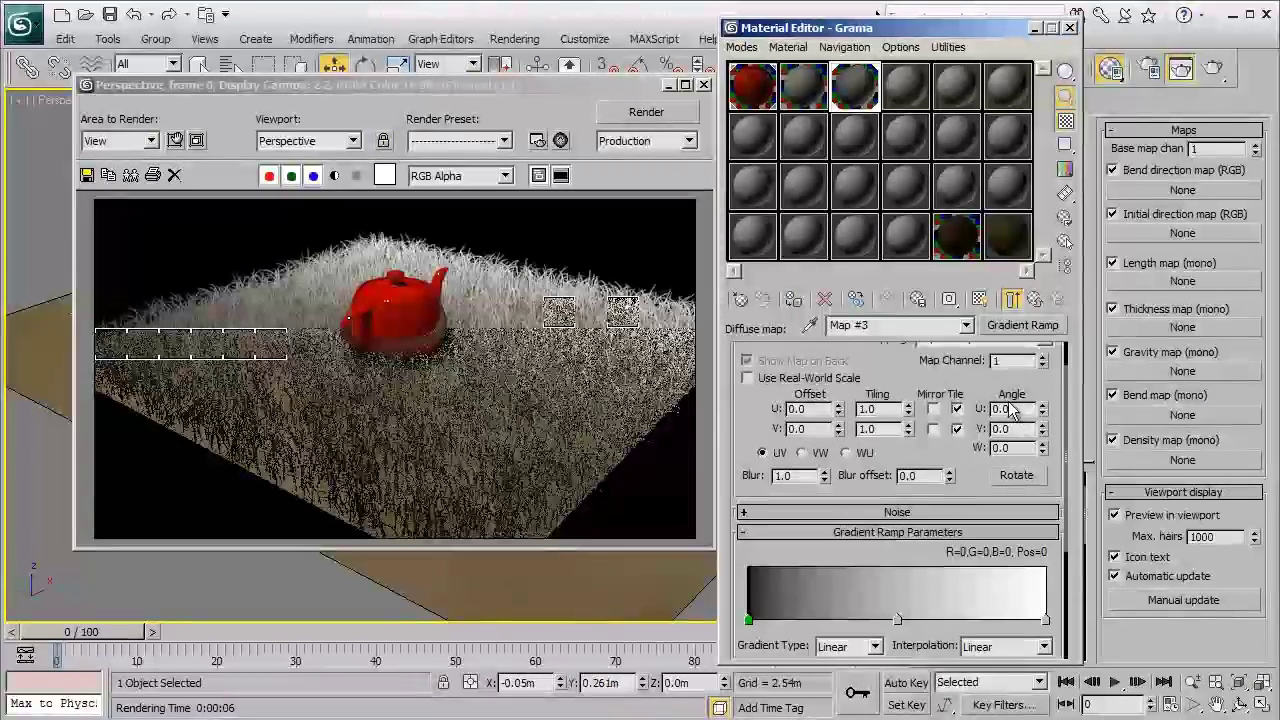
{"action": "double_click", "coordinate": [1000, 447]}
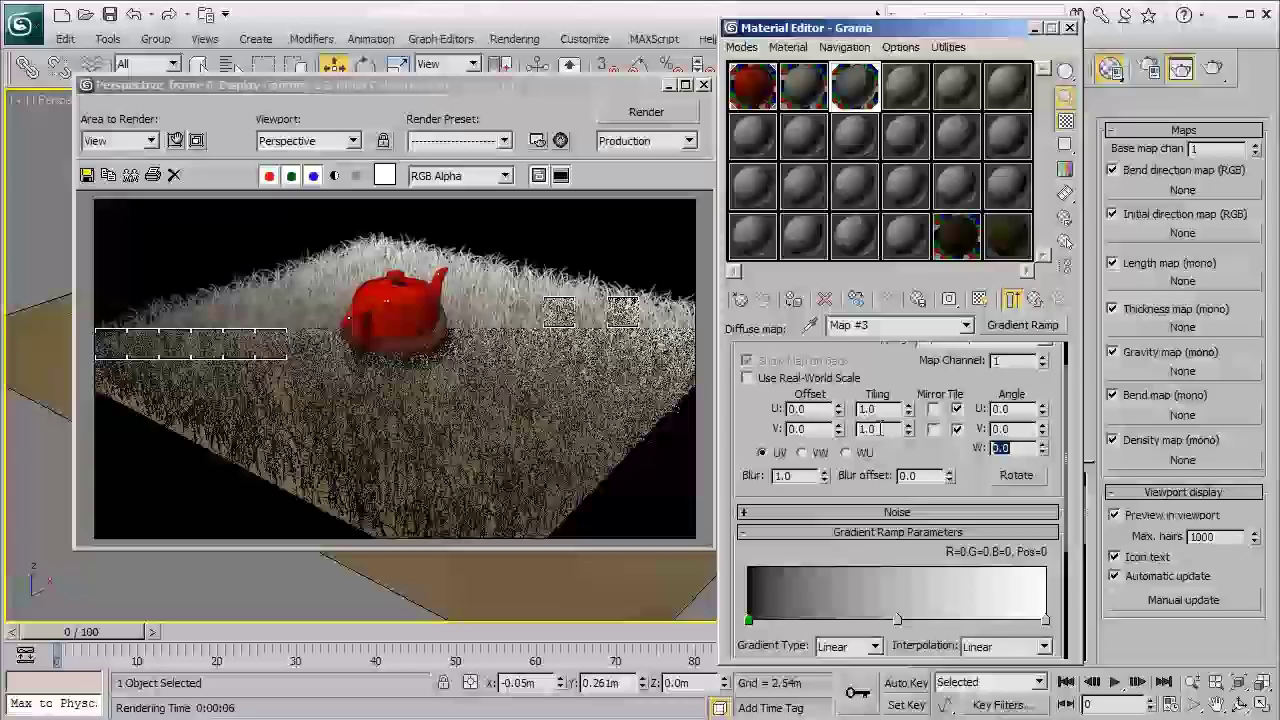
{"action": "type", "text": "90"}
{"action": "key", "text": "Return"}
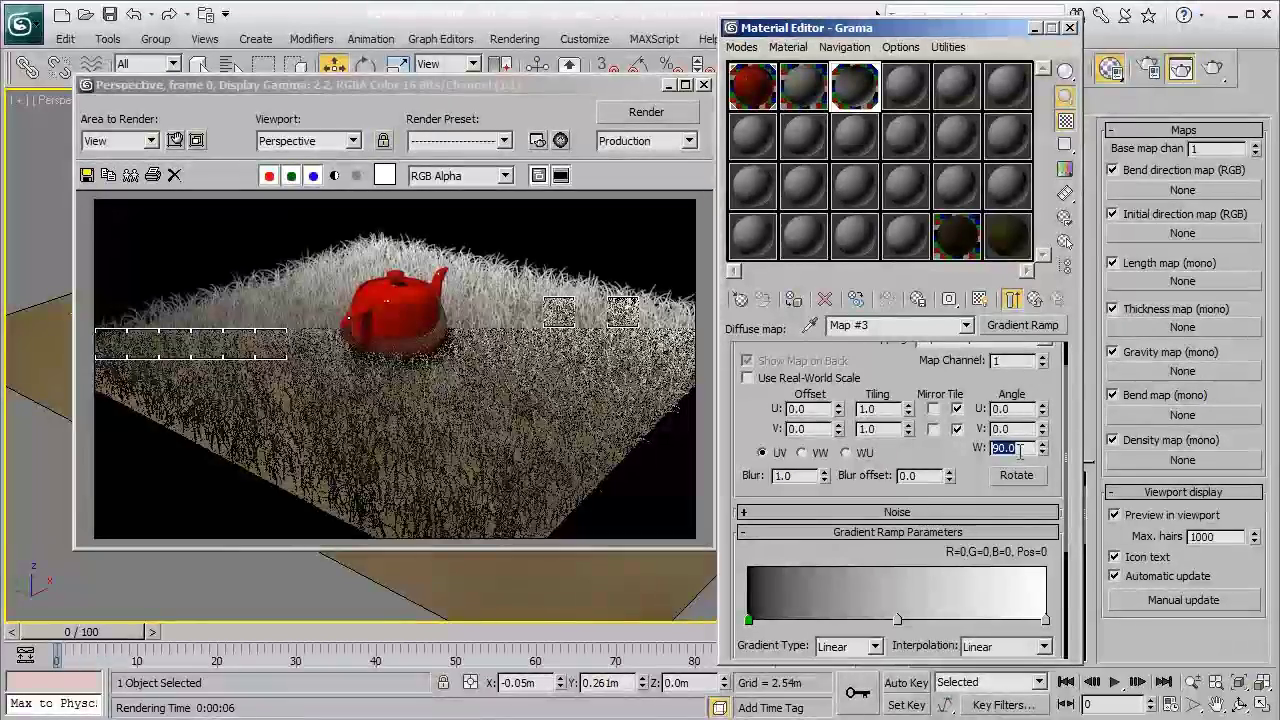
{"action": "type", "text": "0"}
{"action": "key", "text": "Return"}
- Open an enlarged sample preview of the Gradient Ramp and show the map alone instead of the end result
{"action": "double_click", "coordinate": [855, 85]}
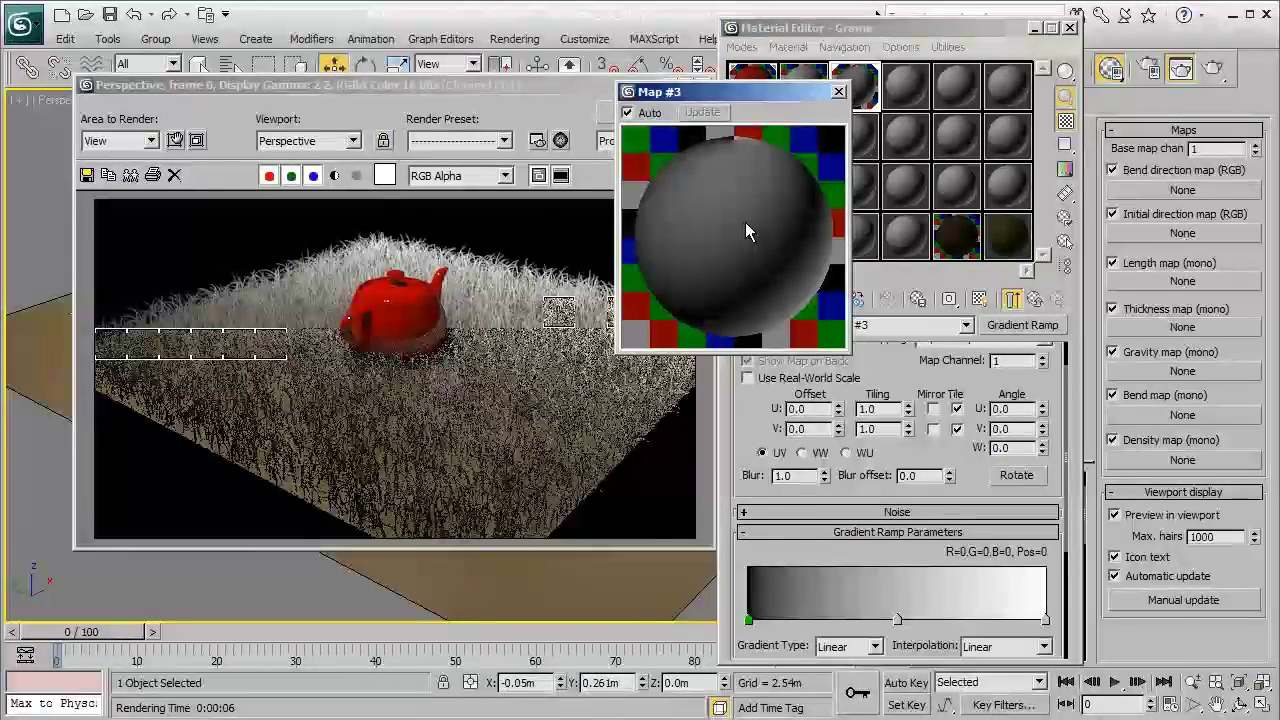
{"action": "left_click", "coordinate": [1013, 300]}
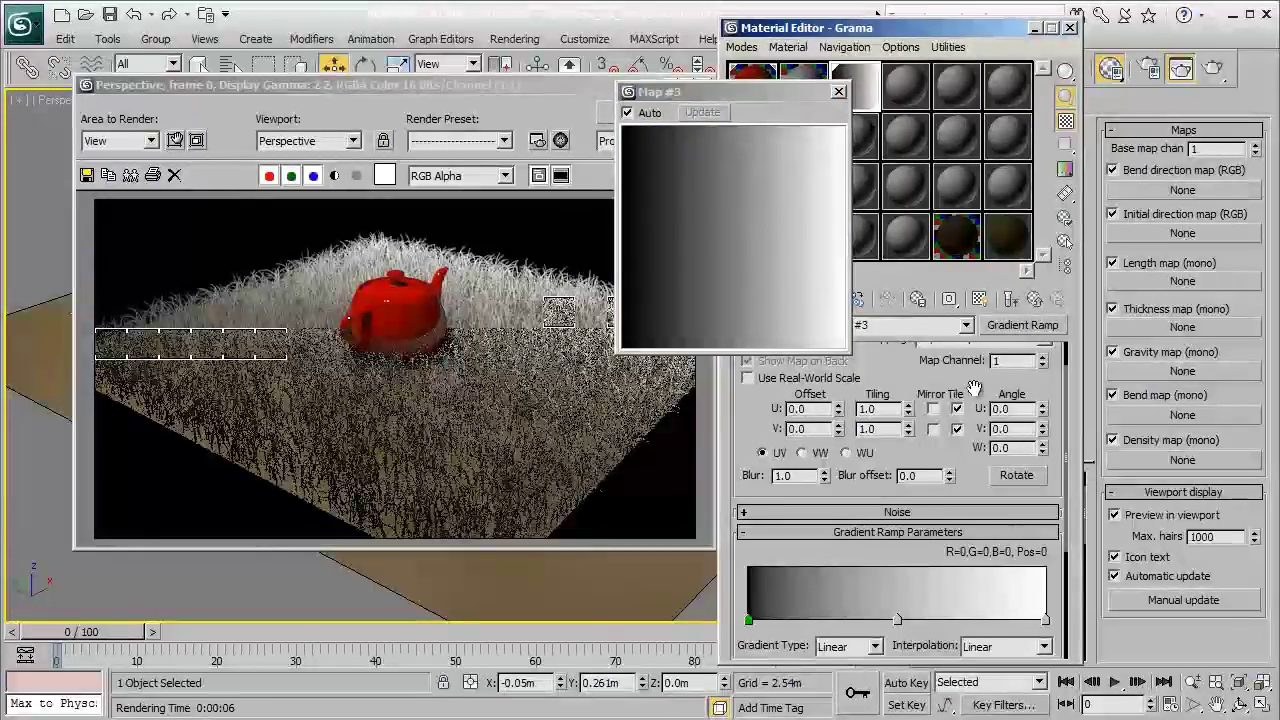
- Try the Gradient Ramp's W angle at 90 with a partial test render of the grass, and set it back to 0
{"action": "left_click", "coordinate": [1000, 447]}
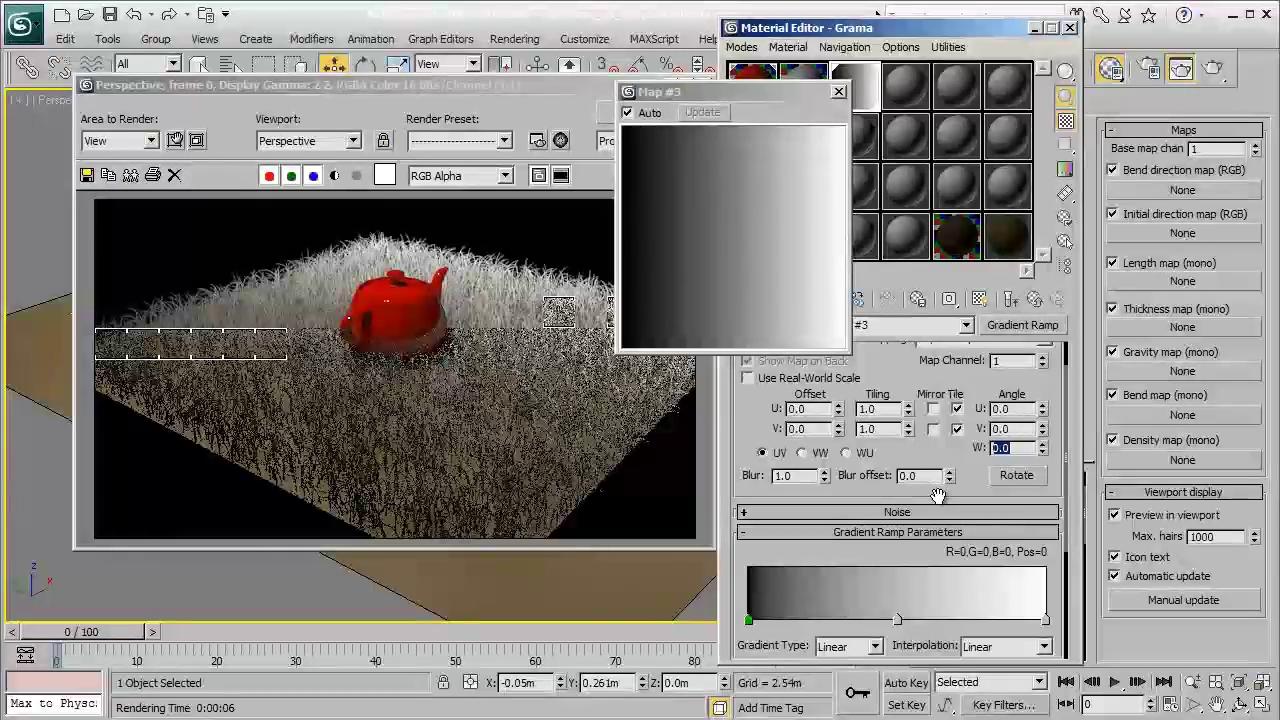
{"action": "key", "text": "Return"}
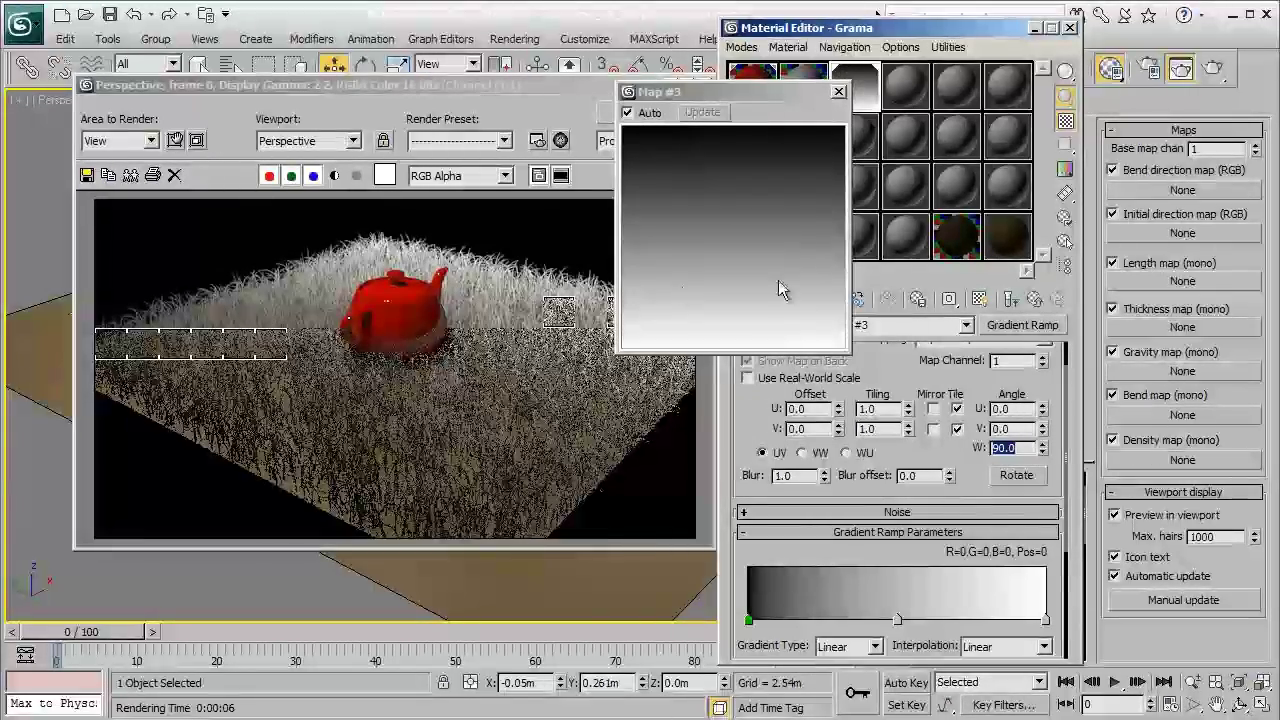
{"action": "left_click", "coordinate": [573, 107]}
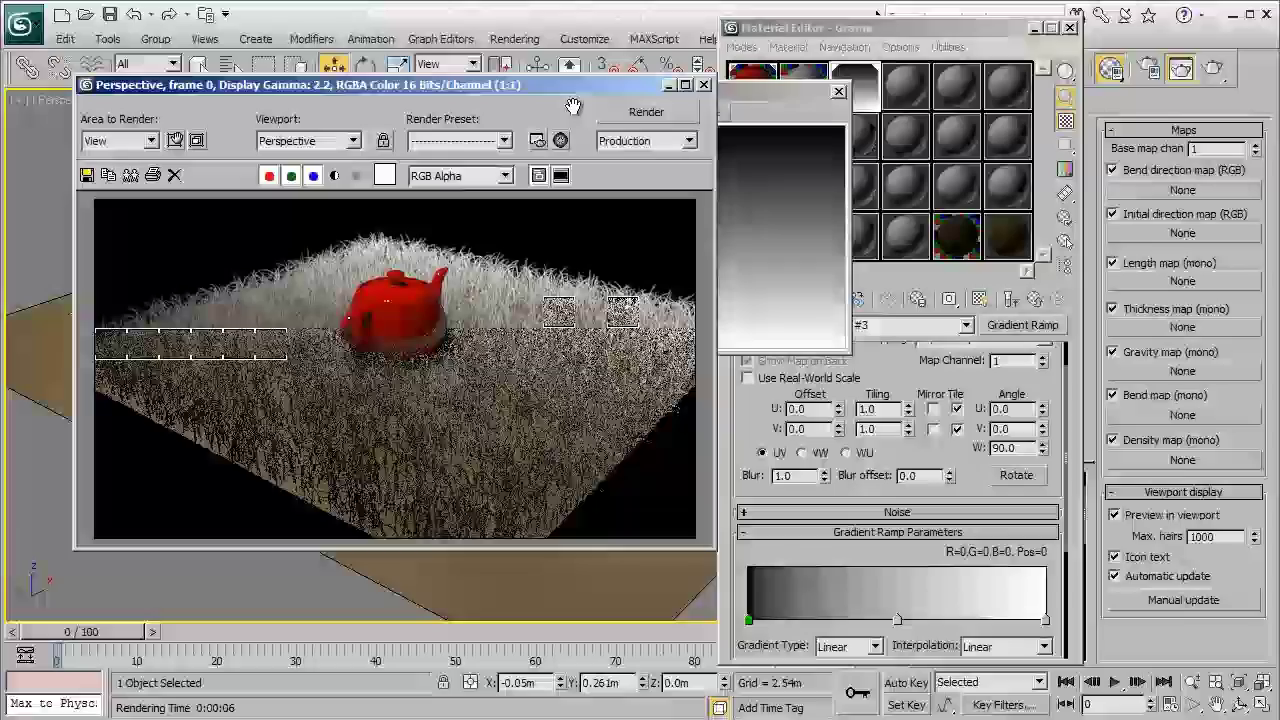
{"action": "left_click", "coordinate": [646, 112]}
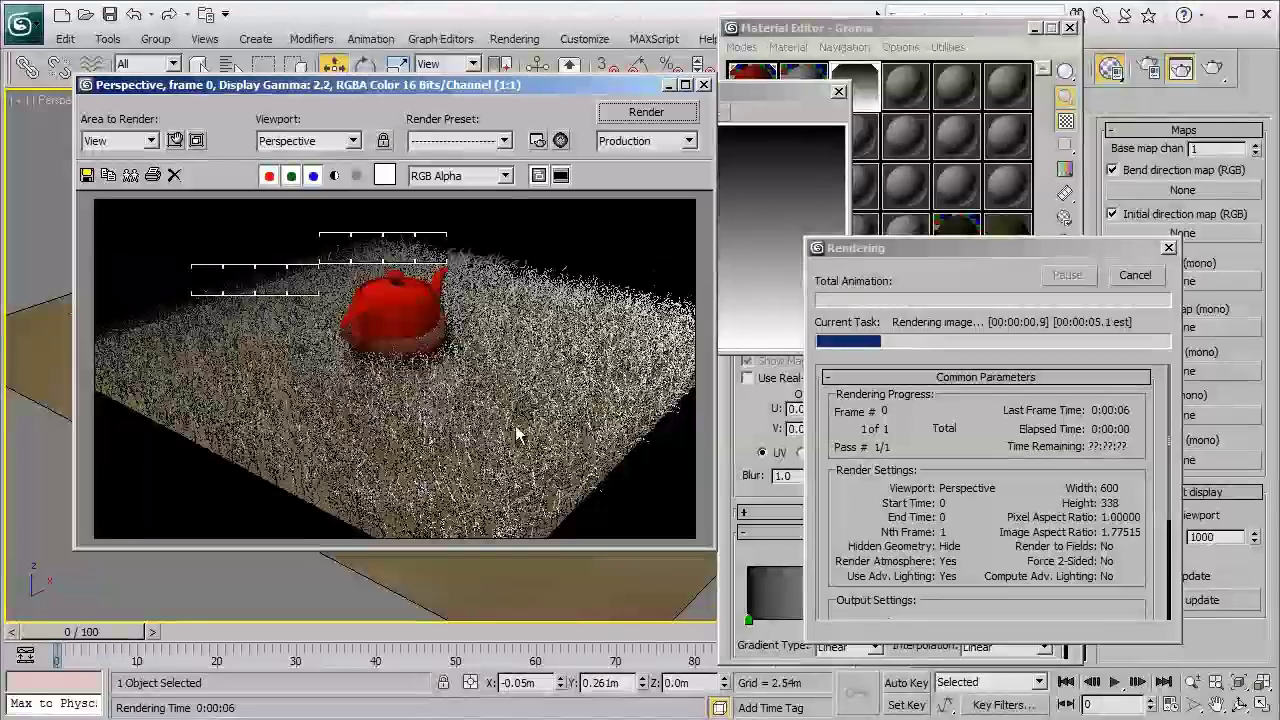
{"action": "left_click", "coordinate": [1140, 278]}
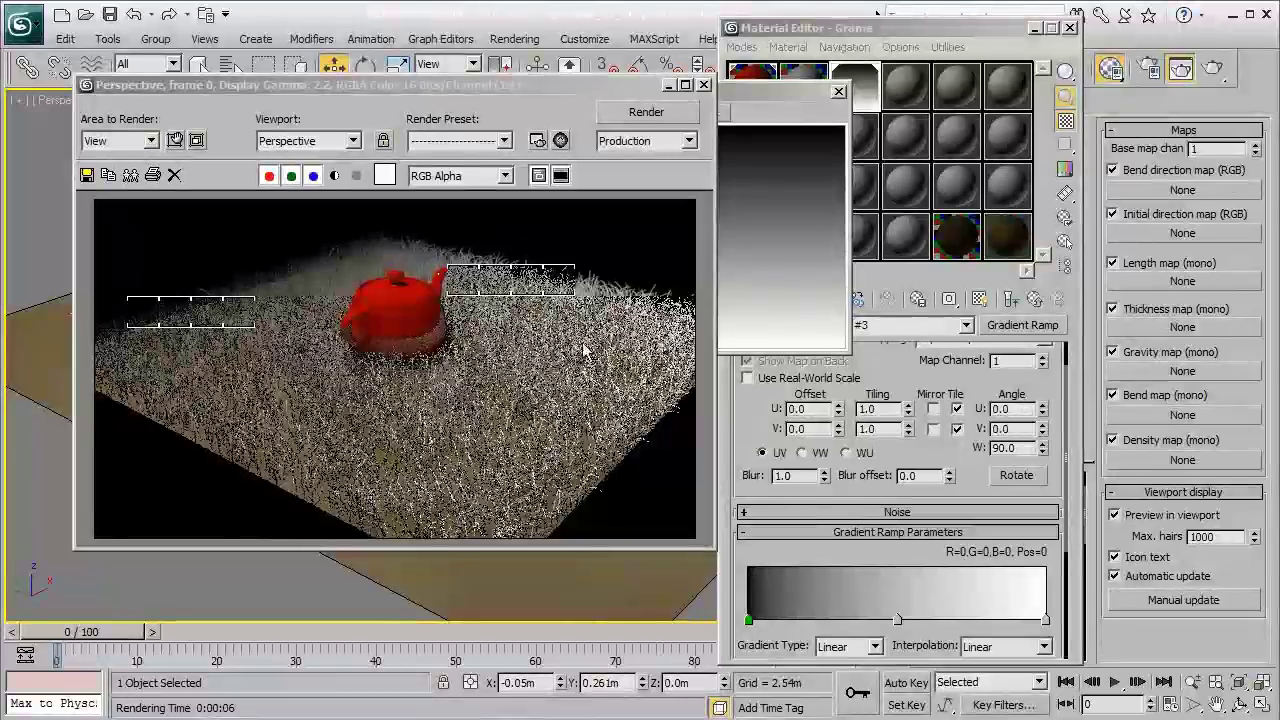
{"action": "left_click", "coordinate": [774, 273]}
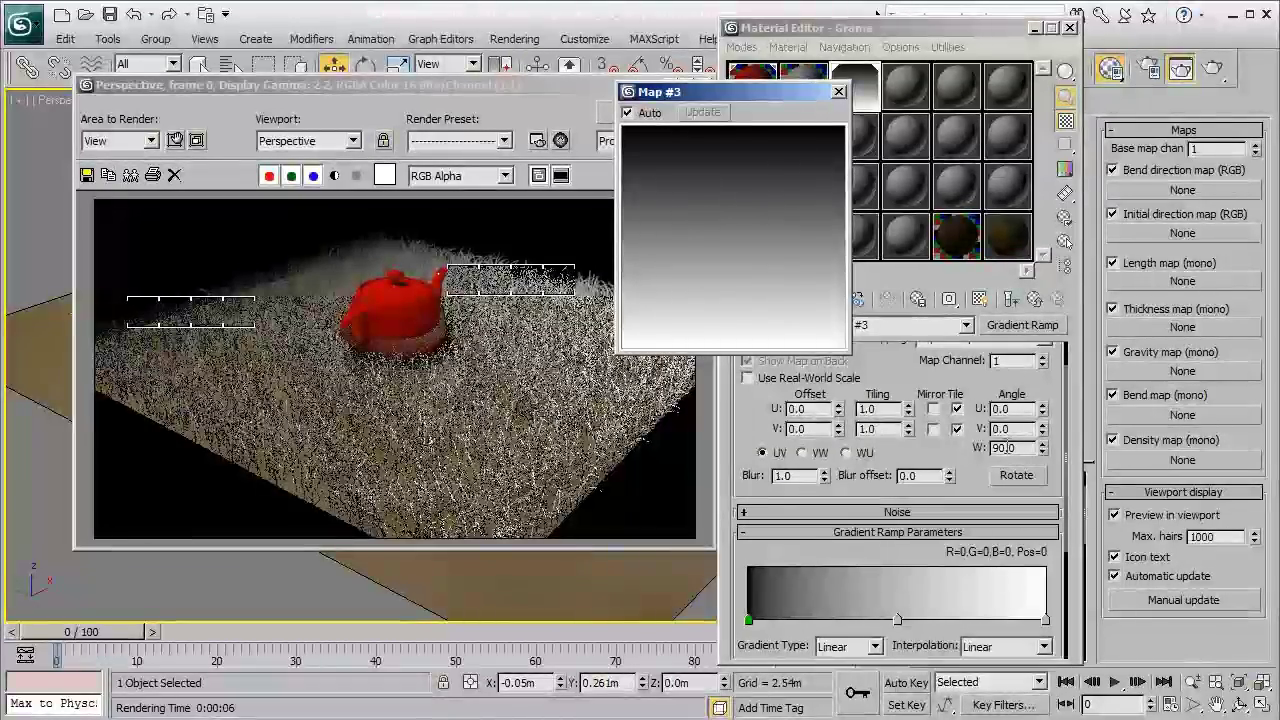
{"action": "double_click", "coordinate": [1022, 447]}
{"action": "type", "text": "0"}
{"action": "key", "text": "Return"}
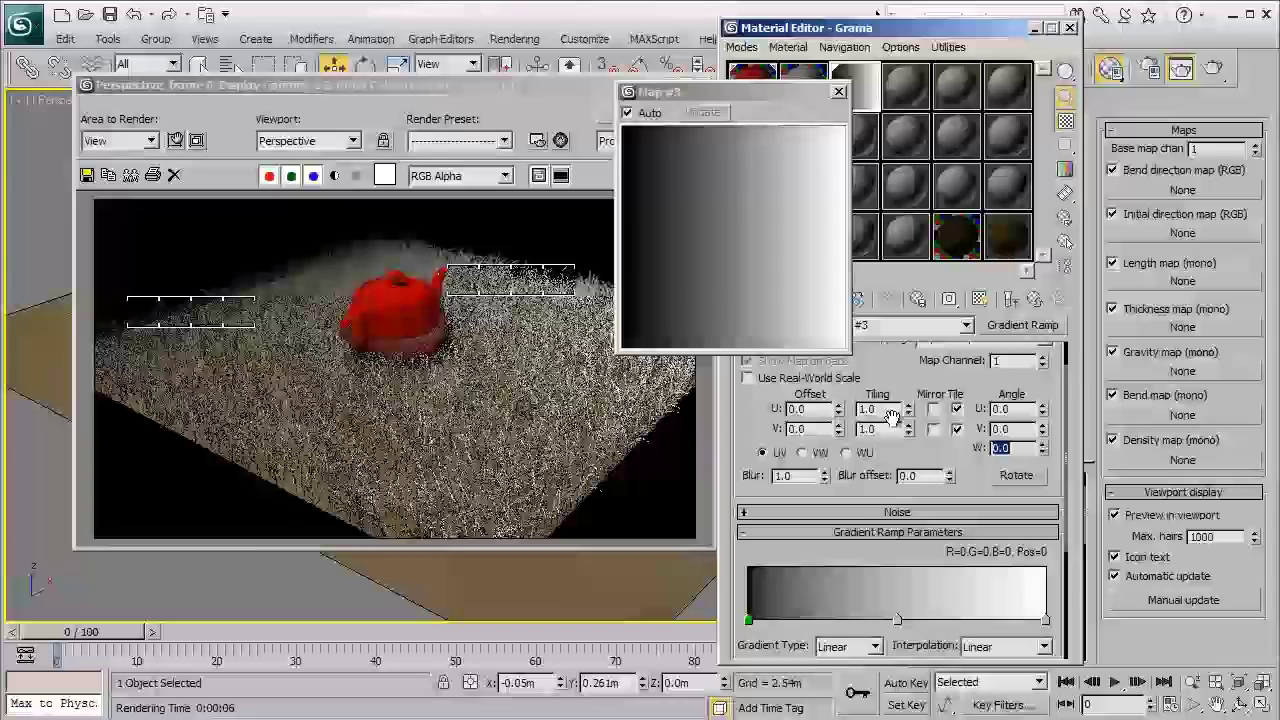
- Set the Gradient Ramp's V angle to 90 and close the enlarged map preview
{"action": "double_click", "coordinate": [1023, 429]}
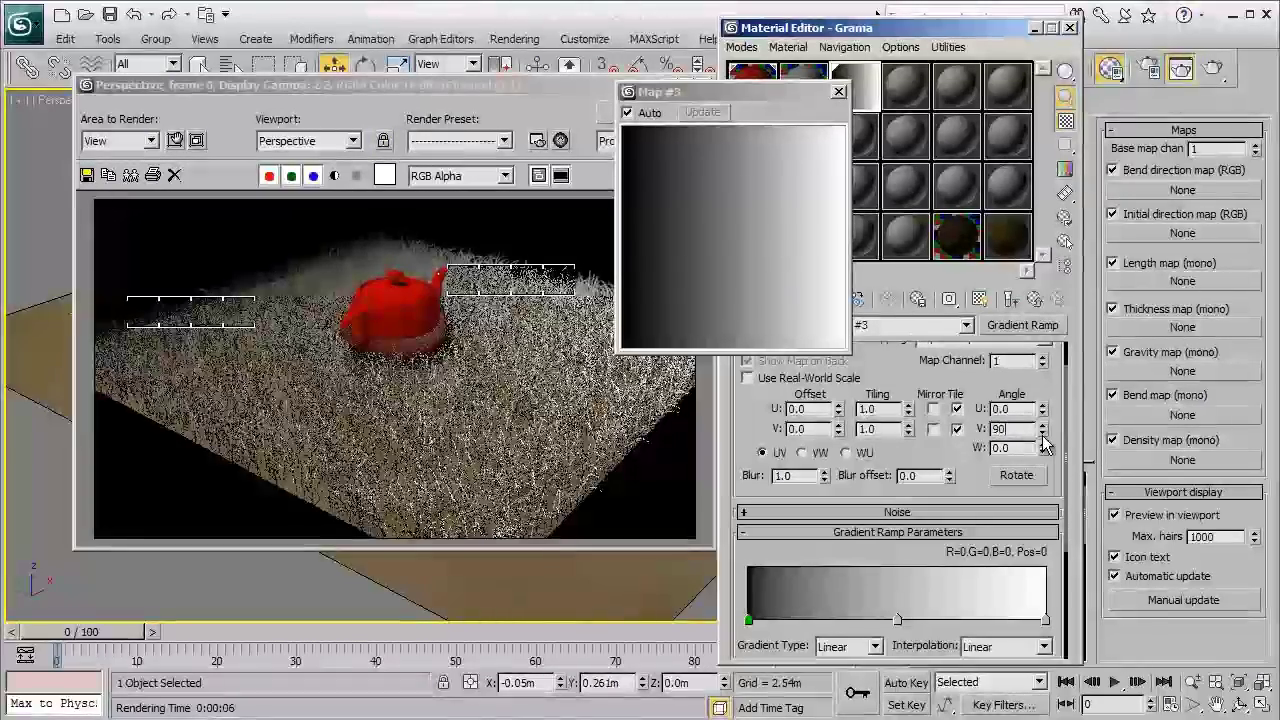
{"action": "key", "text": "Return"}
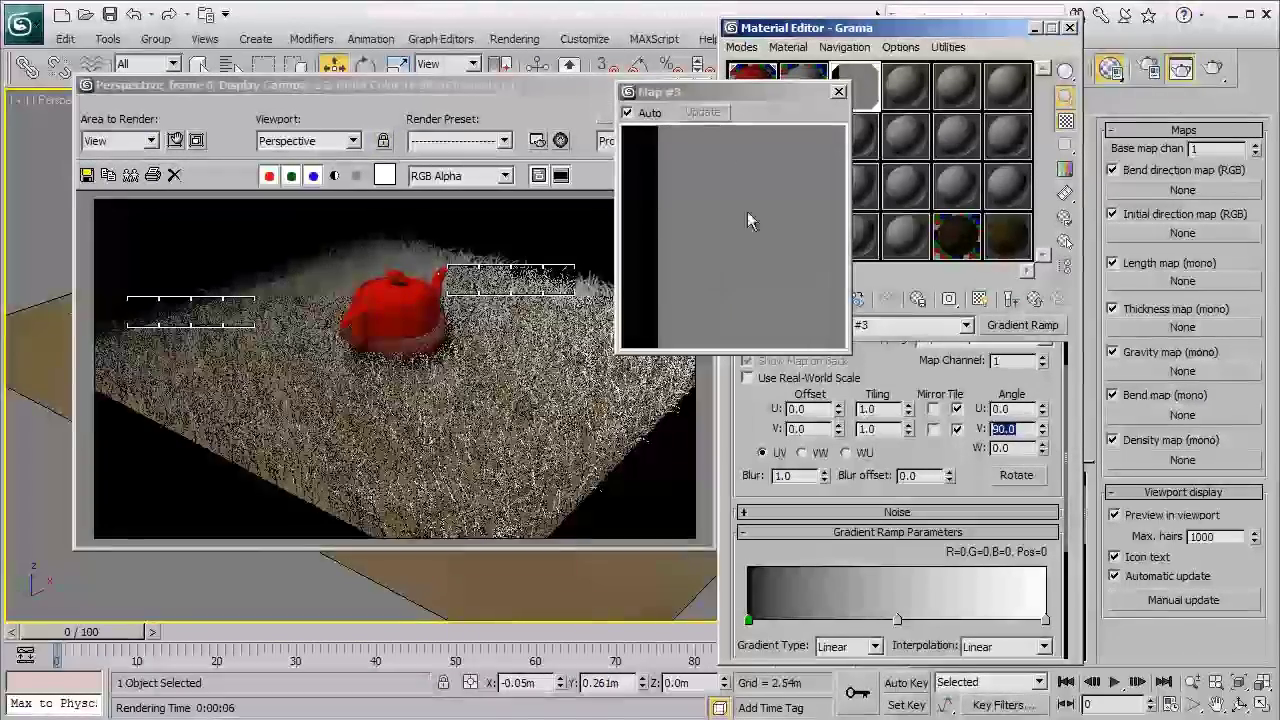
{"action": "left_click", "coordinate": [839, 93]}
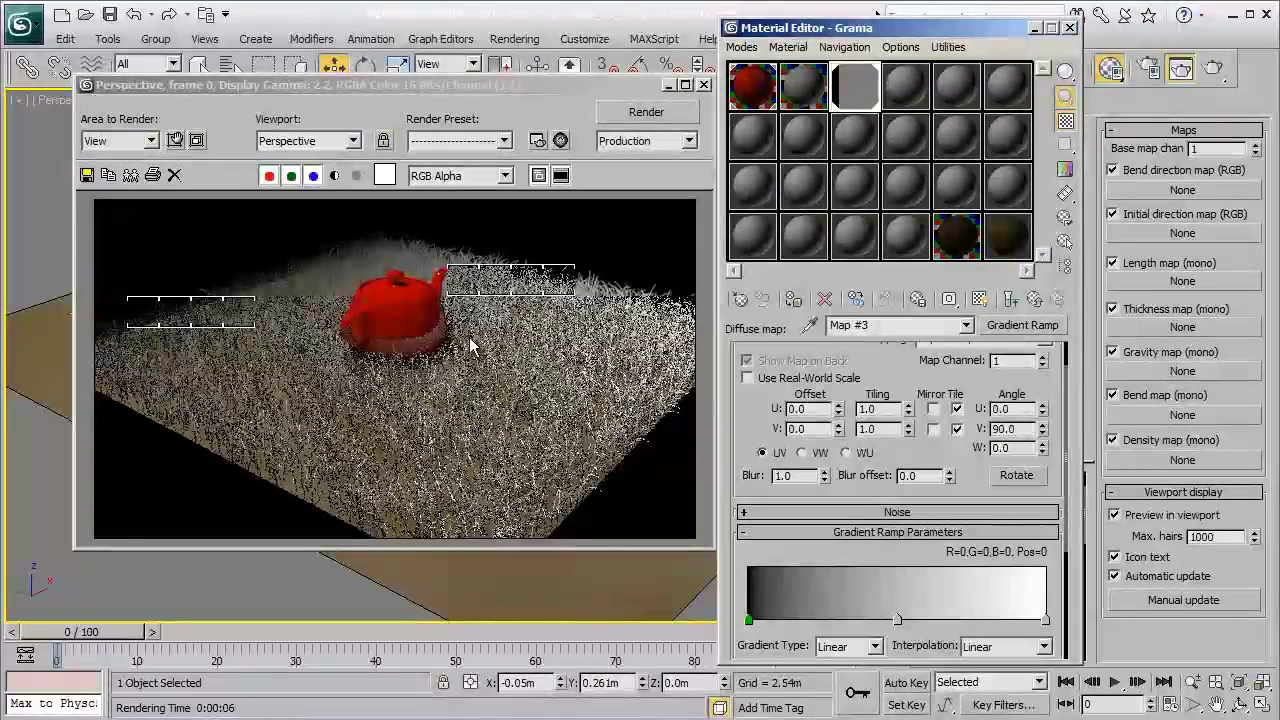
- Test-render the whole grass plane with the new map angle, stop it partway and close the render
{"action": "left_click", "coordinate": [632, 115]}
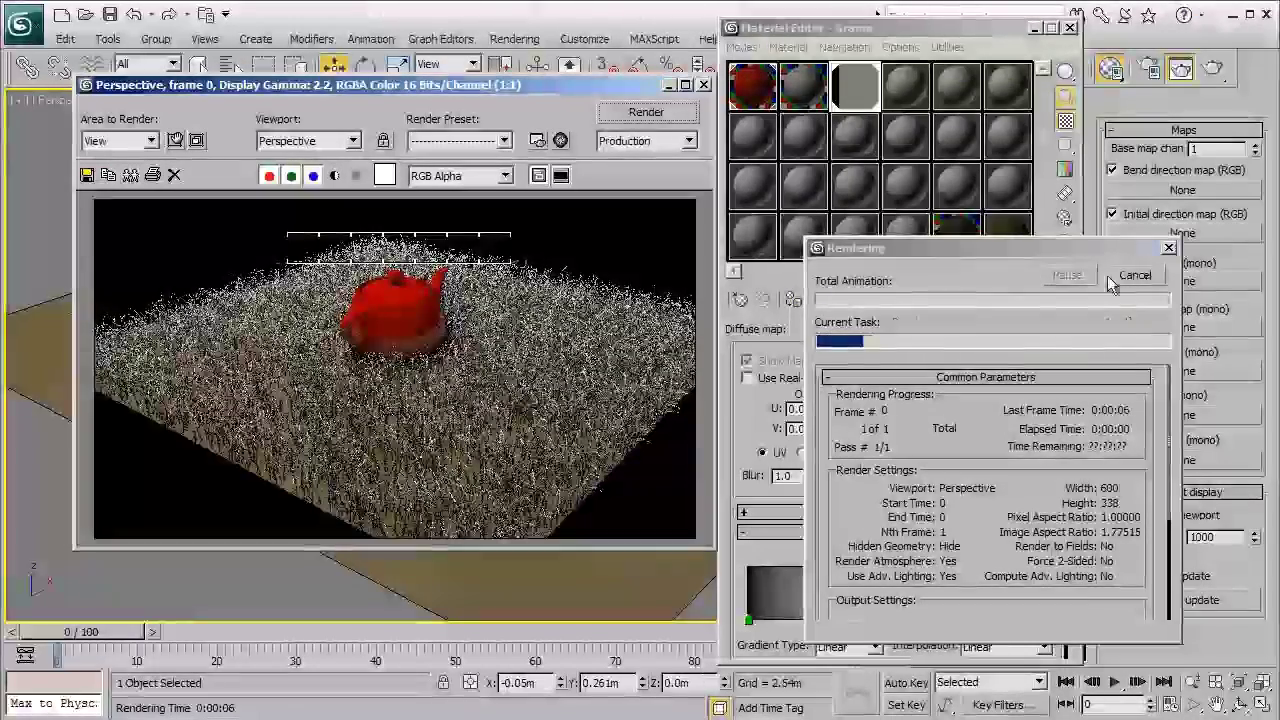
{"action": "left_click", "coordinate": [1133, 275]}
{"action": "left_click", "coordinate": [704, 84]}
- Render a low close-up of the grass strands at the corner of the ground plane
{"action": "scroll", "coordinate": [430, 320], "scroll_direction": "up", "scroll_amount": 8}
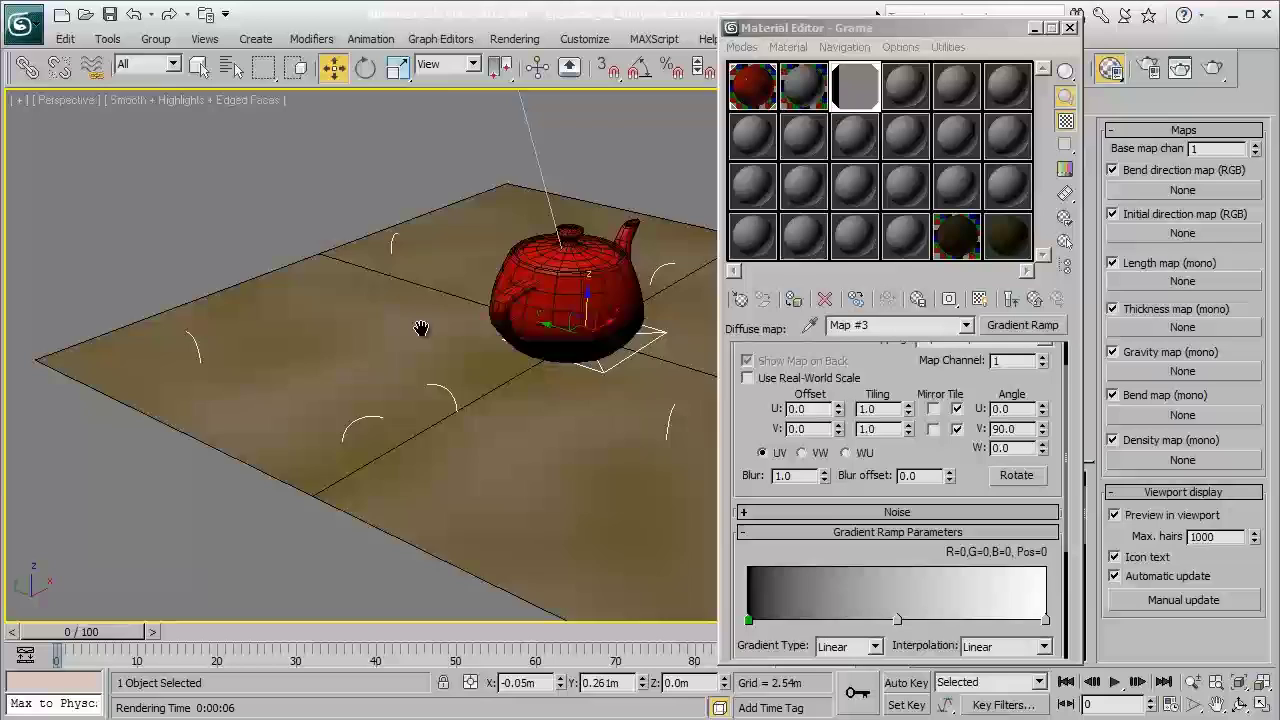
{"action": "scroll", "coordinate": [441, 283], "scroll_direction": "down", "scroll_amount": 5}
{"action": "middle_click_drag", "start_coordinate": [437, 274], "coordinate": [607, 320], "text": "alt"}
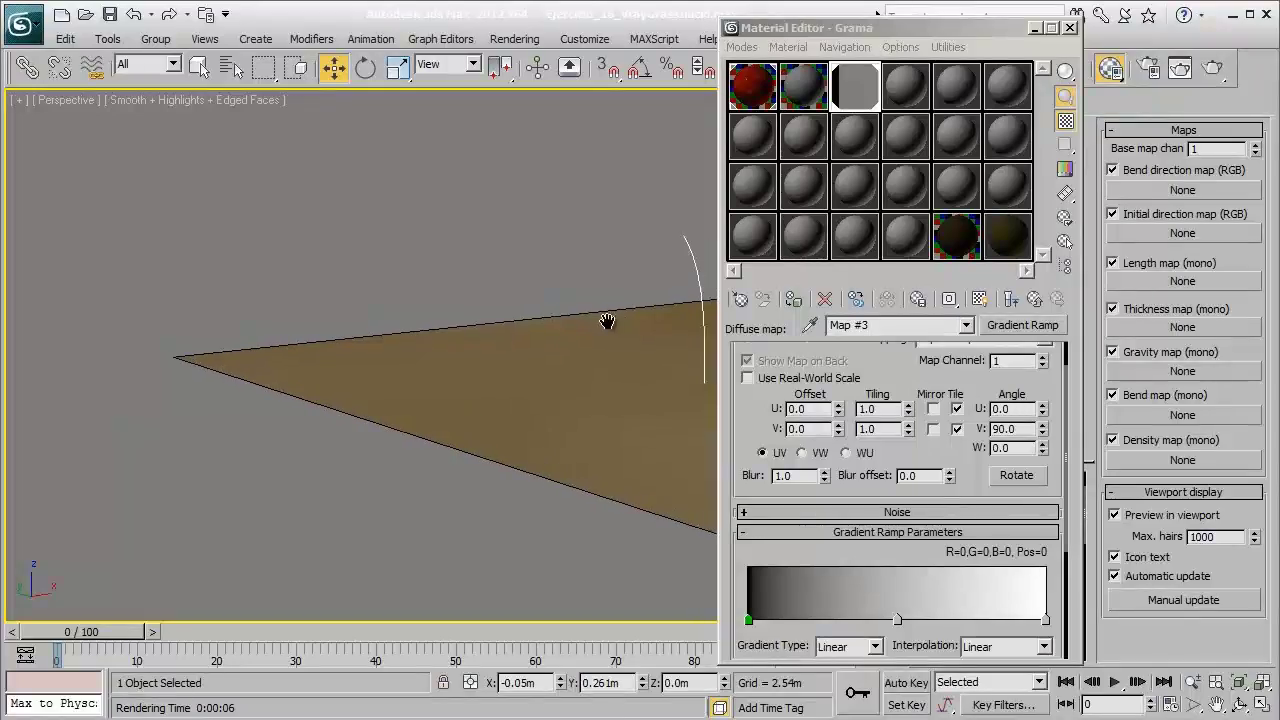
{"action": "left_click", "coordinate": [1215, 69]}
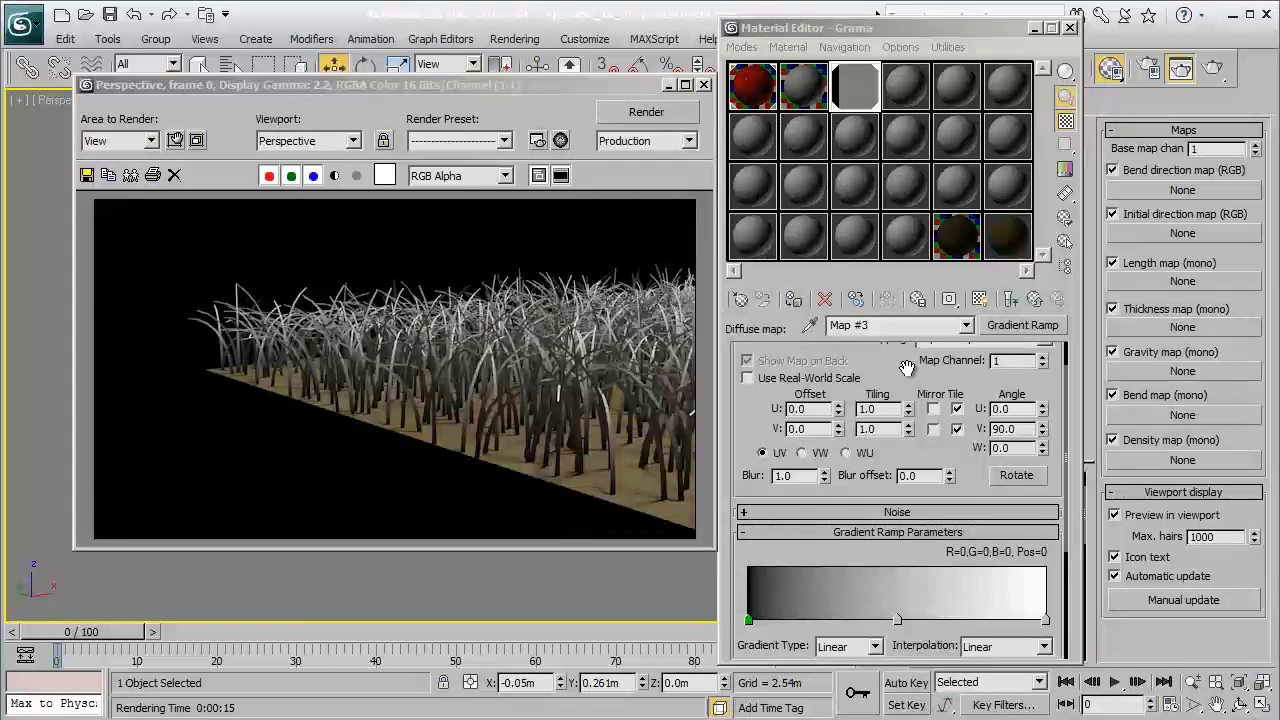
- Set the VRayFur thickness to 0.005 m and re-render the close-up, stopping it before it finishes
{"action": "left_click_drag", "start_coordinate": [993, 36], "coordinate": [731, 57]}
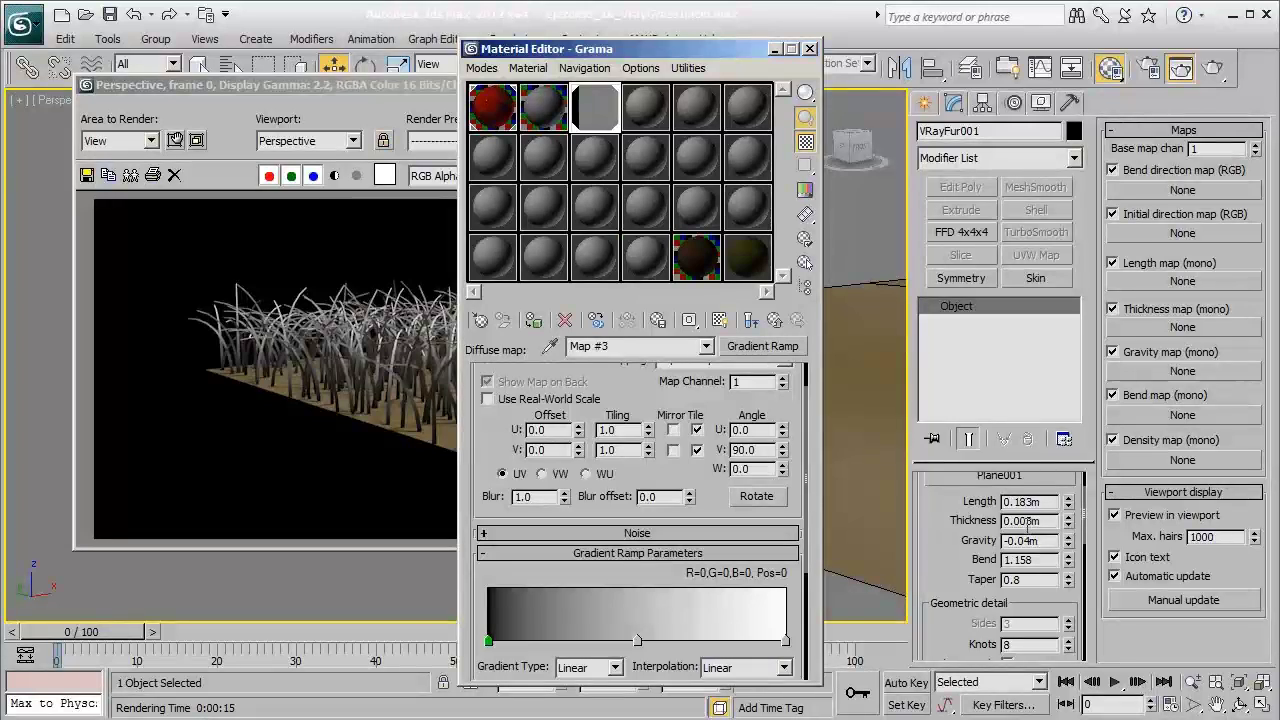
{"action": "left_click_drag", "start_coordinate": [1028, 523], "coordinate": [1051, 524]}
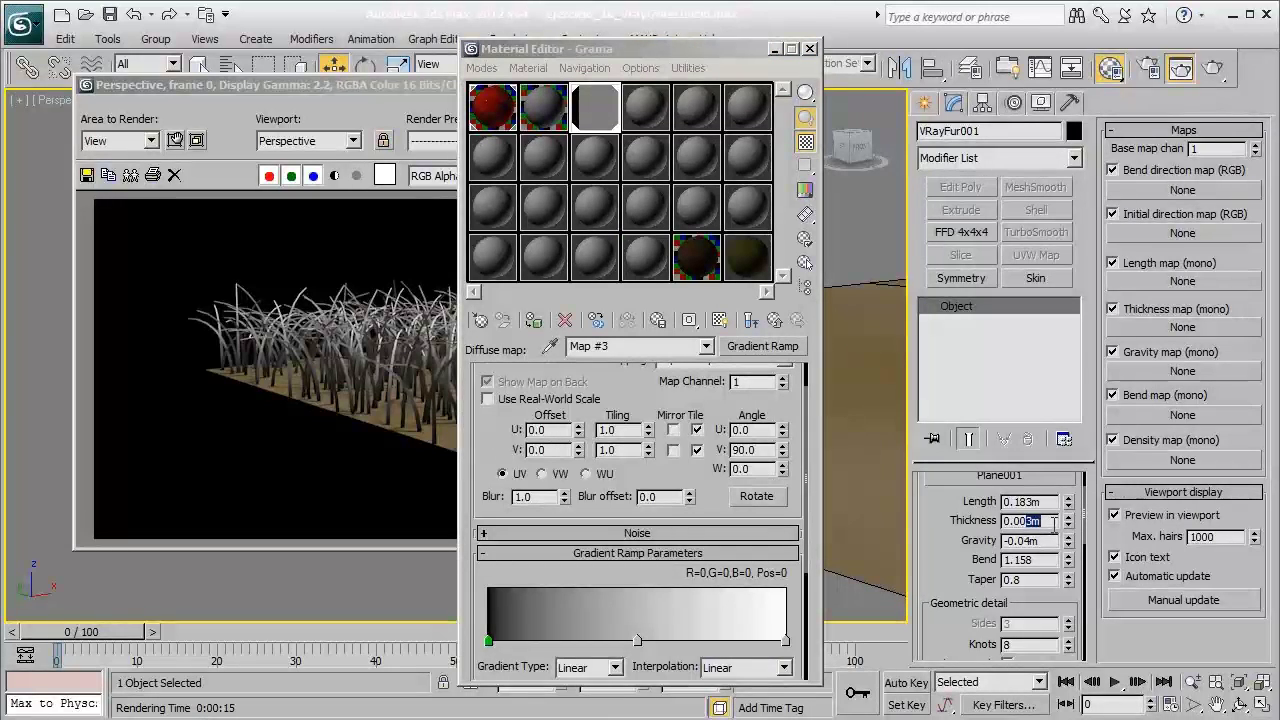
{"action": "type", "text": "5"}
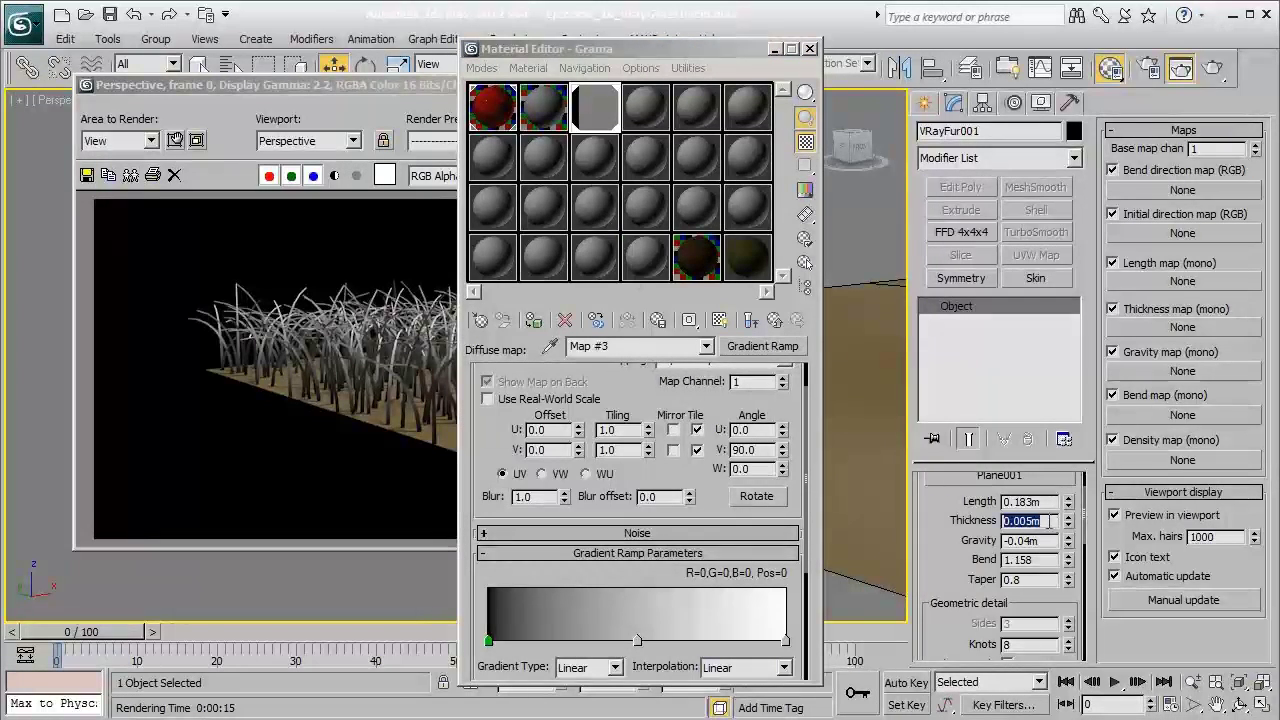
{"action": "left_click", "coordinate": [370, 87]}
{"action": "left_click", "coordinate": [615, 111]}
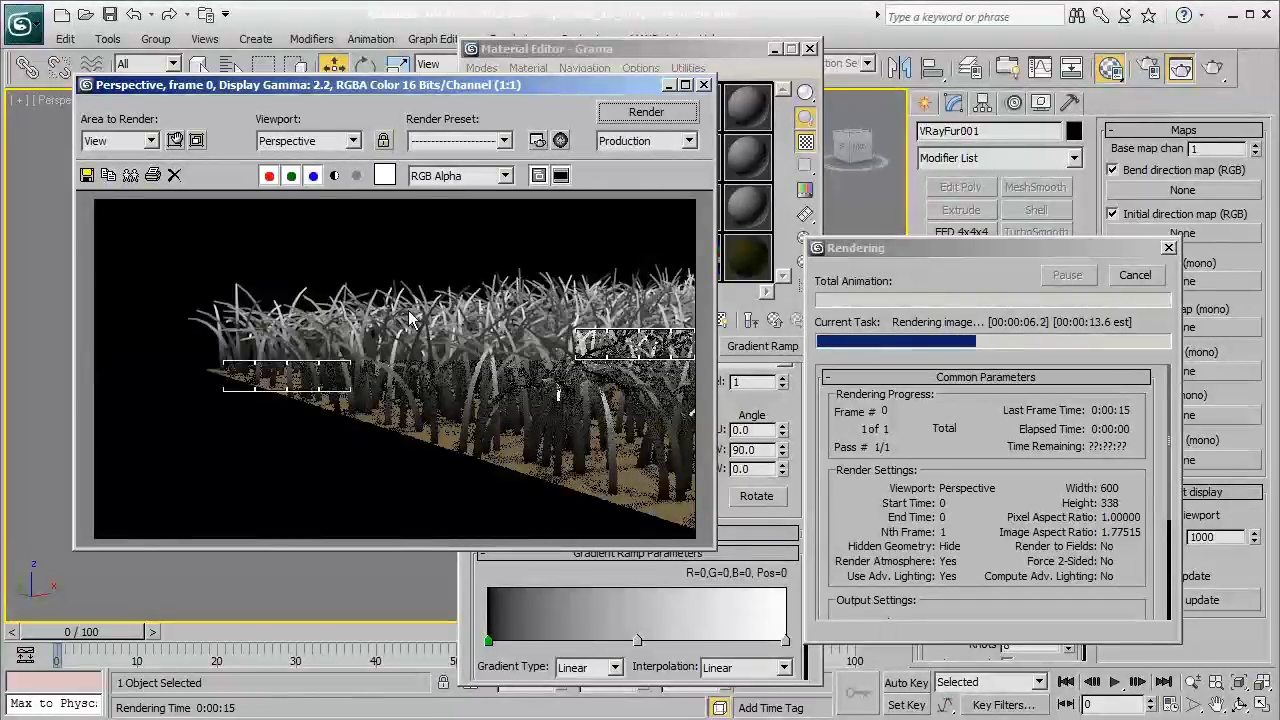
{"action": "left_click", "coordinate": [1130, 276]}
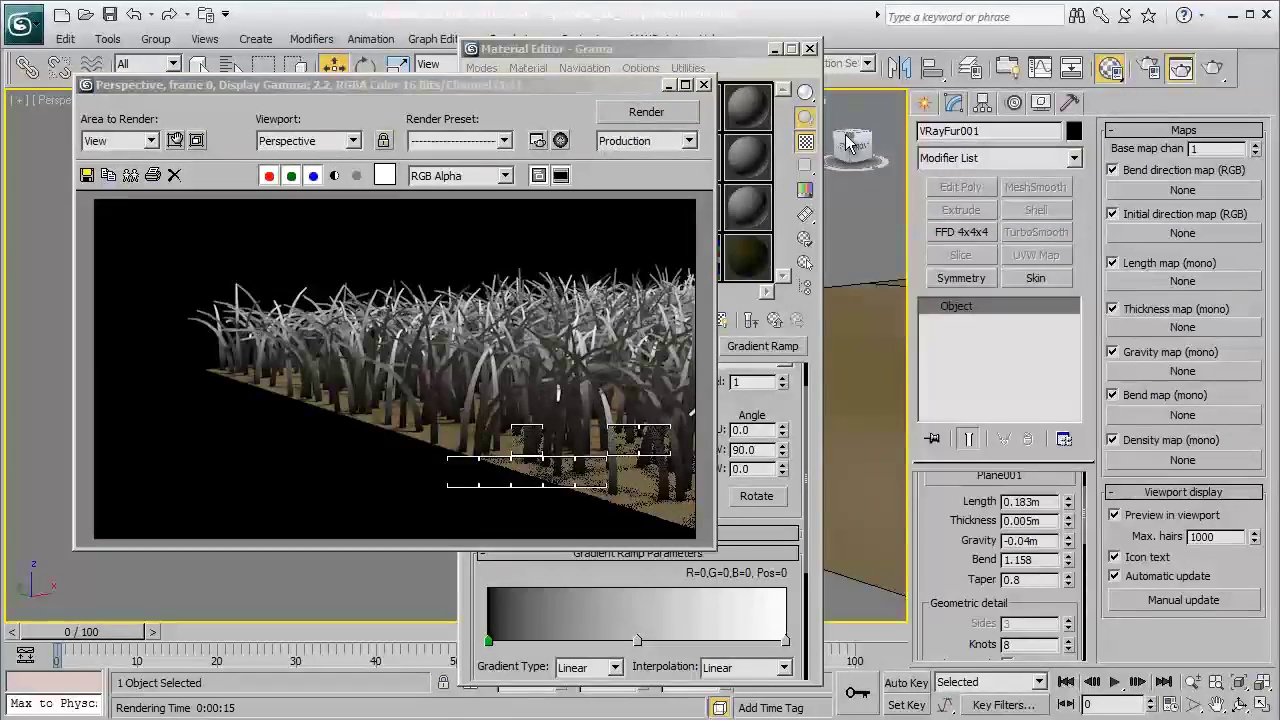
- Set the Gradient Ramp's first flag at position 0 to a very dark green of R 1, G 18, B 0
{"action": "left_click_drag", "start_coordinate": [749, 55], "coordinate": [1068, 50]}
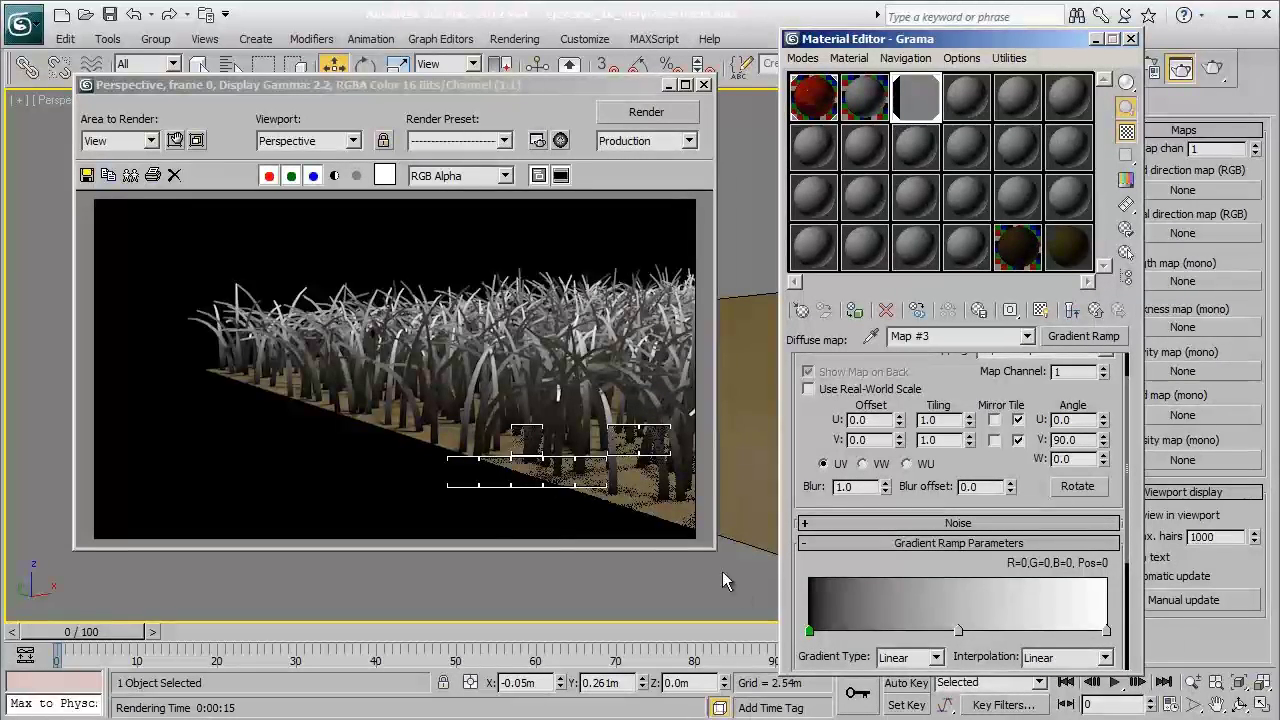
{"action": "double_click", "coordinate": [810, 632]}
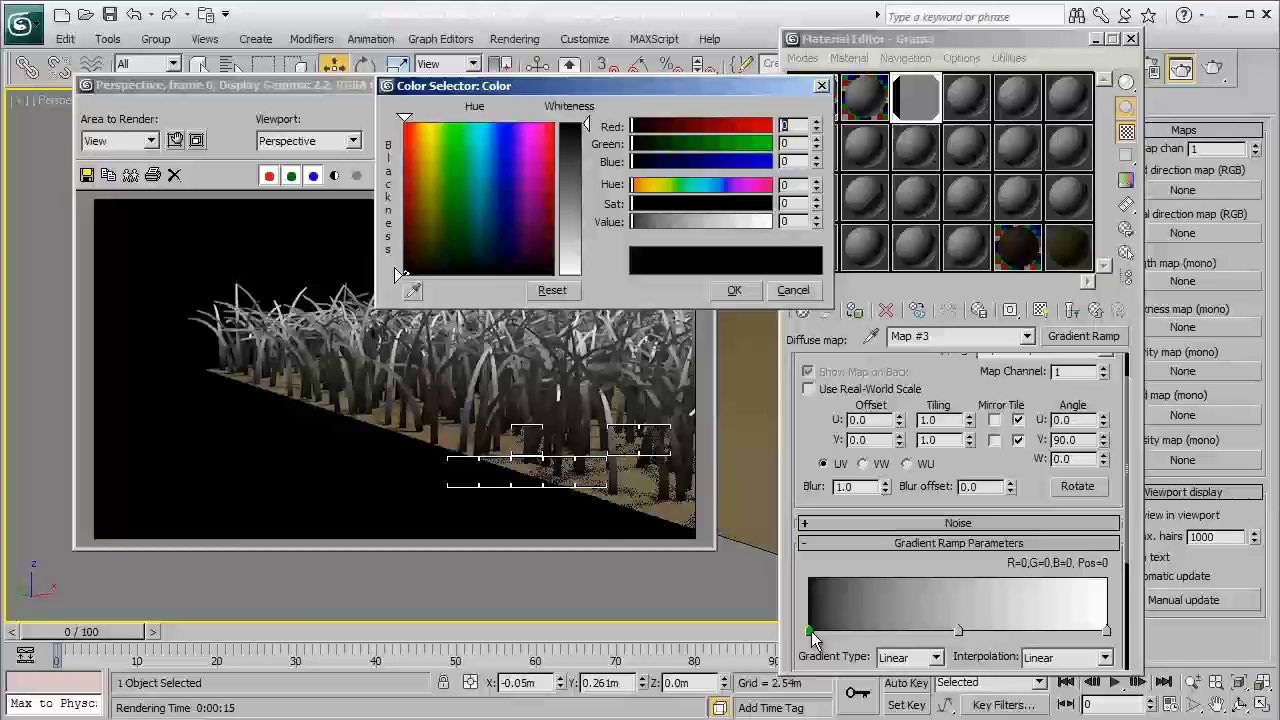
{"action": "left_click_drag", "start_coordinate": [670, 94], "coordinate": [923, 120]}
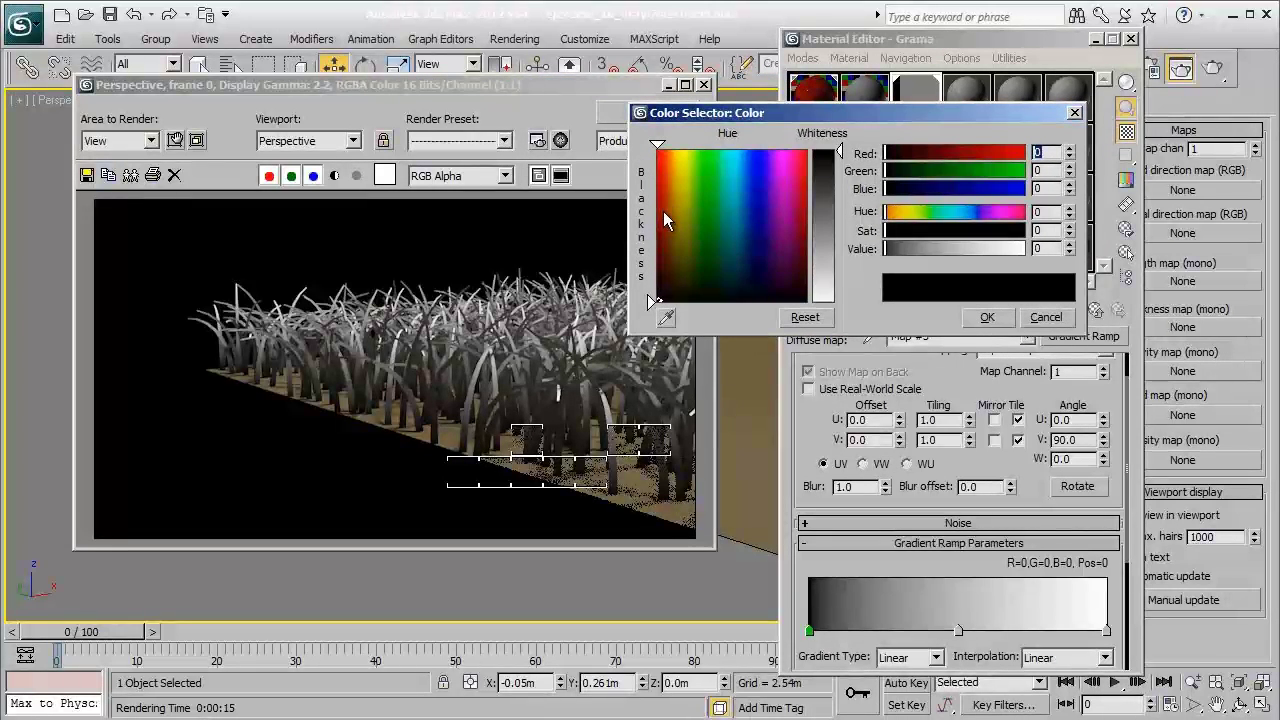
{"action": "left_click_drag", "start_coordinate": [674, 211], "coordinate": [706, 210]}
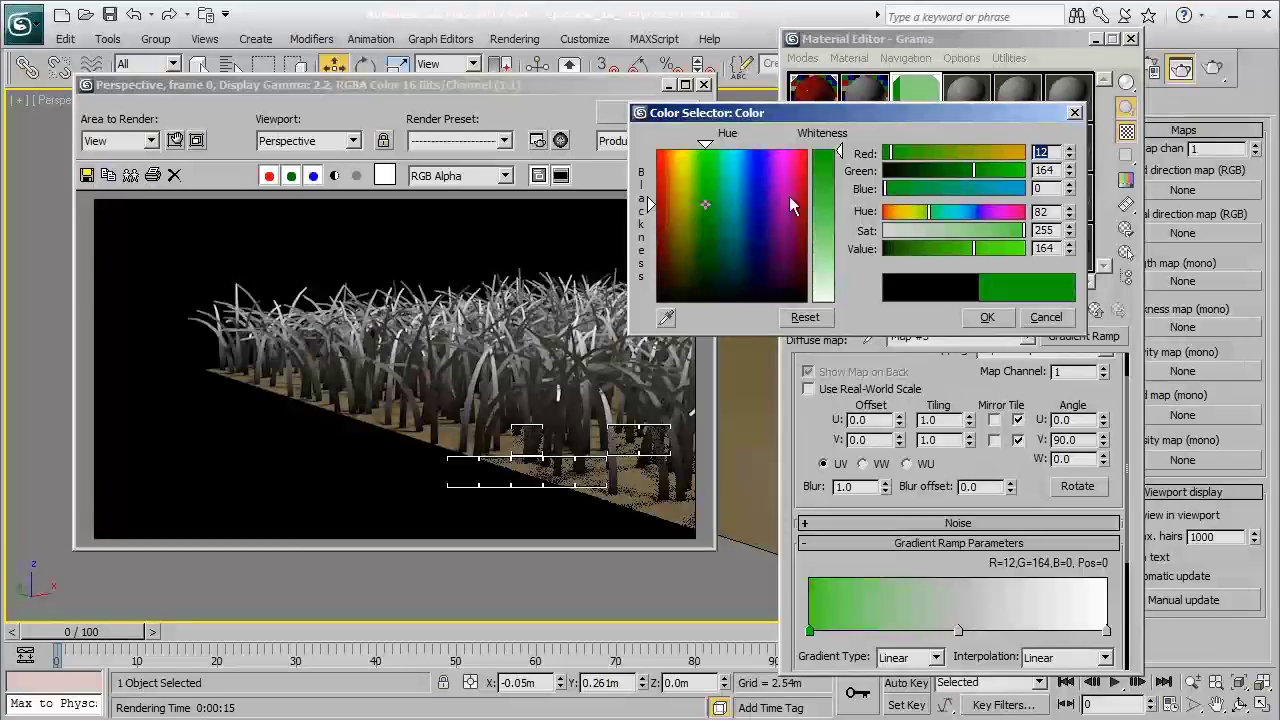
{"action": "left_click_drag", "start_coordinate": [973, 248], "coordinate": [894, 248]}
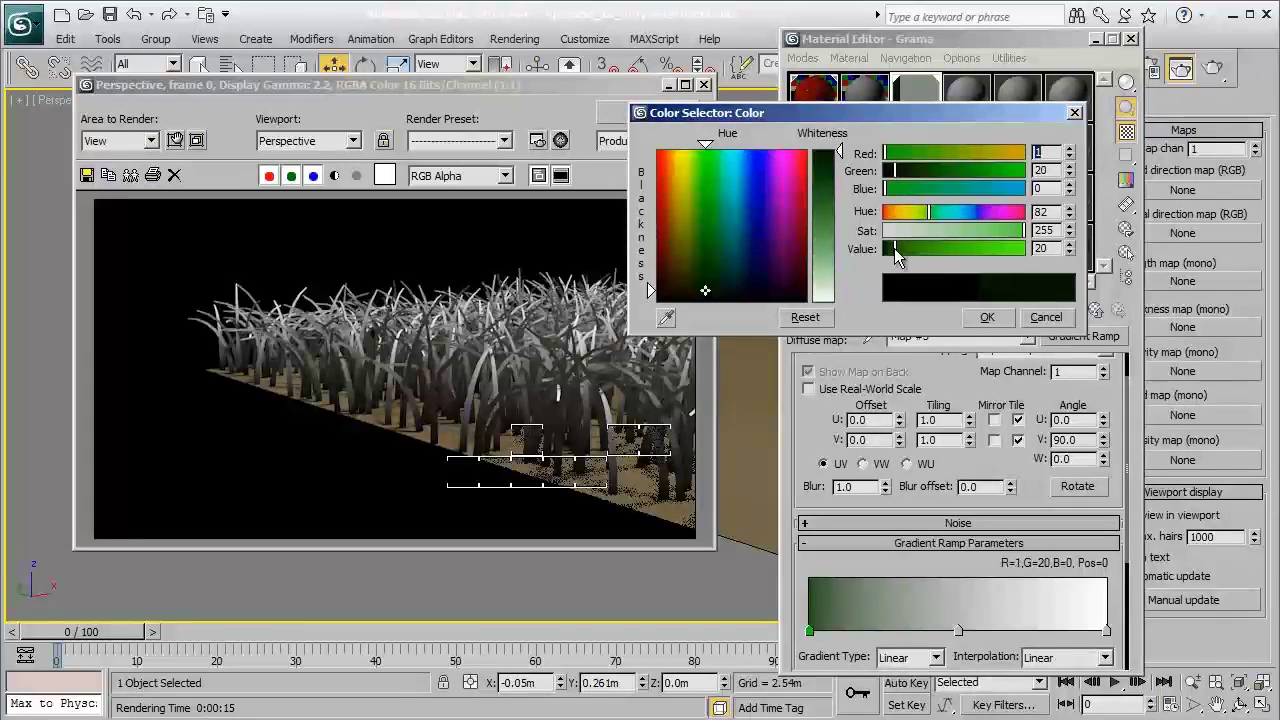
{"action": "left_click", "coordinate": [987, 317]}
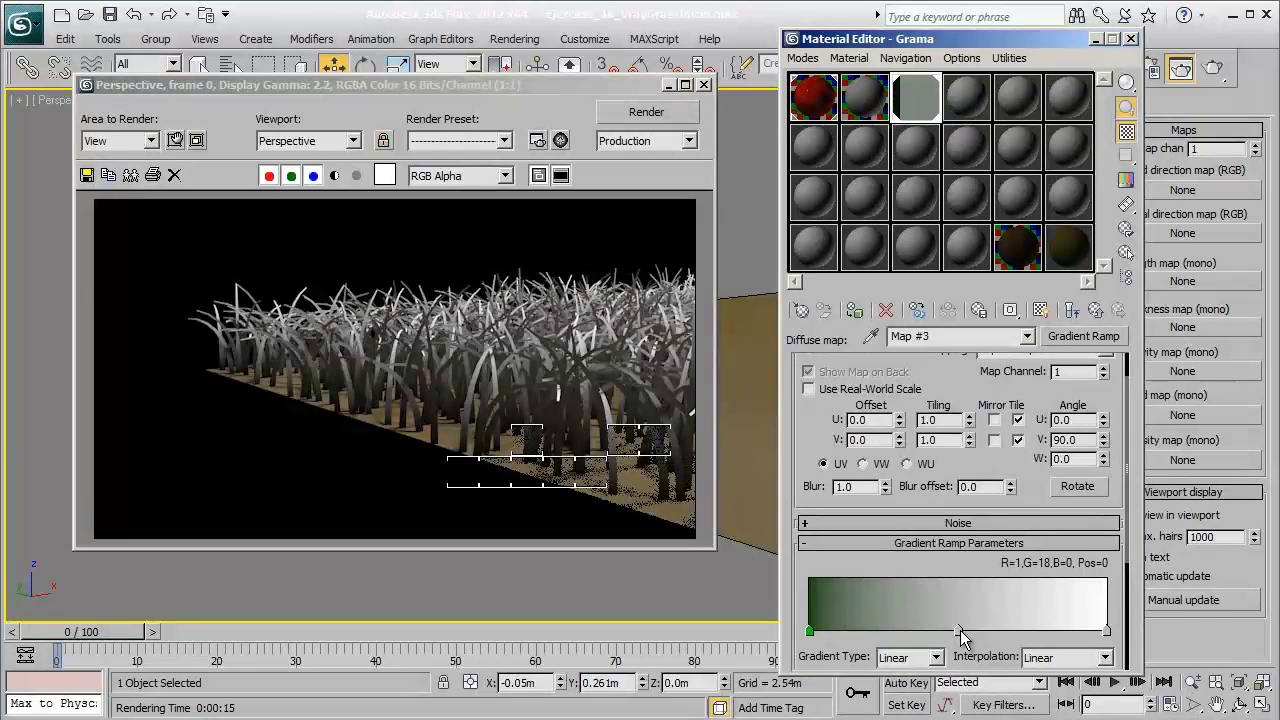
- Copy the dark green of the gradient's first flag and paste it onto the middle flag at position 50
{"action": "right_click", "coordinate": [810, 631]}
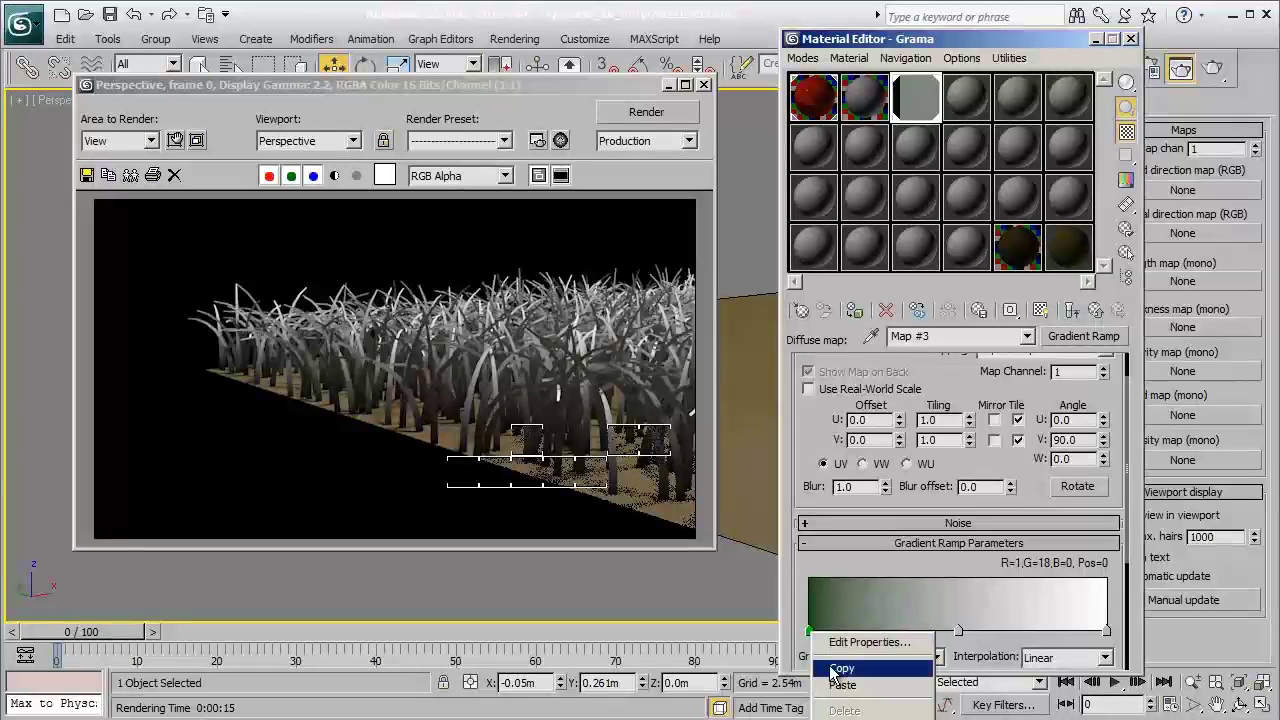
{"action": "left_click", "coordinate": [833, 670]}
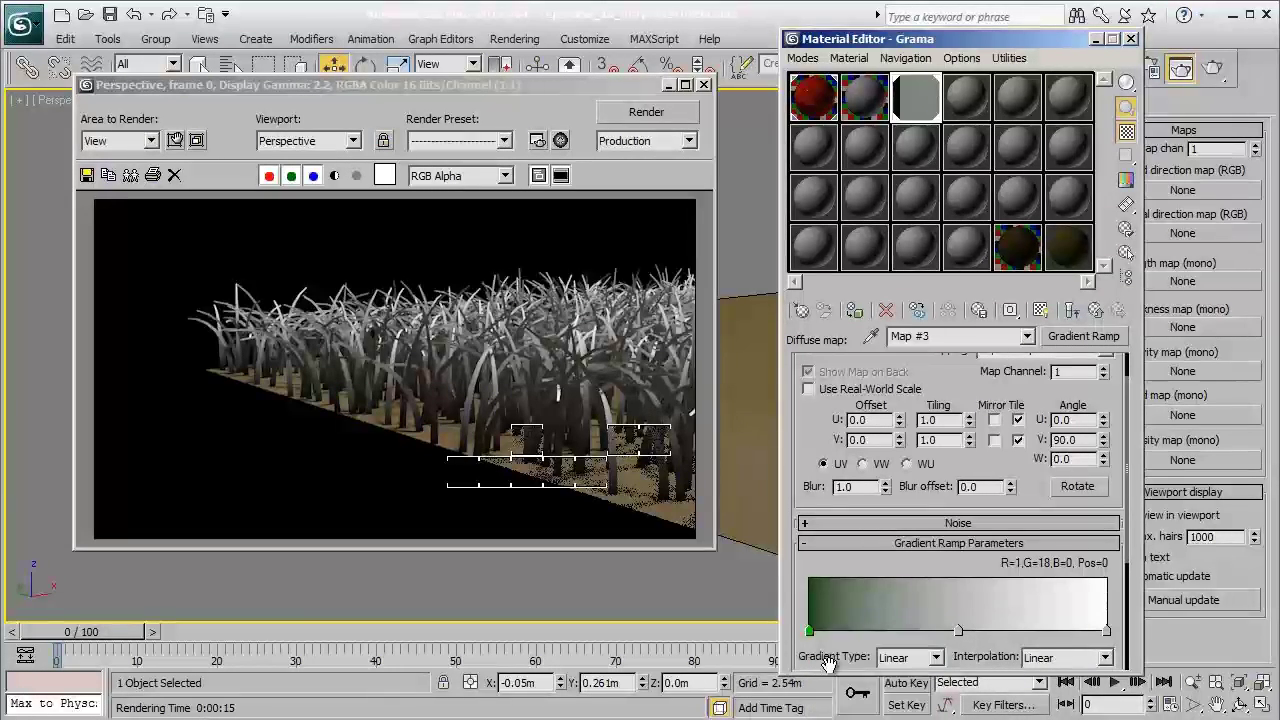
{"action": "right_click", "coordinate": [959, 634]}
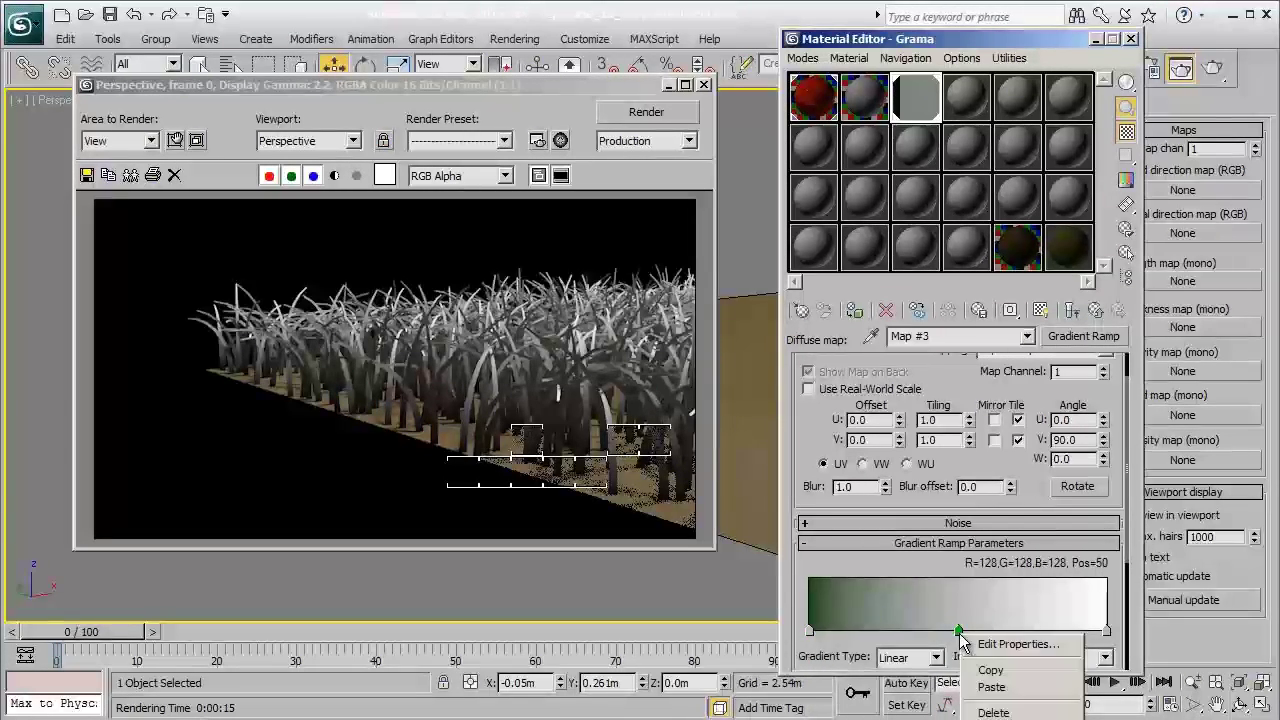
{"action": "left_click", "coordinate": [985, 687]}
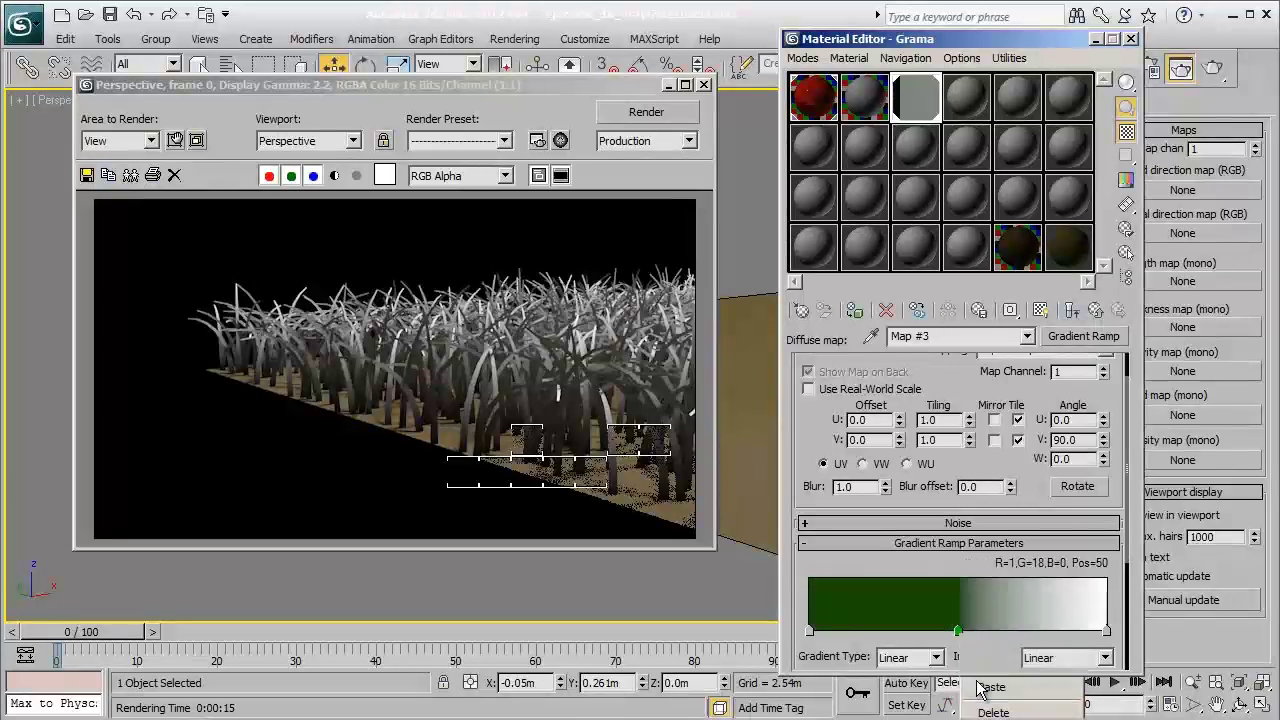
- Lighten the gradient's middle flag to R 46, G 89, B 44 and test-render the grass, stopping it partway
{"action": "double_click", "coordinate": [959, 632]}
{"action": "left_click_drag", "start_coordinate": [821, 248], "coordinate": [828, 201]}
{"action": "left_click_drag", "start_coordinate": [953, 237], "coordinate": [926, 252]}
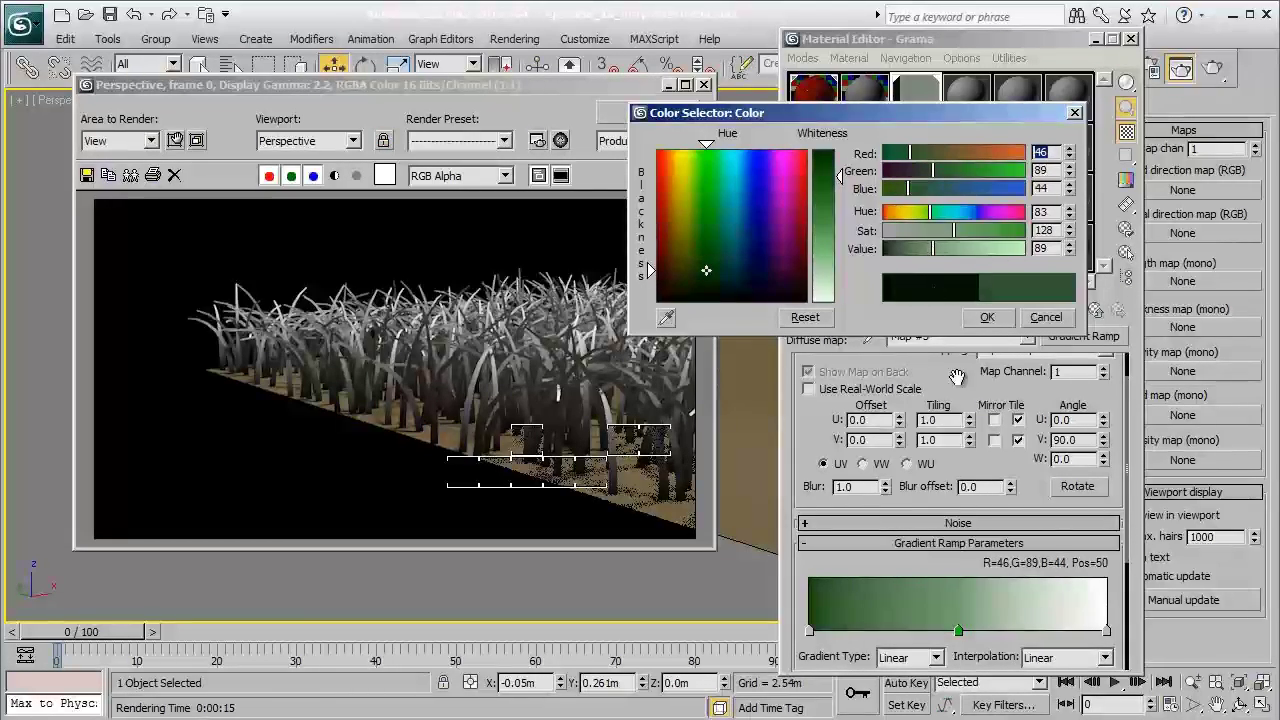
{"action": "left_click", "coordinate": [987, 317]}
{"action": "left_click", "coordinate": [678, 115]}
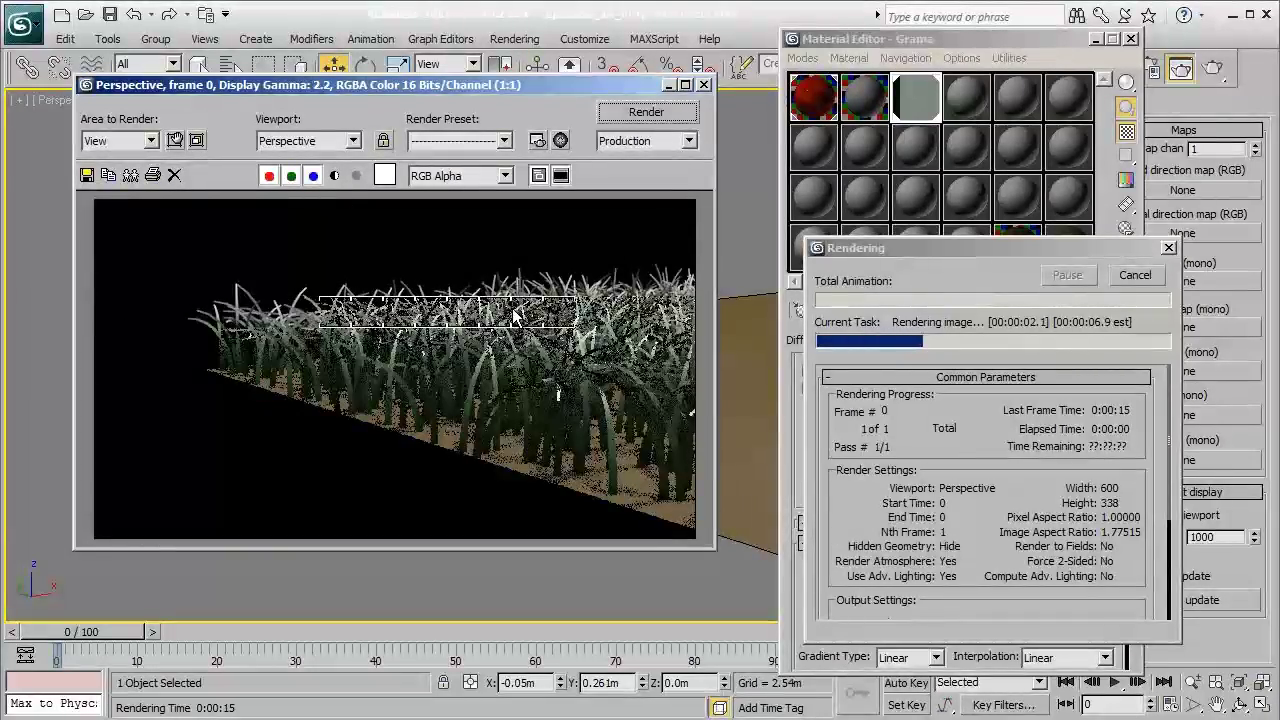
{"action": "left_click", "coordinate": [1129, 277]}
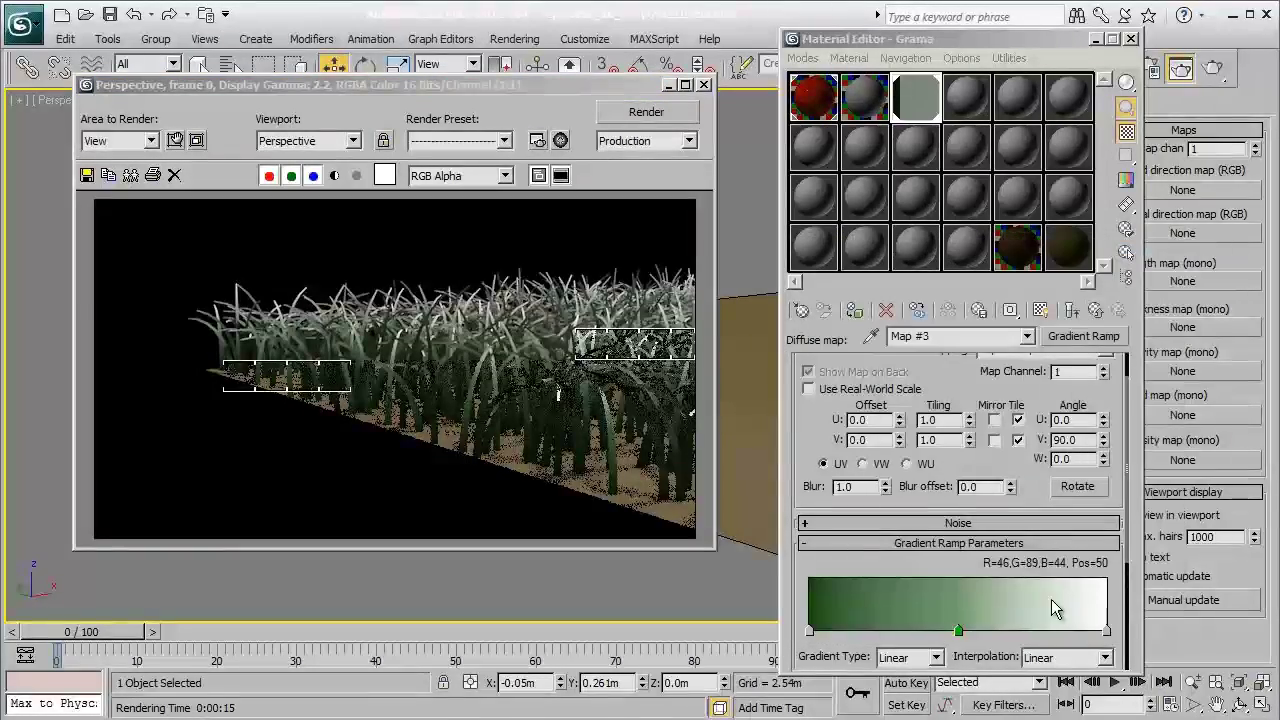
- Set the gradient's last flag at position 100 to a yellowish green of R 157, G 172, B 57 and test-render the grass
{"action": "double_click", "coordinate": [1107, 631]}
{"action": "mouse_move", "coordinate": [657, 240]}
{"action": "left_mouse_down"}
{"action": "mouse_move", "coordinate": [693, 149]}
{"action": "mouse_move", "coordinate": [689, 174]}
{"action": "left_mouse_up"}
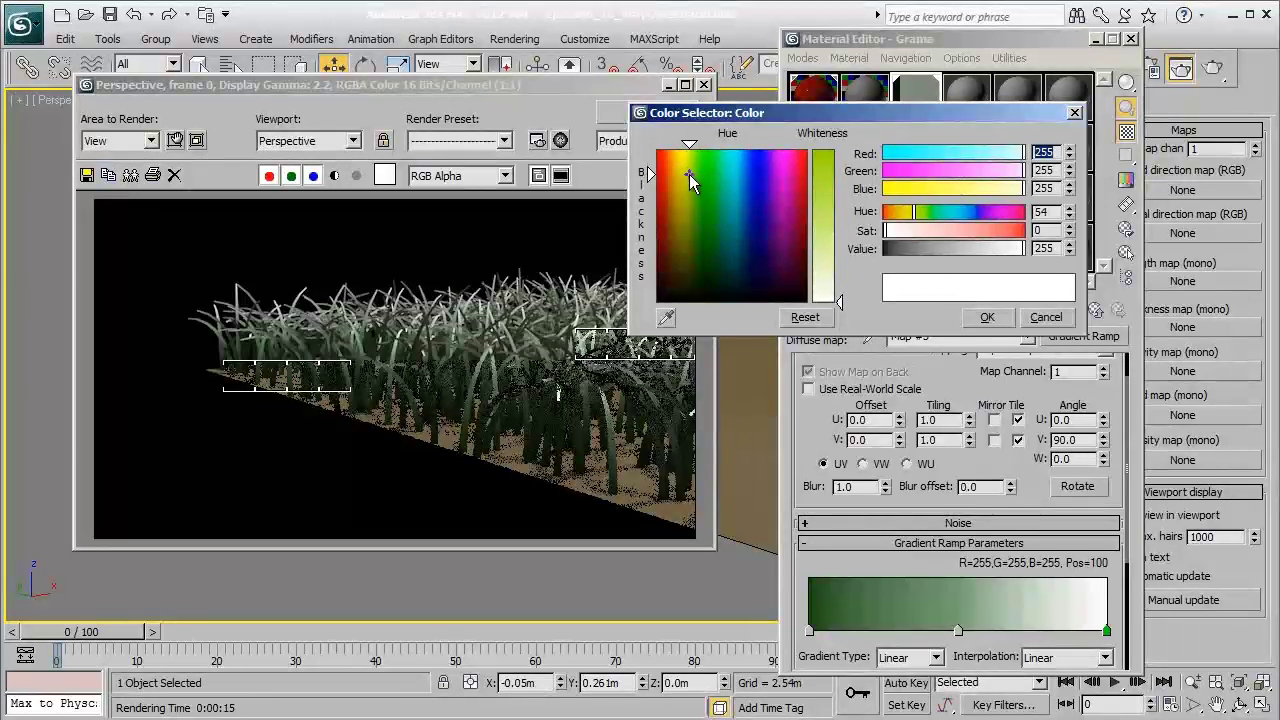
{"action": "left_click_drag", "start_coordinate": [840, 300], "coordinate": [840, 195]}
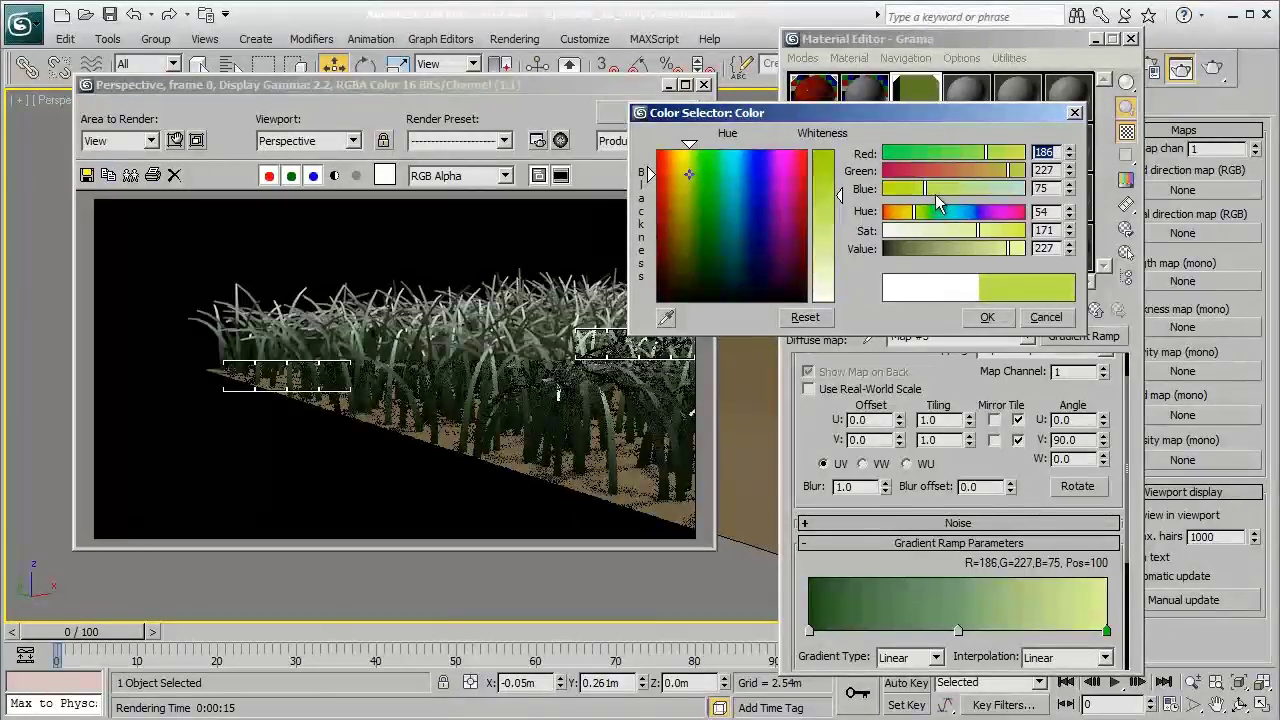
{"action": "left_click_drag", "start_coordinate": [1008, 248], "coordinate": [977, 250]}
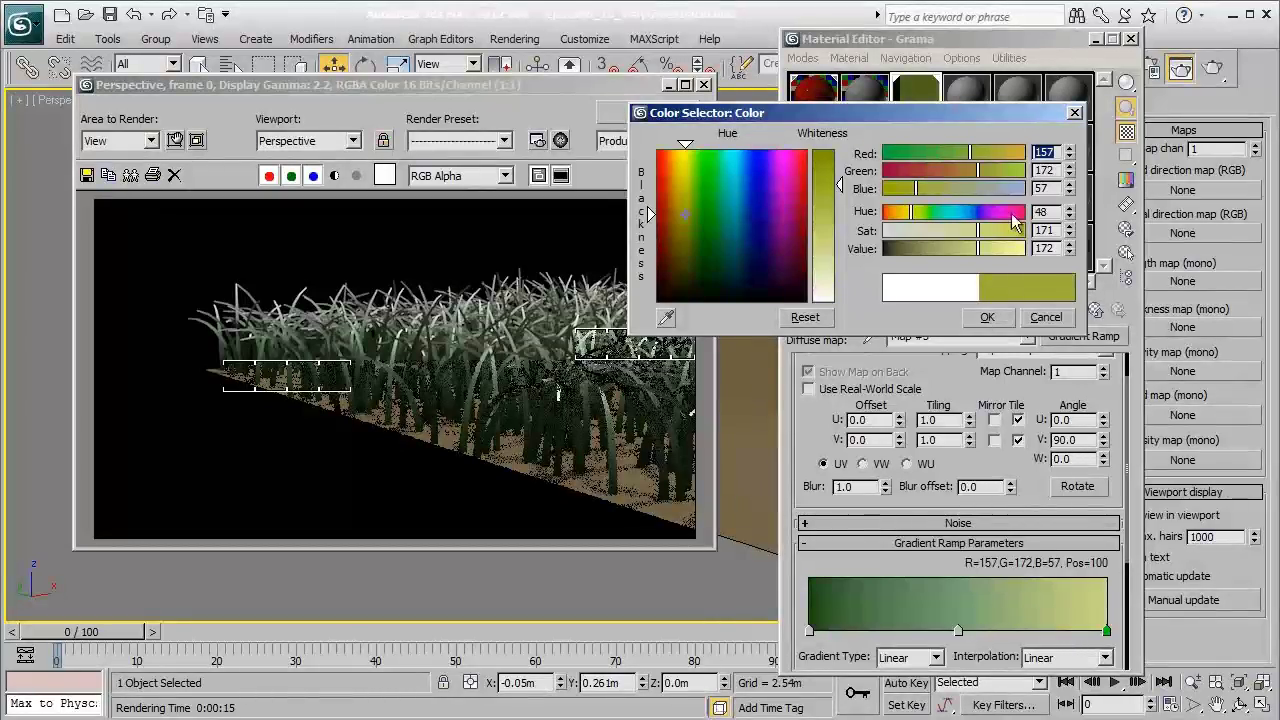
{"action": "left_click", "coordinate": [986, 317]}
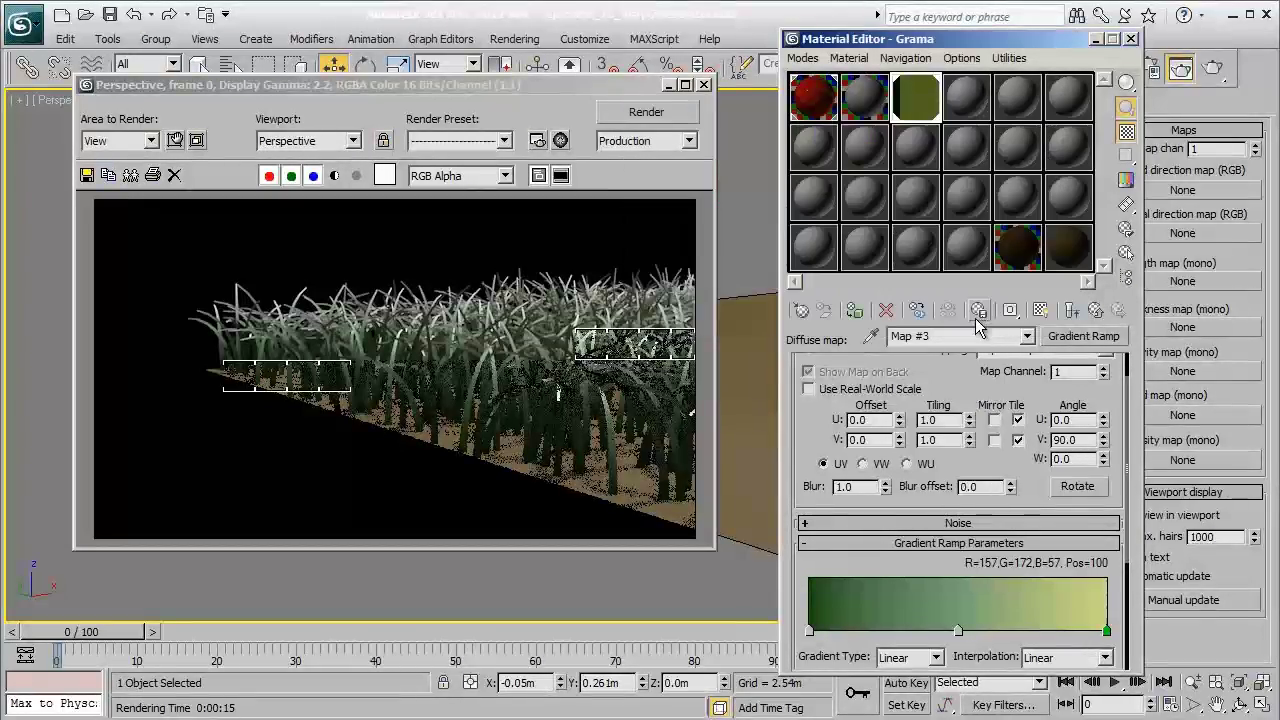
{"action": "left_click", "coordinate": [664, 107]}
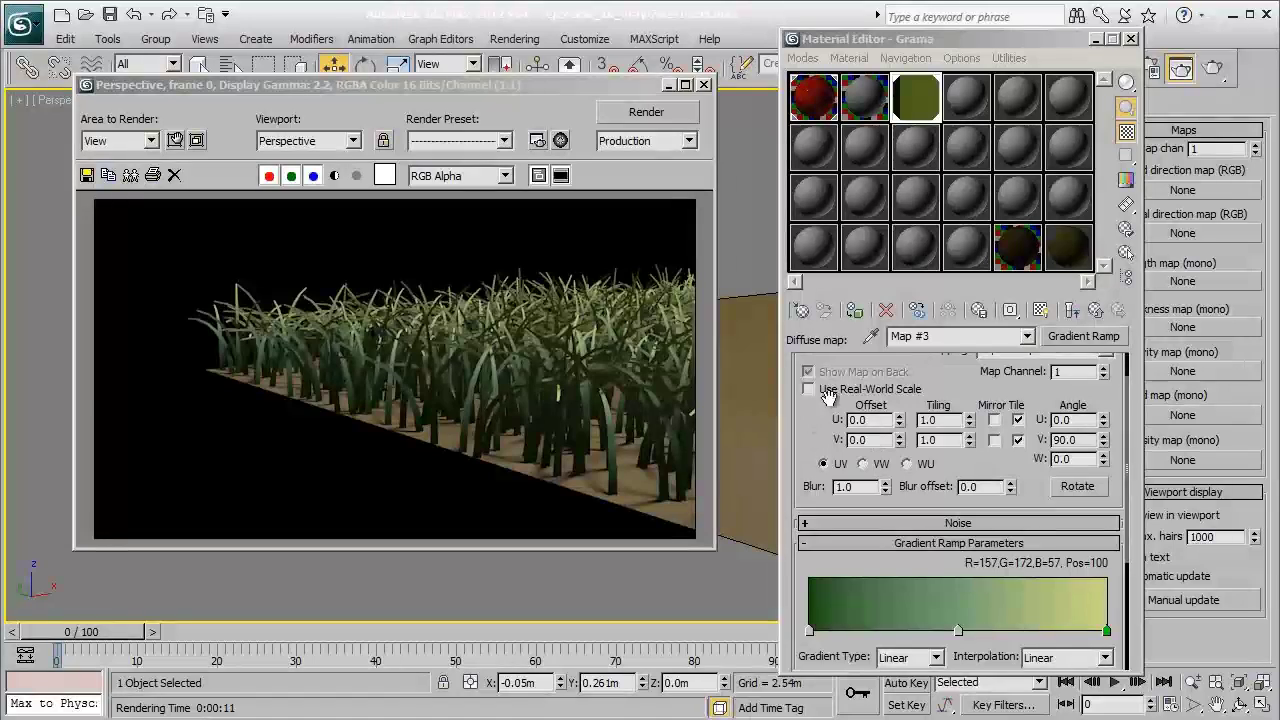
- Return to the parent Grama material and set its reflection colour to a very dark grey of R 20, G 20, B 20
{"action": "left_click", "coordinate": [1098, 311]}
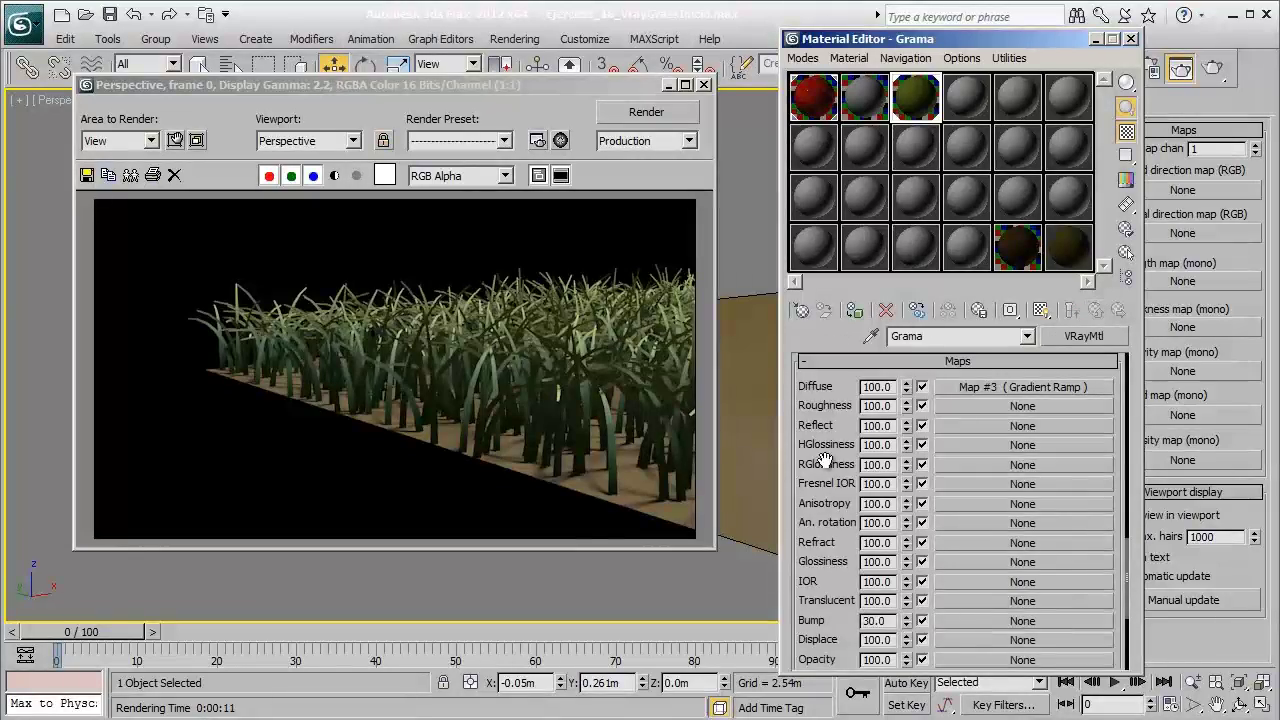
{"action": "scroll", "coordinate": [840, 410], "scroll_direction": "up", "scroll_amount": 5}
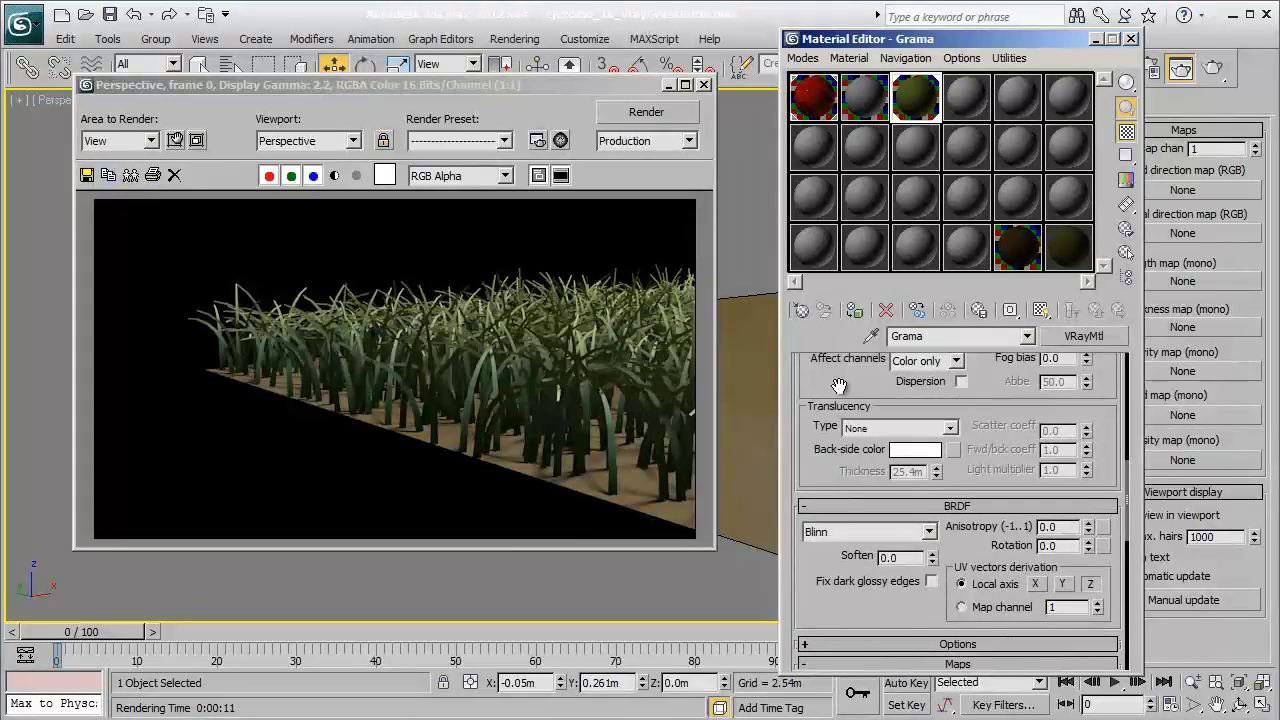
{"action": "scroll", "coordinate": [840, 600], "scroll_direction": "up", "scroll_amount": 10}
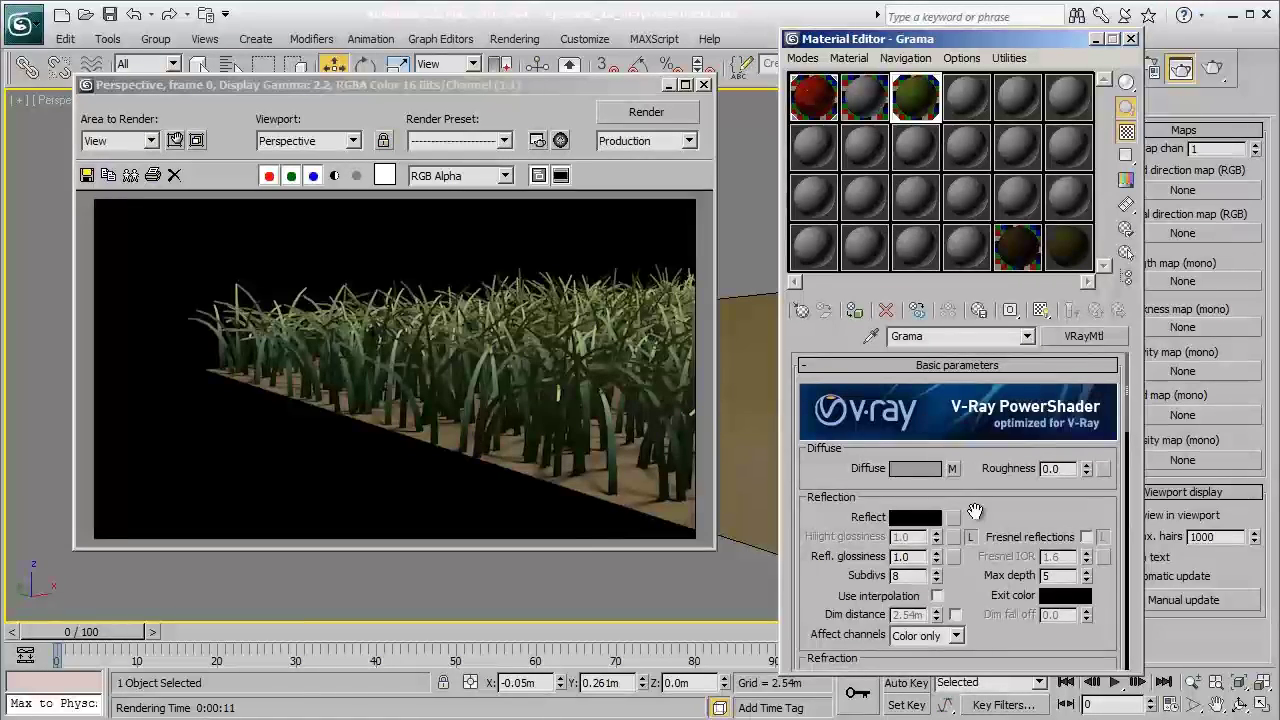
{"action": "scroll", "coordinate": [976, 515], "scroll_direction": "down", "scroll_amount": 1}
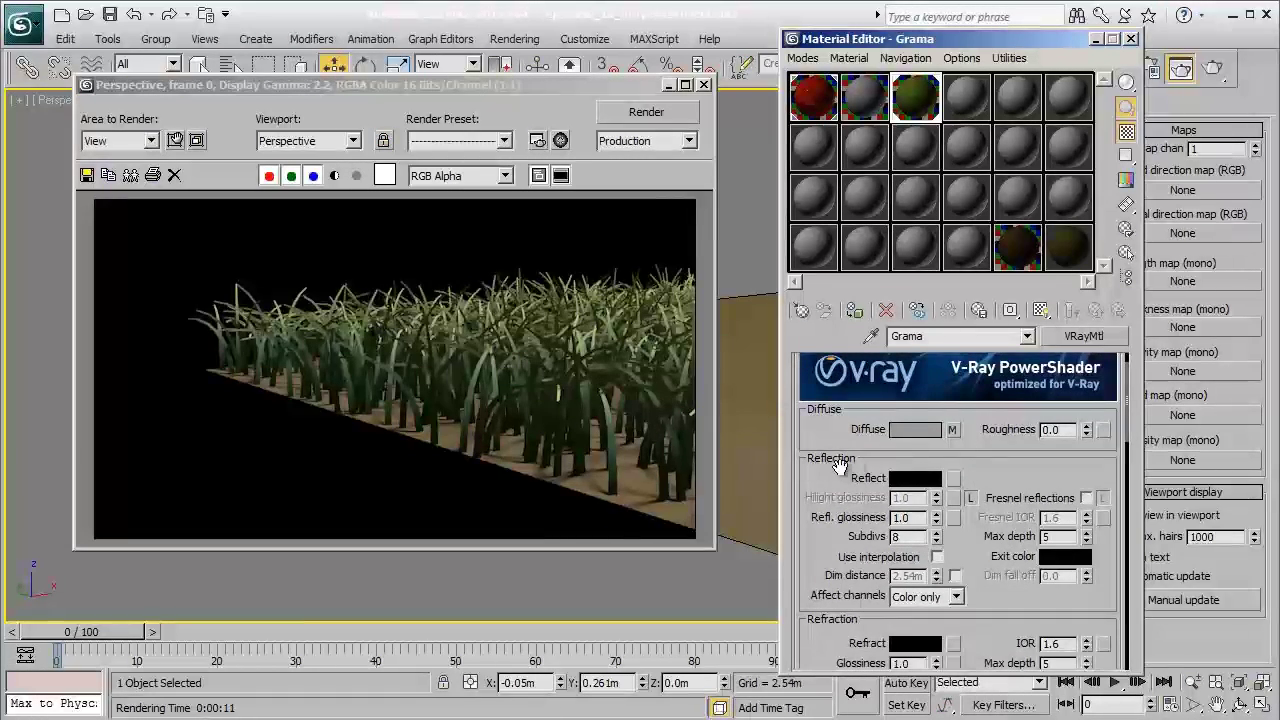
{"action": "left_click", "coordinate": [900, 478]}
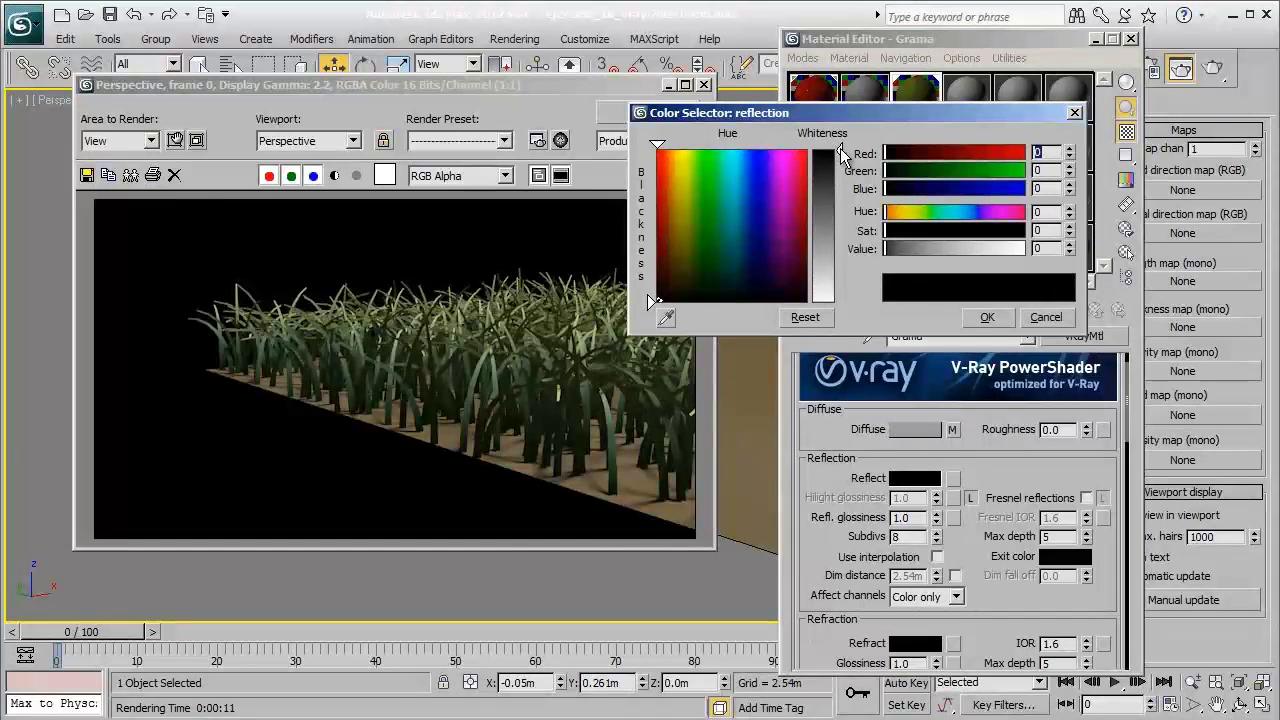
{"action": "left_click_drag", "start_coordinate": [840, 148], "coordinate": [835, 163]}
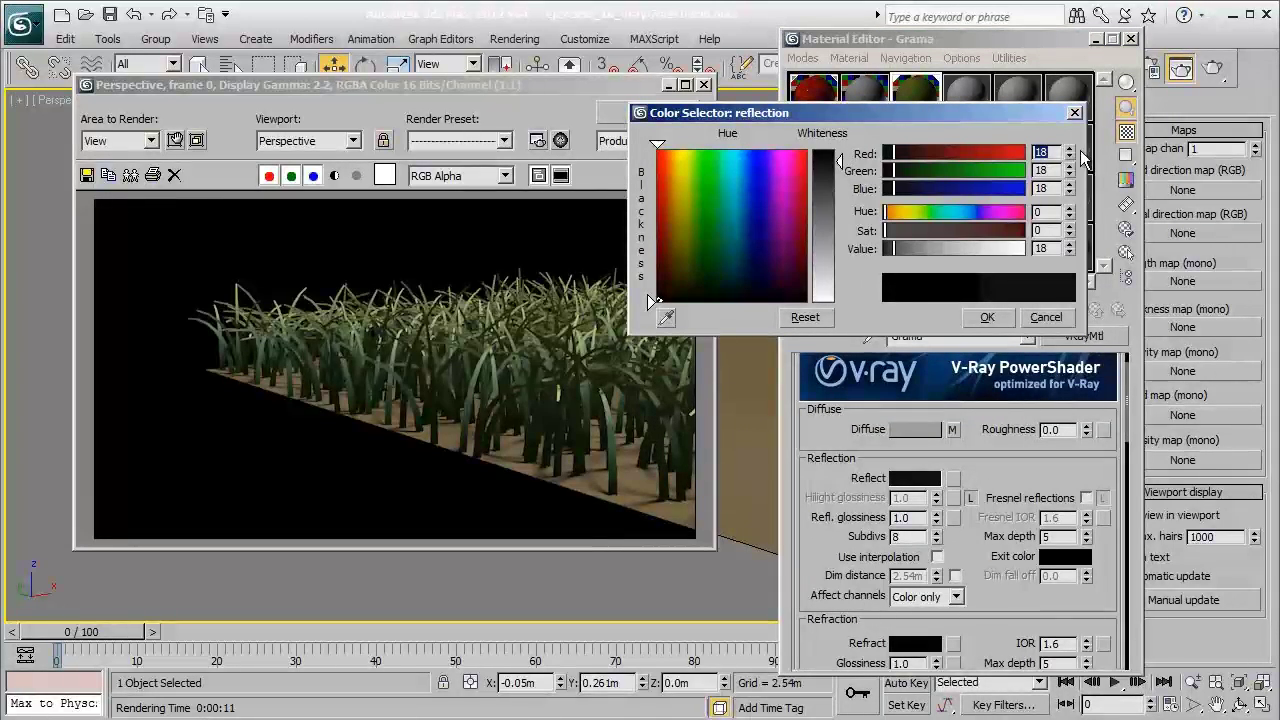
{"action": "type", "text": "20"}
{"action": "key", "text": "Tab"}
{"action": "type", "text": "20"}
{"action": "key", "text": "Tab"}
{"action": "type", "text": "20"}
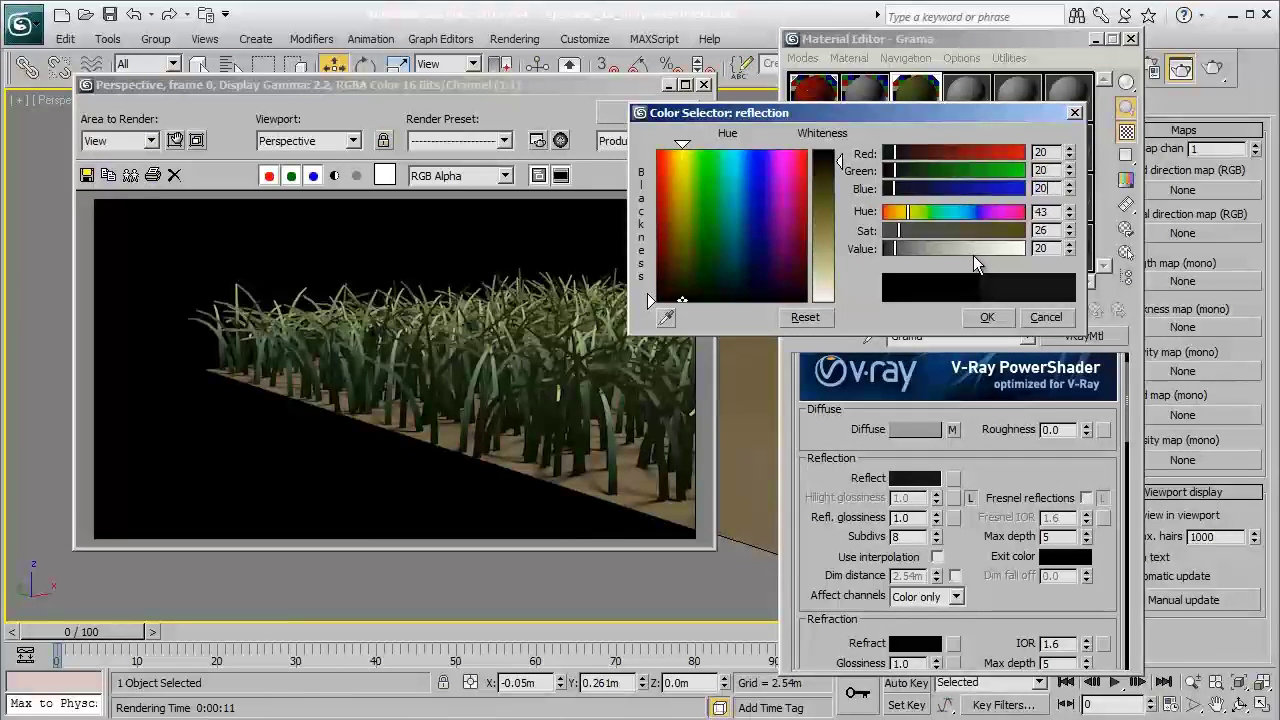
{"action": "key", "text": "Return"}
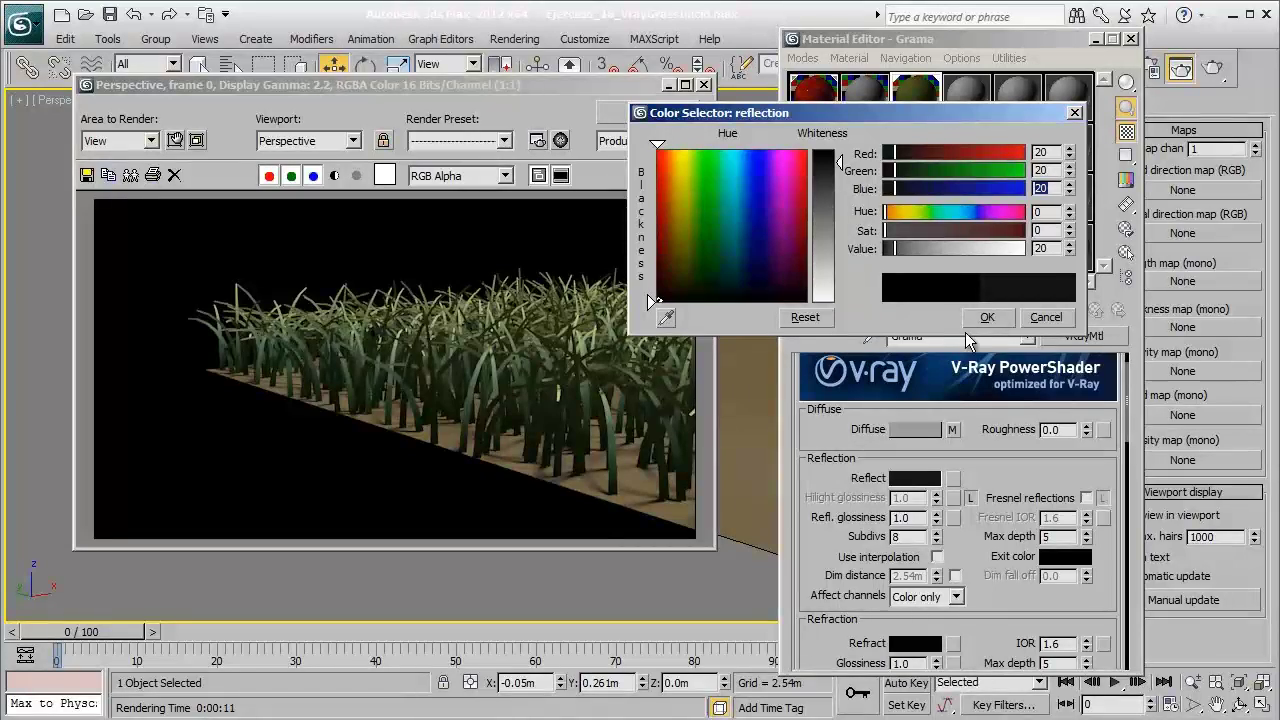
{"action": "left_click", "coordinate": [992, 318]}
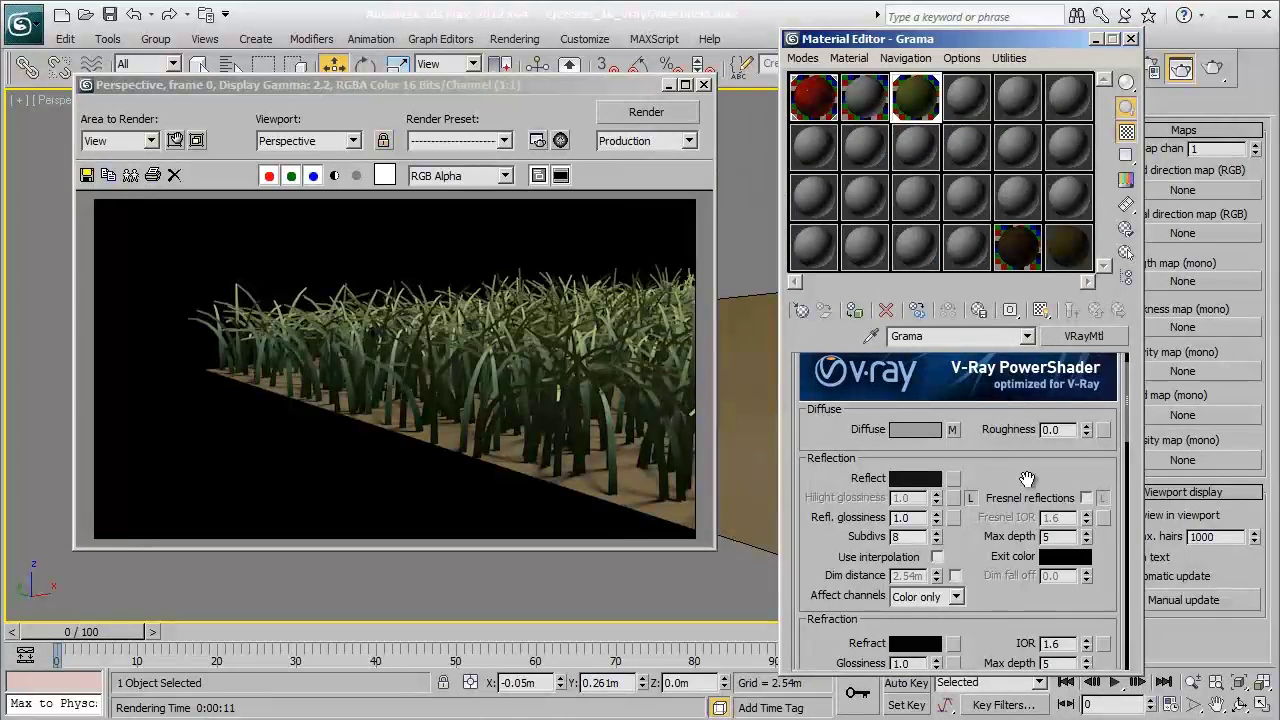
- Set the Grama material's reflection max depth to 1 and close the rendered frame and the material editor
{"action": "double_click", "coordinate": [1064, 538]}
{"action": "type", "text": "1"}
{"action": "left_click", "coordinate": [704, 85]}
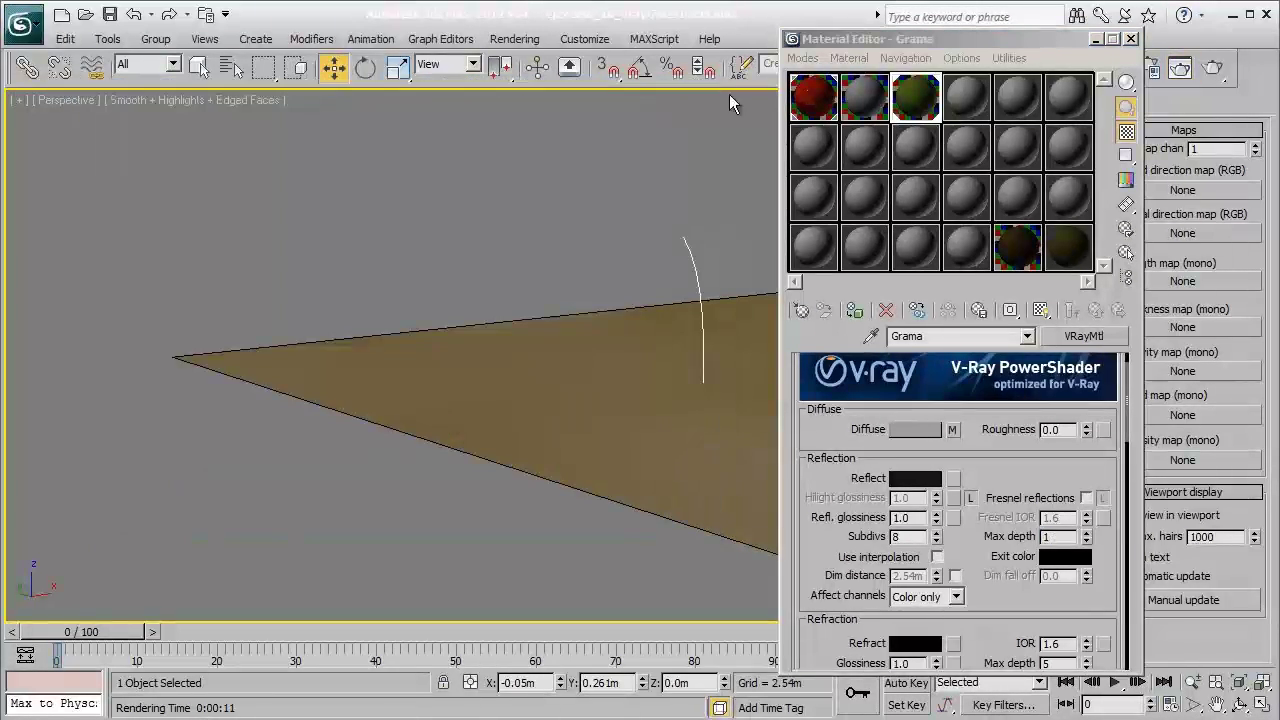
{"action": "left_click", "coordinate": [1130, 42]}
- Frame the teapot and the whole grass plane in the perspective view and render it
{"action": "middle_click_drag", "start_coordinate": [703, 306], "coordinate": [460, 294]}
{"action": "scroll", "coordinate": [460, 294], "scroll_direction": "down", "scroll_amount": 7}
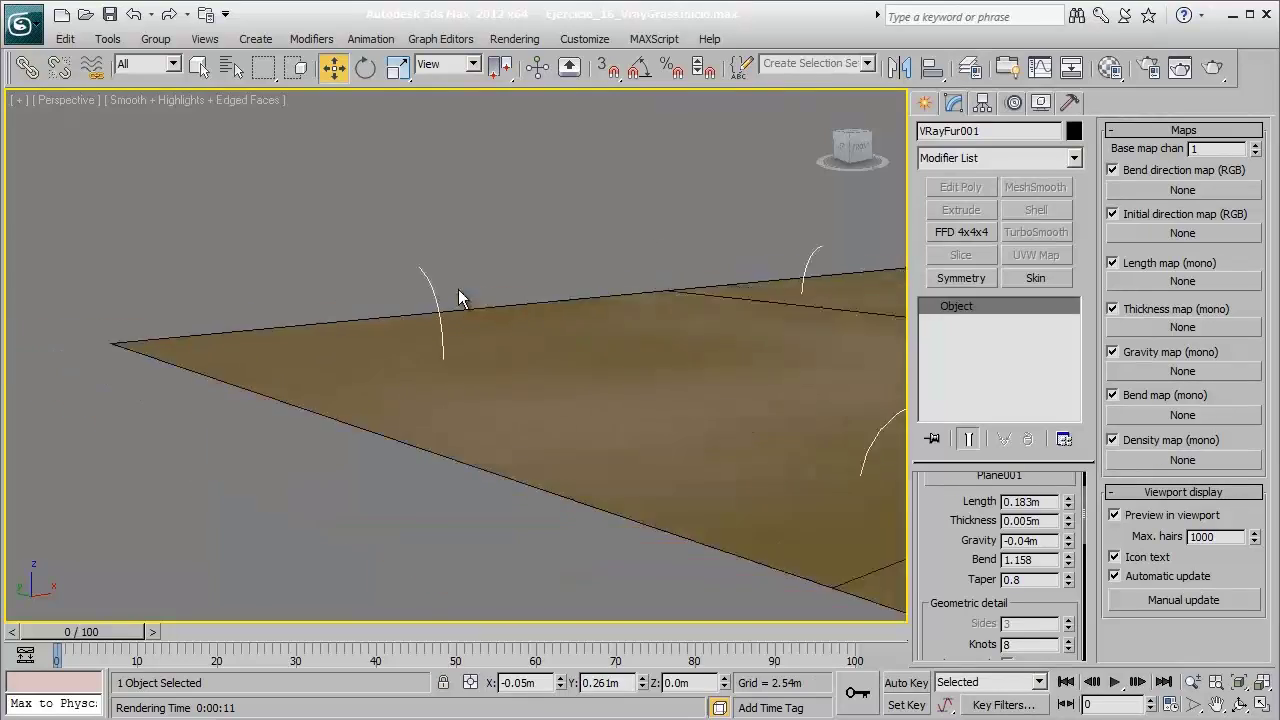
{"action": "middle_click_drag", "start_coordinate": [714, 357], "coordinate": [537, 381], "text": "alt"}
{"action": "scroll", "coordinate": [563, 365], "scroll_direction": "down", "scroll_amount": 4}
{"action": "scroll", "coordinate": [540, 383], "scroll_direction": "up", "scroll_amount": 3}
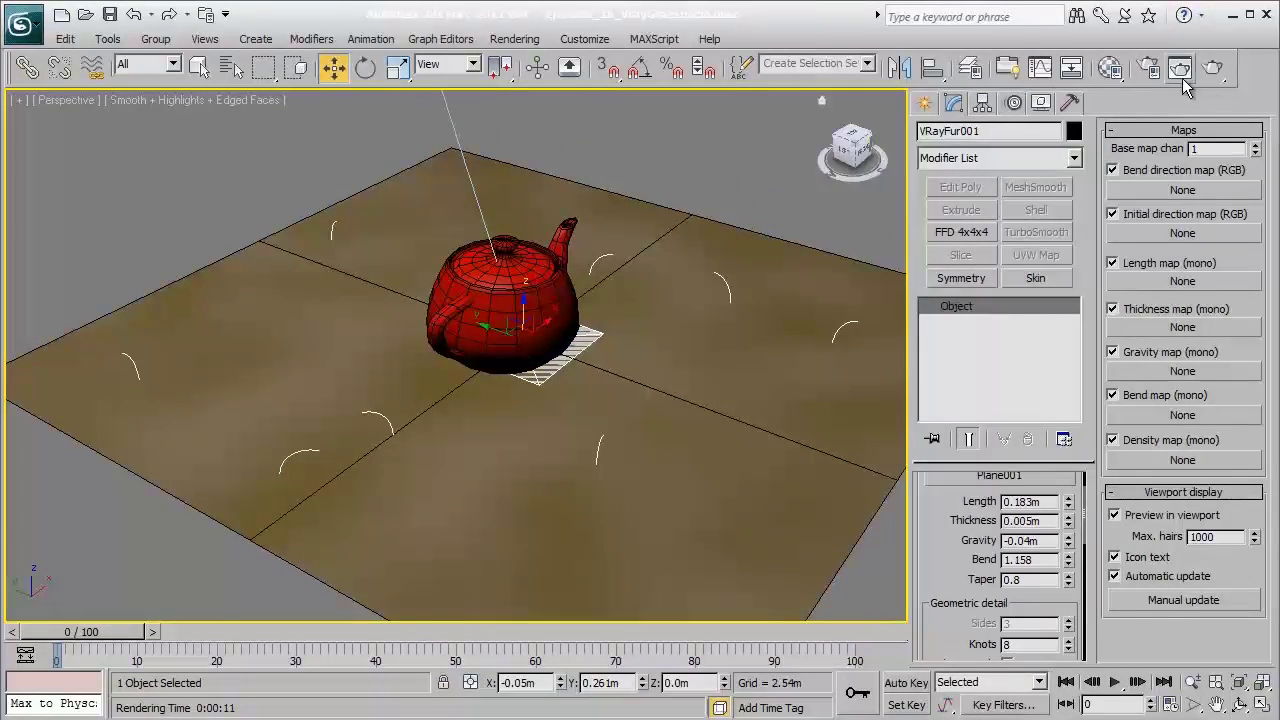
{"action": "left_click", "coordinate": [1213, 70]}
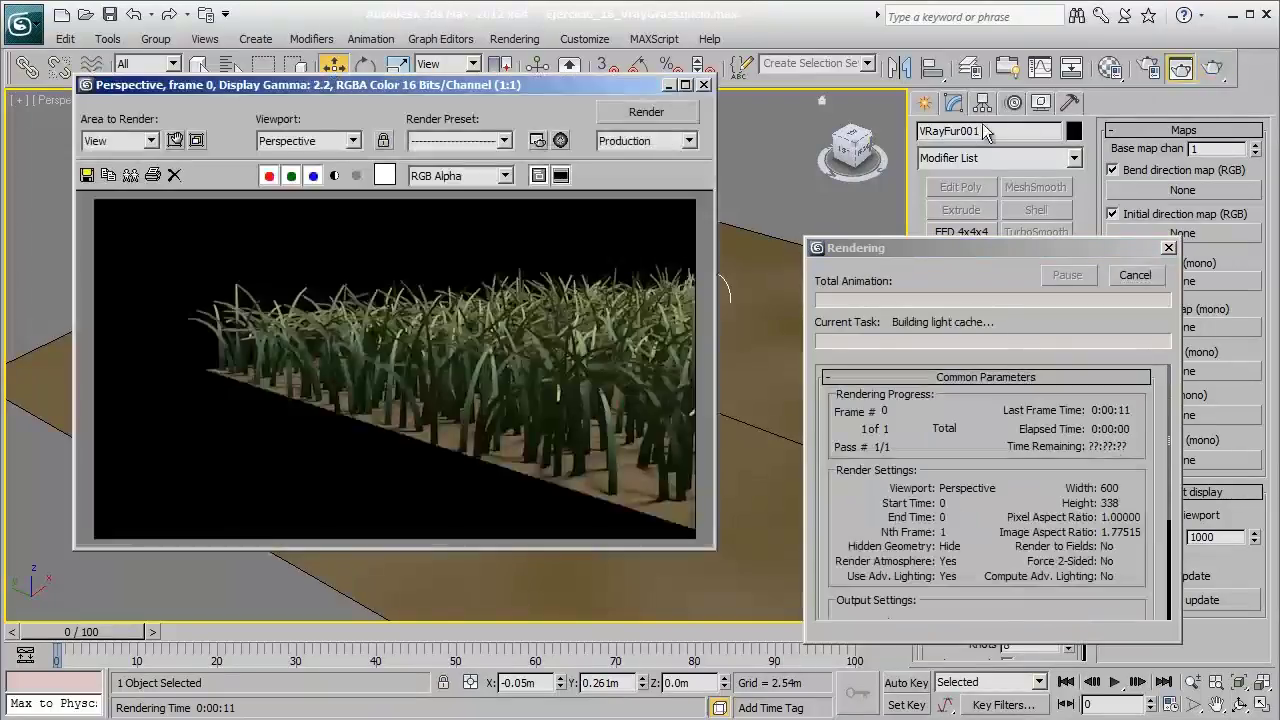
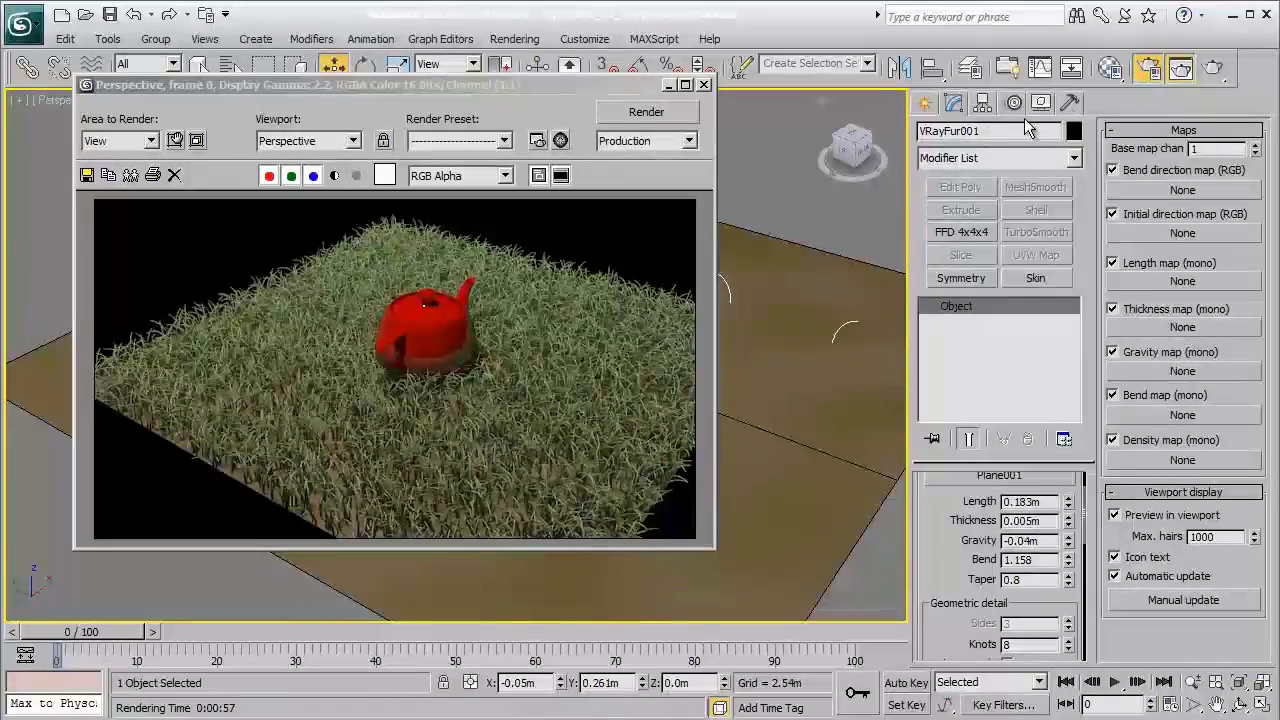
{"action": "left_click", "coordinate": [1149, 68]}
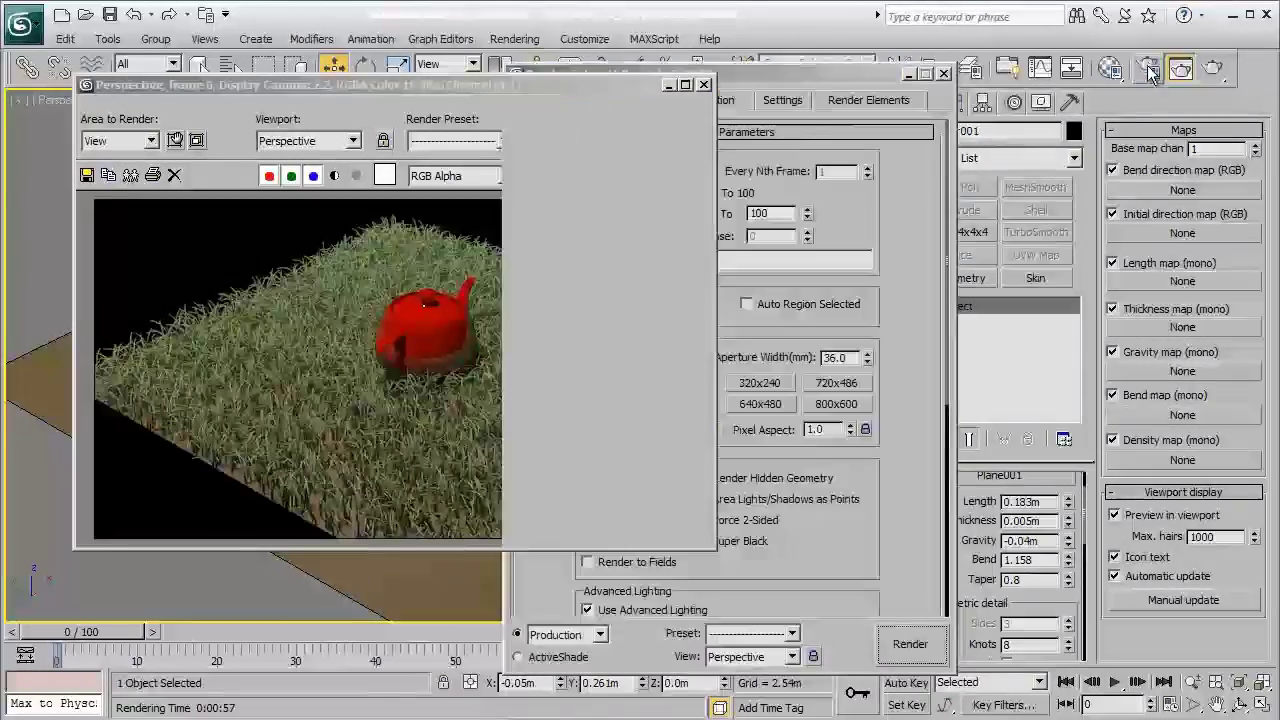
{"action": "left_click", "coordinate": [1149, 68]}
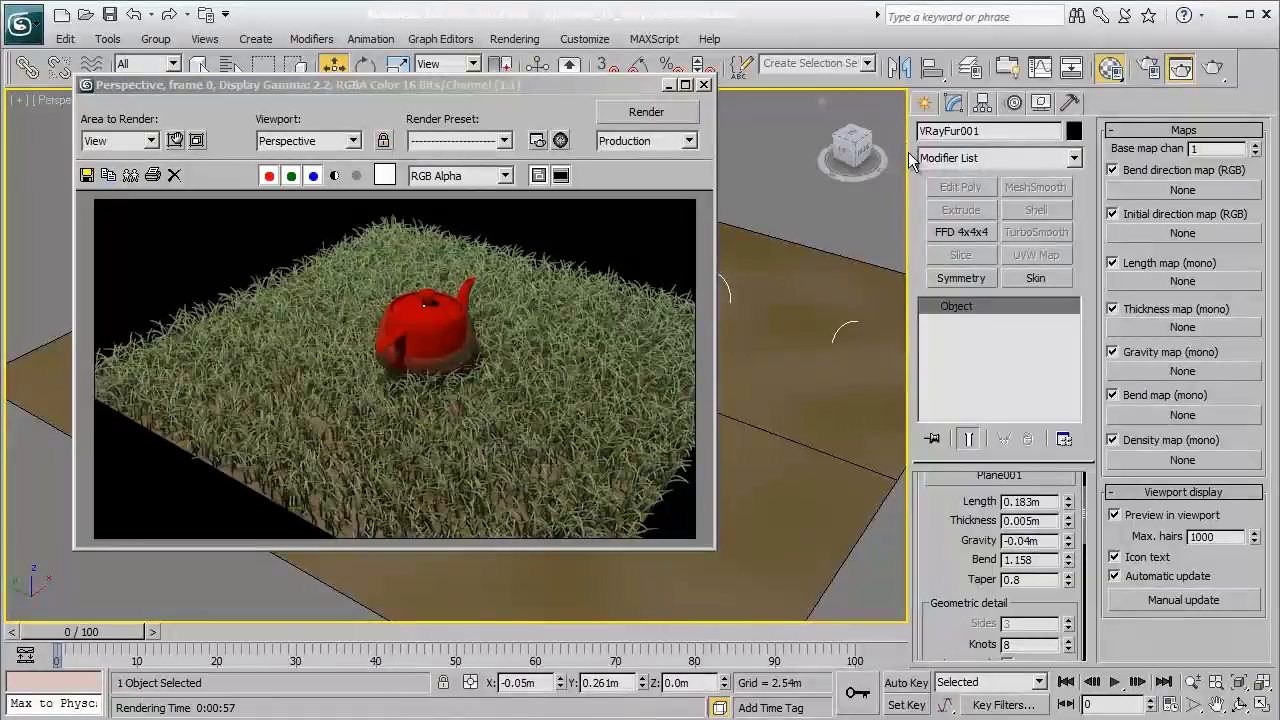
- Select the other Grama material in the last sample slot, show its checkered preview background and arrange the rendered frame beside the material editor
{"action": "key", "text": "m"}
{"action": "left_click_drag", "start_coordinate": [955, 33], "coordinate": [927, 40]}
{"action": "left_click", "coordinate": [1030, 250]}
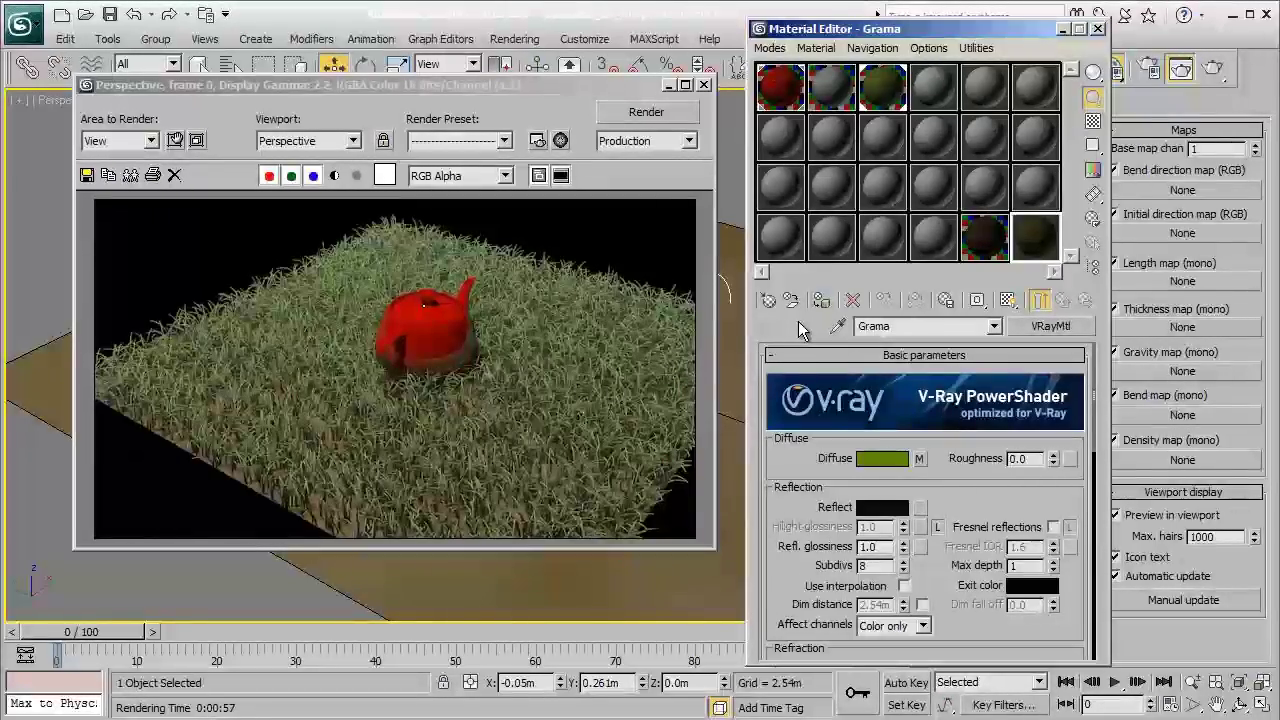
{"action": "left_click", "coordinate": [556, 440]}
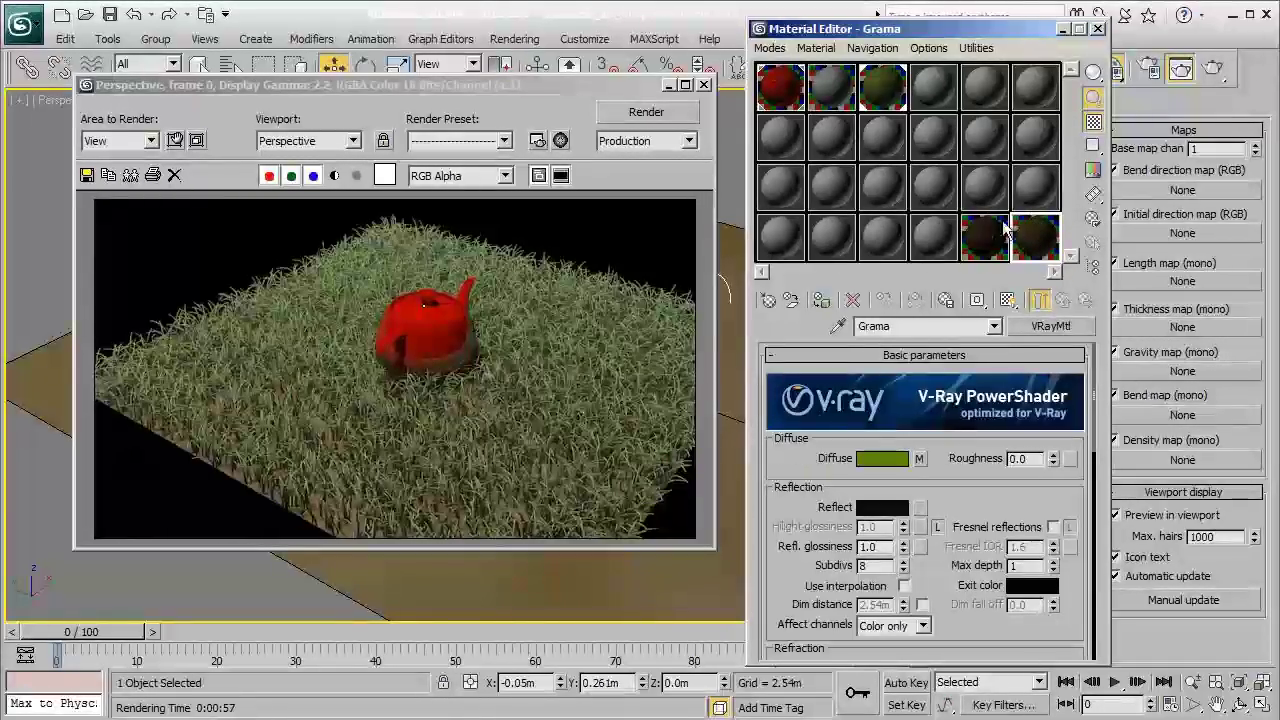
{"action": "left_click_drag", "start_coordinate": [470, 93], "coordinate": [969, 163]}
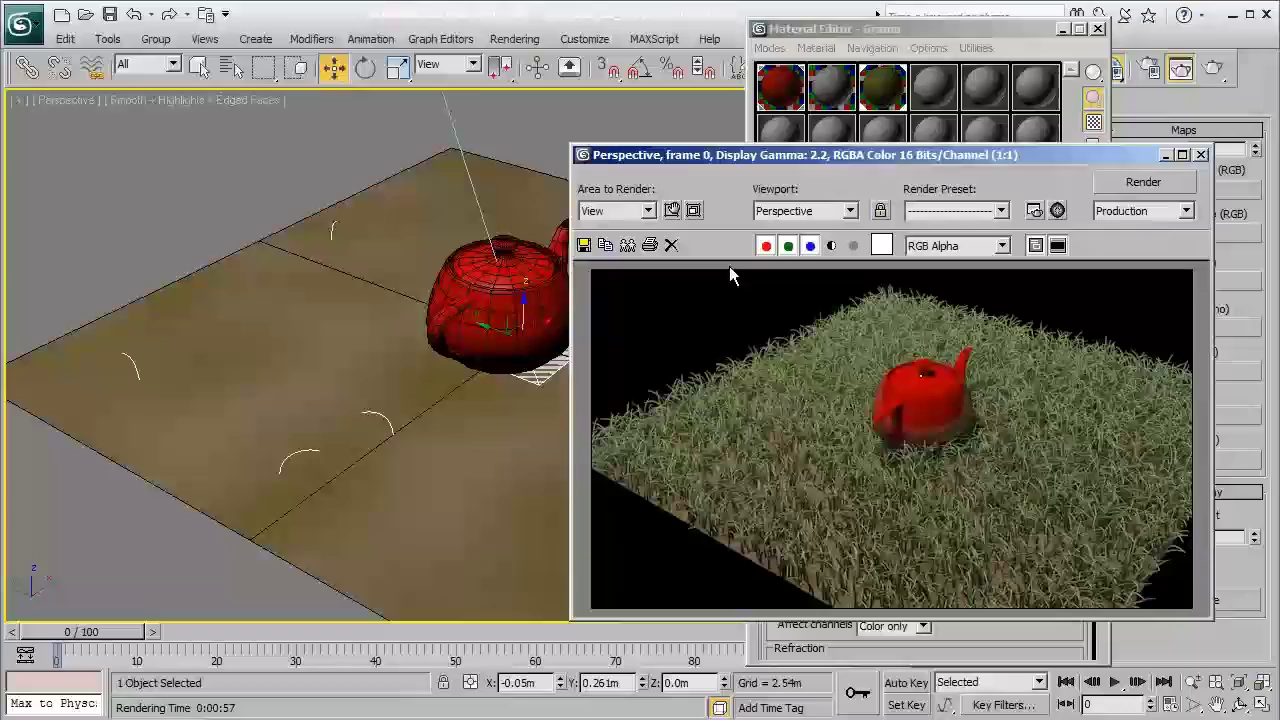
{"action": "left_click_drag", "start_coordinate": [893, 172], "coordinate": [465, 108]}
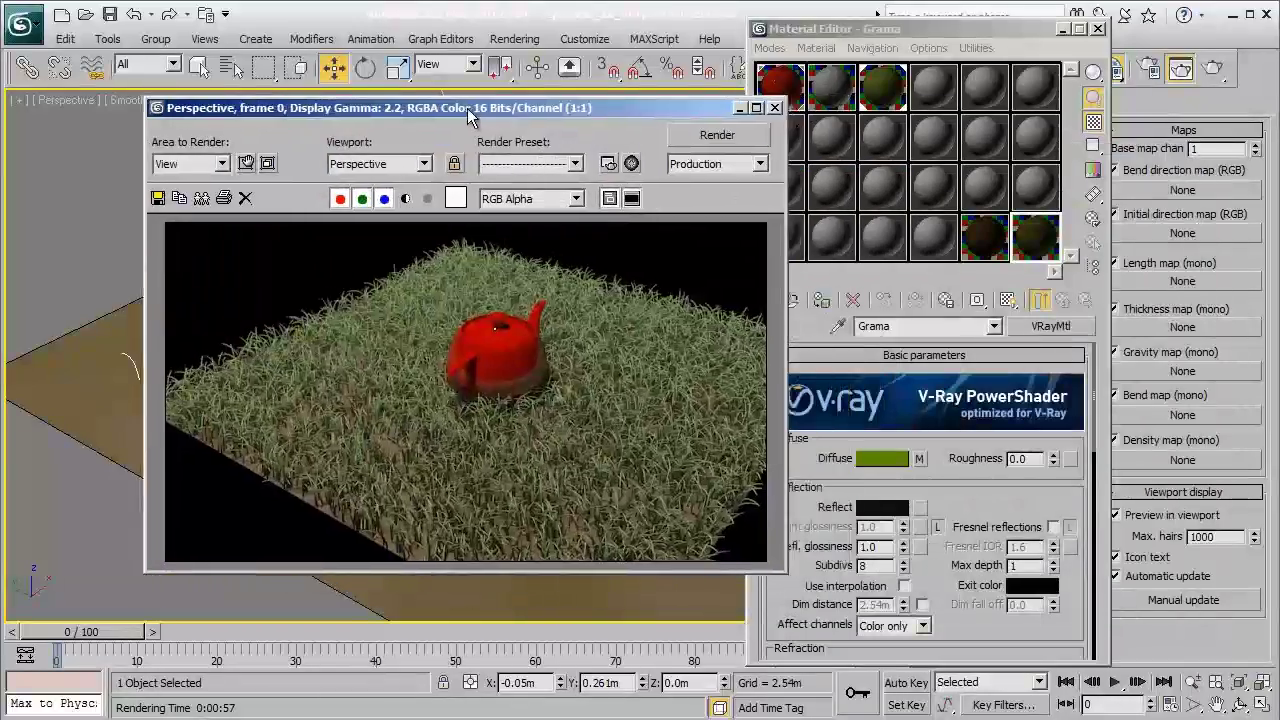
{"action": "left_click", "coordinate": [993, 247]}
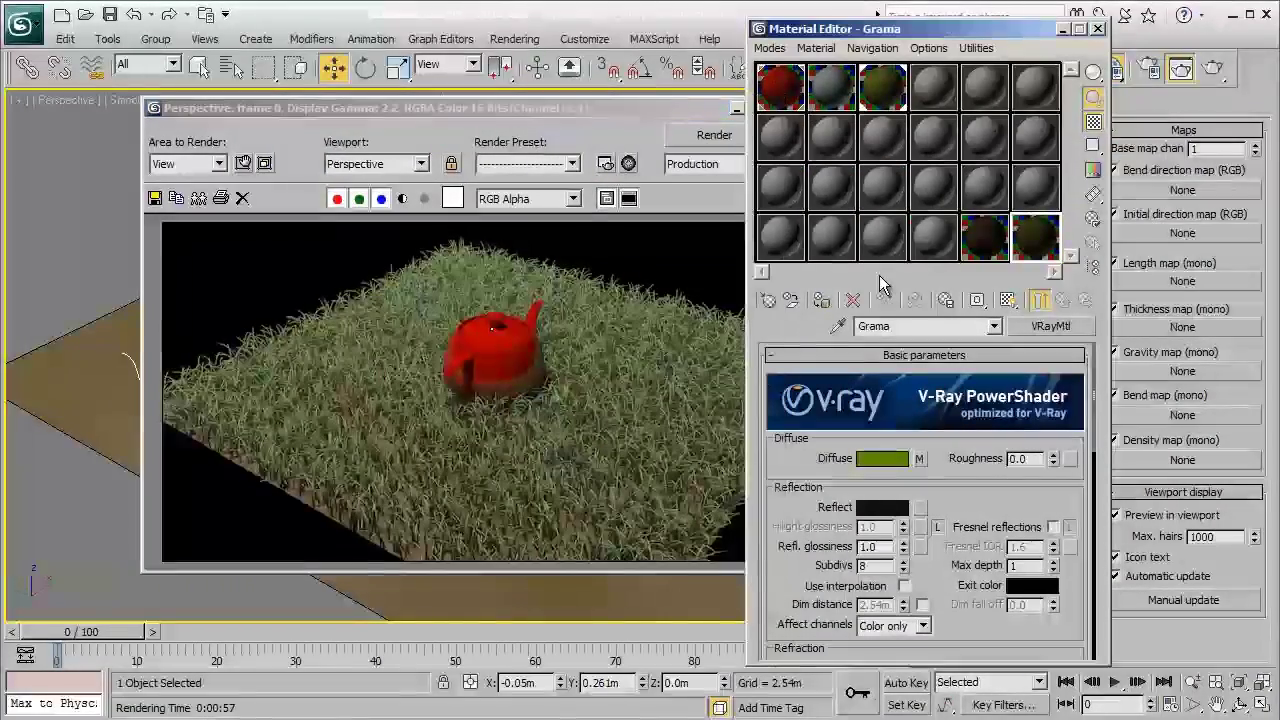
- Assign the last slot's Grama material to the selected VRayFur, renaming it Grama Gov3dstudio instead of replacing the existing one
{"action": "left_click", "coordinate": [821, 301]}
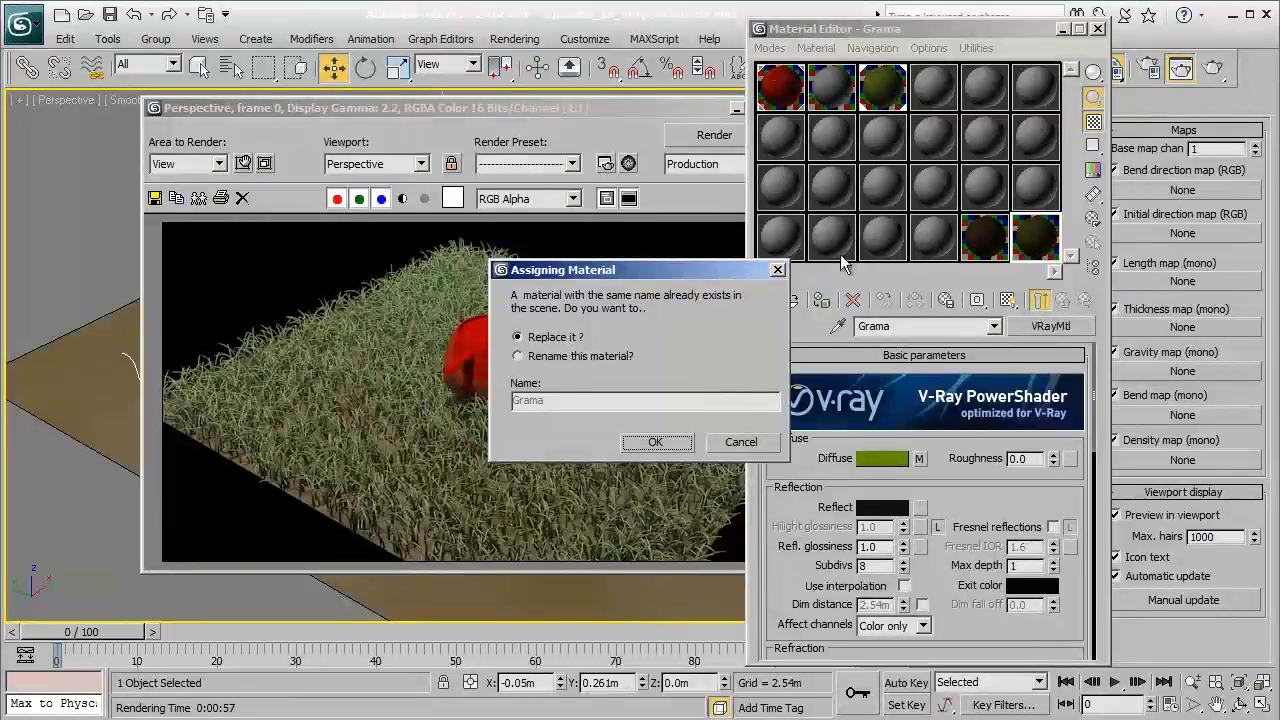
{"action": "left_click", "coordinate": [572, 357]}
{"action": "left_click", "coordinate": [579, 400]}
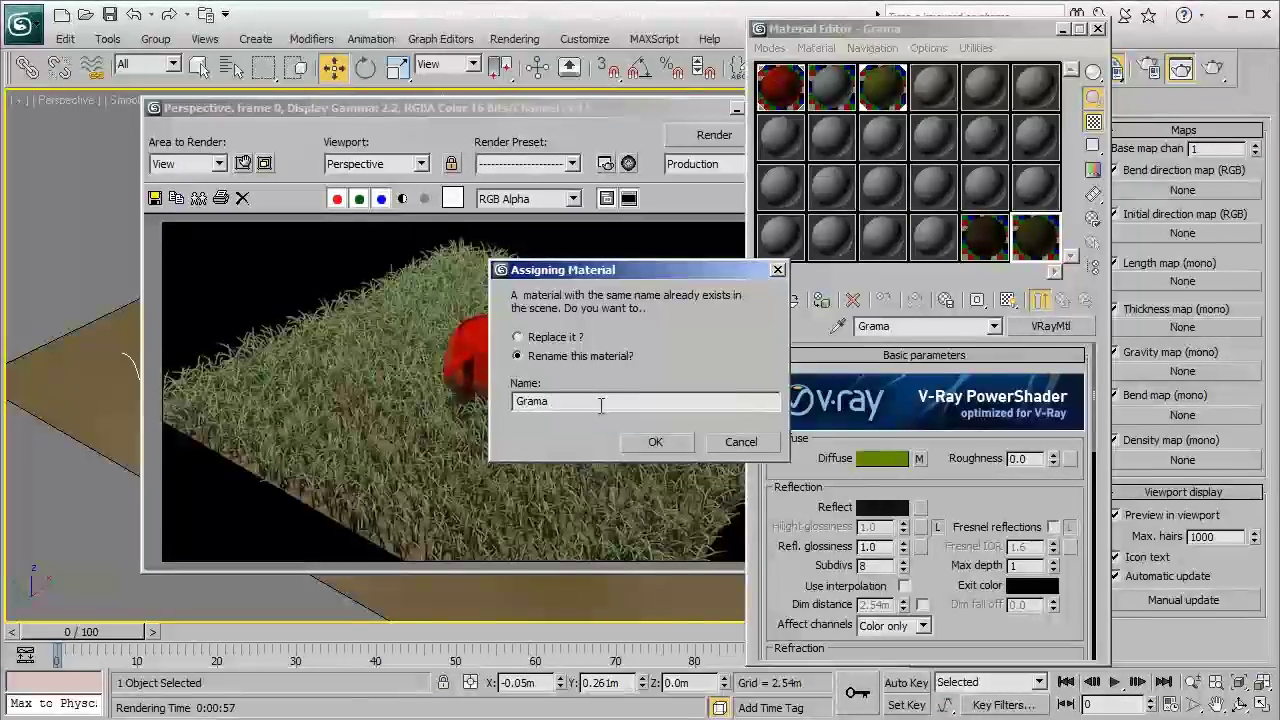
{"action": "type", "text": "Gov"}
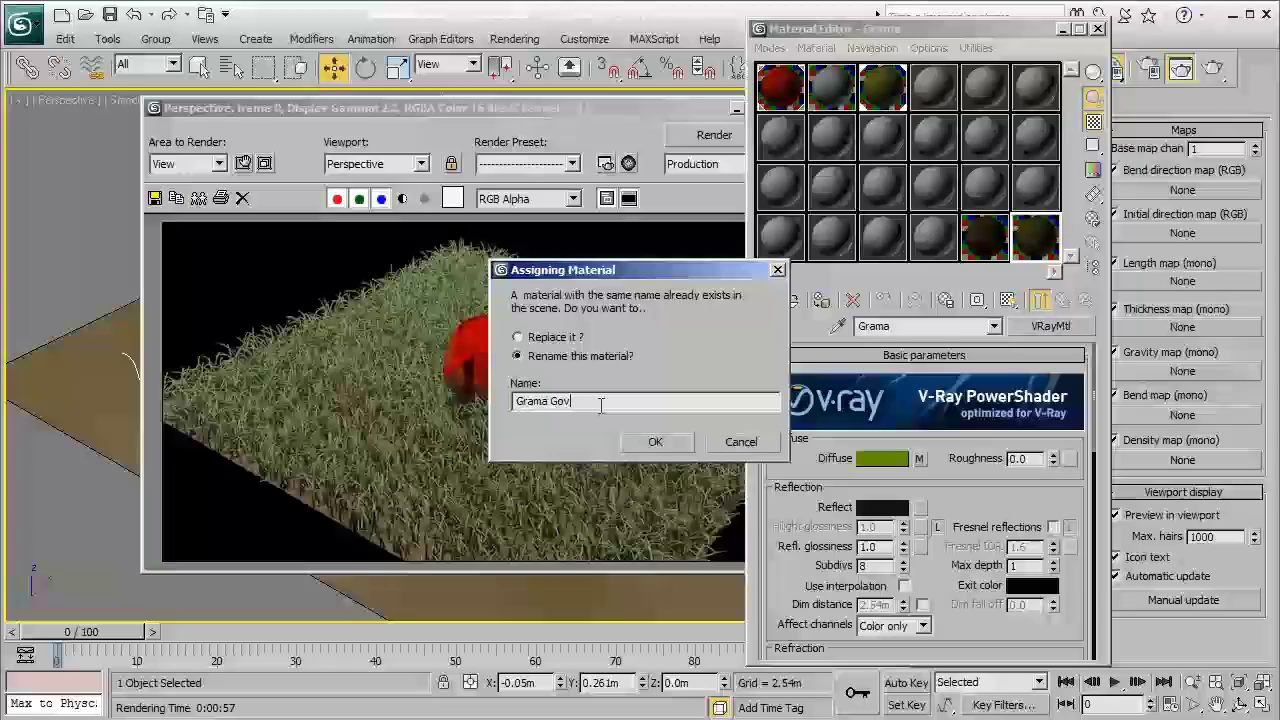
{"action": "type", "text": "3dsti"}
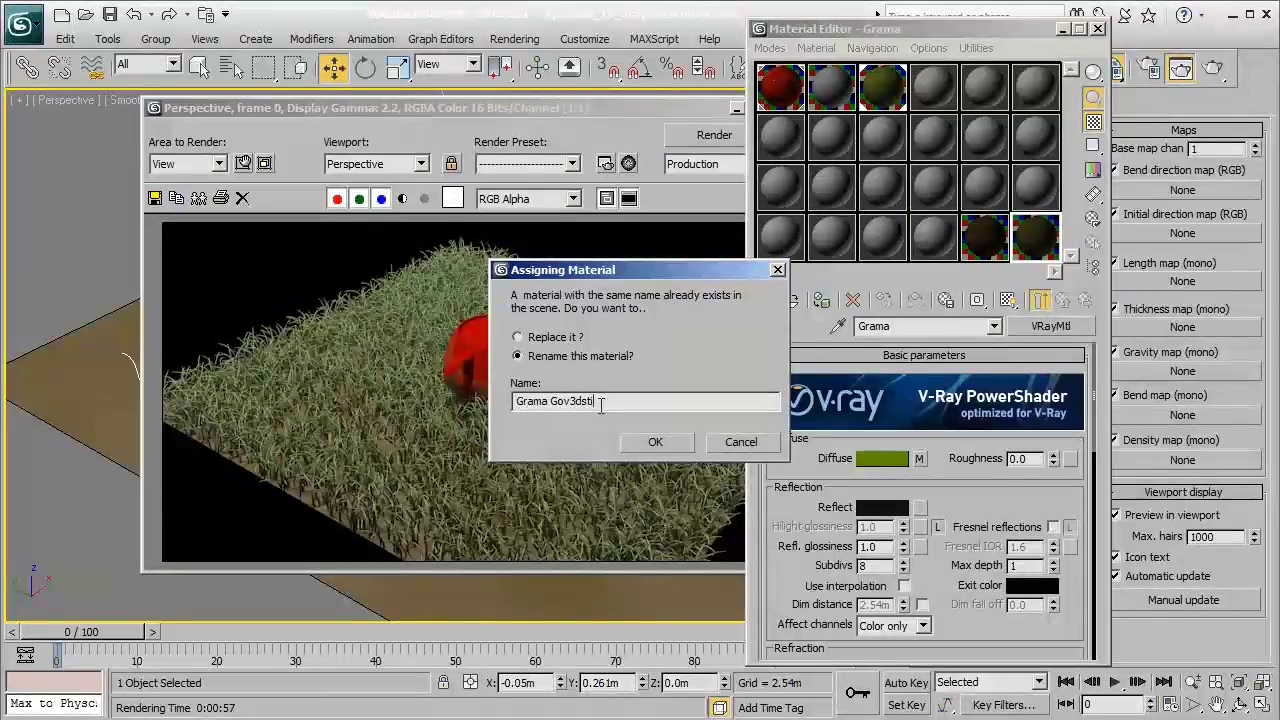
{"action": "type", "text": "d"}
{"action": "key", "text": "BackSpace"}
{"action": "key", "text": "BackSpace"}
{"action": "type", "text": "udio"}
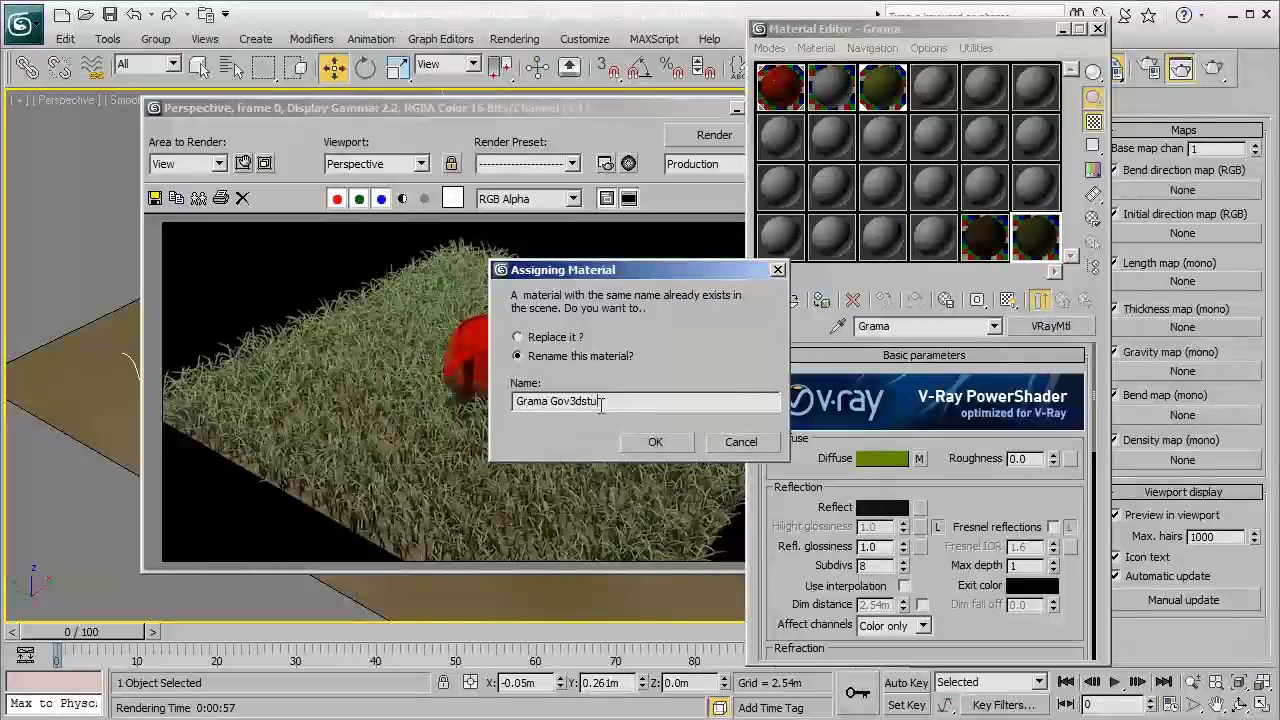
{"action": "left_click", "coordinate": [655, 441]}
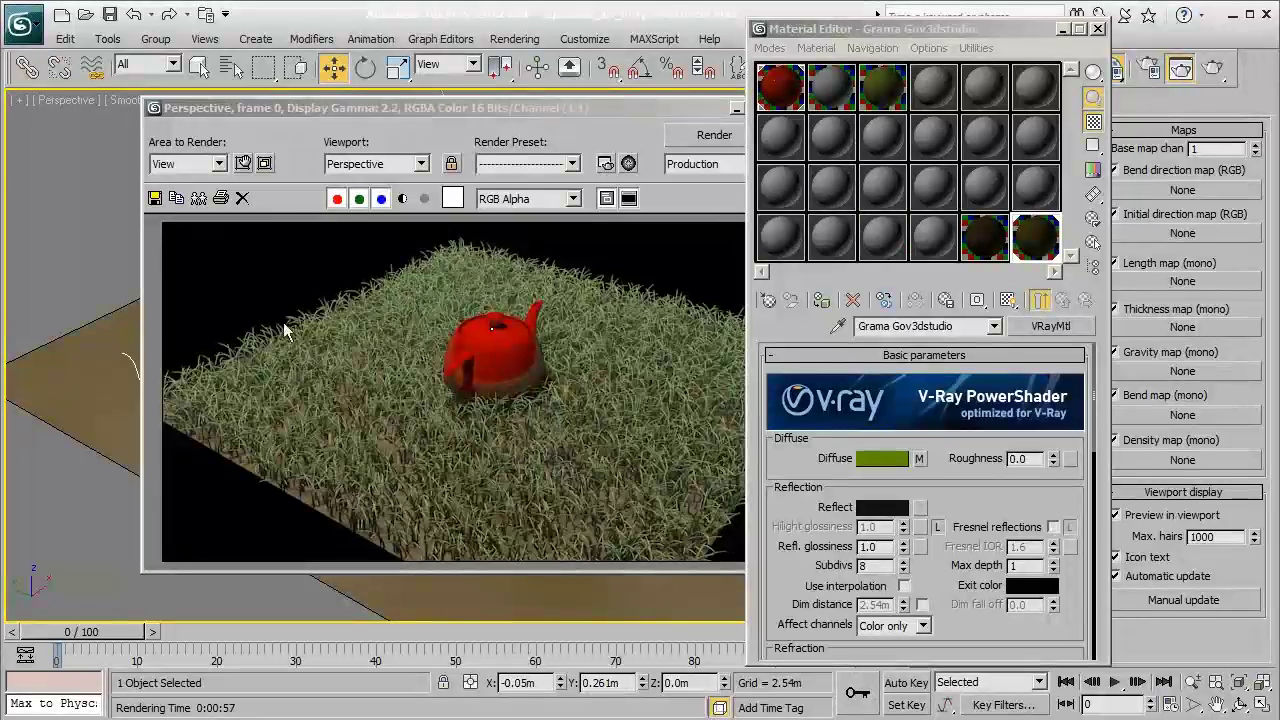
- Set the area to render to Region, fit a tall strip across the grass covering the teapot's handle side, and render it
{"action": "left_click", "coordinate": [425, 110]}
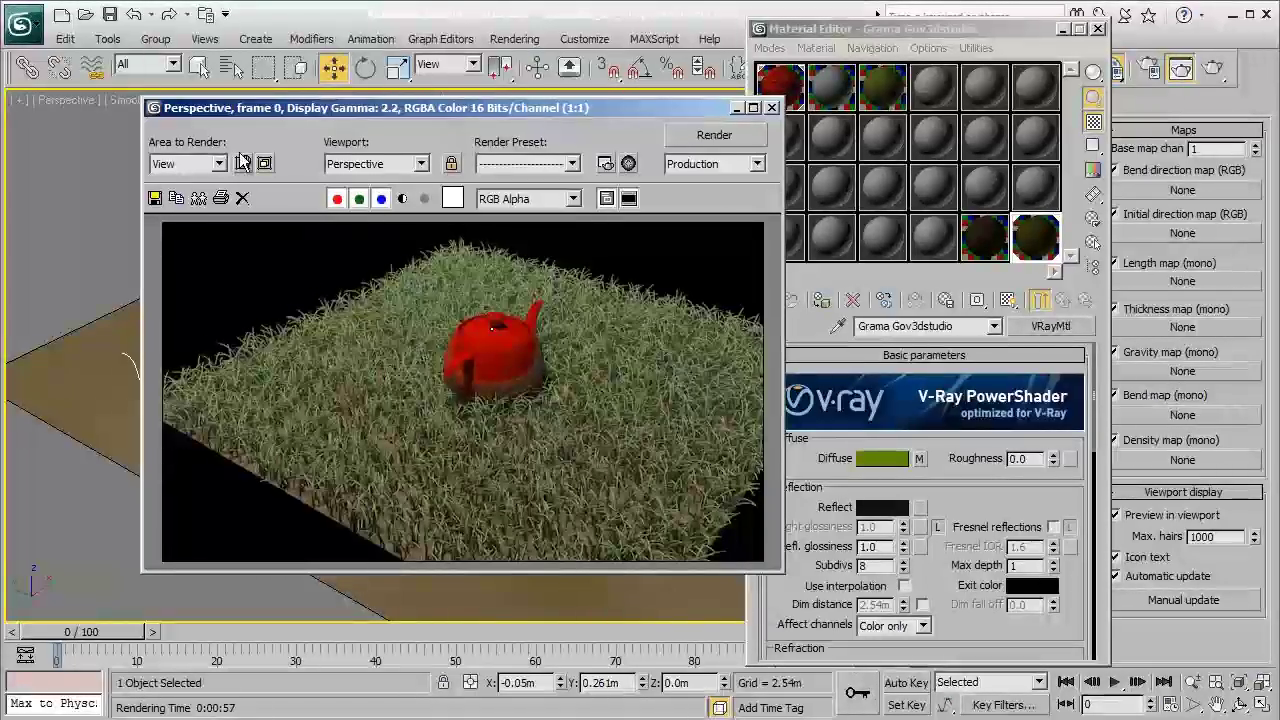
{"action": "left_click", "coordinate": [193, 165]}
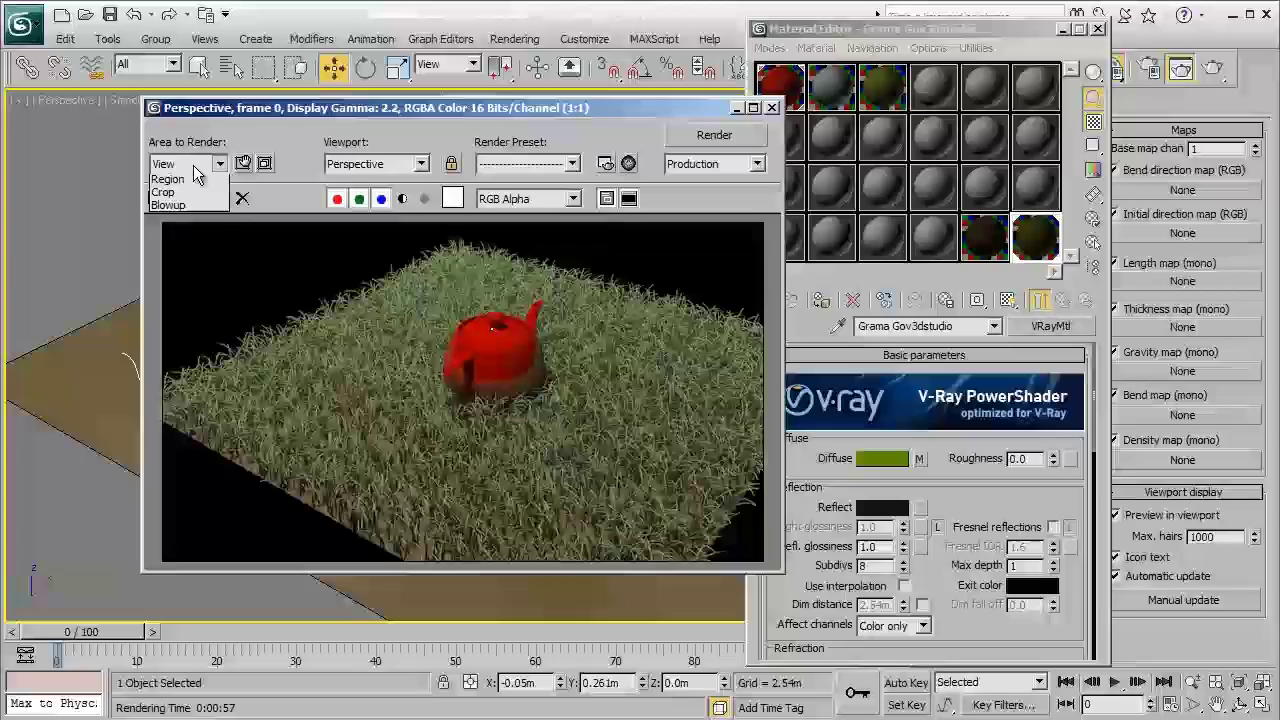
{"action": "left_click", "coordinate": [187, 209]}
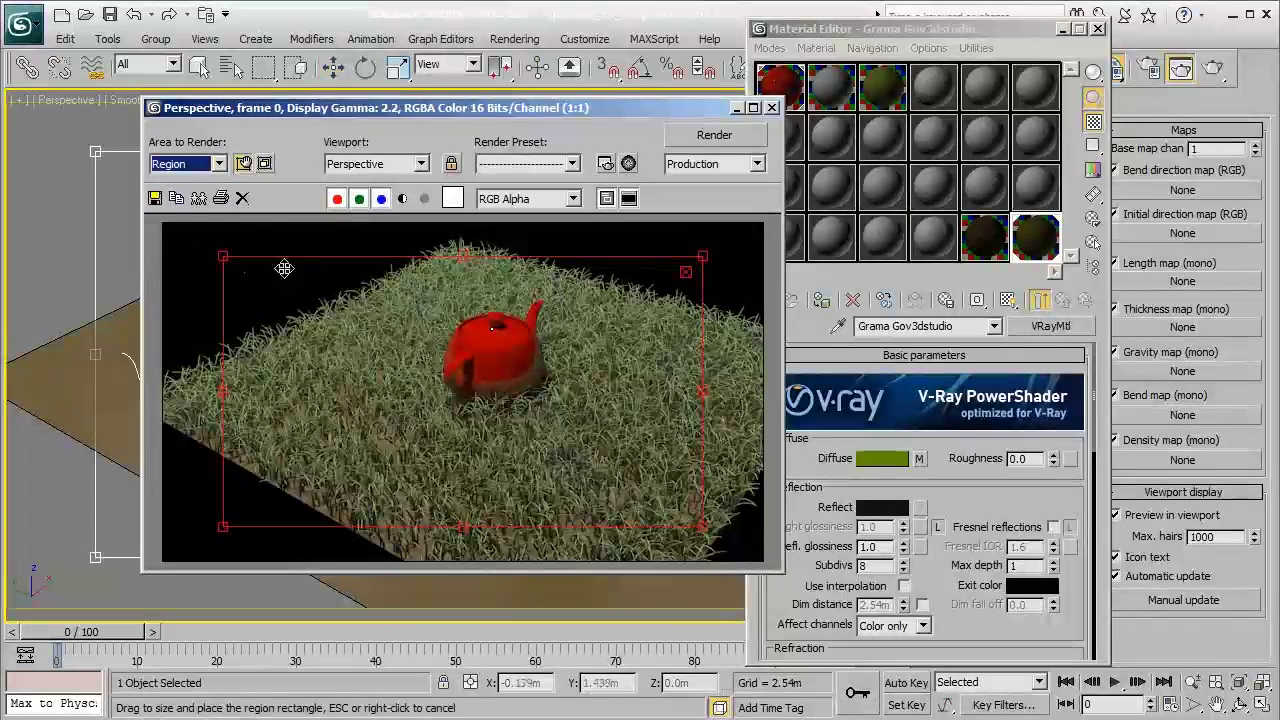
{"action": "left_click_drag", "start_coordinate": [224, 257], "coordinate": [557, 203]}
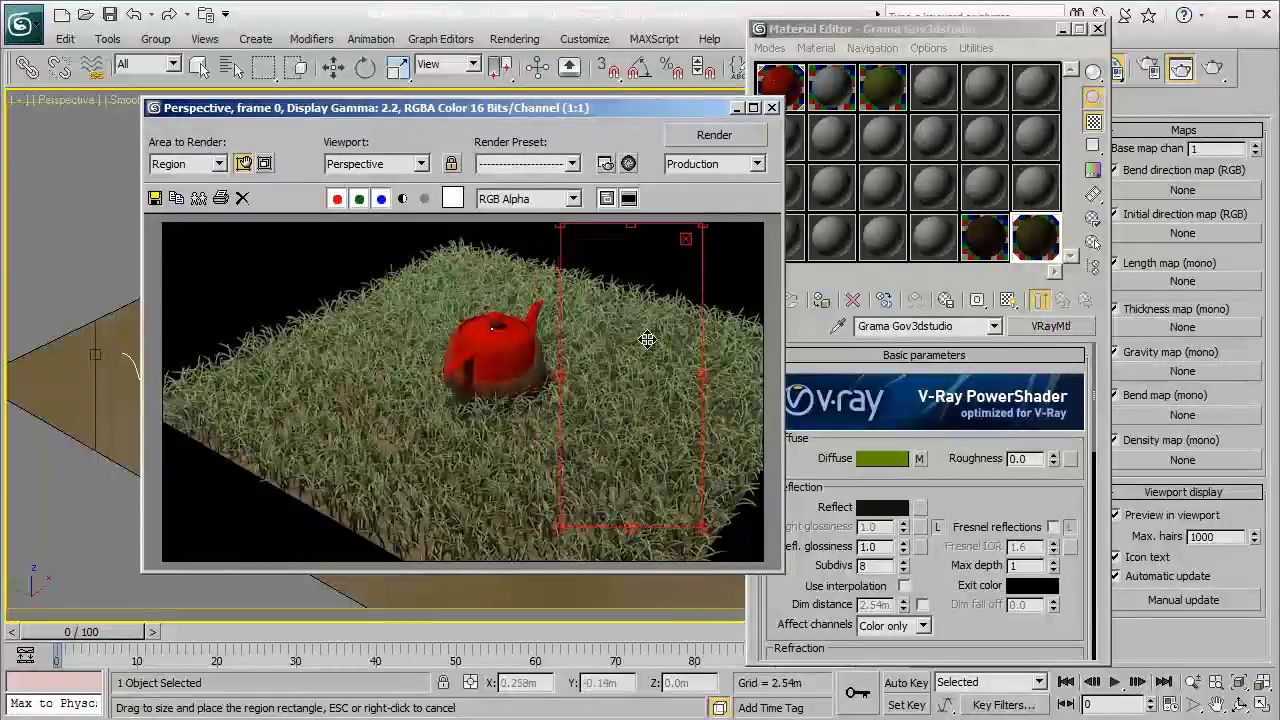
{"action": "left_click_drag", "start_coordinate": [648, 337], "coordinate": [393, 287]}
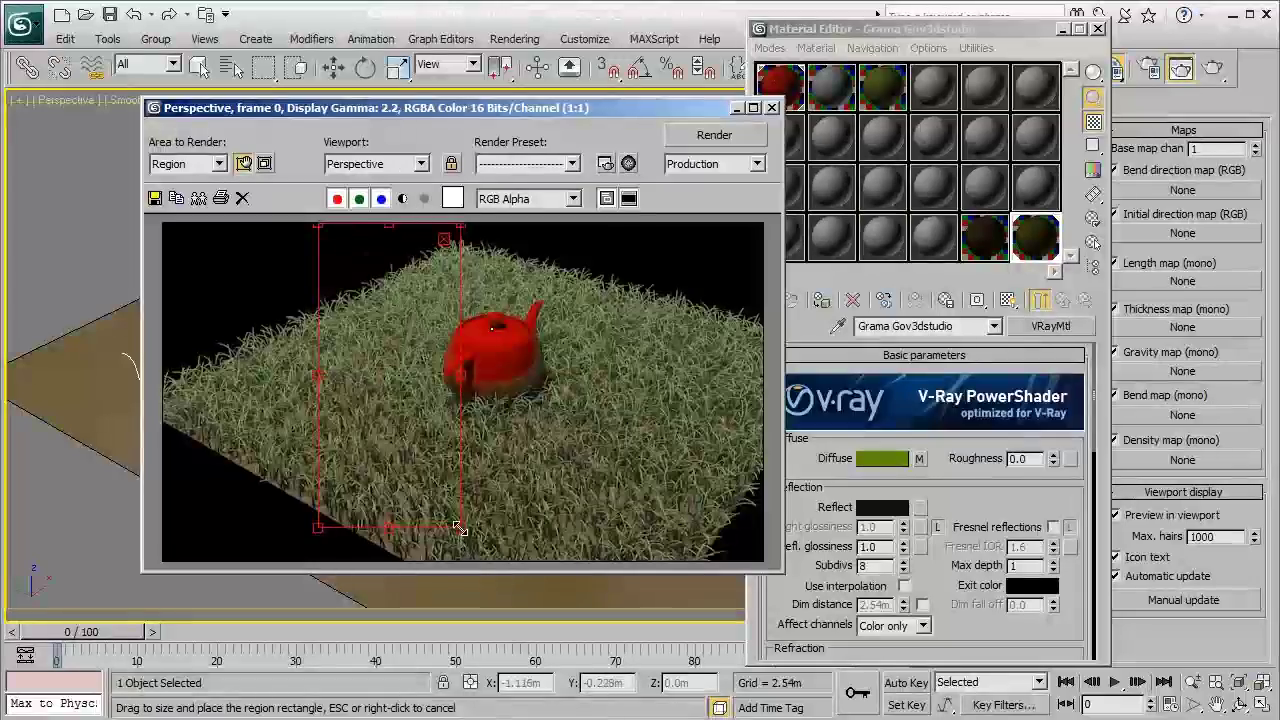
{"action": "left_click_drag", "start_coordinate": [461, 528], "coordinate": [490, 577]}
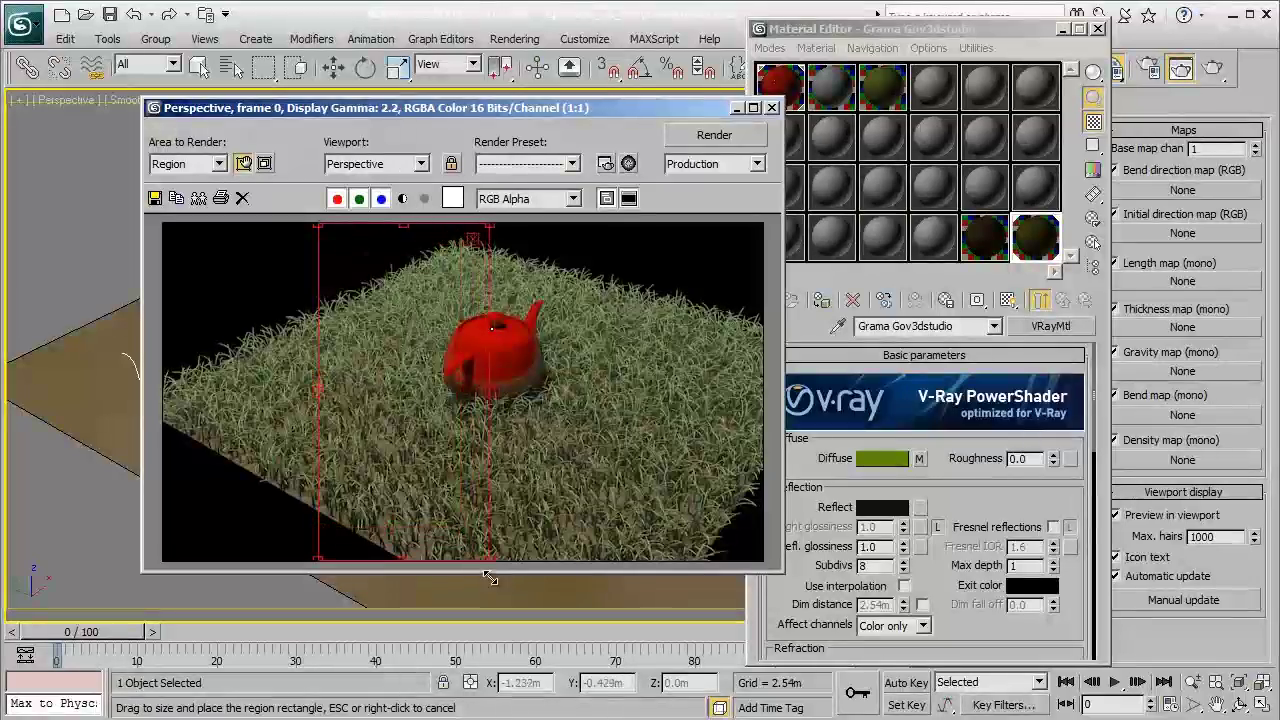
{"action": "left_click", "coordinate": [714, 135]}
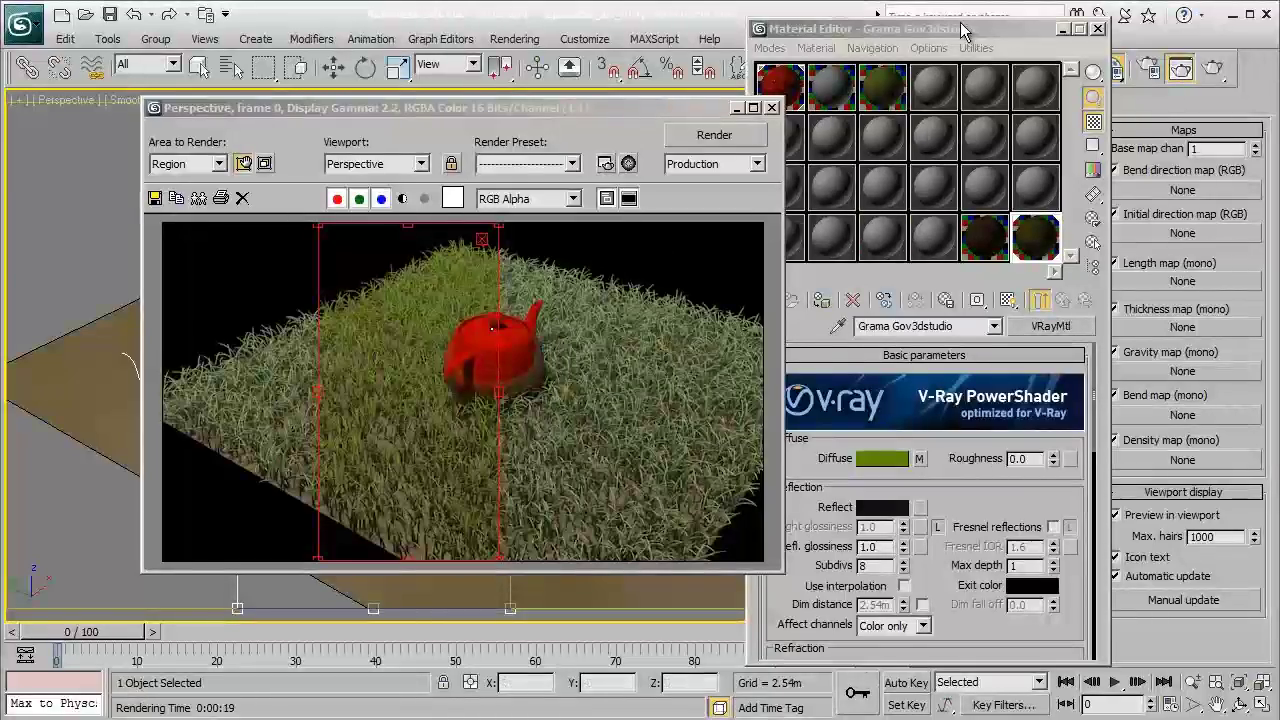
- Bring up the Grama material's parameters for comparison, and return to the Grama Gov3dstudio material in the last sample slot
{"action": "left_click_drag", "start_coordinate": [966, 28], "coordinate": [978, 22]}
{"action": "left_click", "coordinate": [892, 88]}
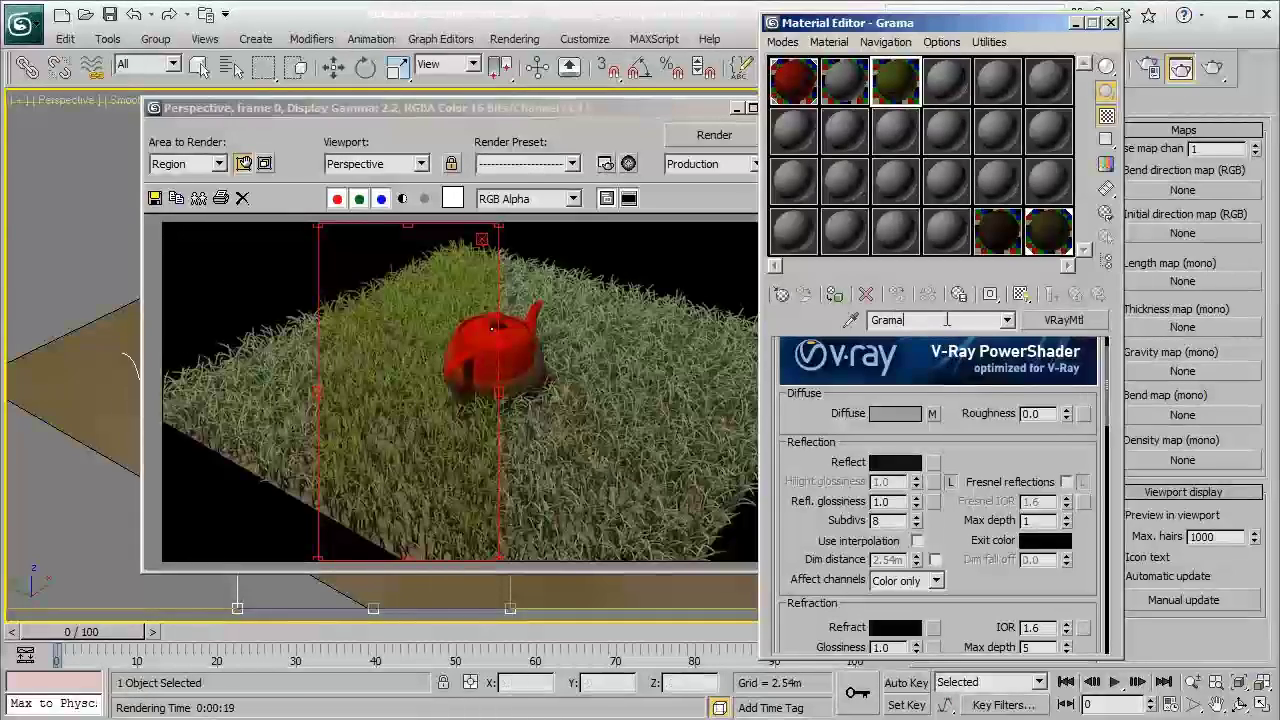
{"action": "left_click", "coordinate": [1050, 245]}
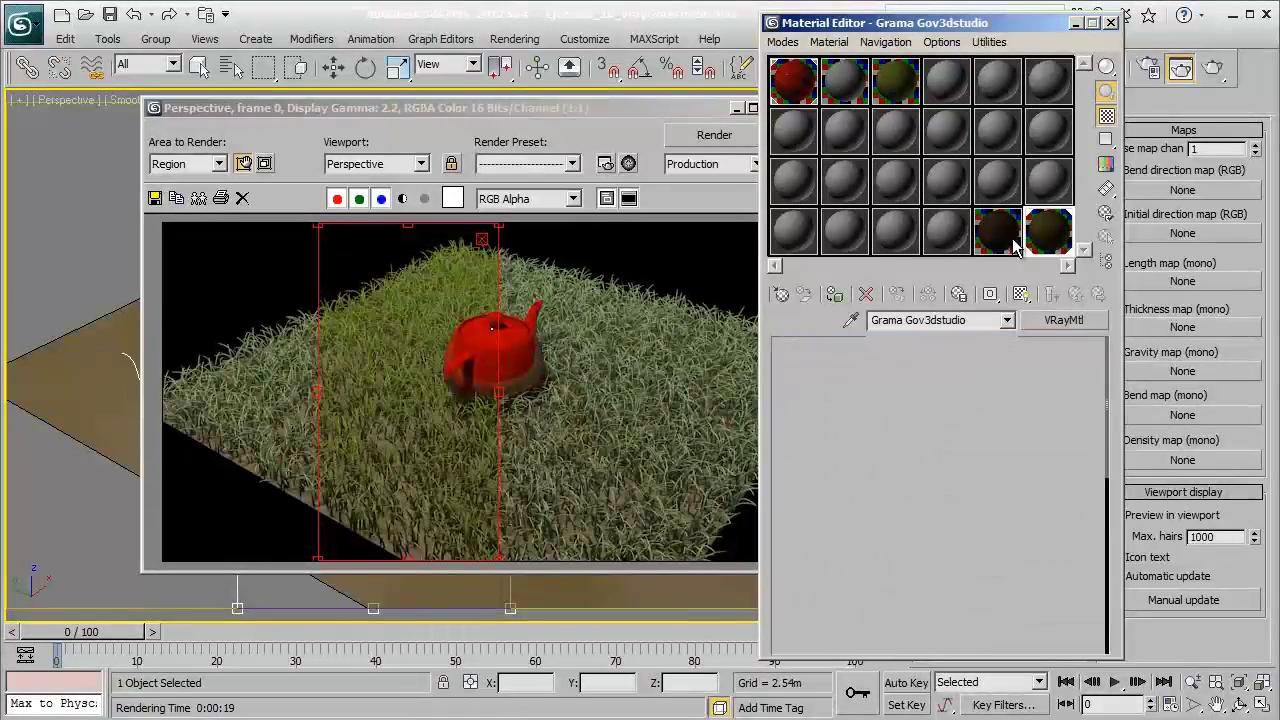